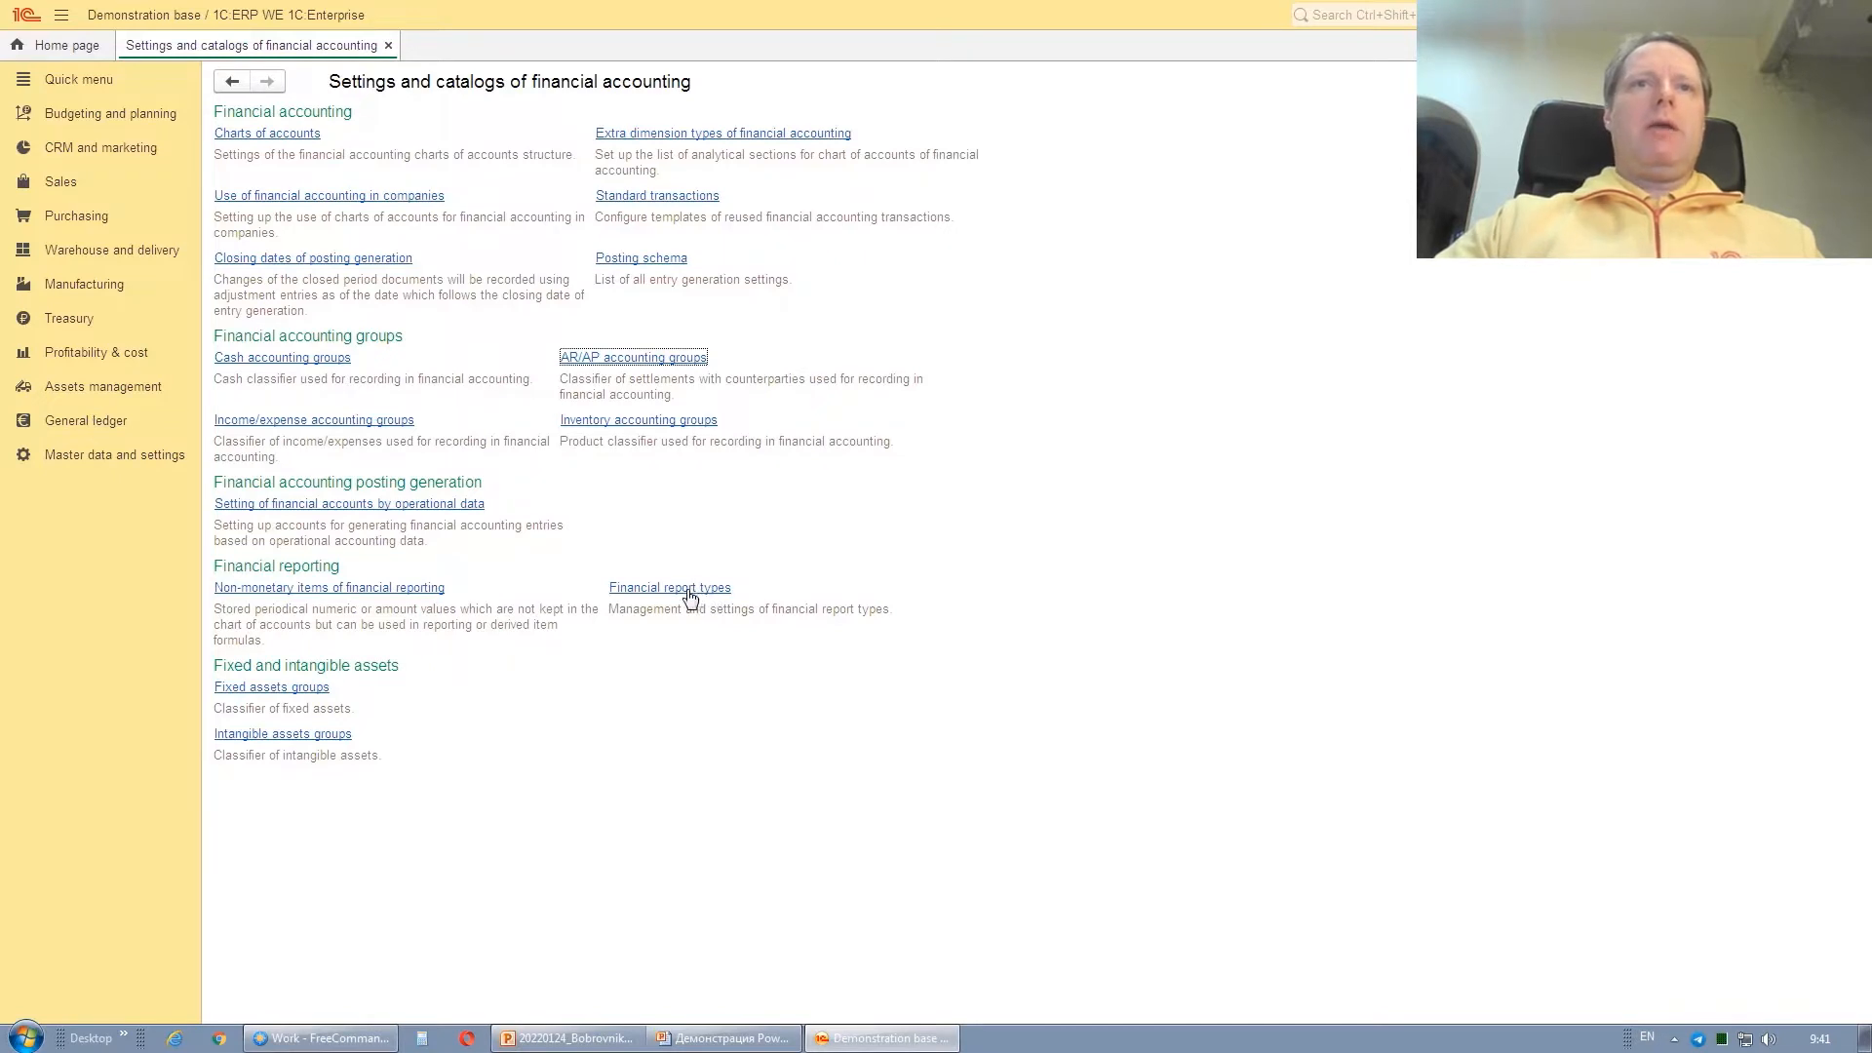
- Open the financial report types and look through the Notes to the financial statements and Analytical reports groups
left_click(686, 590)
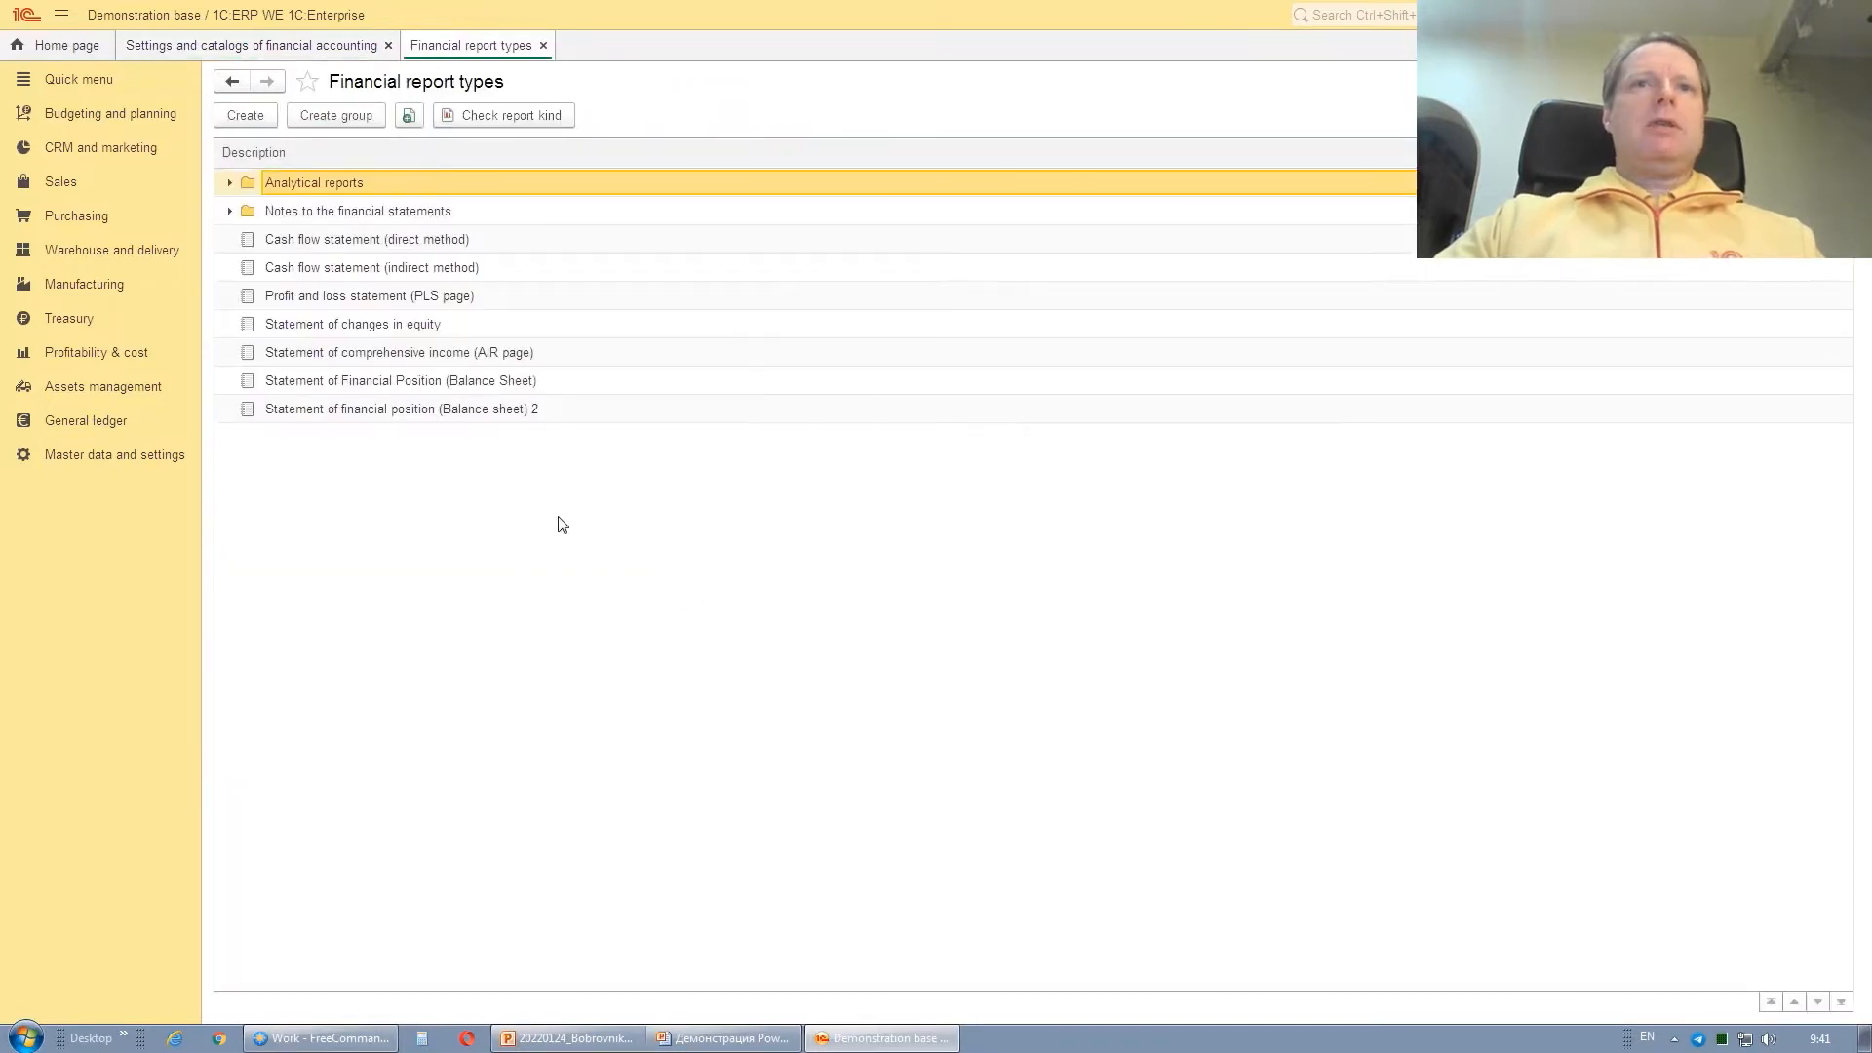
left_click(230, 211)
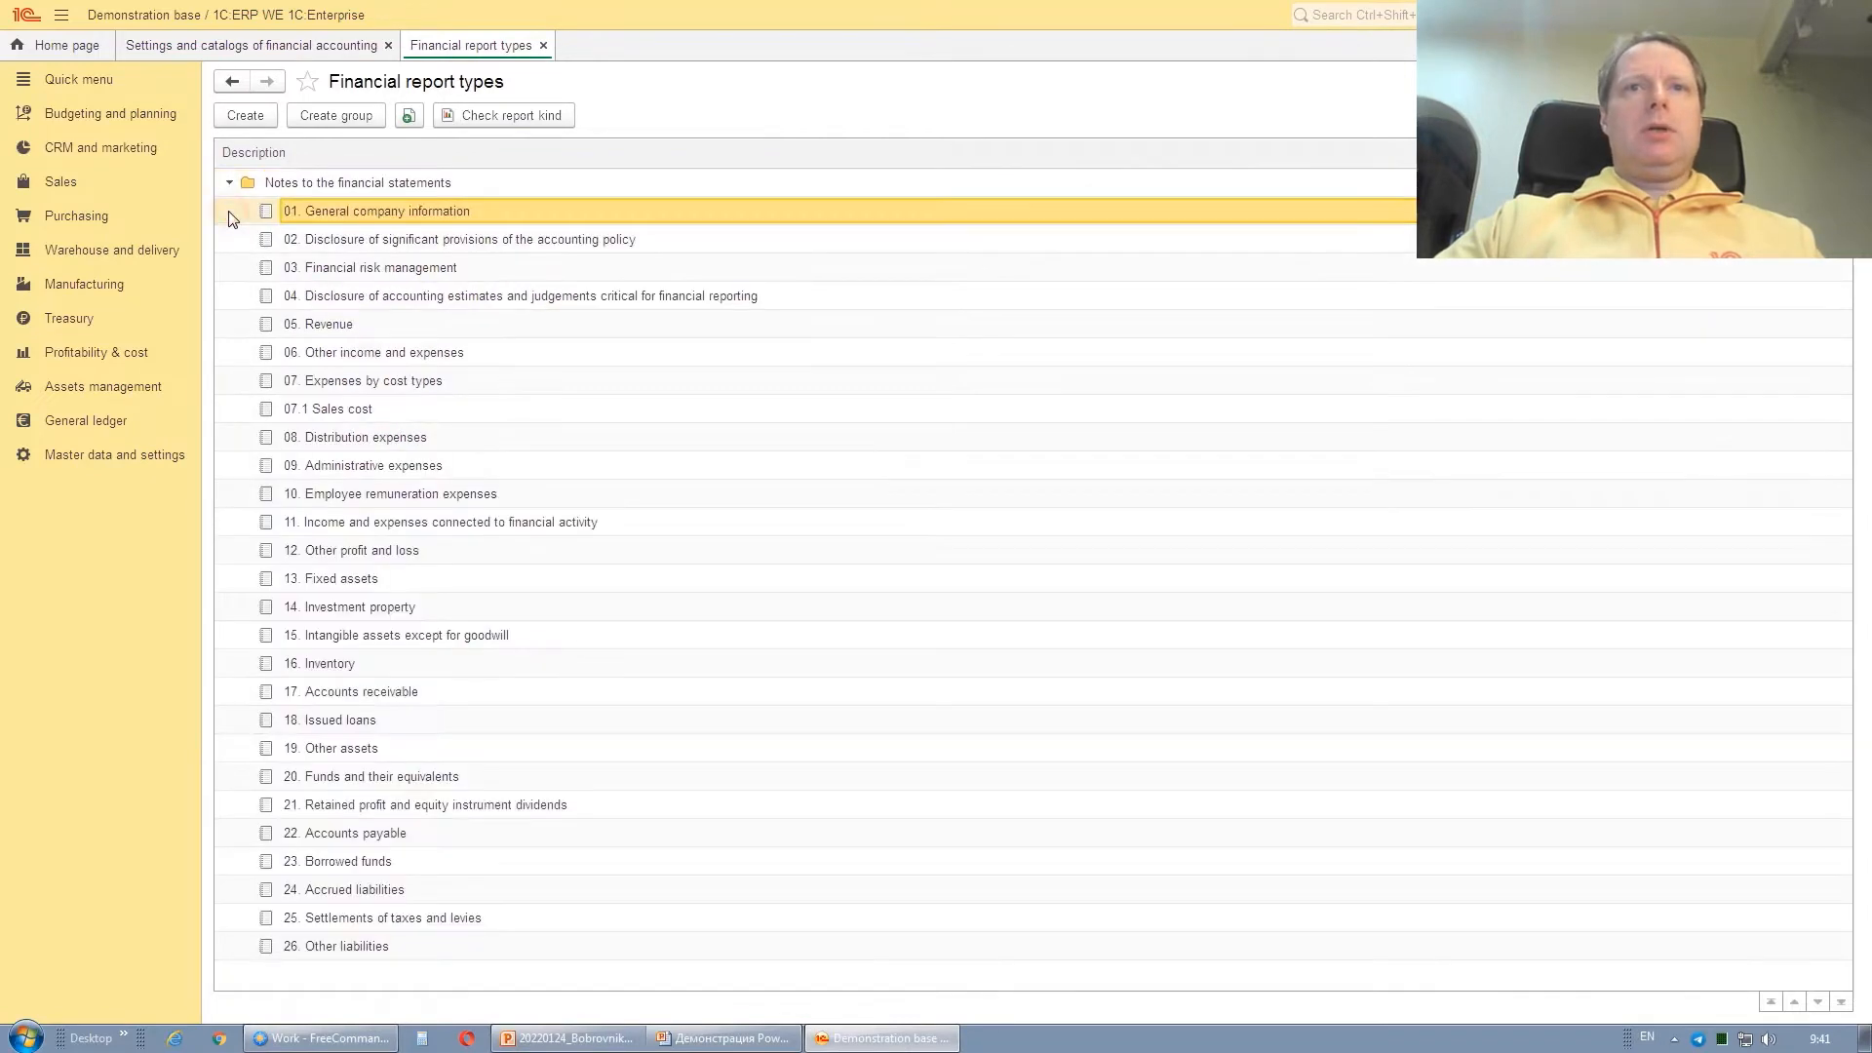
left_click(228, 185)
left_click(228, 184)
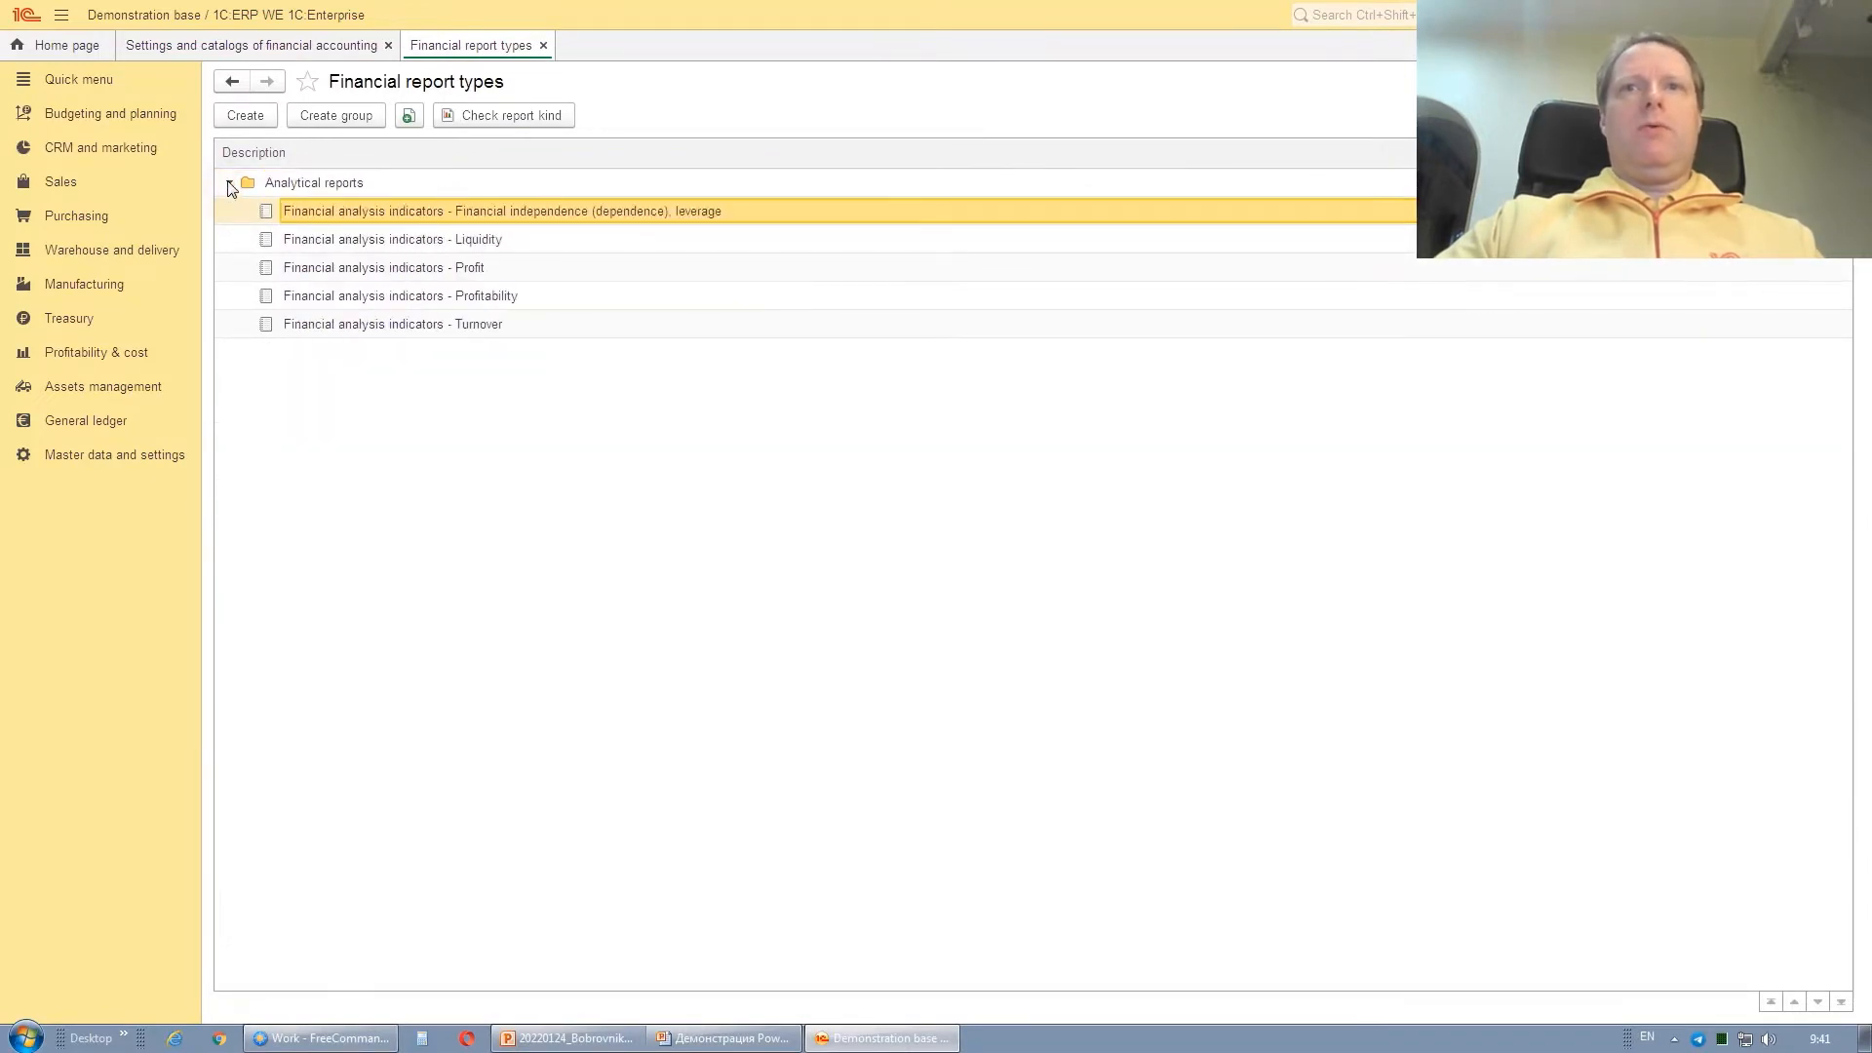
left_click(229, 185)
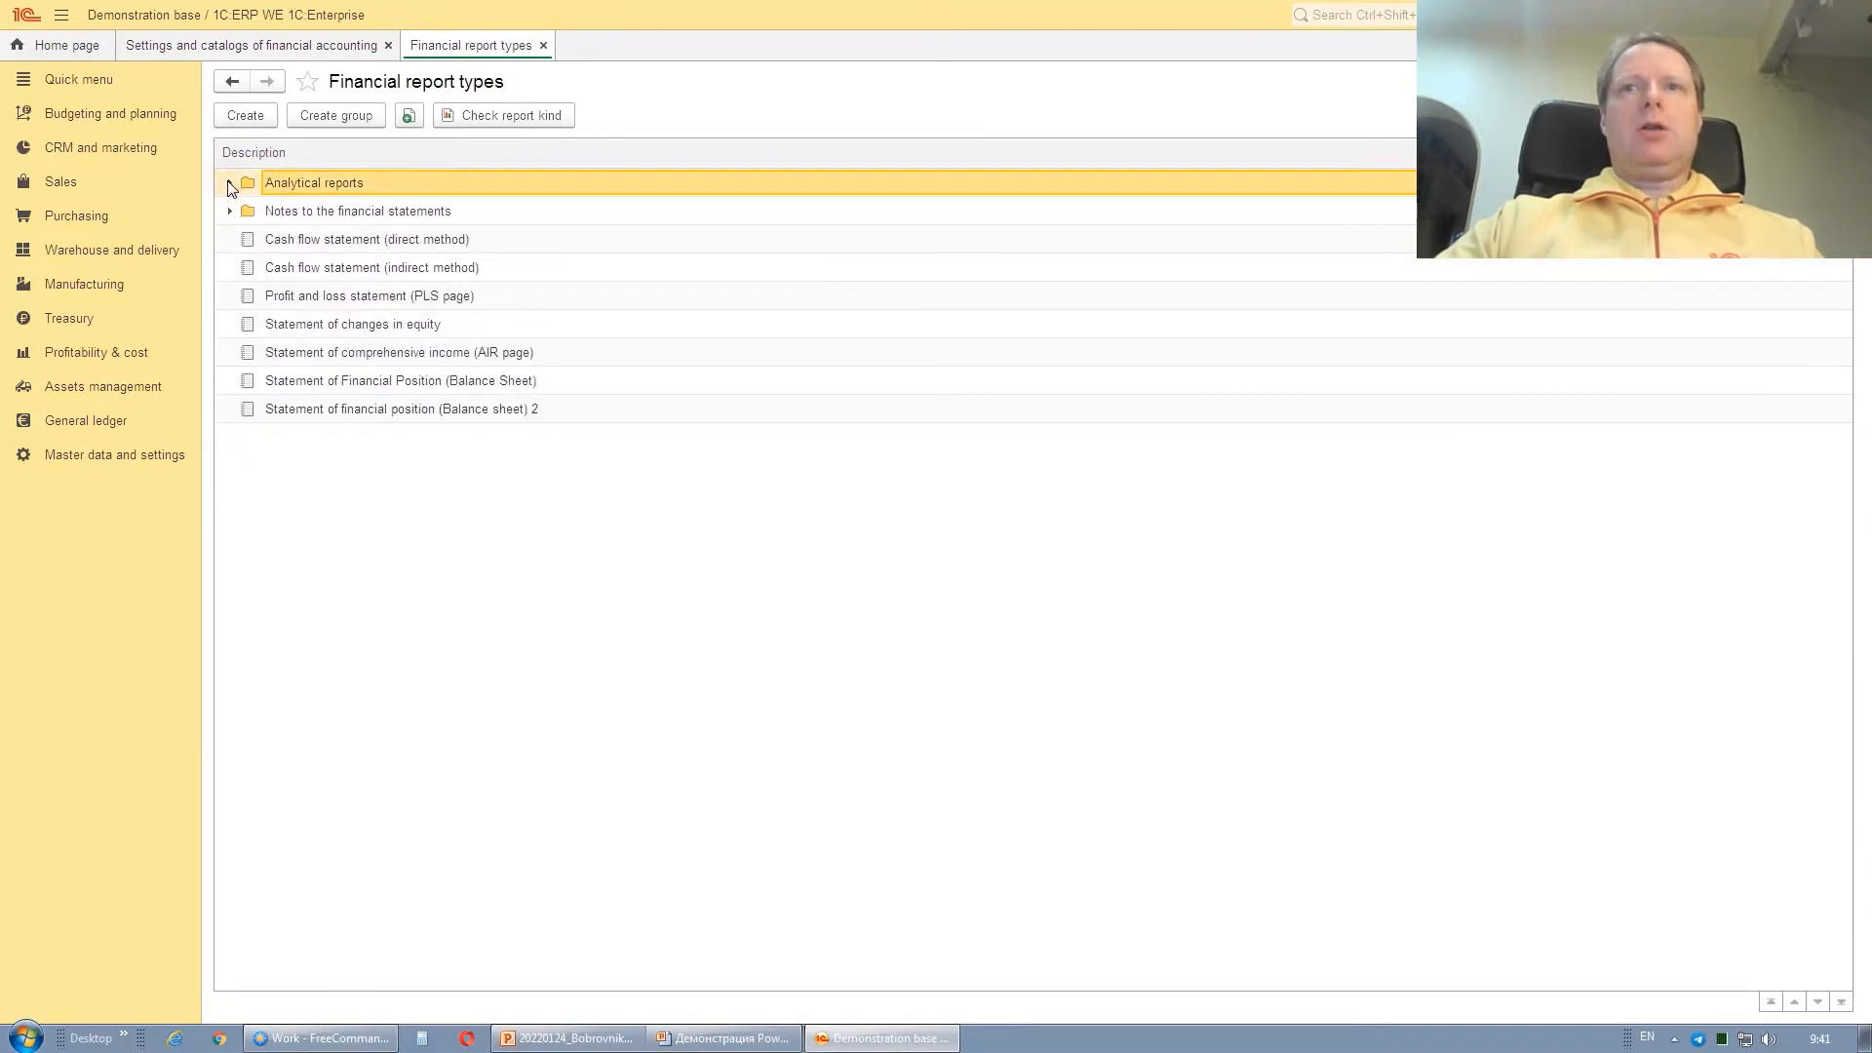
- Open the Statement of Financial Position (Balance Sheet) report kind and expand the International chart of accounts among its new items
left_click(406, 383)
double_click(403, 381)
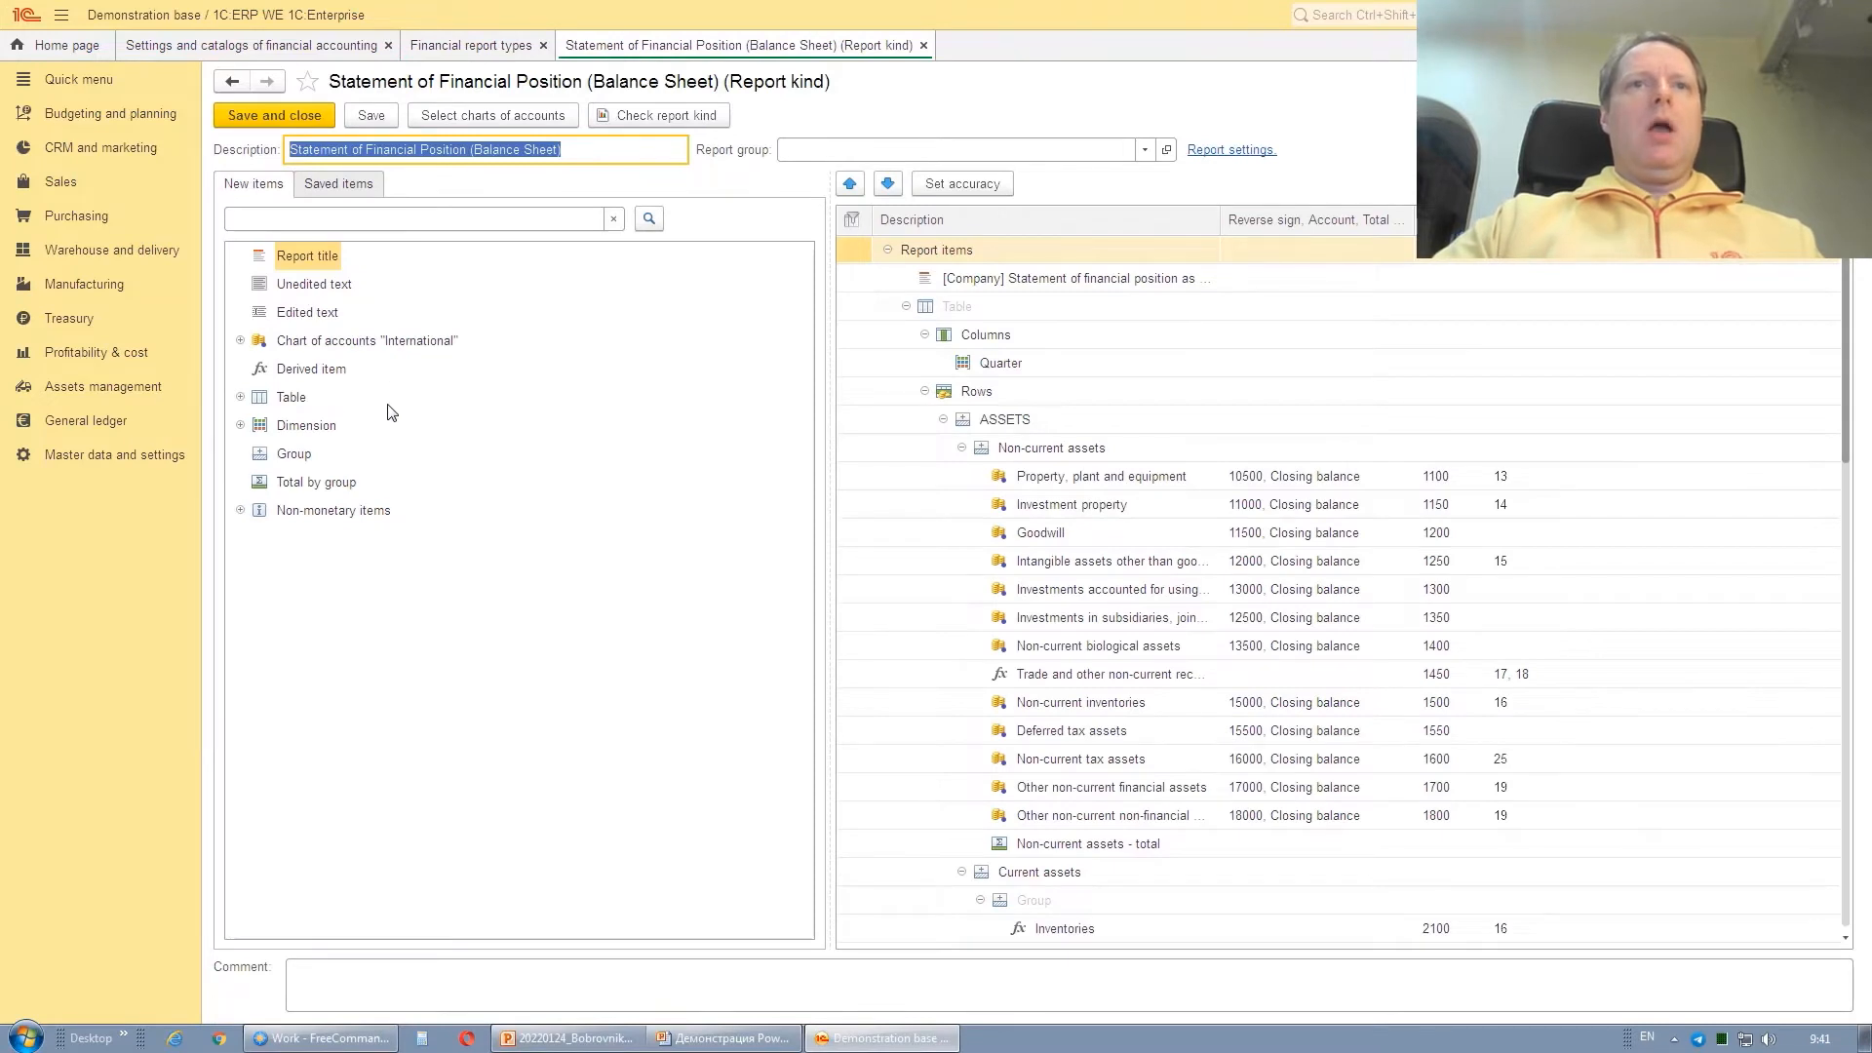
left_click(240, 425)
left_click(239, 425)
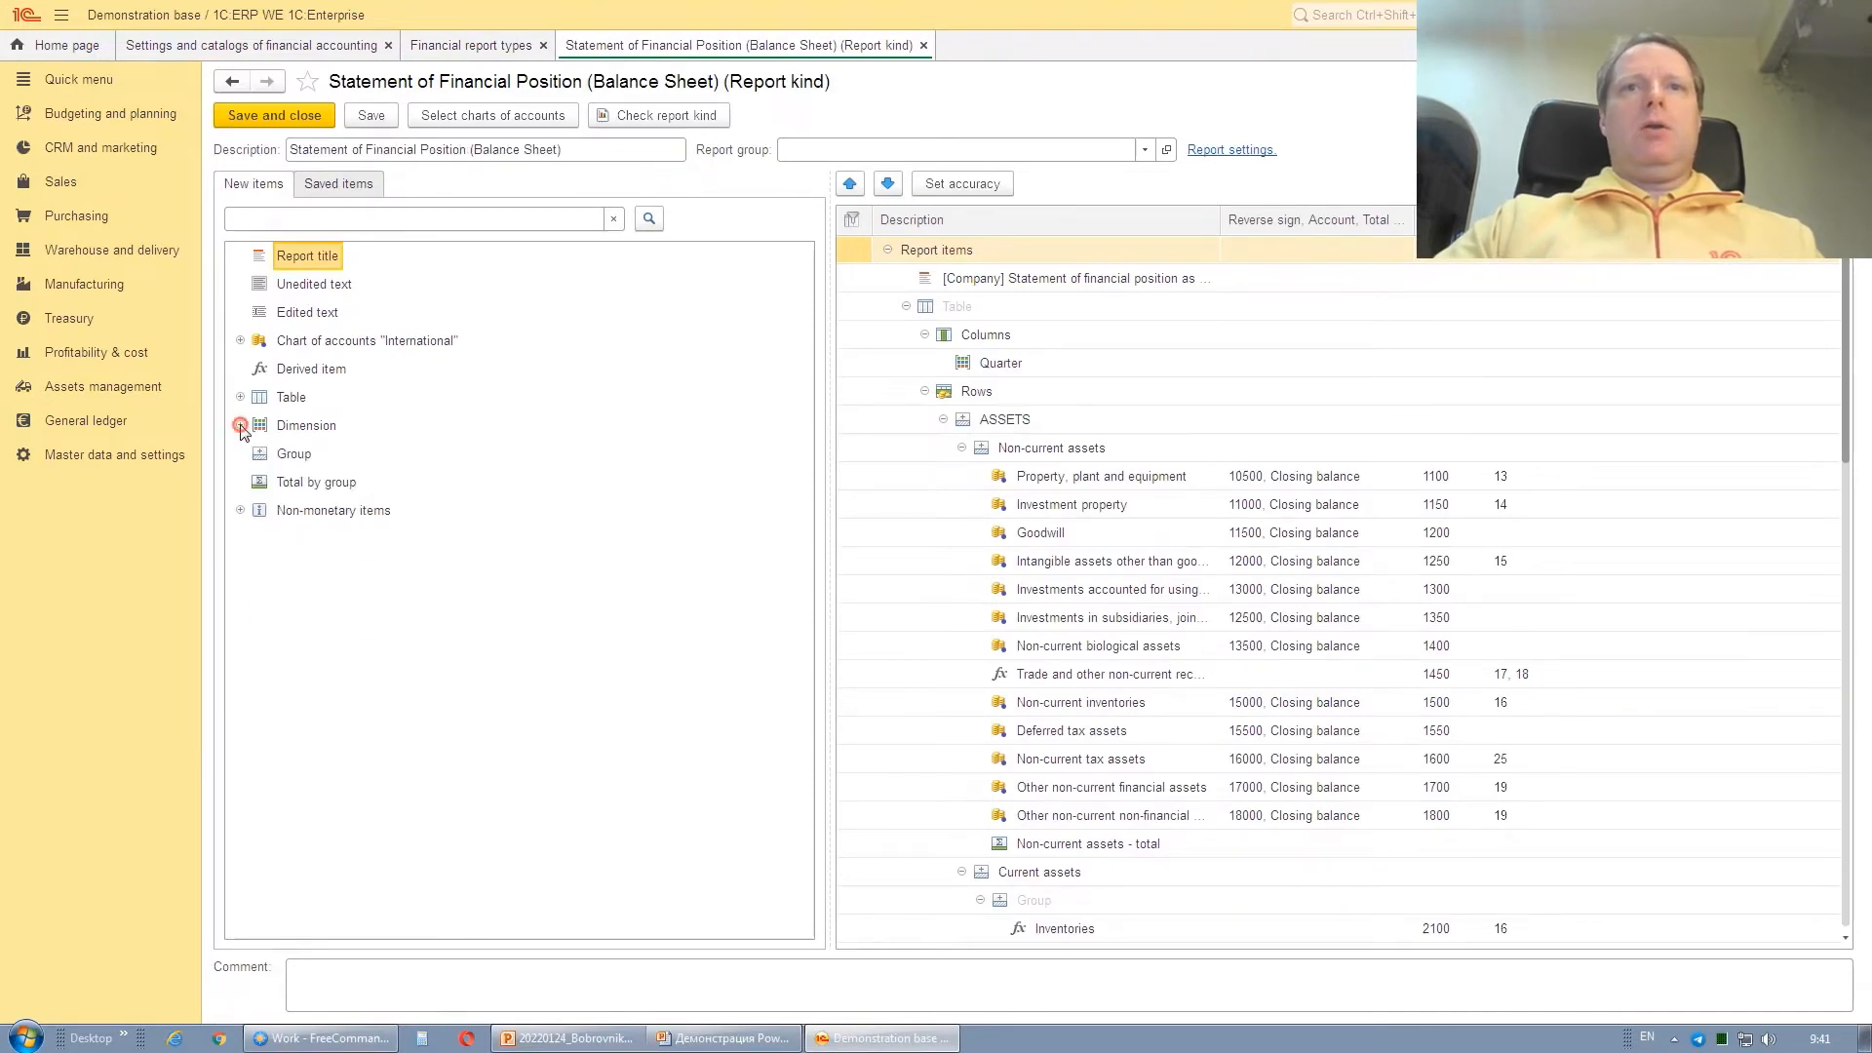
left_click(356, 188)
left_click(271, 185)
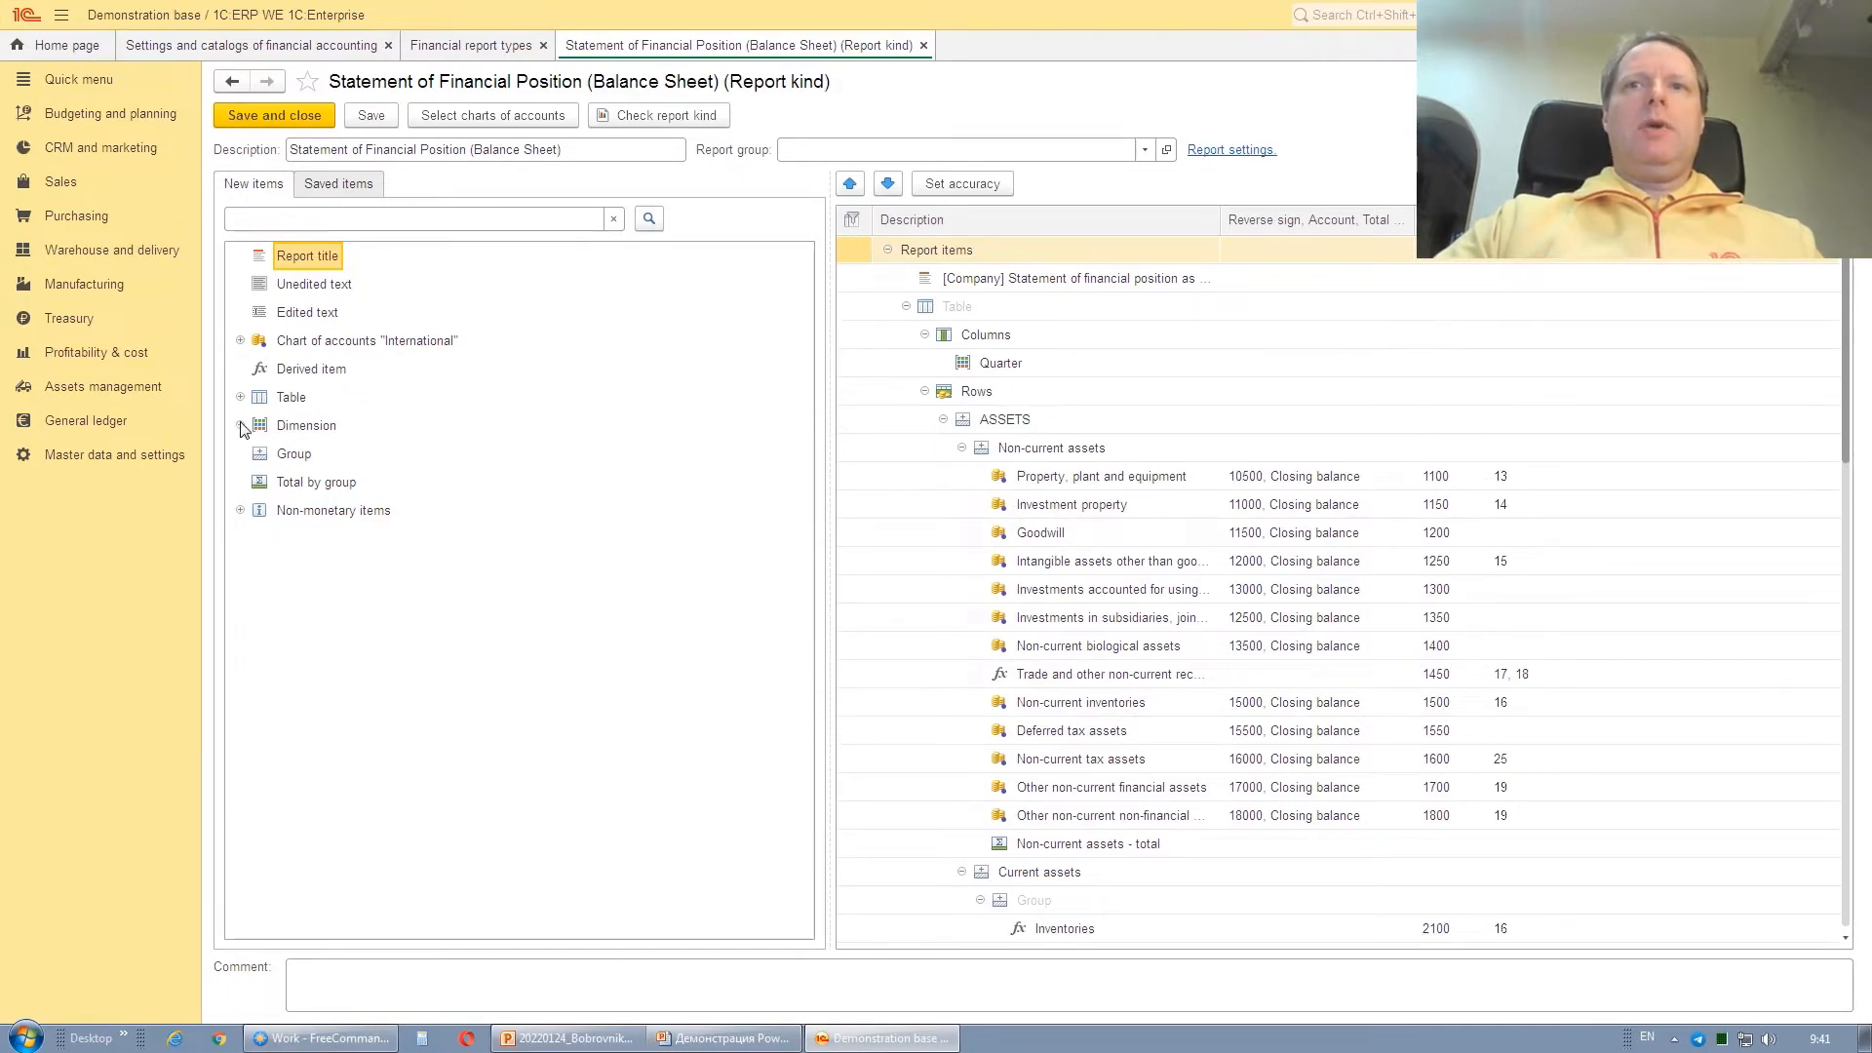
left_click(241, 341)
left_click_drag(330, 374, 376, 380)
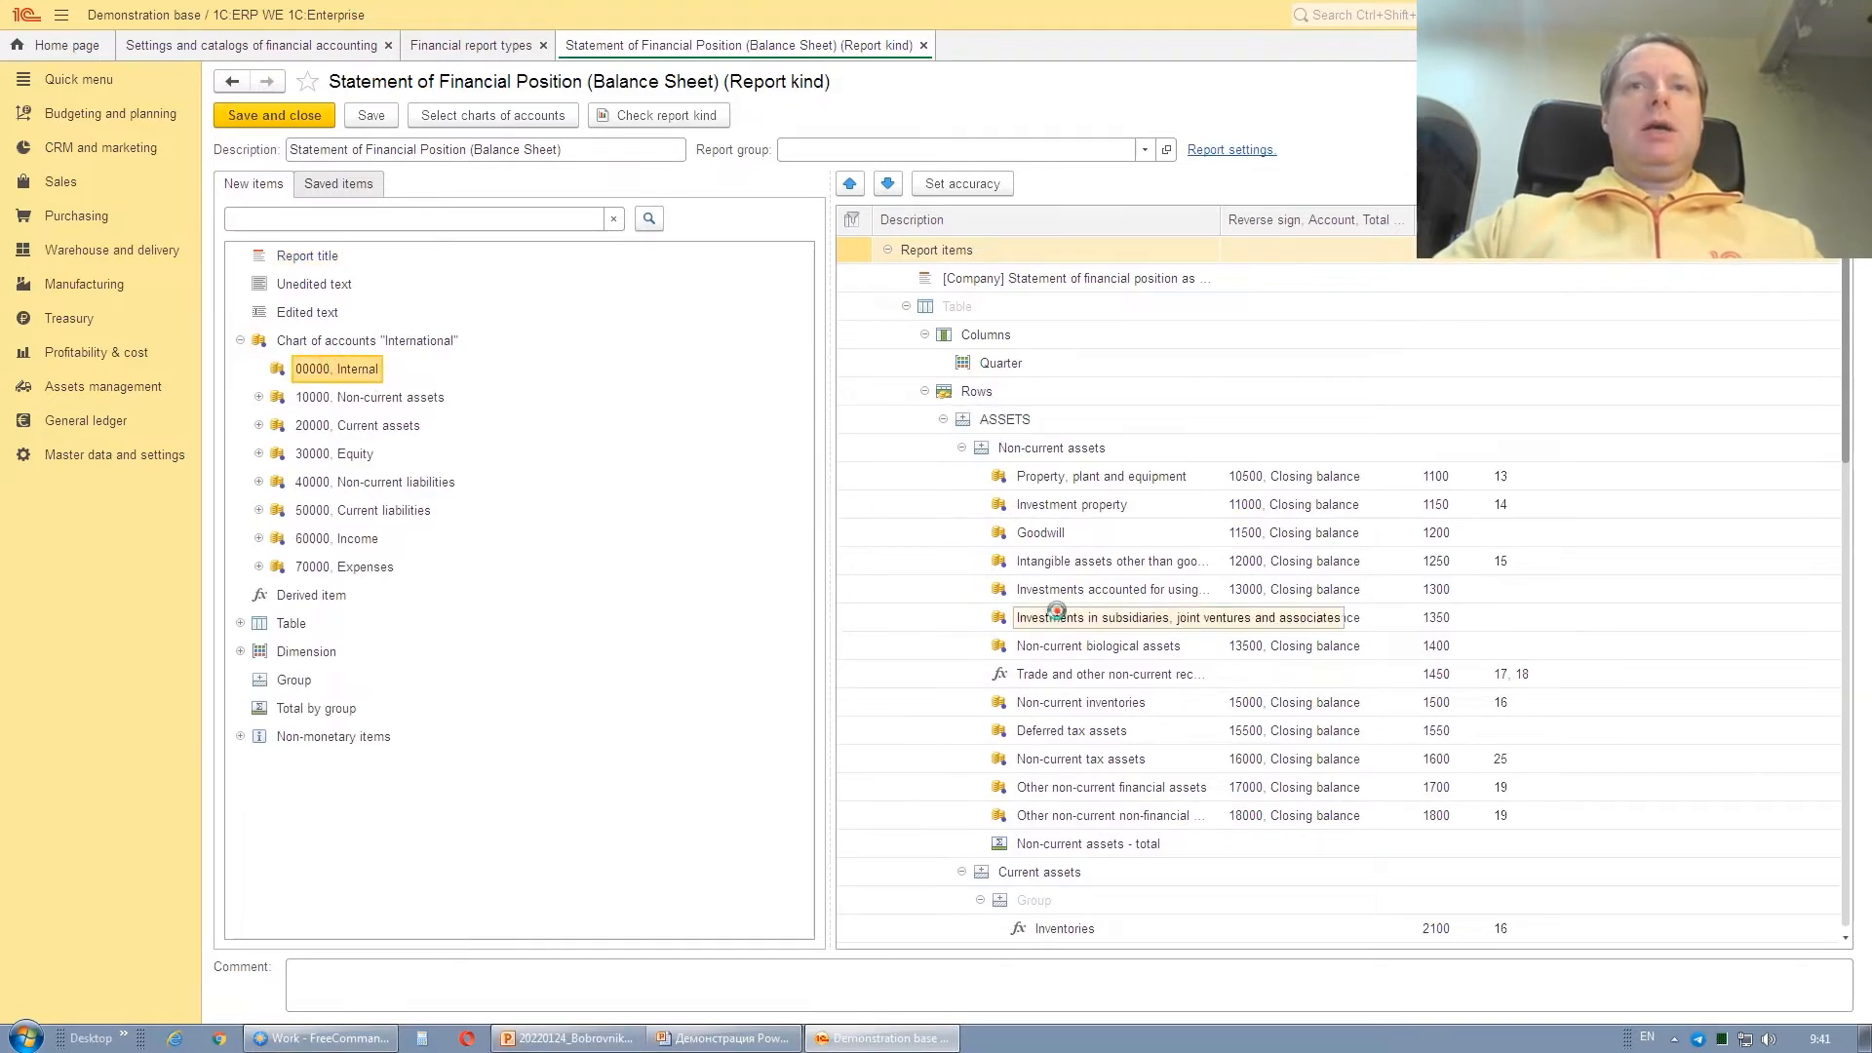
- Review the available total types of the Investments in subsidiaries, joint ventures and associates row, leaving its settings as they are
double_click(1059, 617)
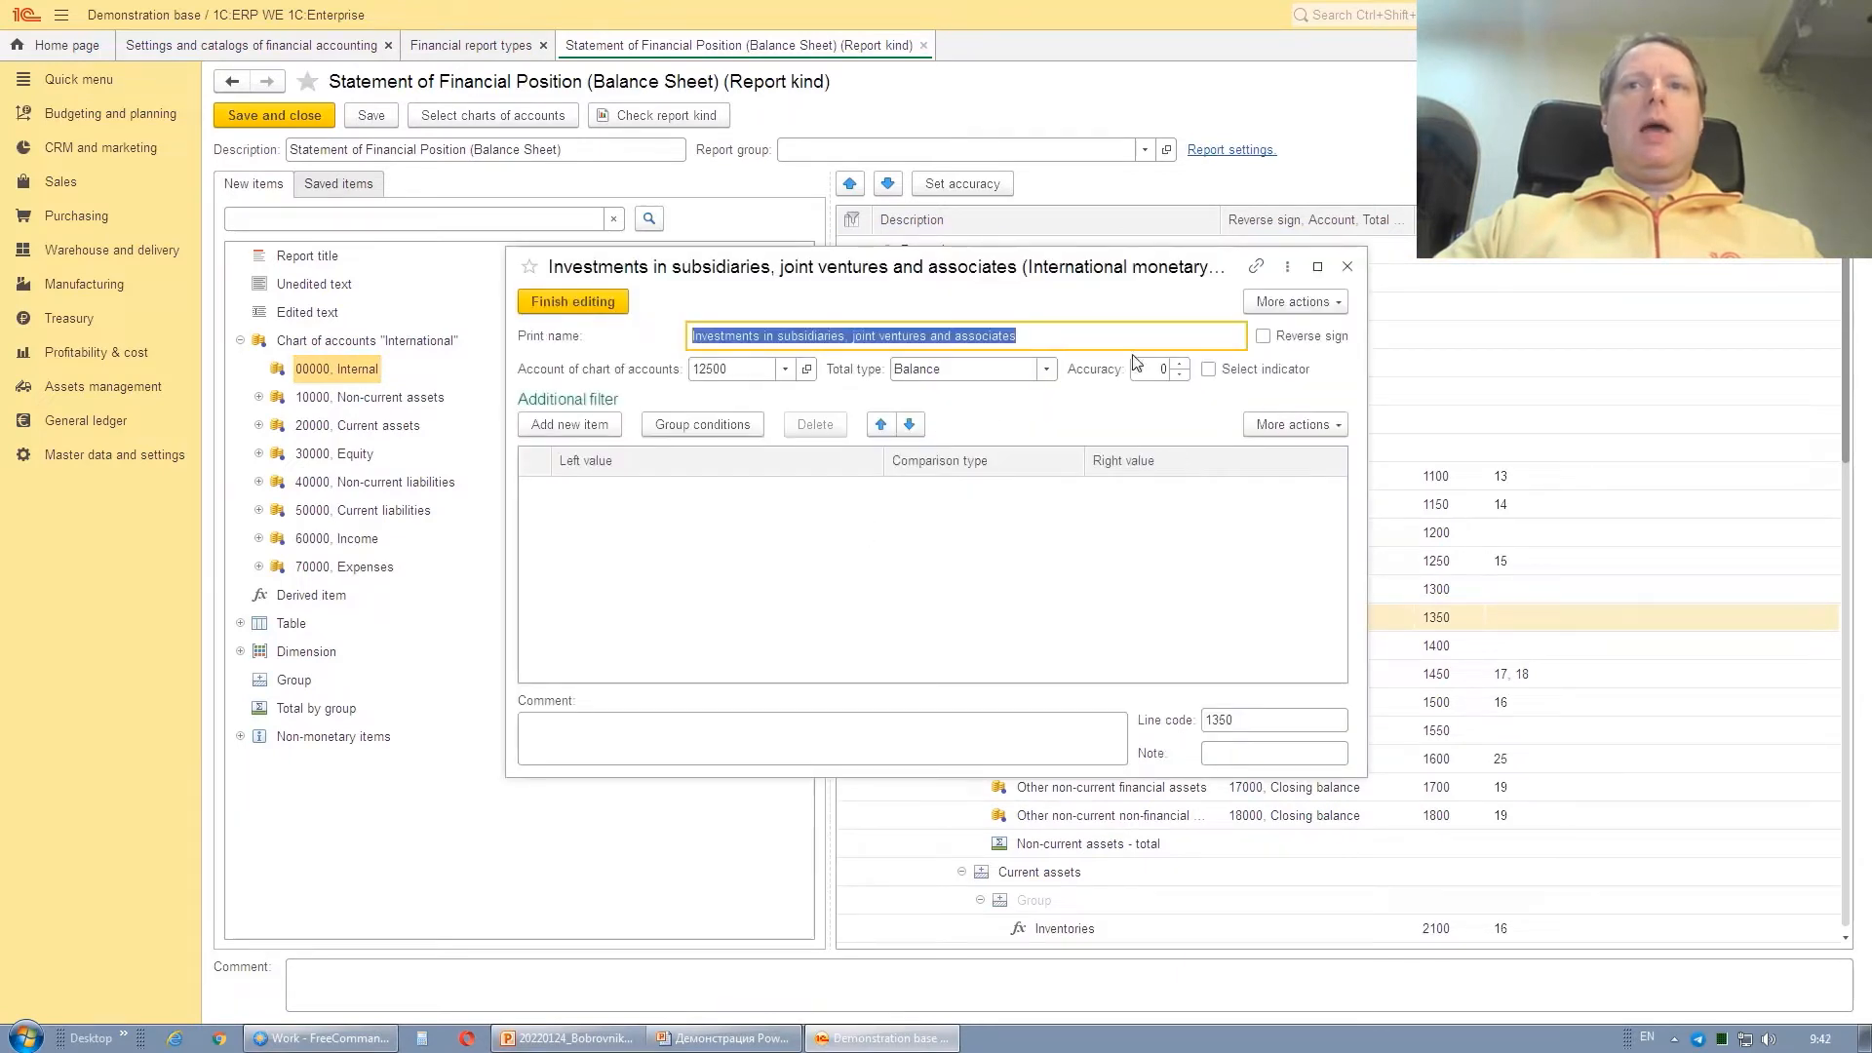
left_click(1044, 370)
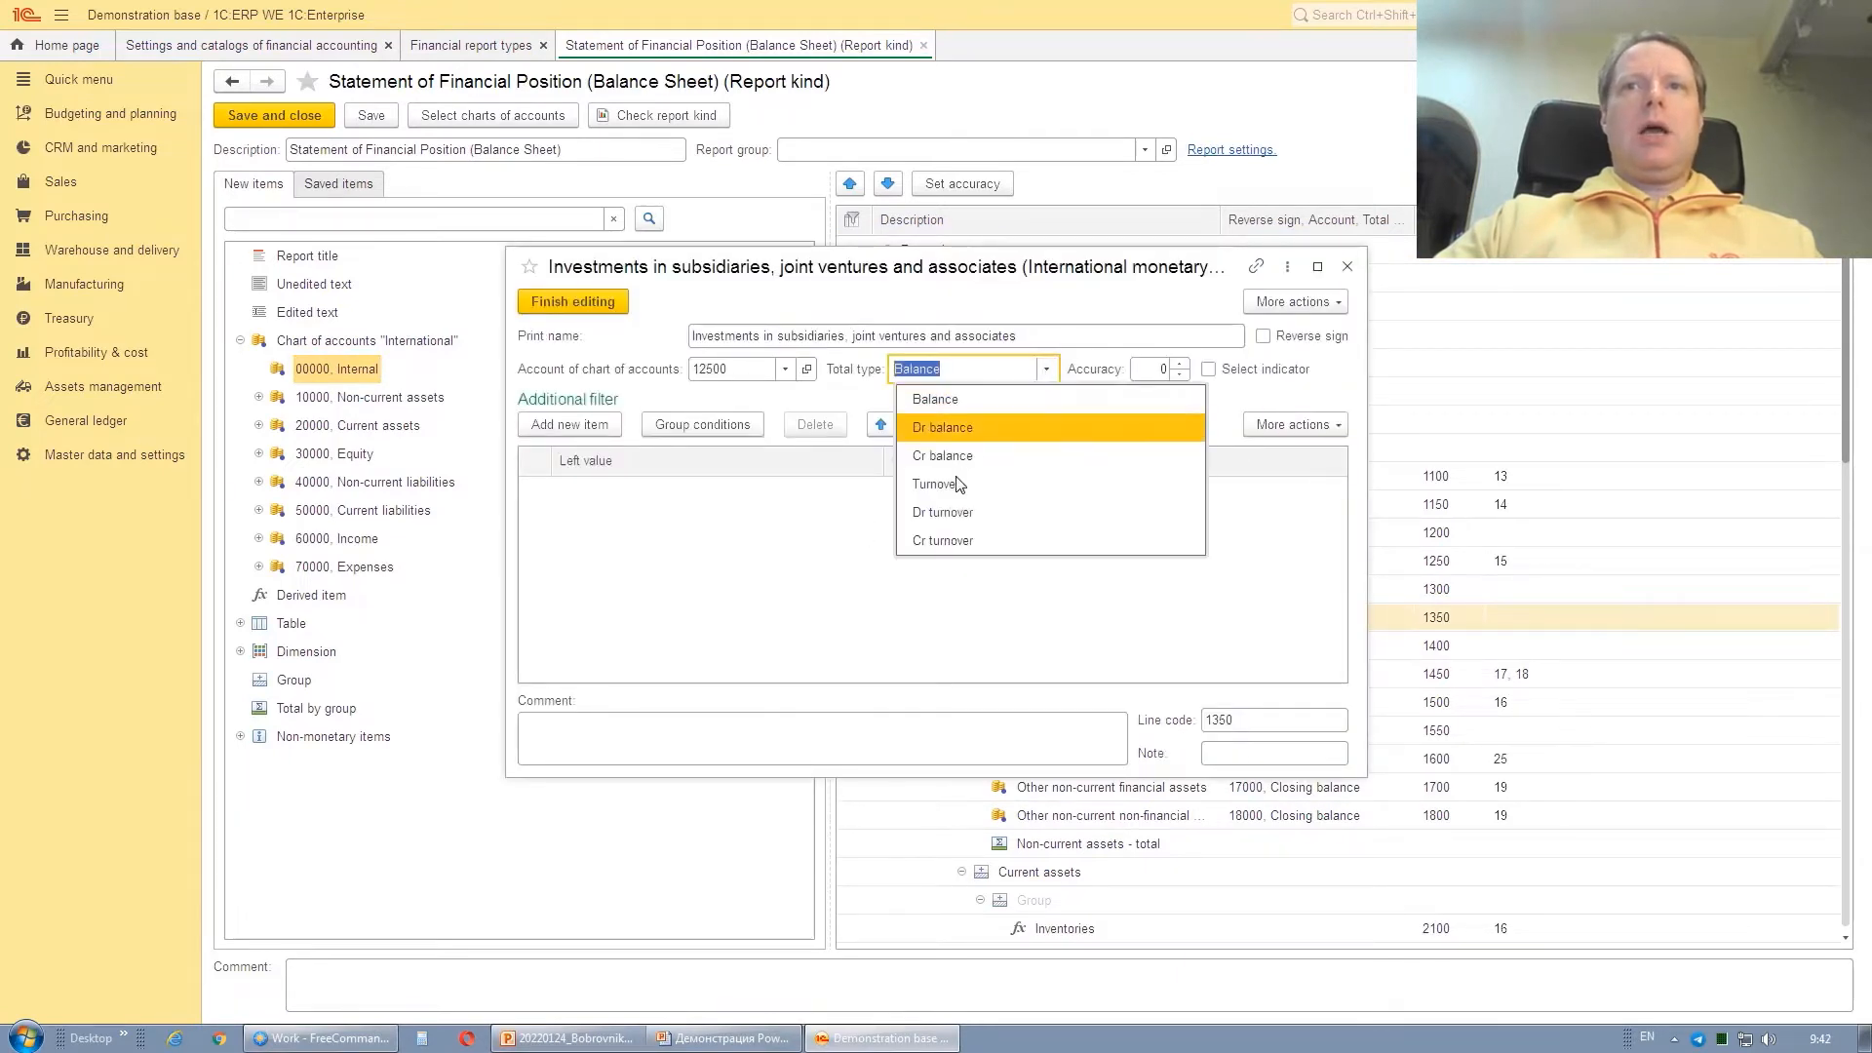
left_click(764, 537)
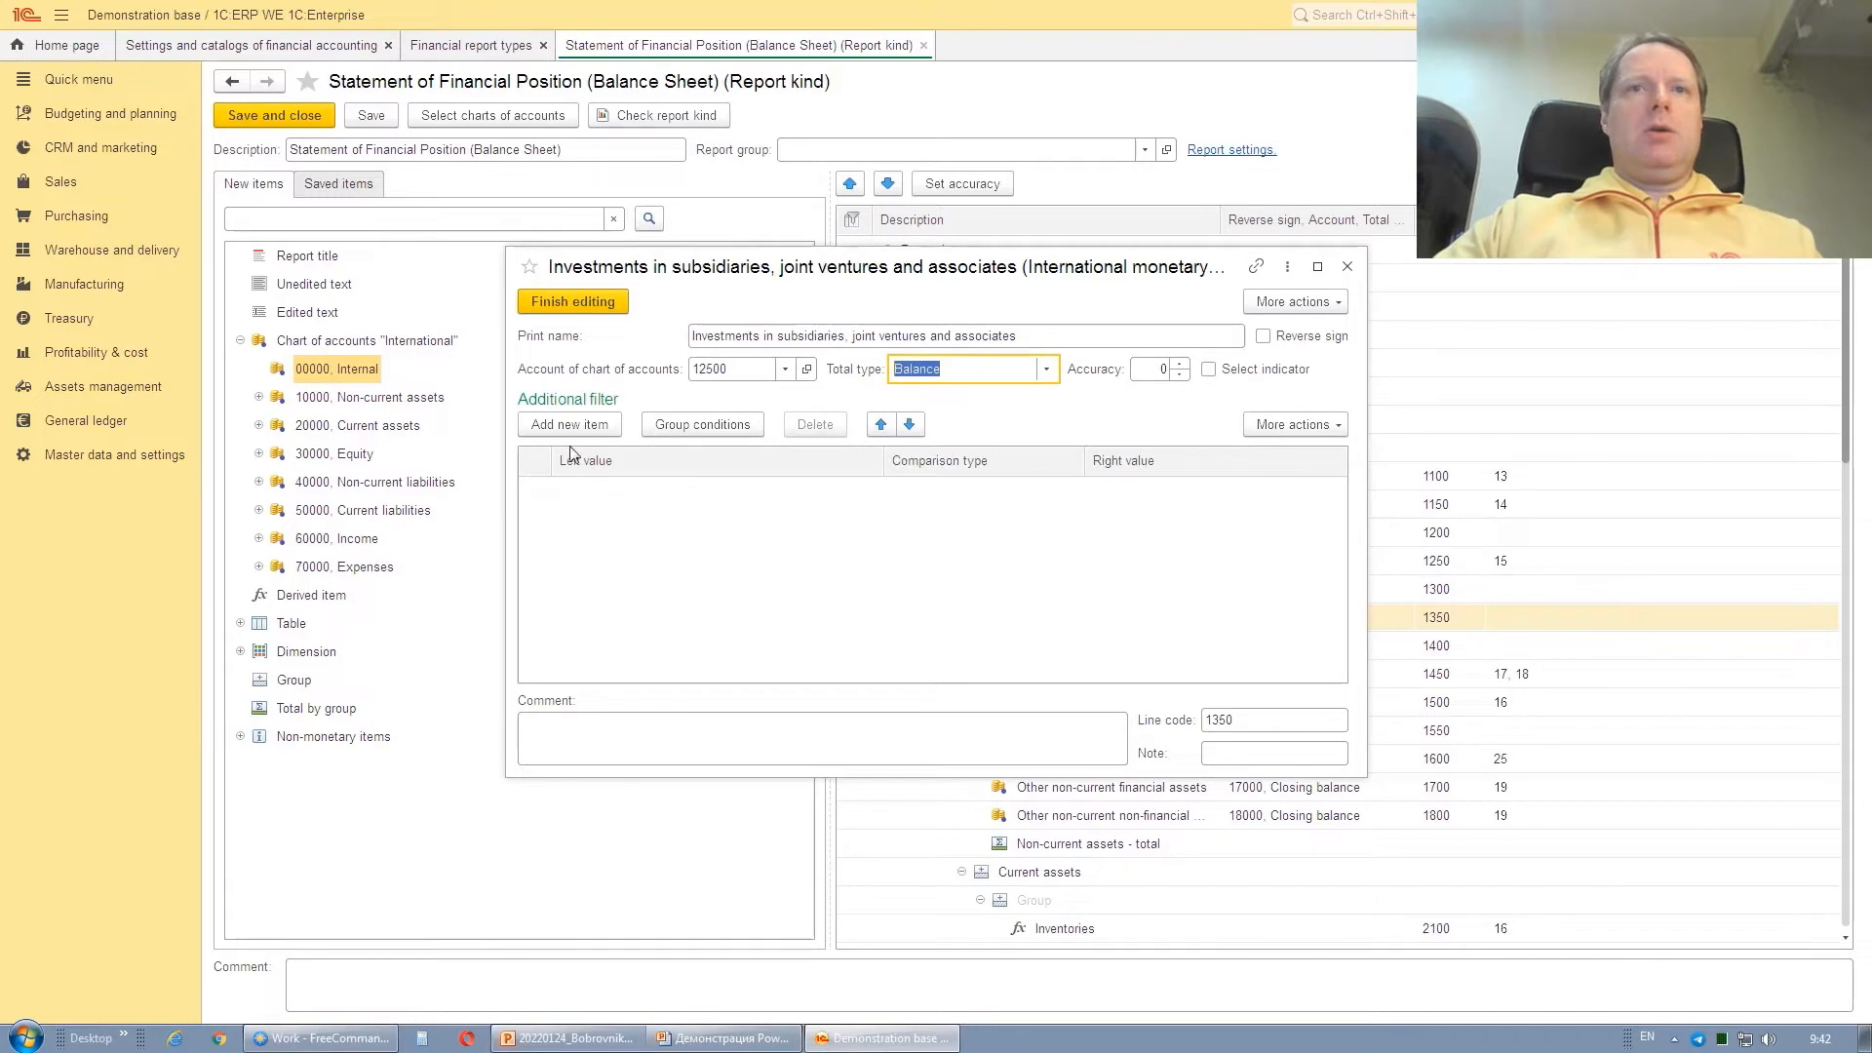
left_click(1348, 267)
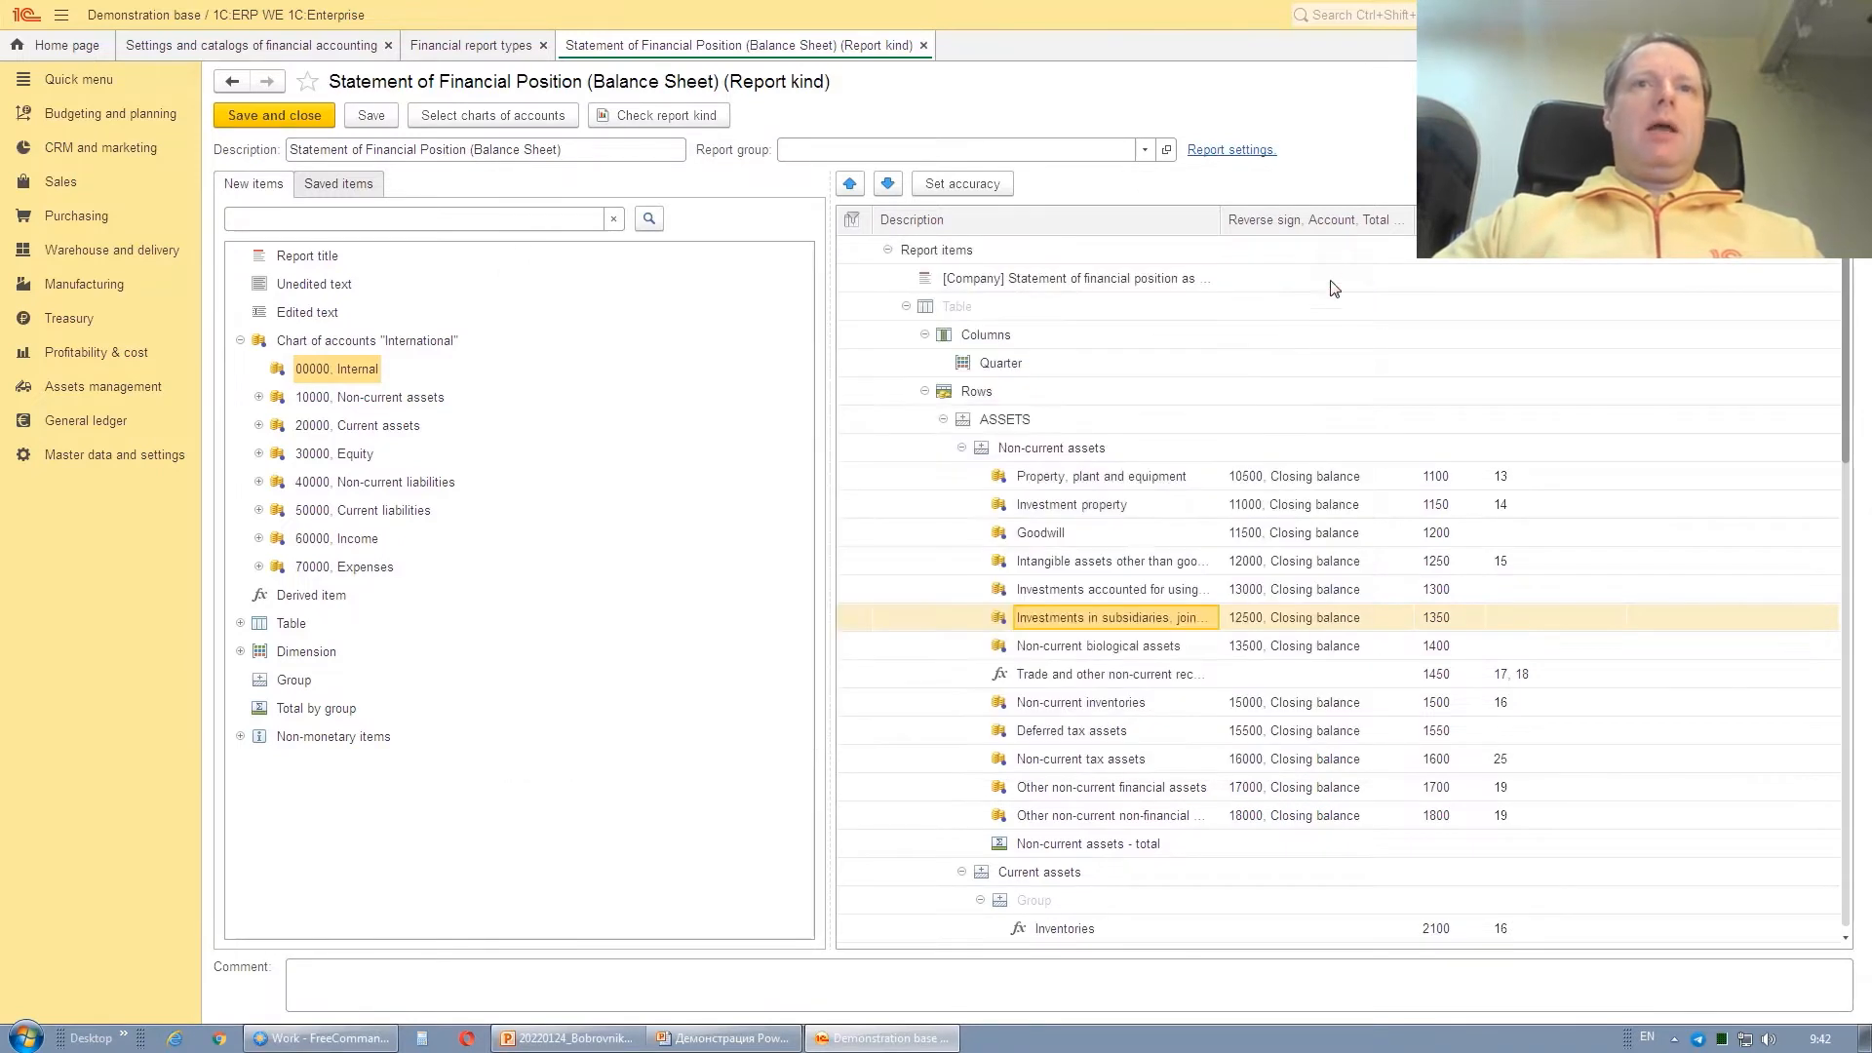
- Examine the formula of the derived item Trade and other non-current receivables, then close the item
double_click(1071, 674)
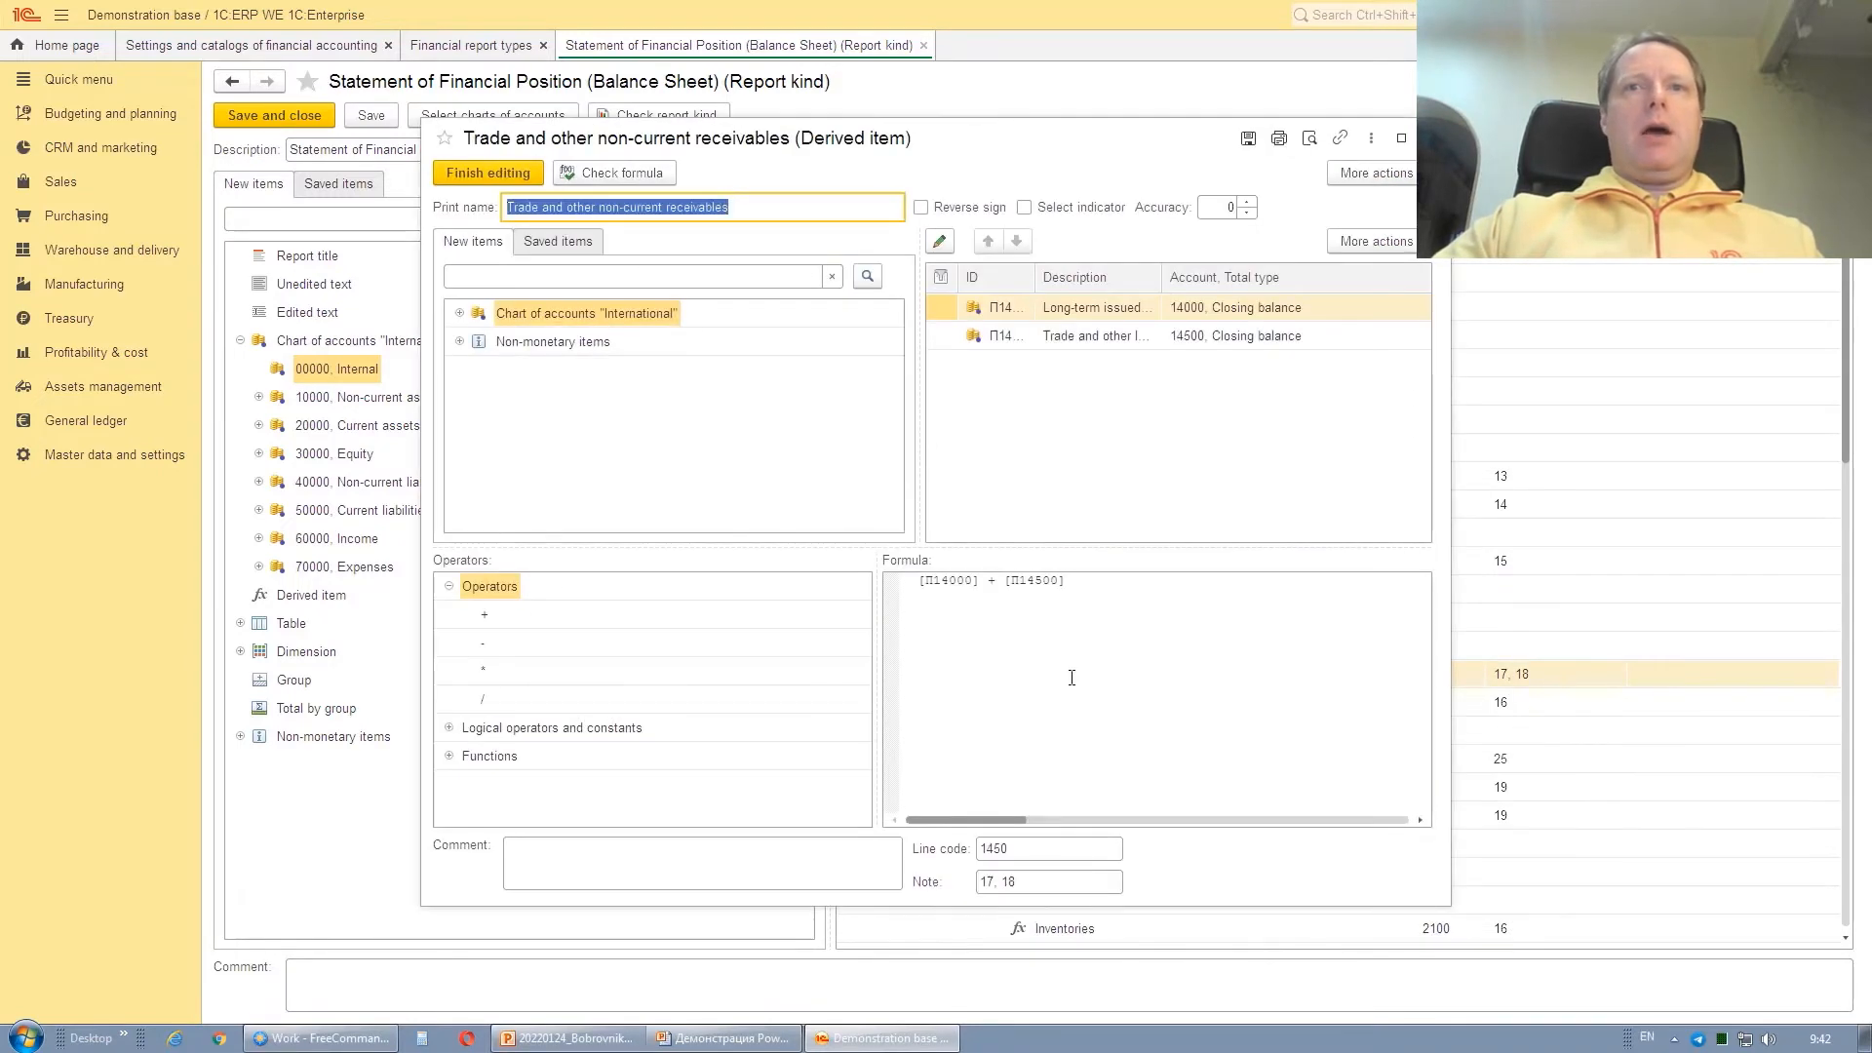
left_click_drag(1084, 593, 927, 631)
left_click(1058, 663)
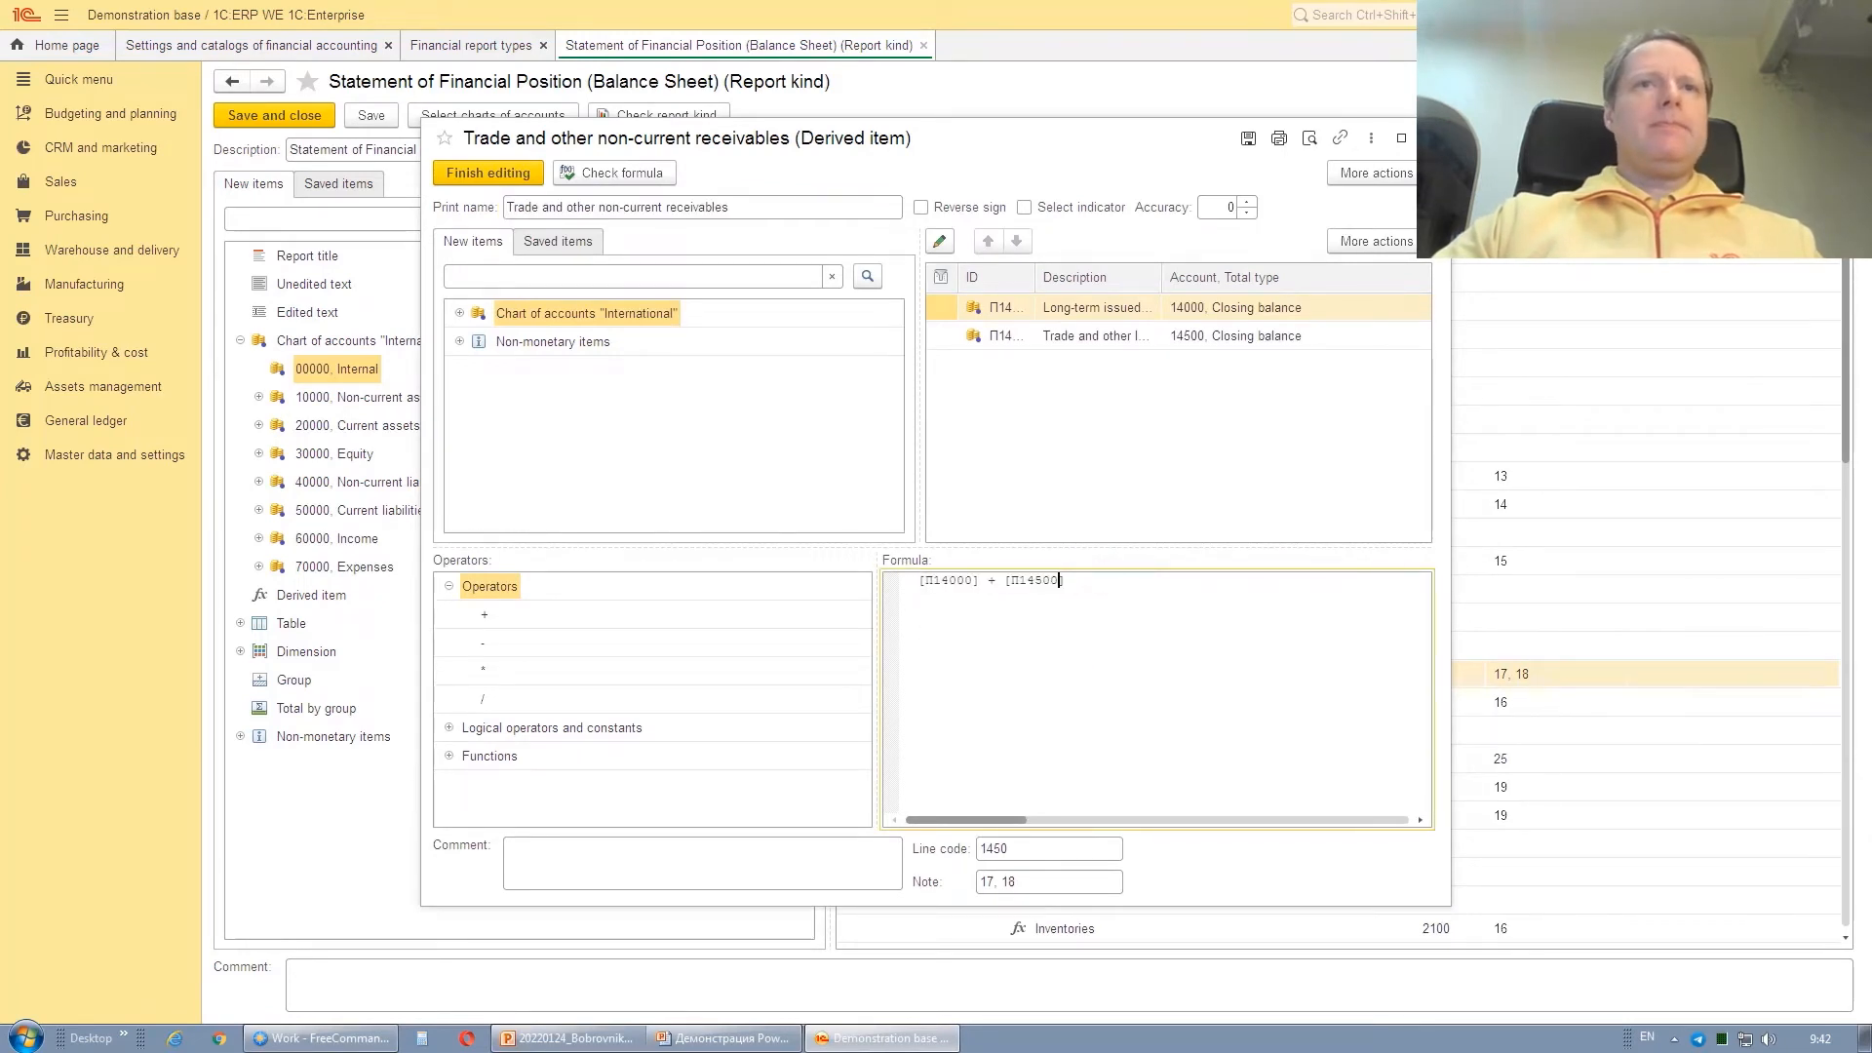
key("ctrl+Return")
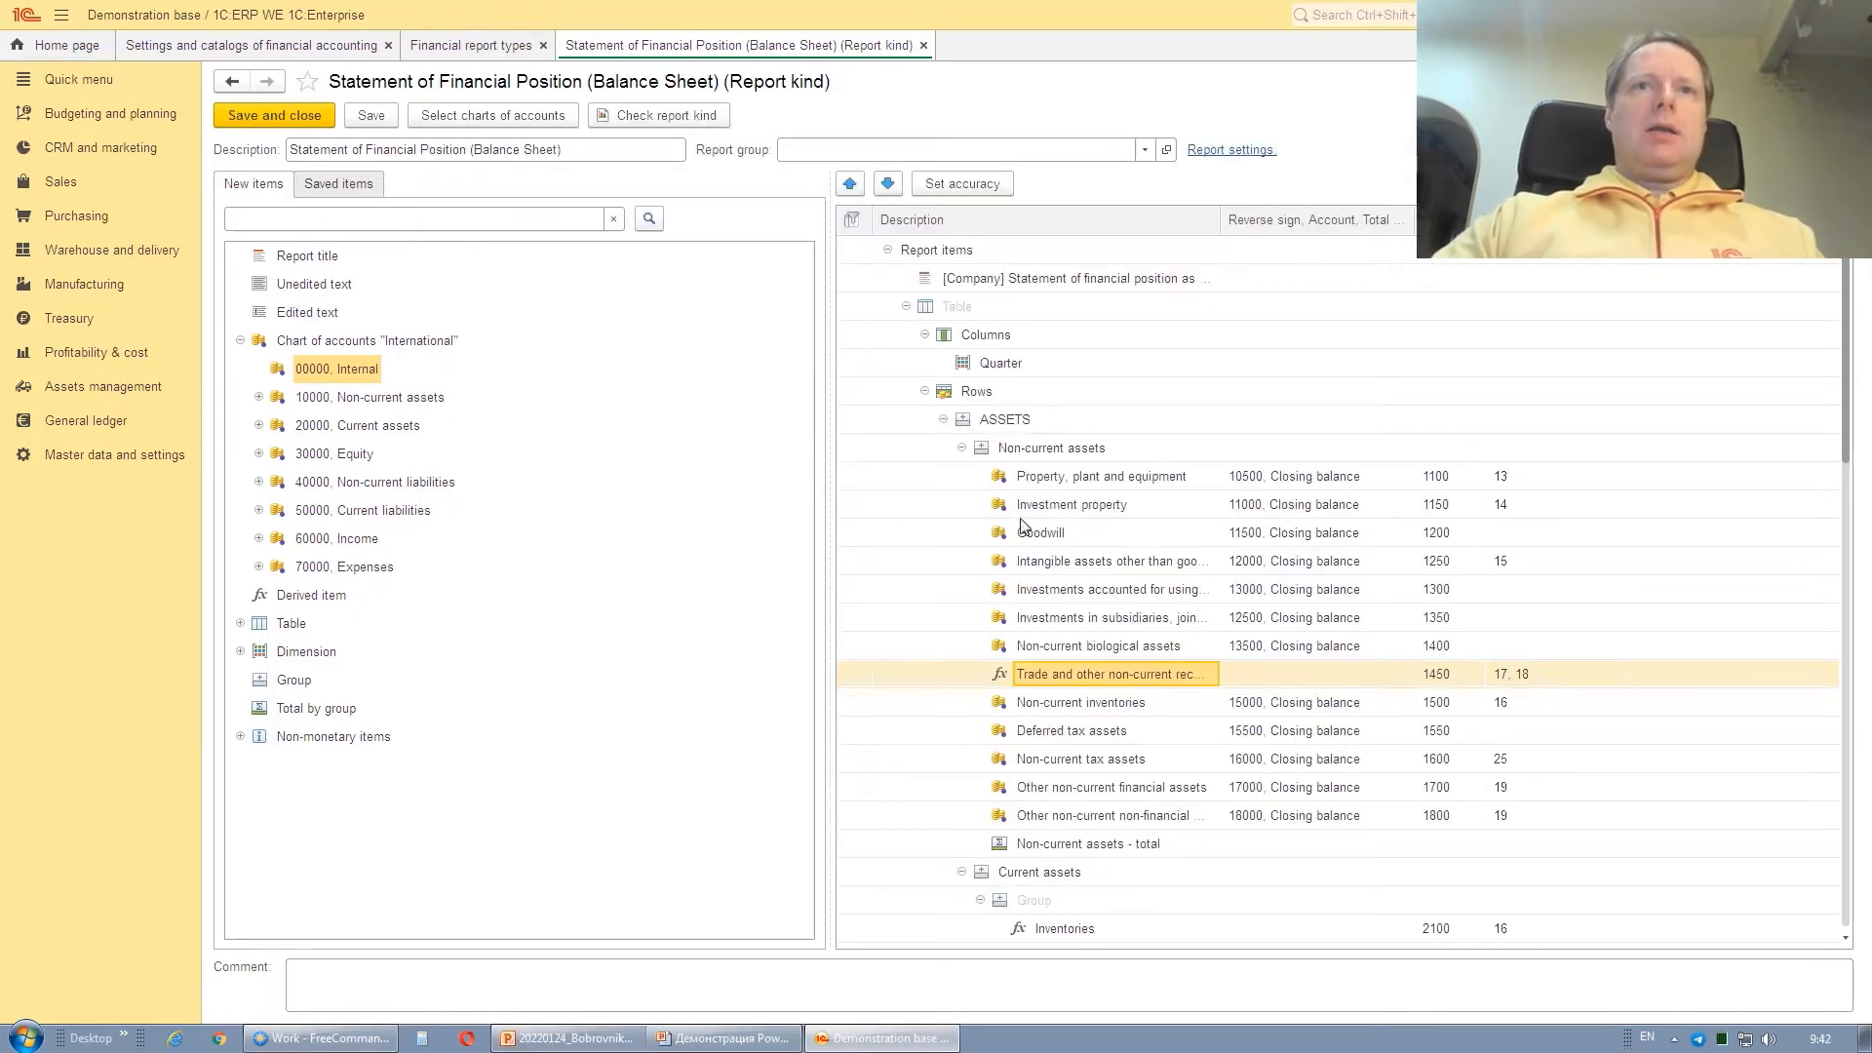
- Review which charts of accounts can be selected for the report kind, without changing the selection
left_click(337, 343)
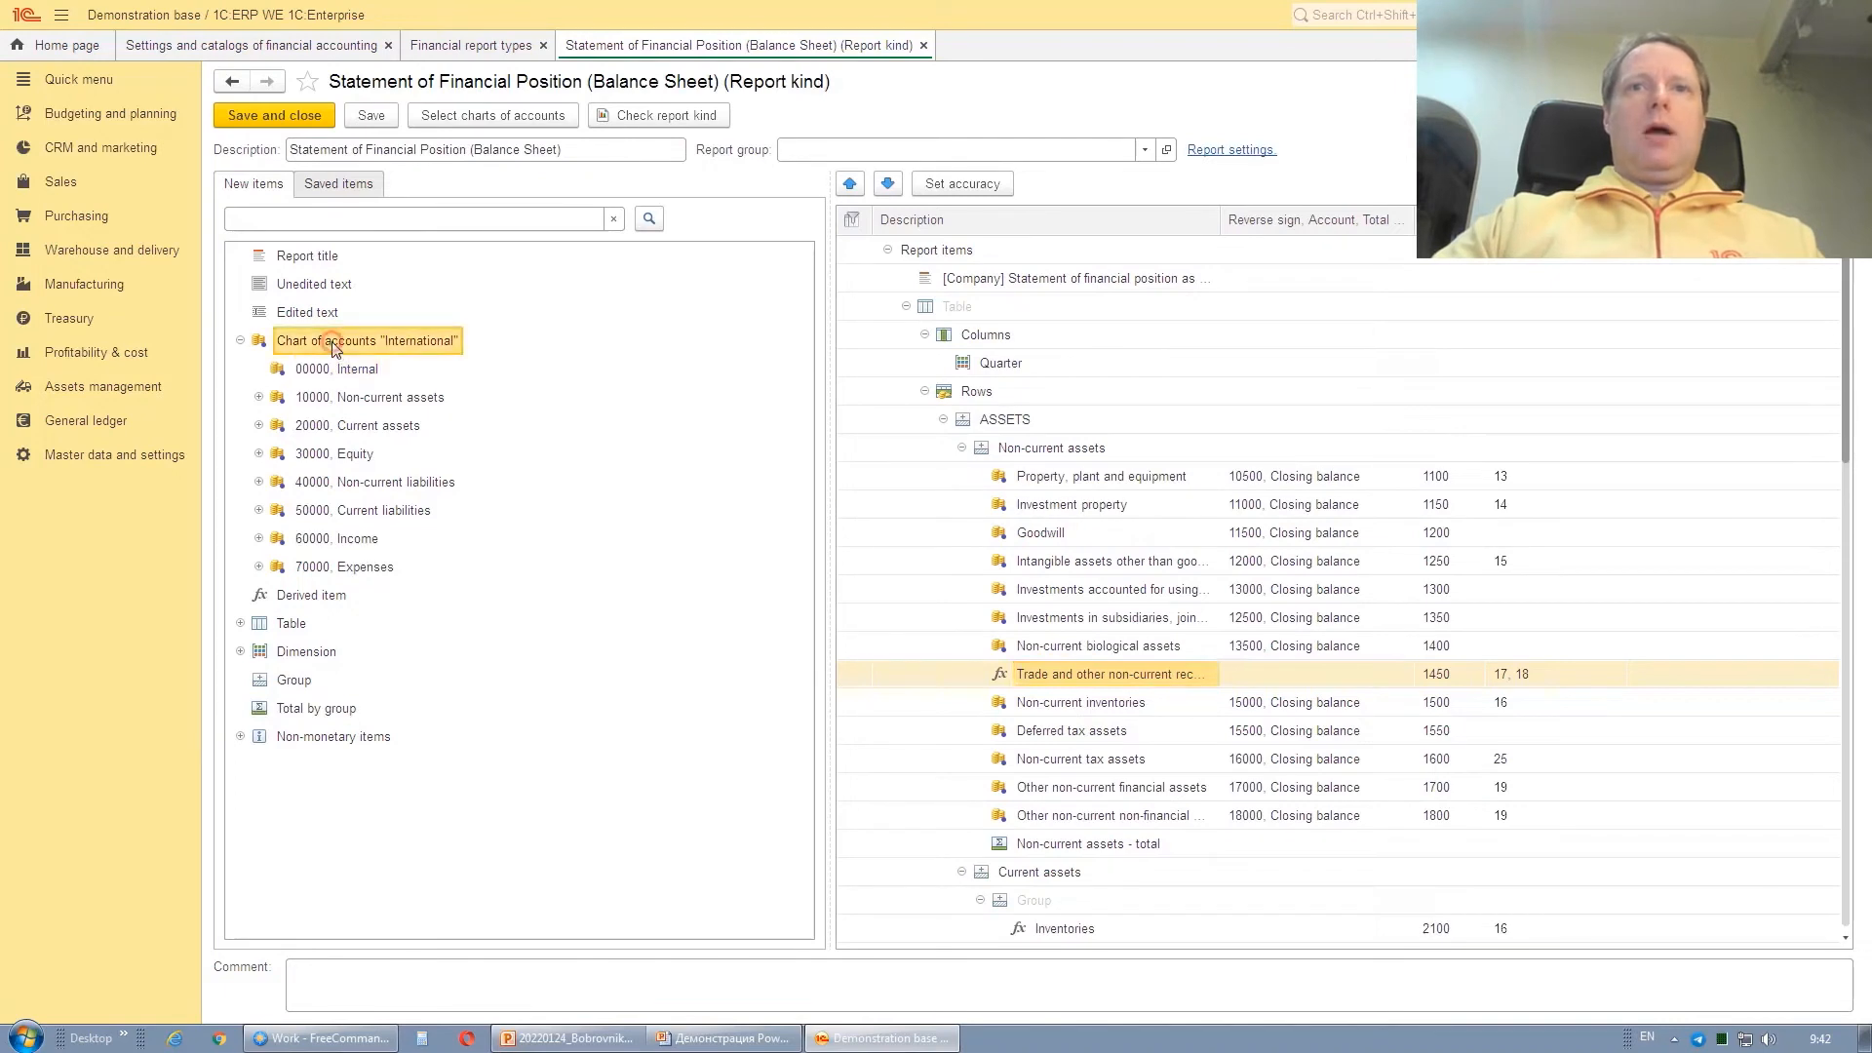
left_click(493, 117)
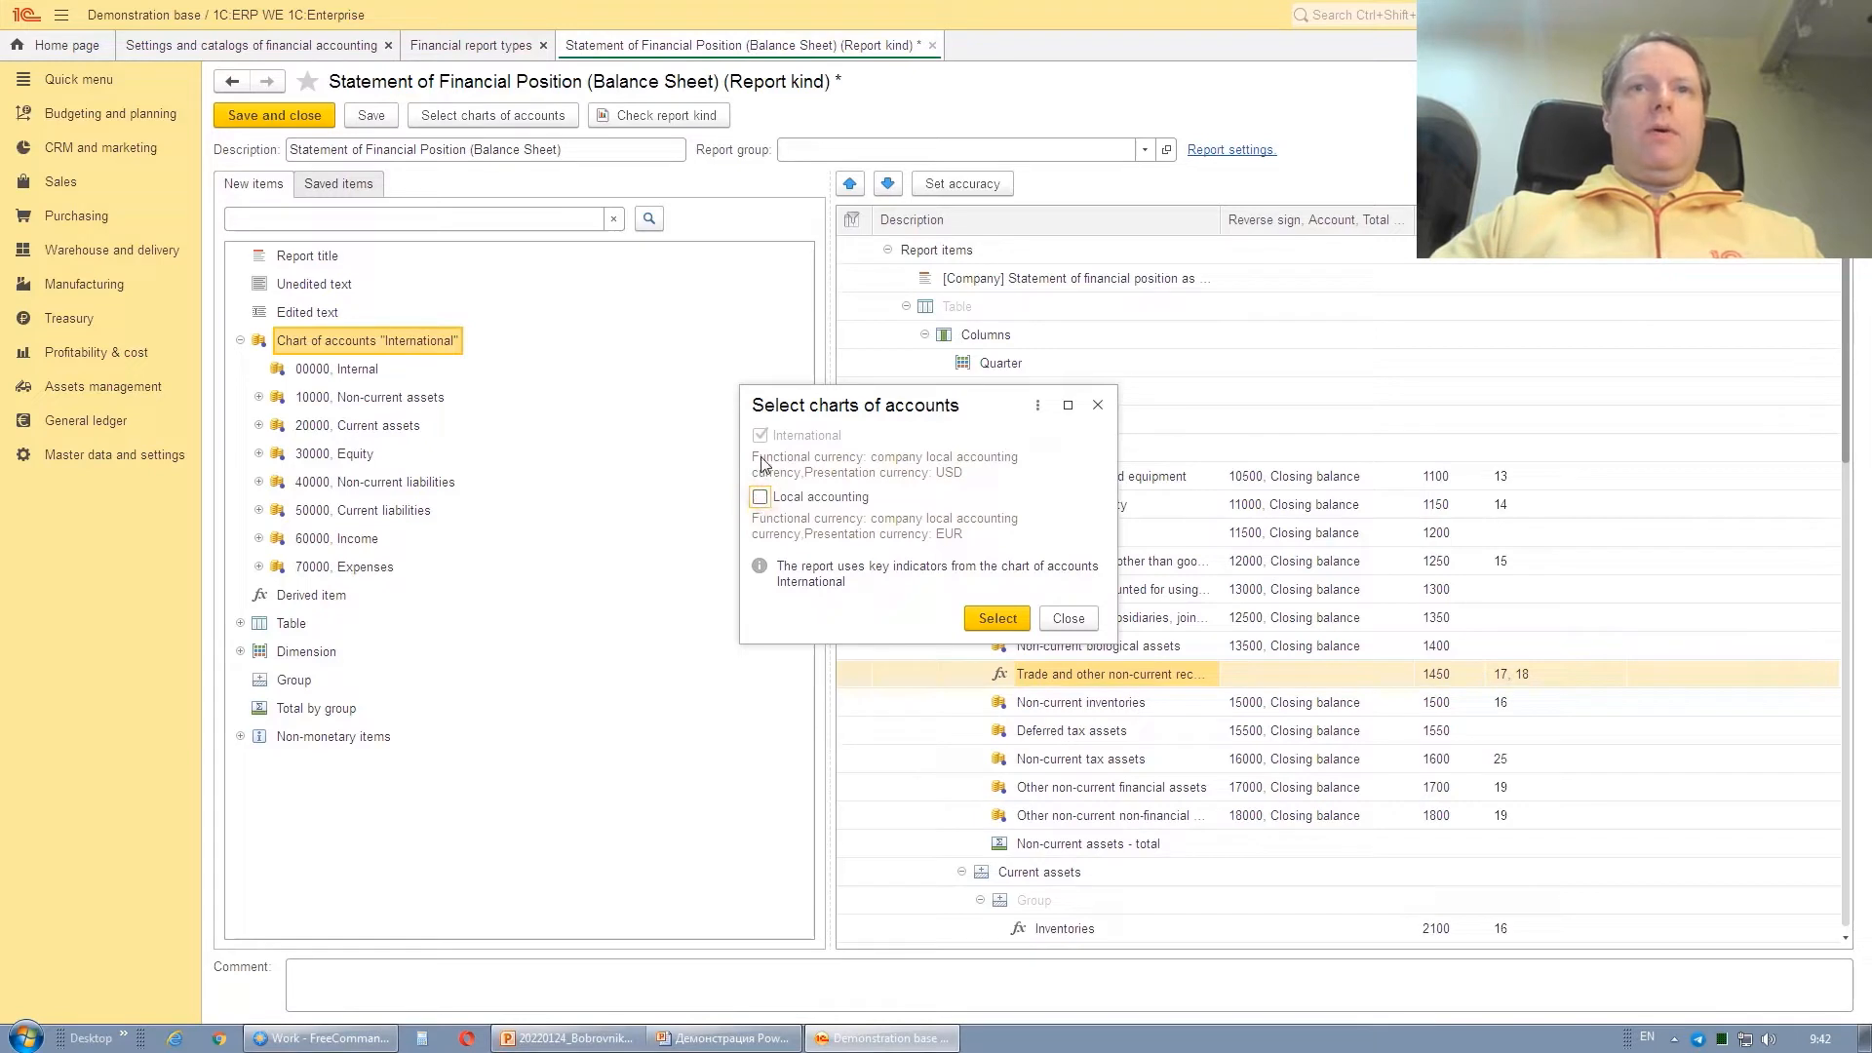
left_click(1069, 618)
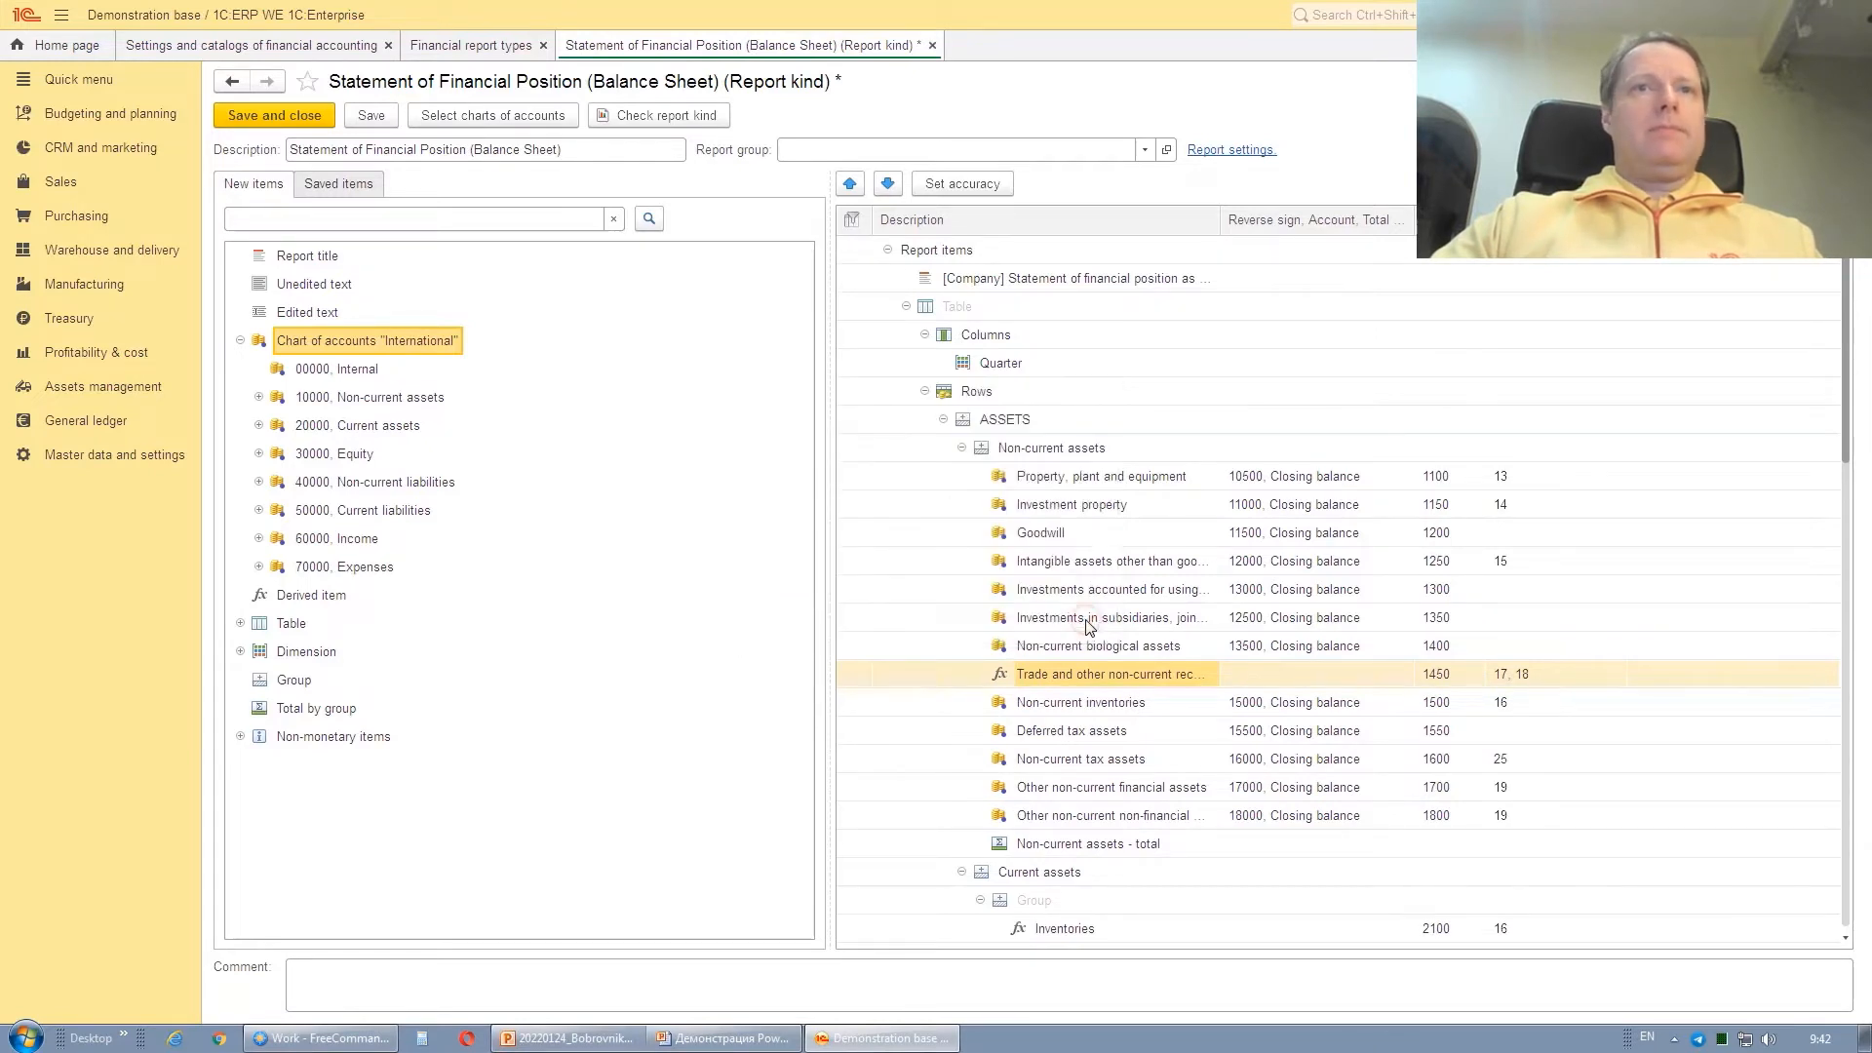
- Check the report kind by generating the balance sheet and drill down into the Property, plant and equipment amount
left_click(694, 118)
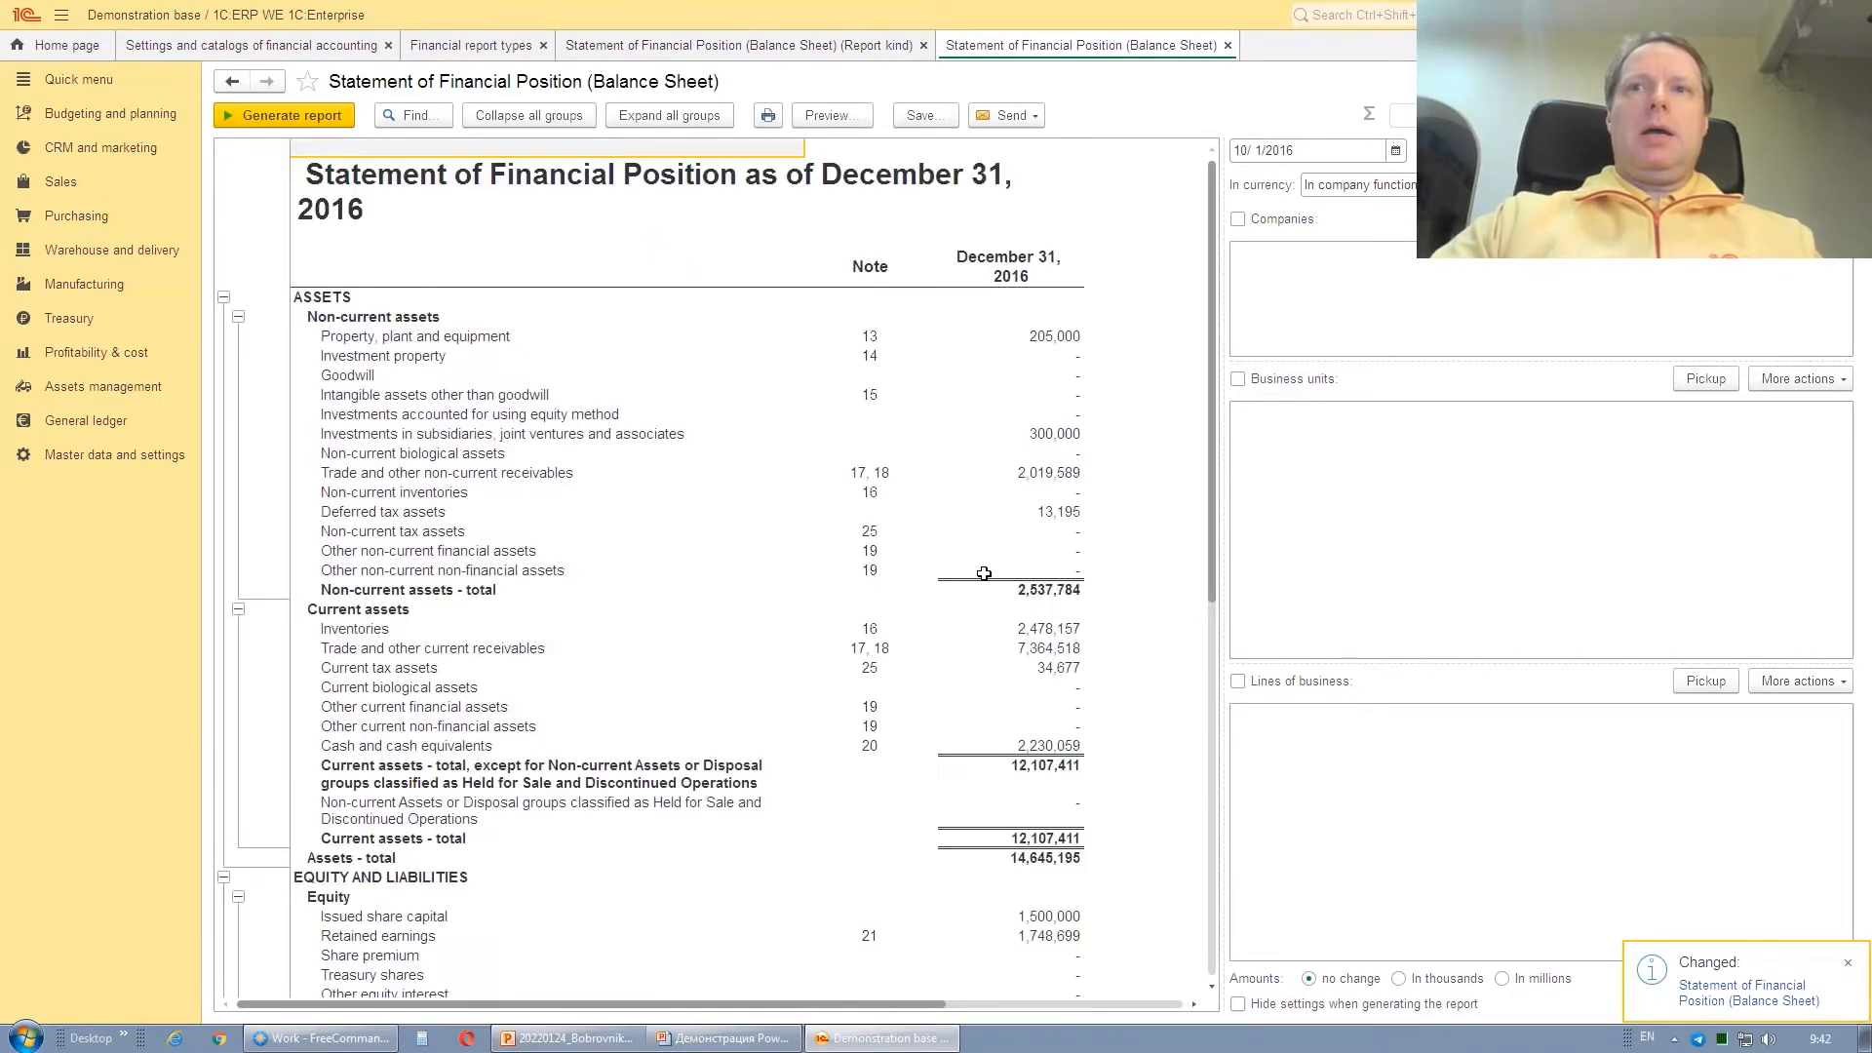
left_click(495, 338)
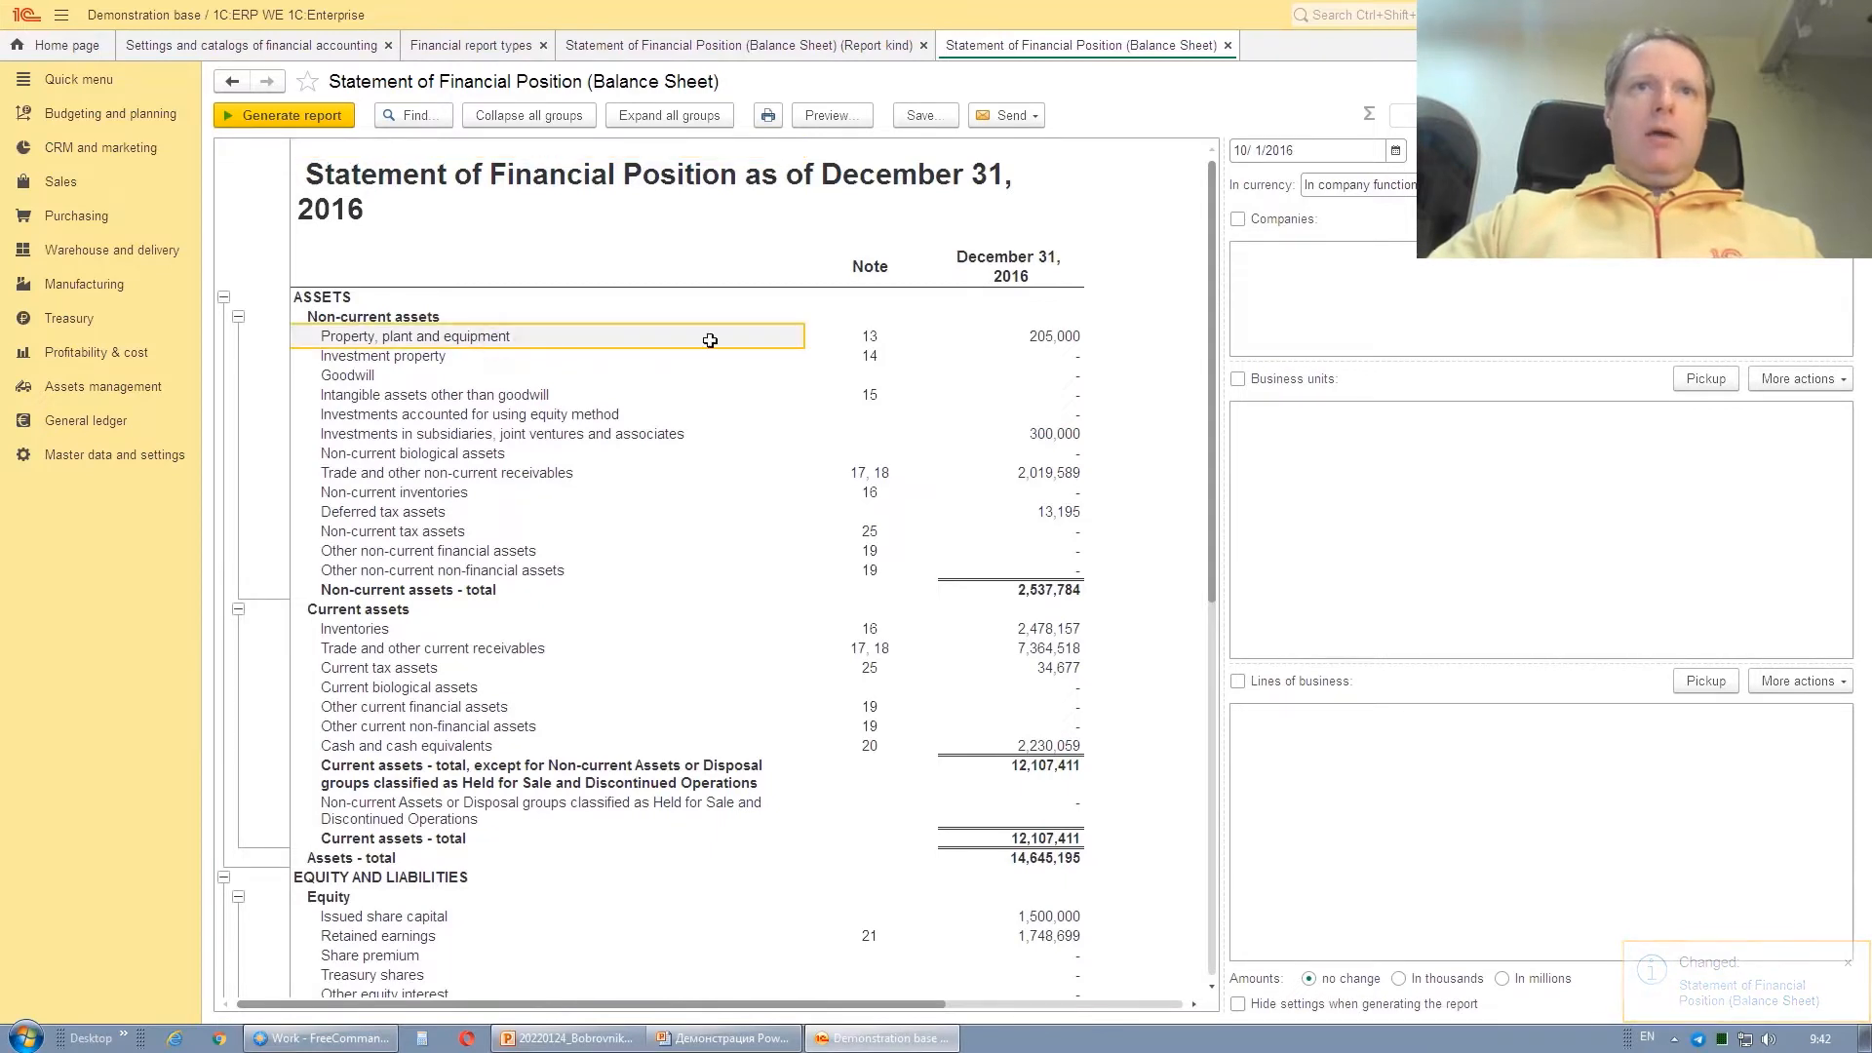
left_click(1035, 341)
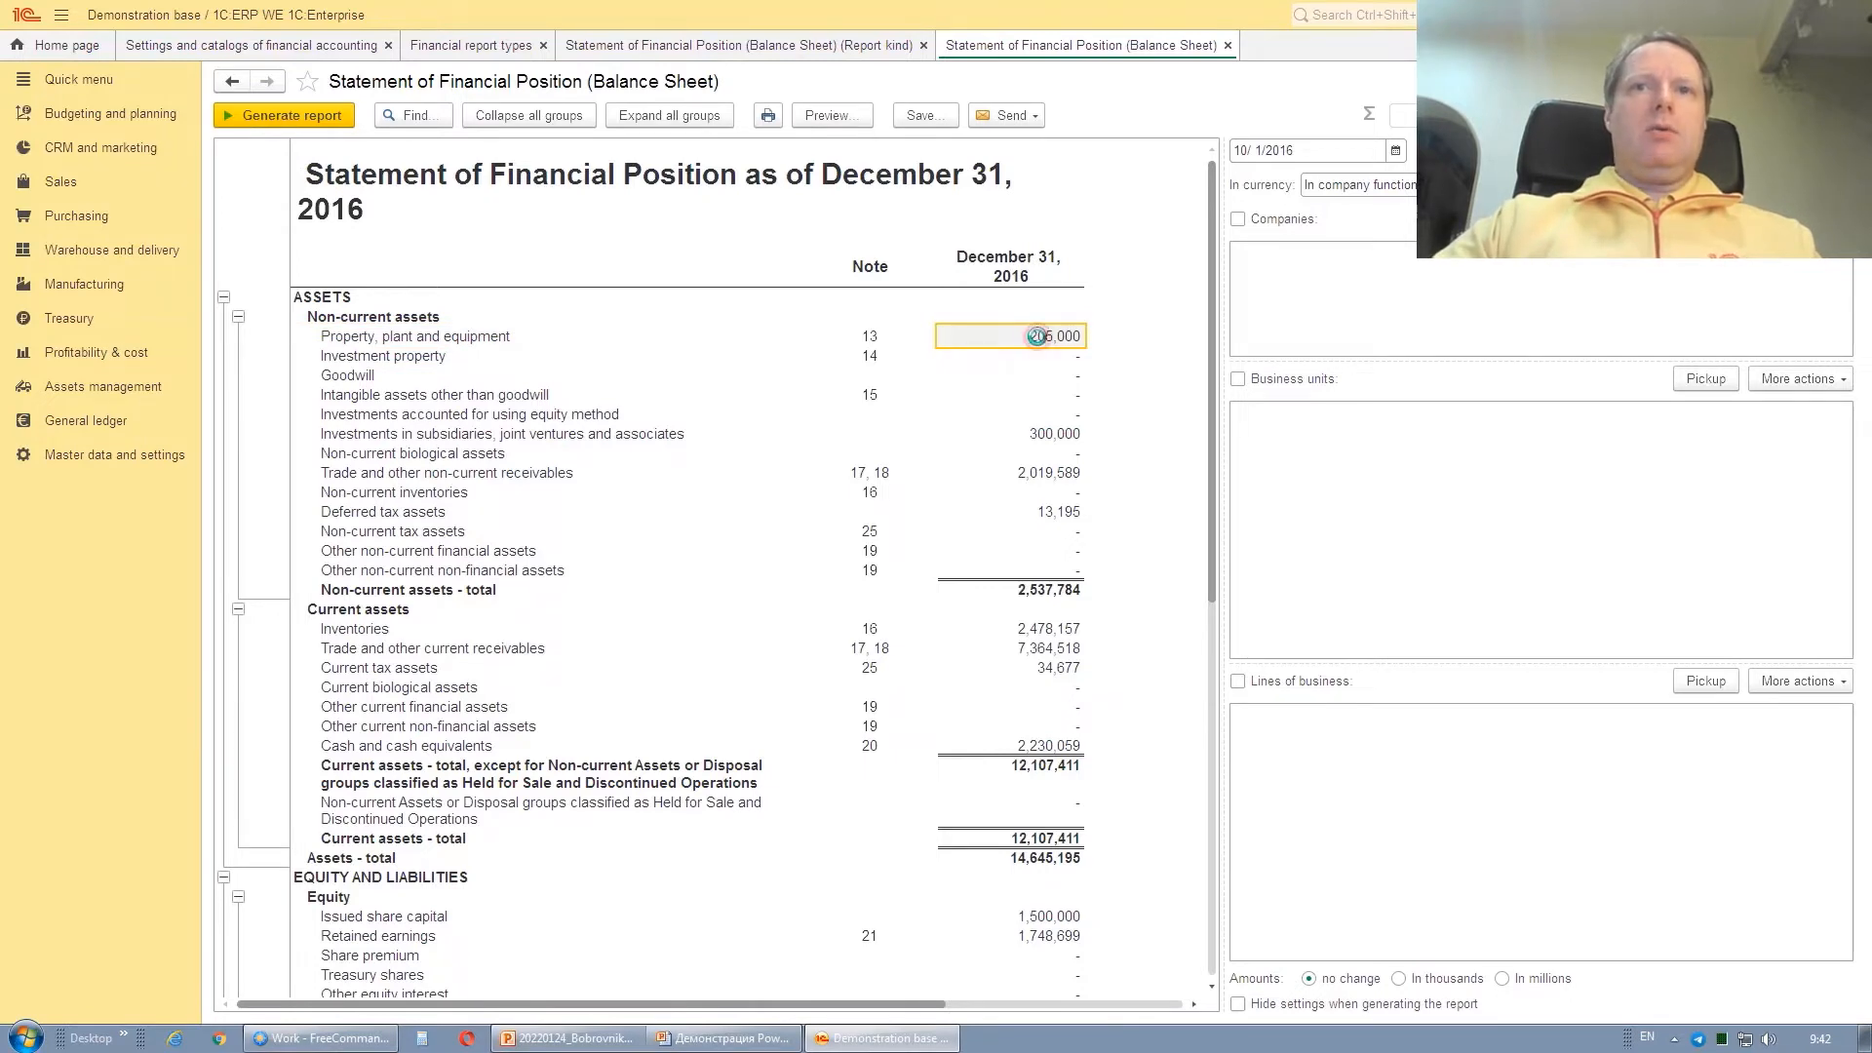
double_click(1037, 337)
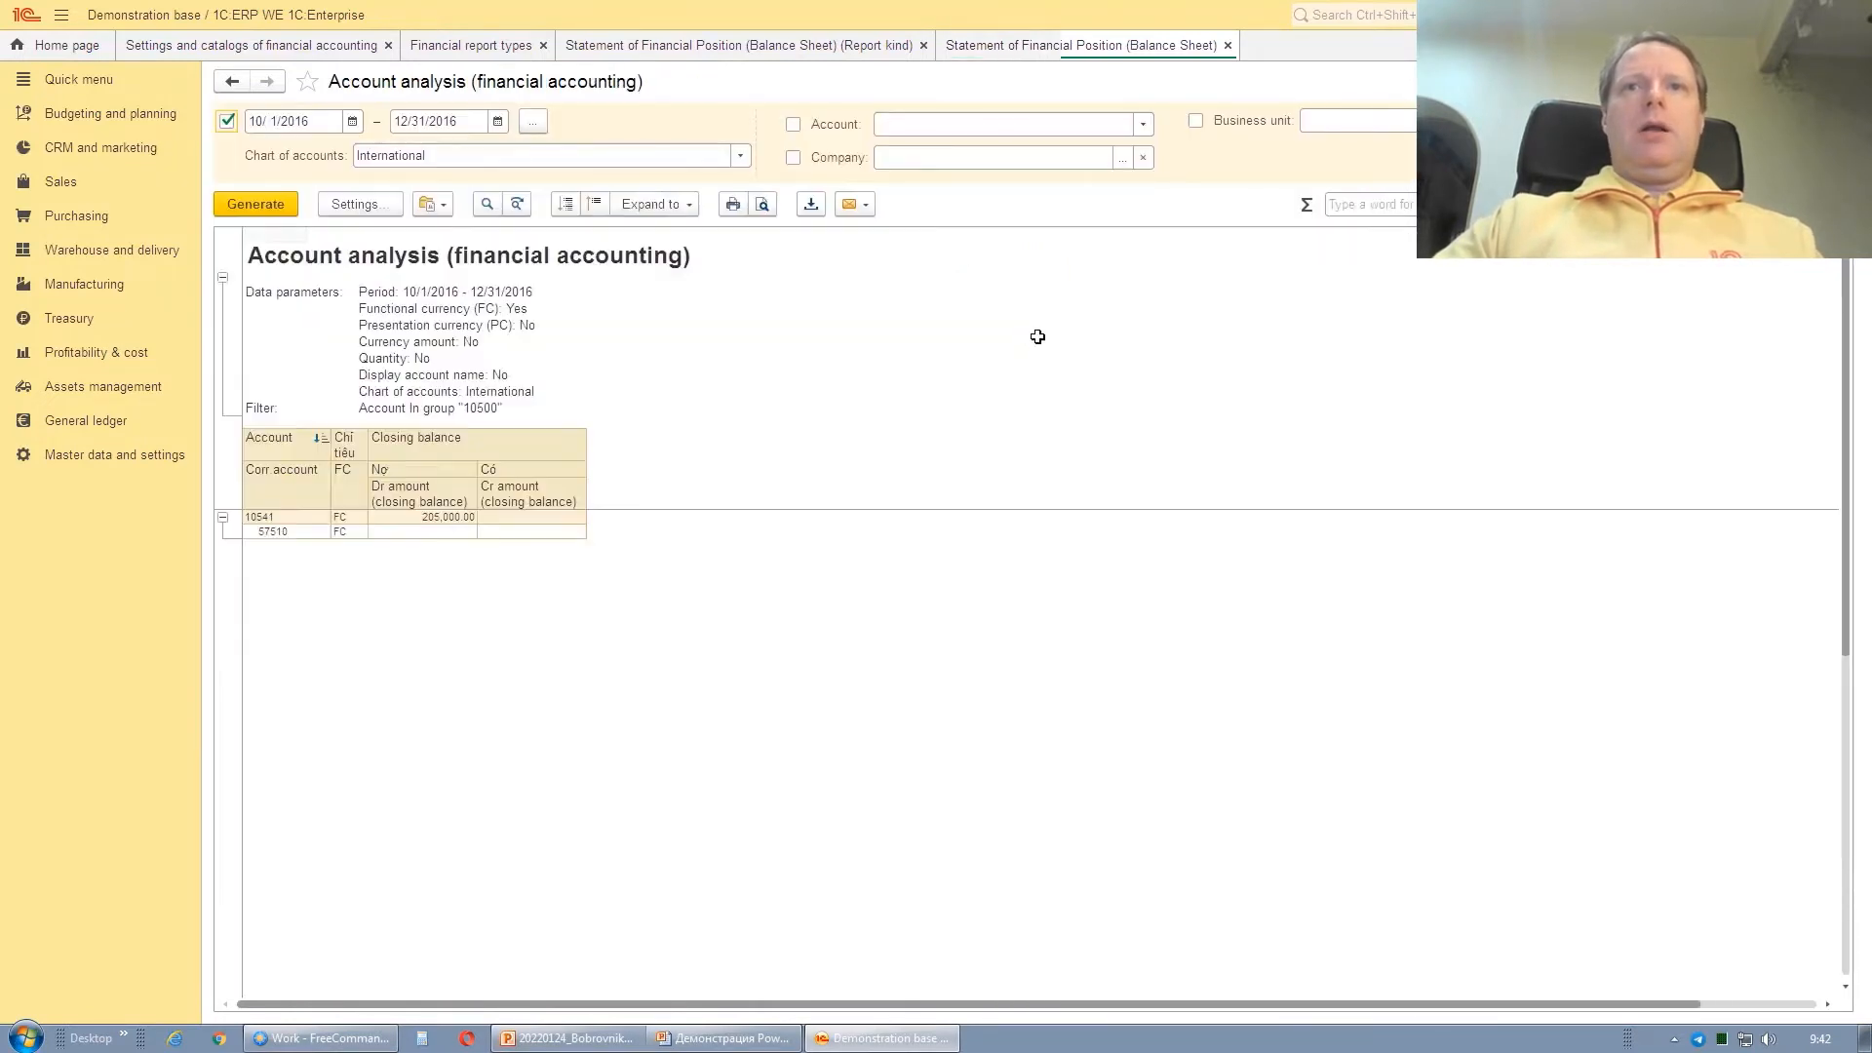
- Drill down from the debit closing balance of account 10541 to the report on accounting entries
left_click(559, 260)
double_click(427, 503)
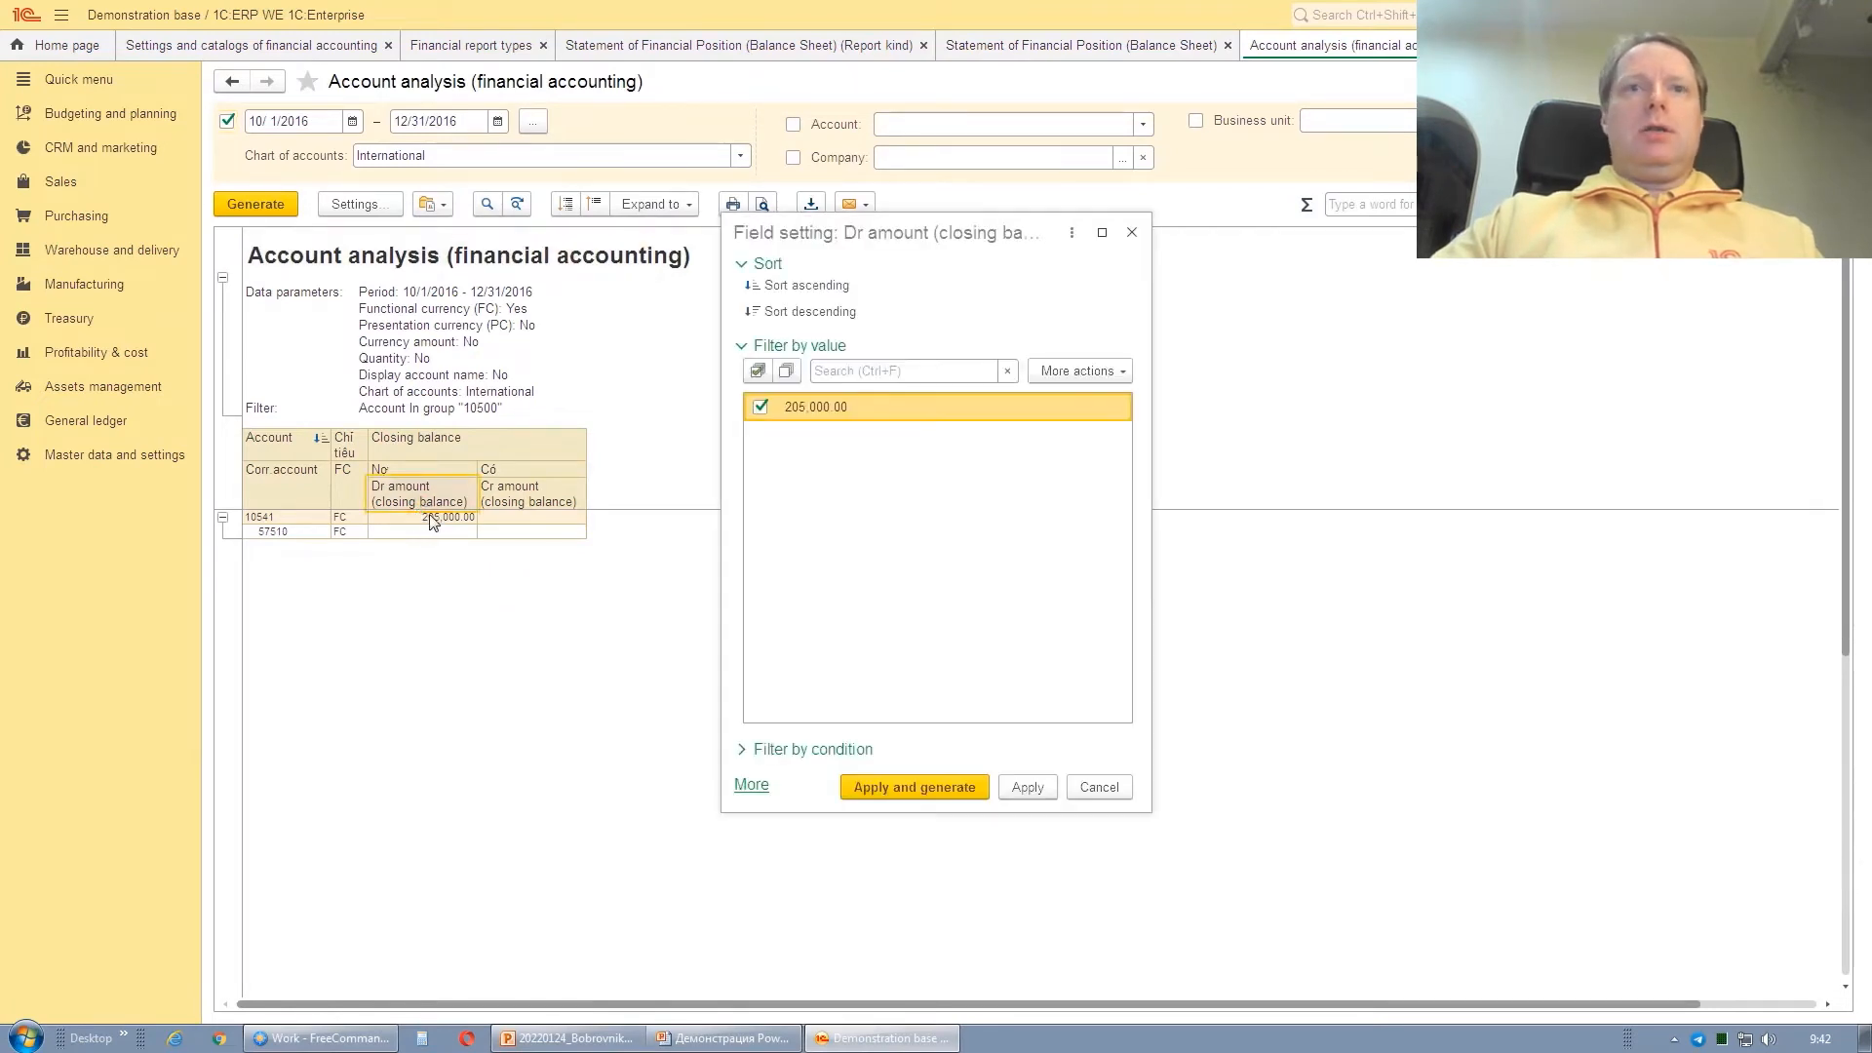
left_click(1132, 232)
double_click(438, 514)
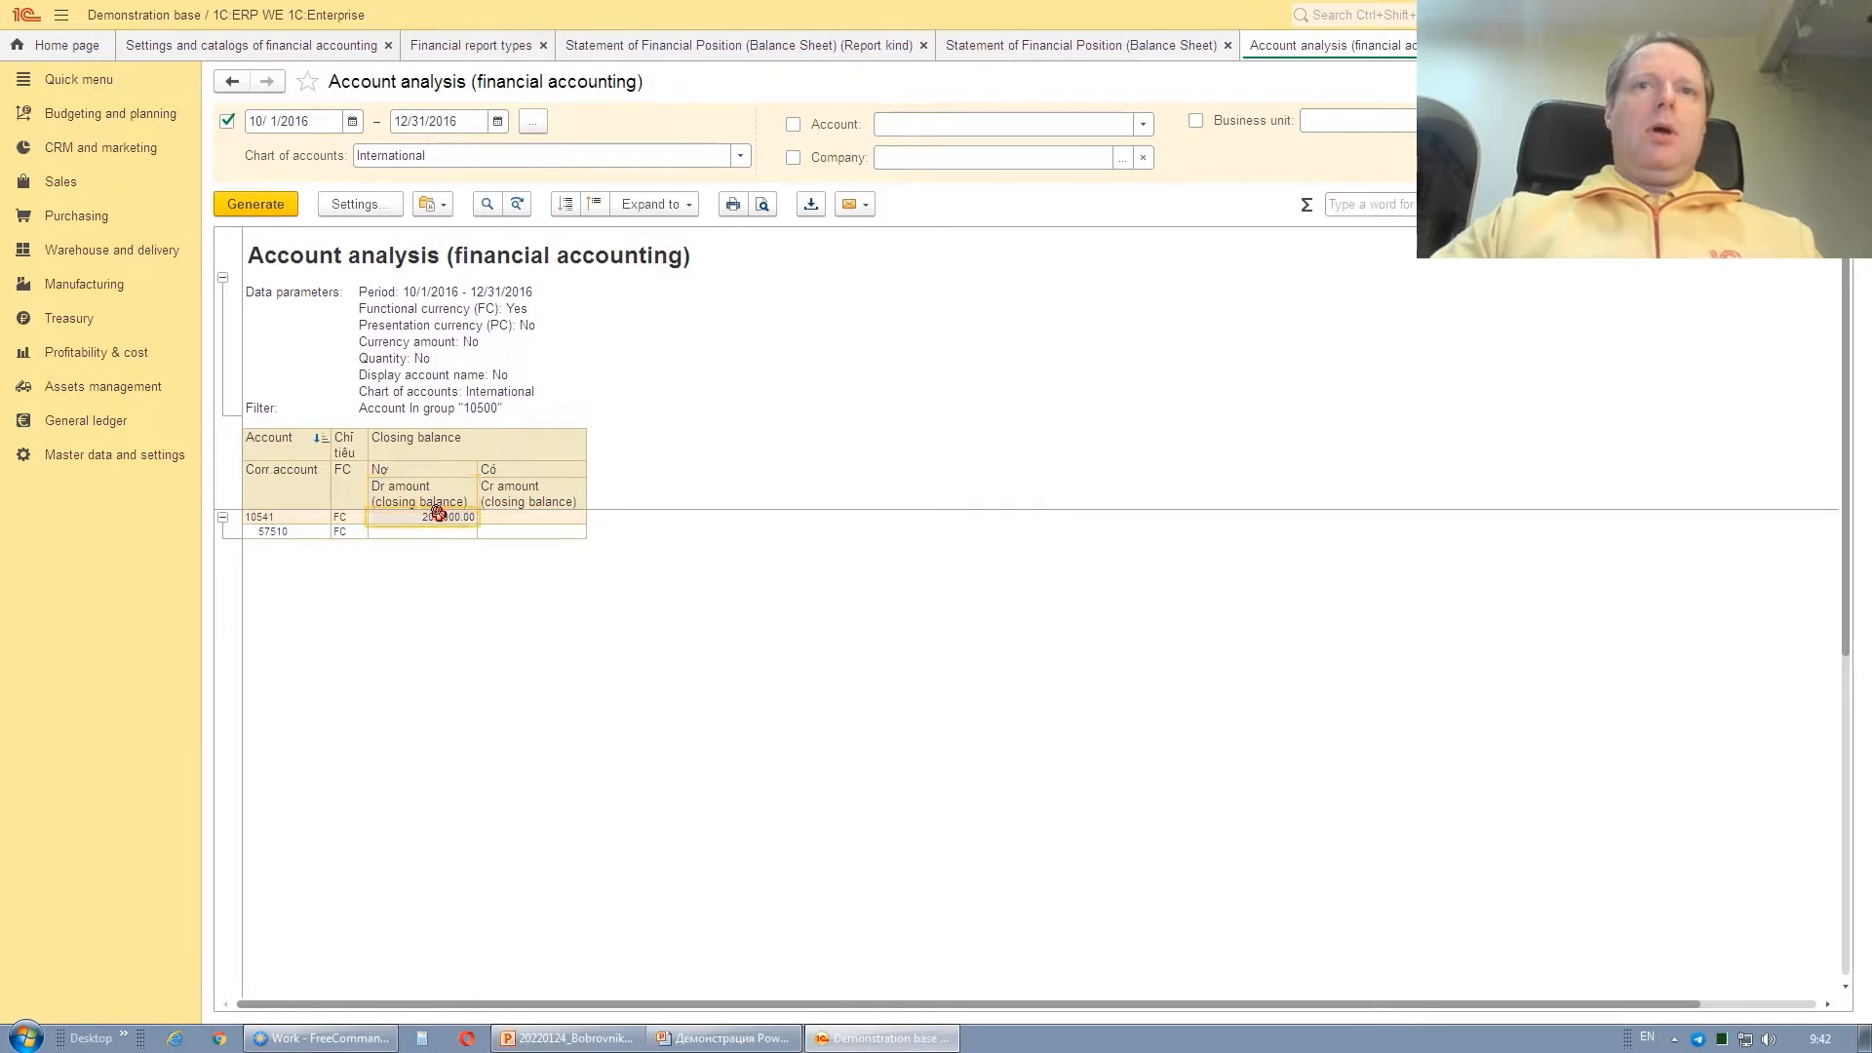
left_click(443, 541)
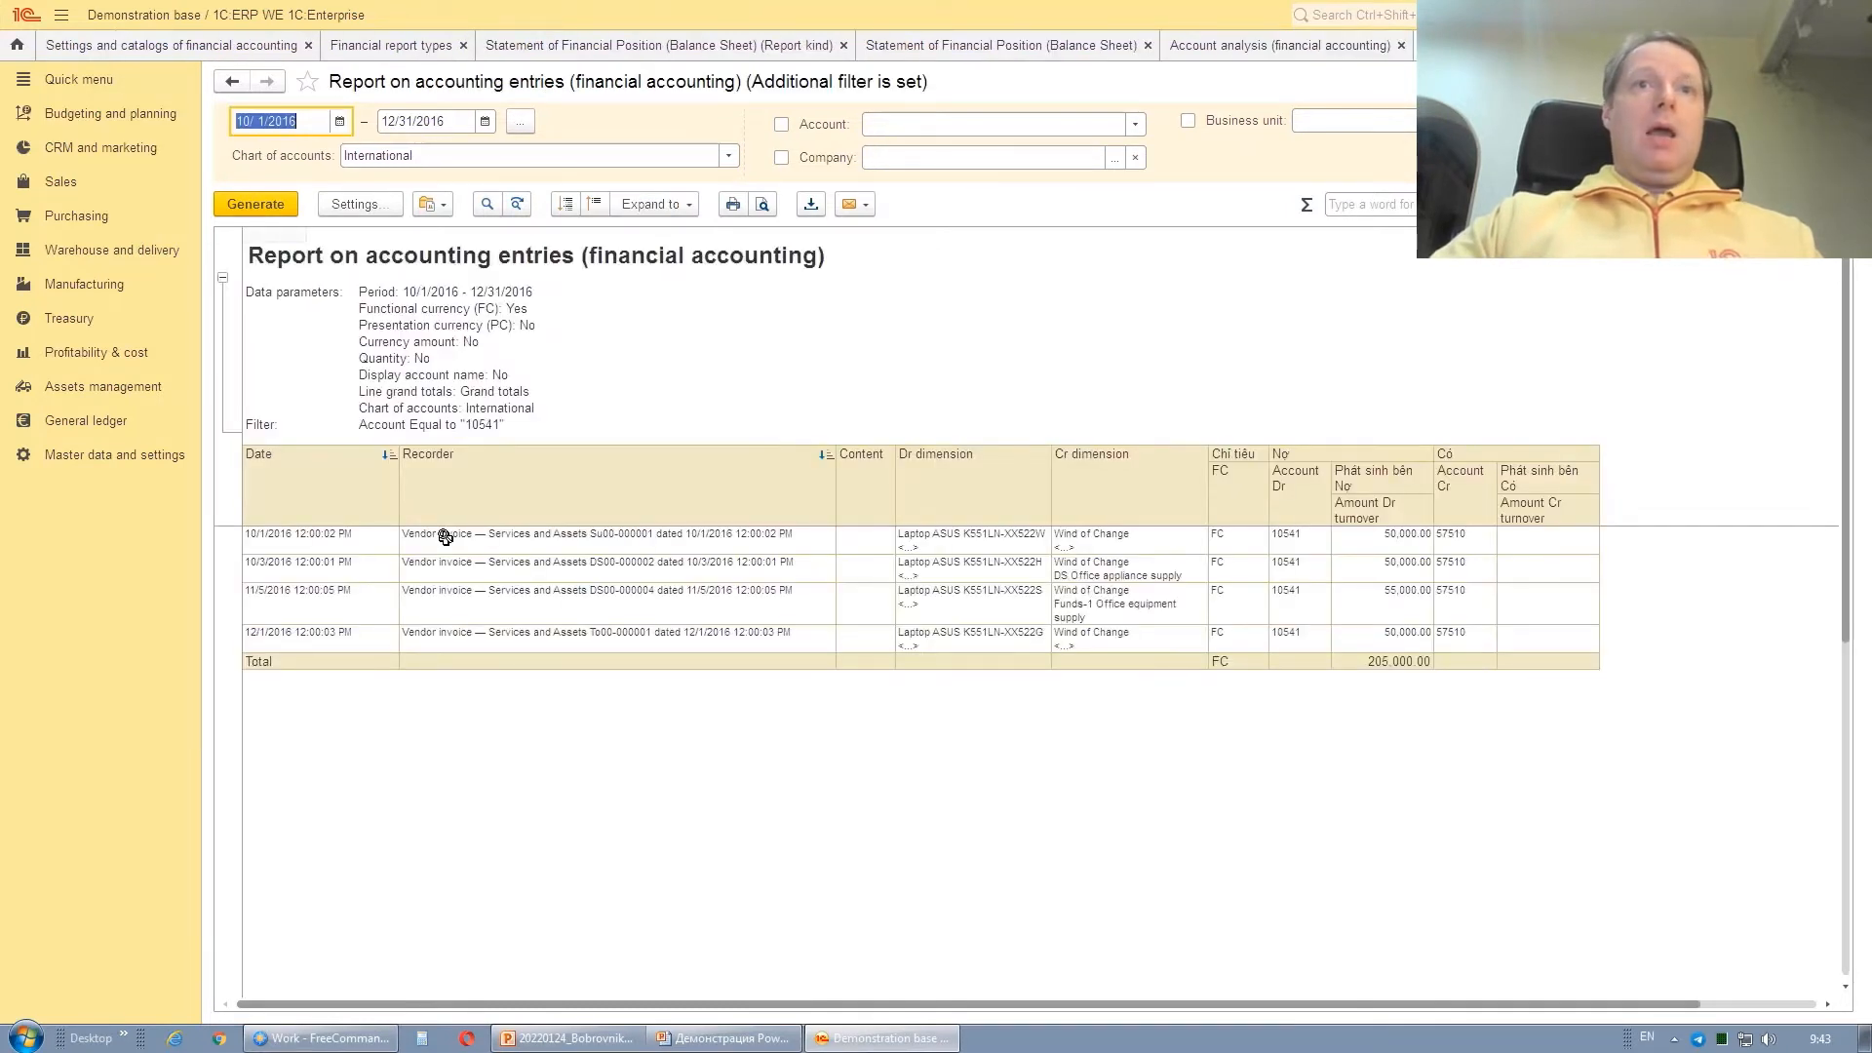
- Open the first vendor invoice, dated 10/1/2016, and examine its financial accounting entries for the fixed asset receipt and VAT
left_click(614, 539)
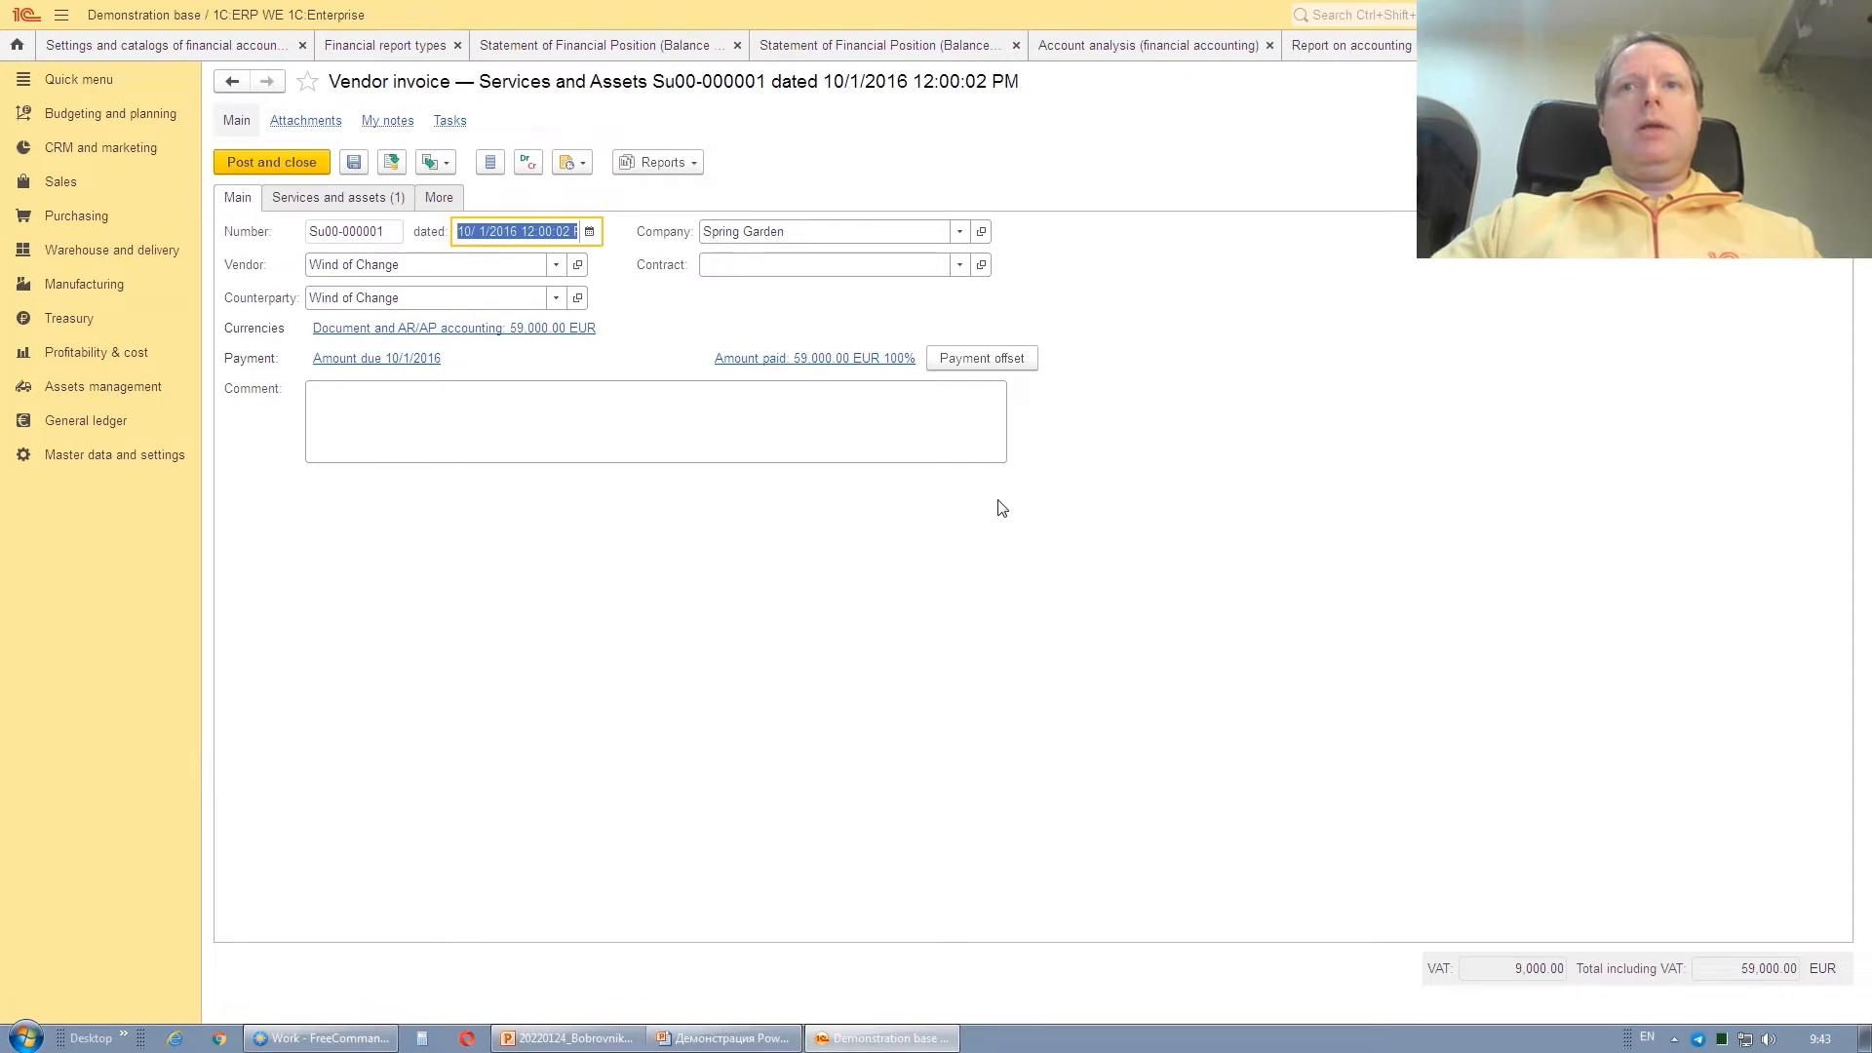
left_click(529, 162)
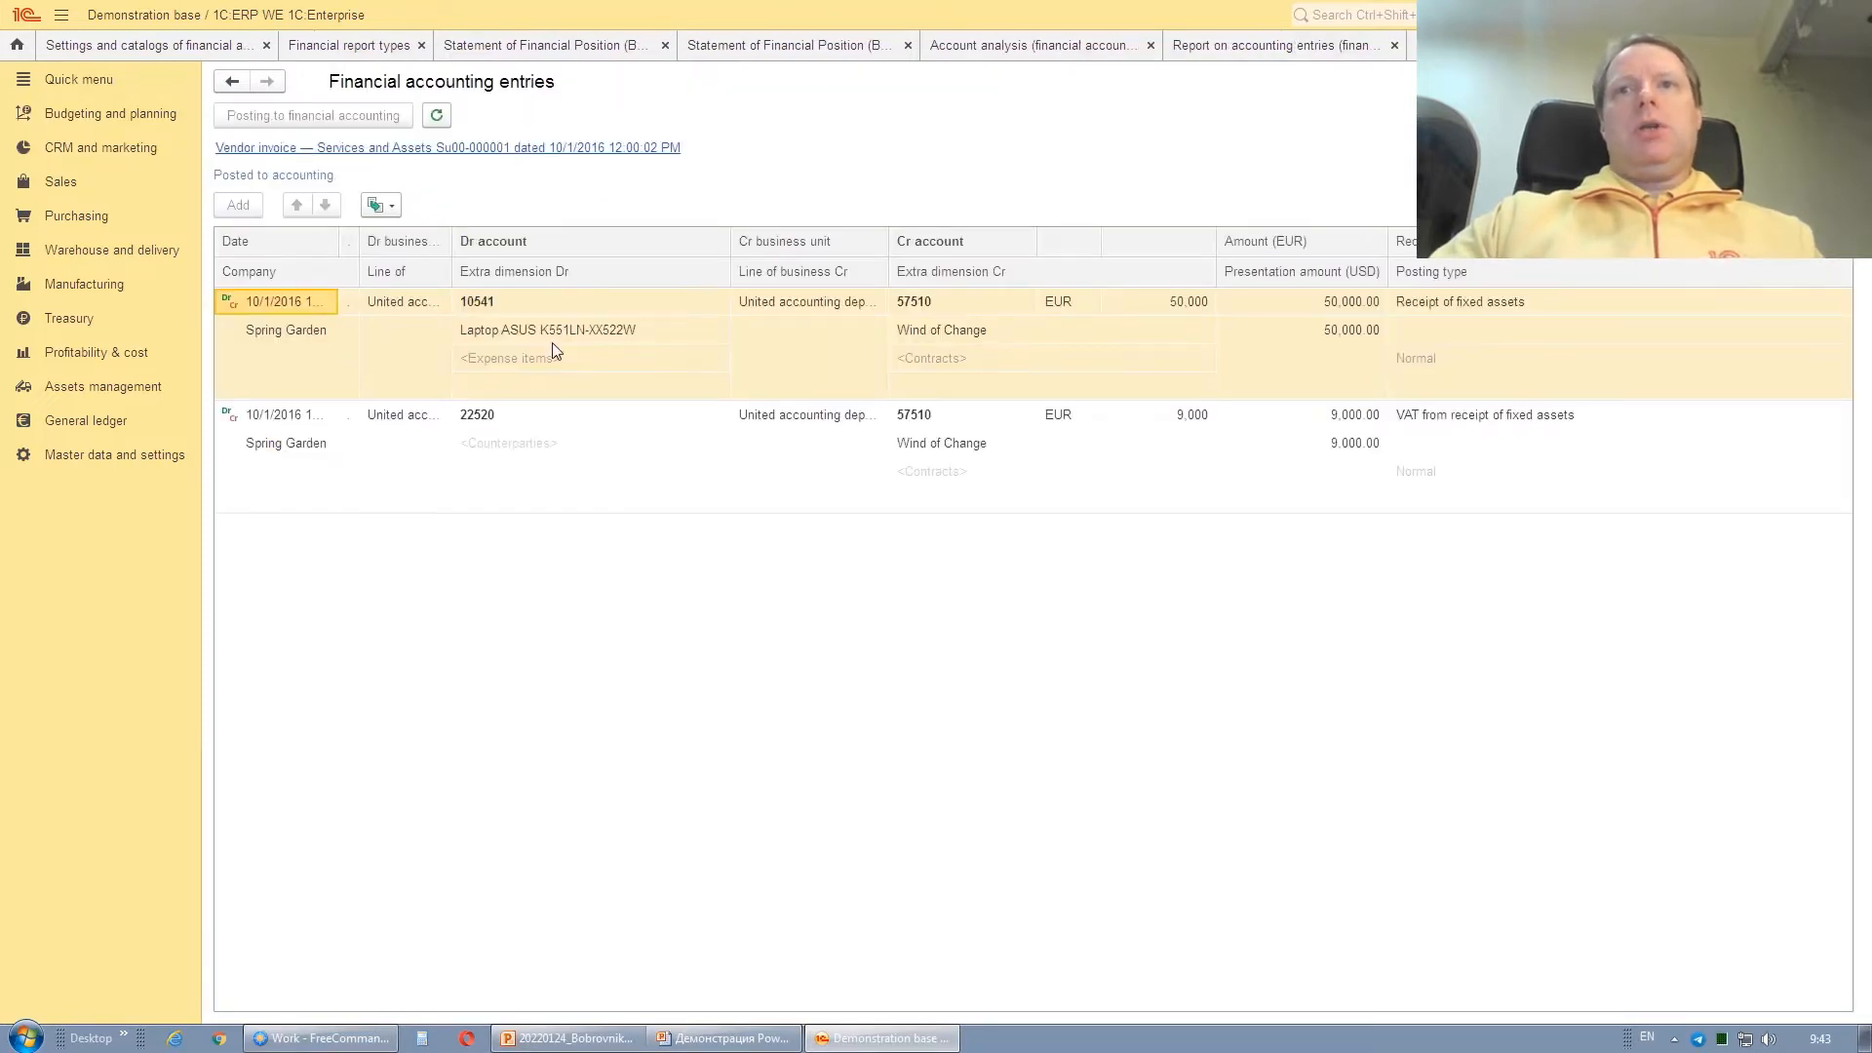
left_click(552, 301)
left_click(529, 413)
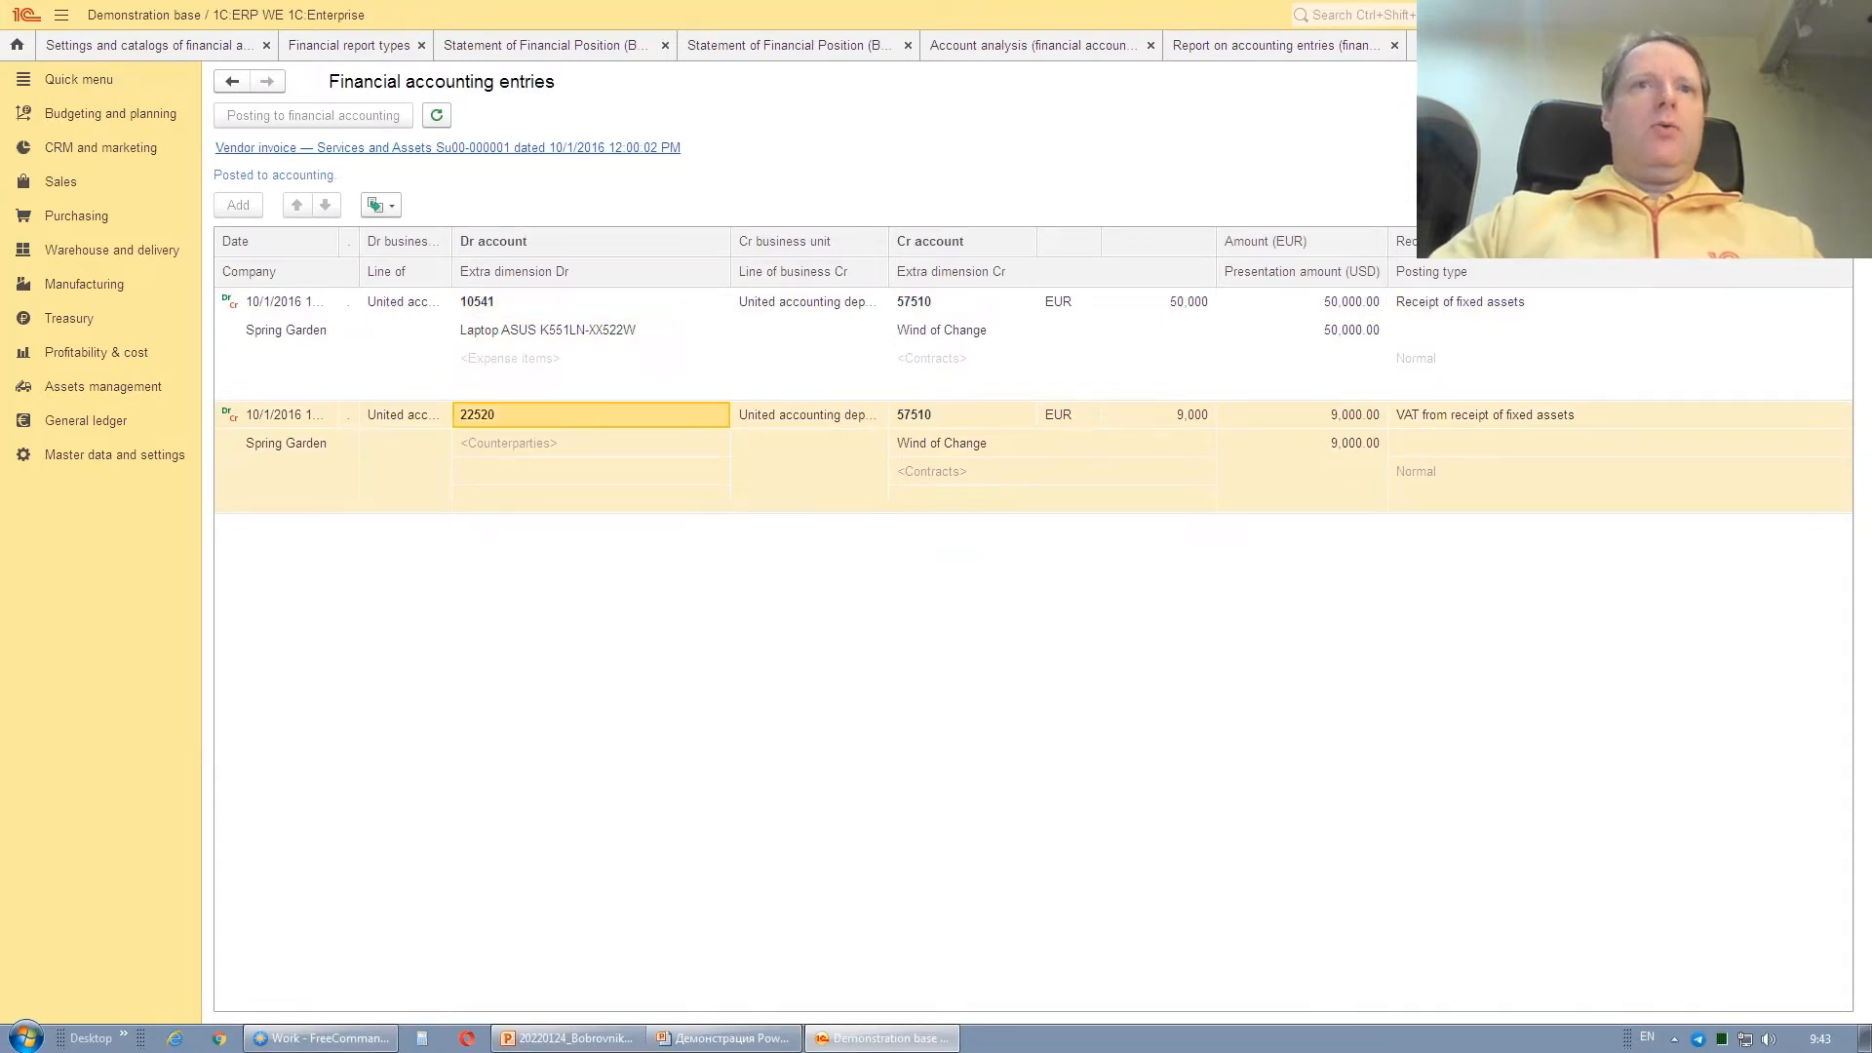
- Close the entries, the vendor invoice and the drill-down reports to return to the generated balance sheet
key("Escape")
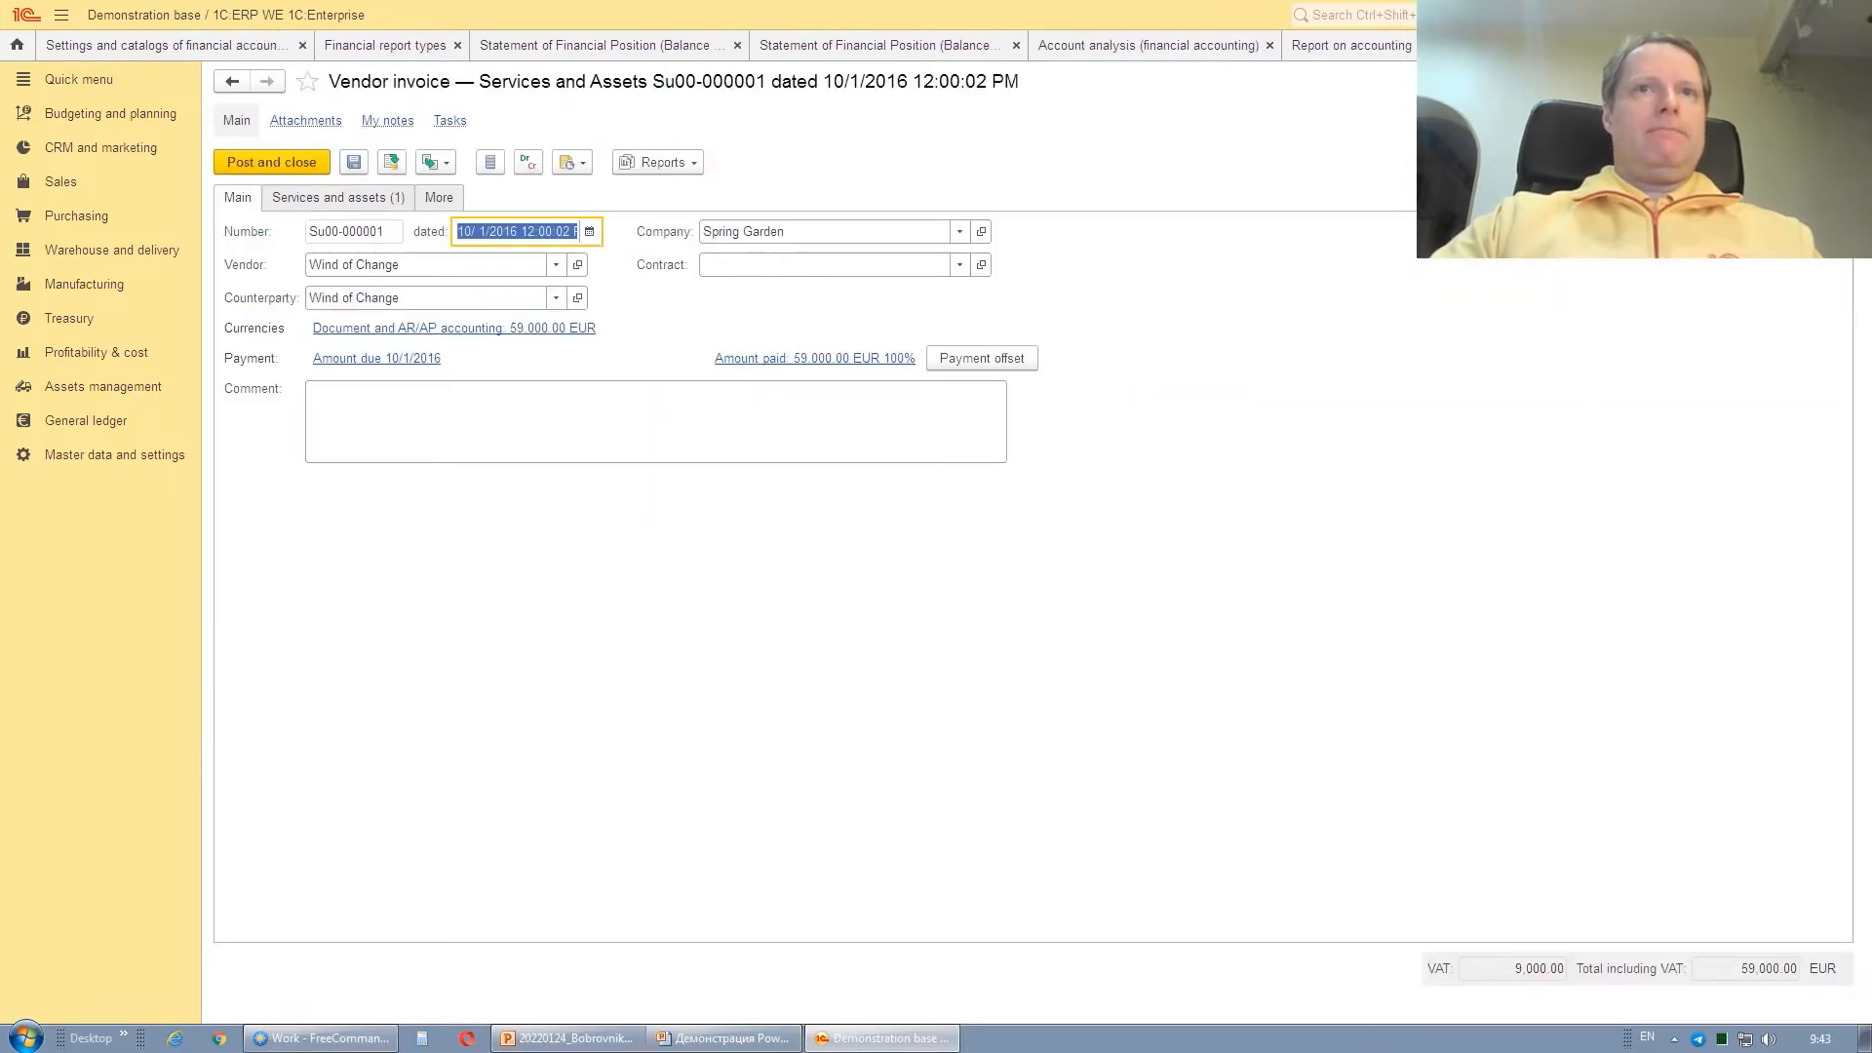
key("Escape")
key("Escape")
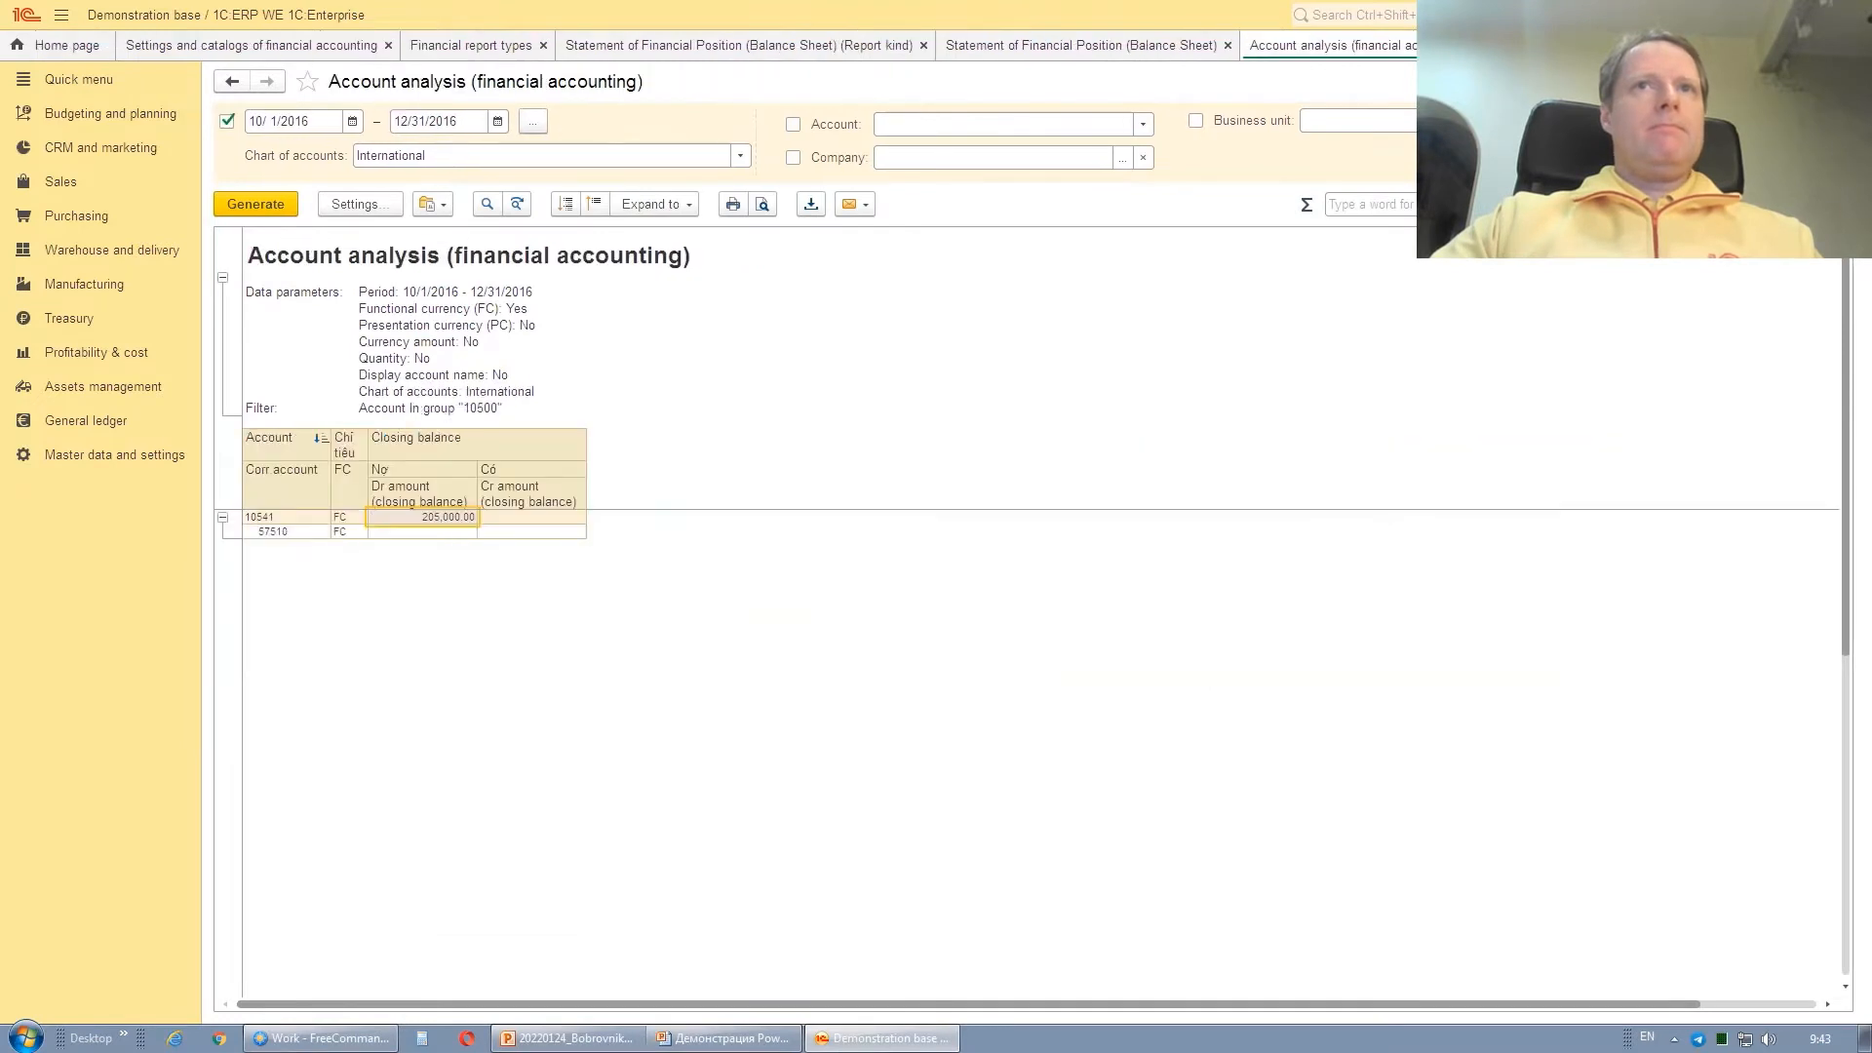
key("Escape")
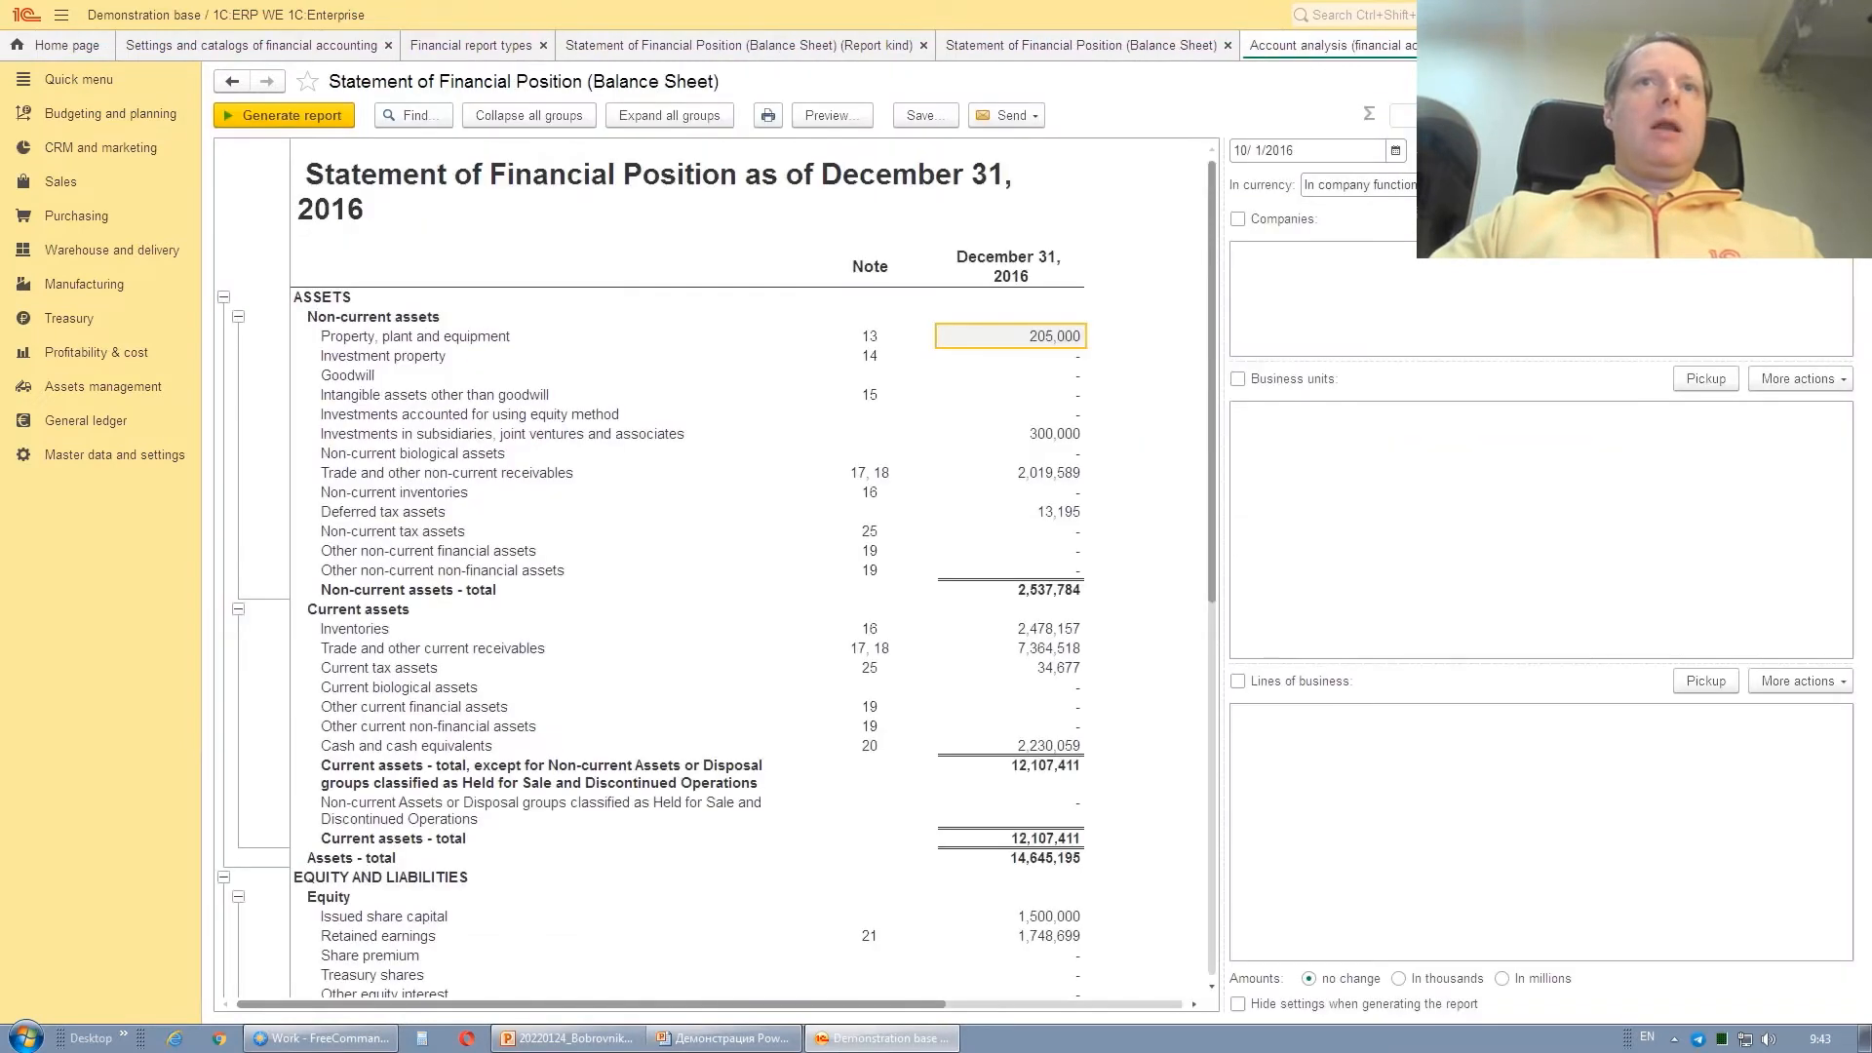
- Drill down into the Trade and other non-current receivables amount and examine its calculation formula
left_click(1036, 473)
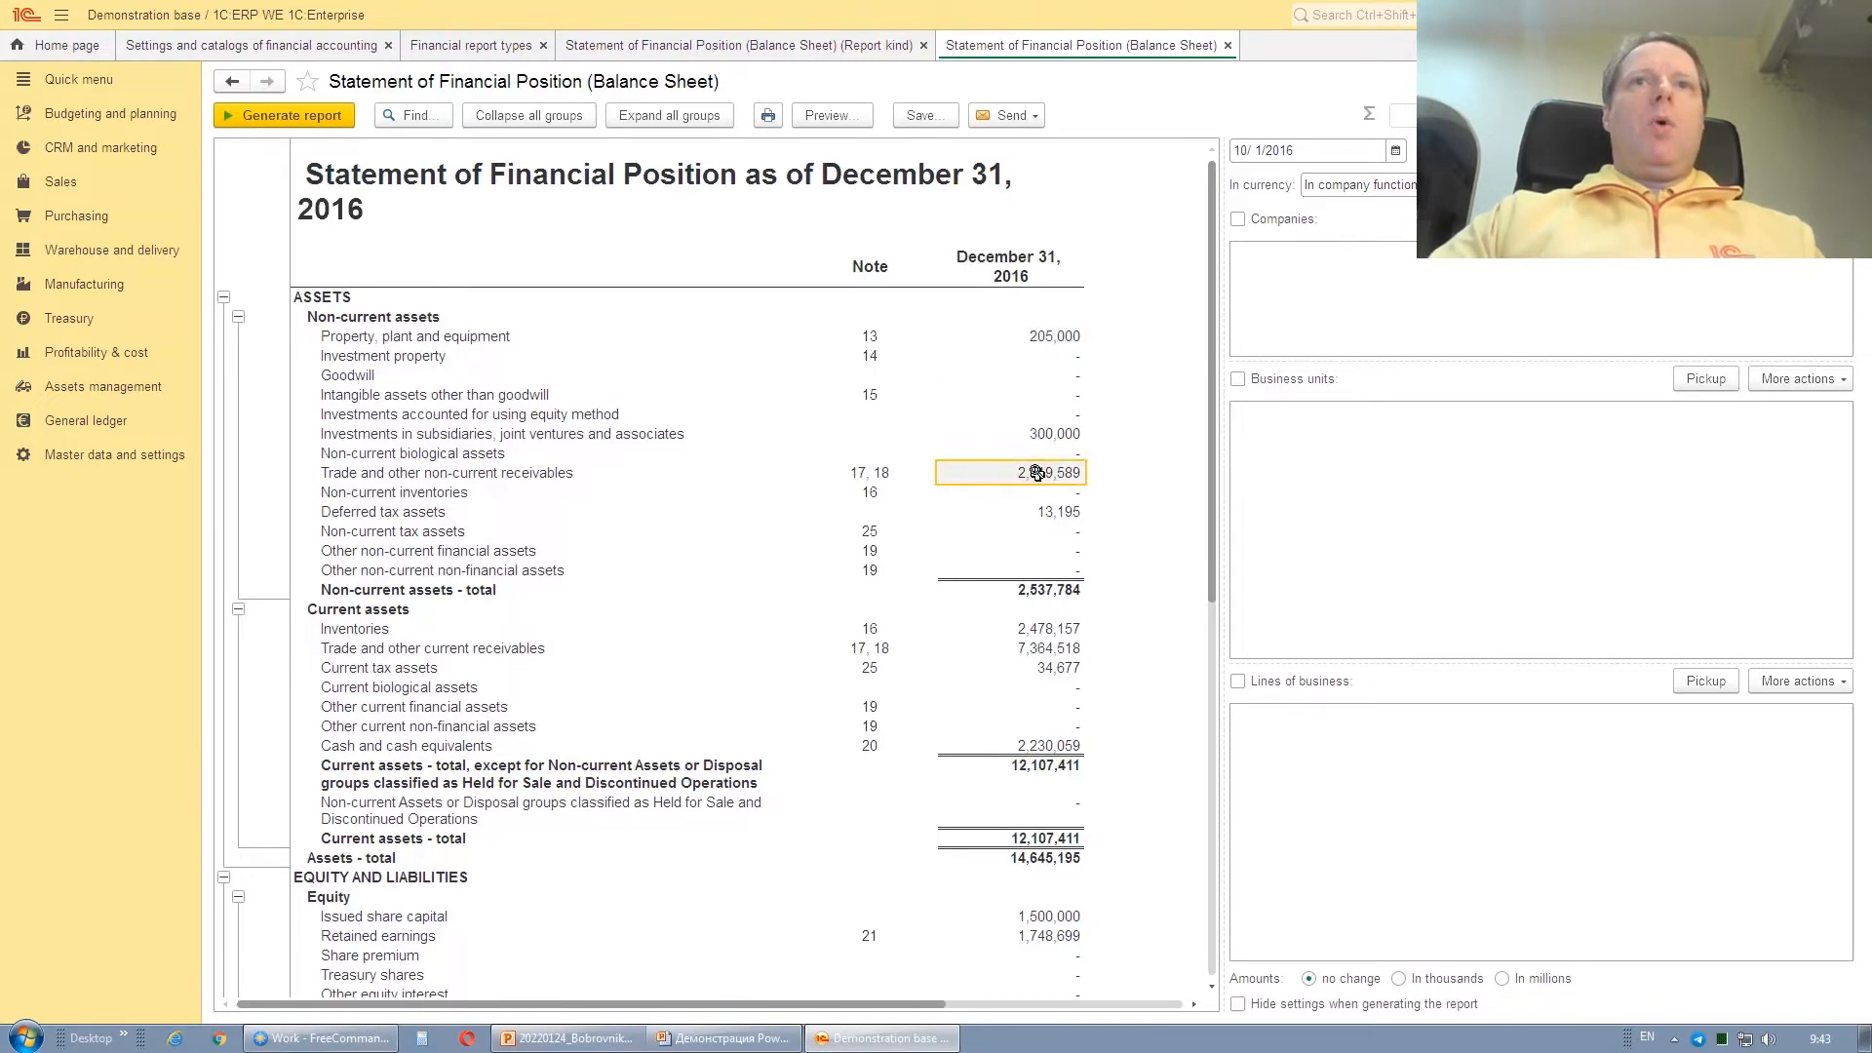
left_click(878, 477)
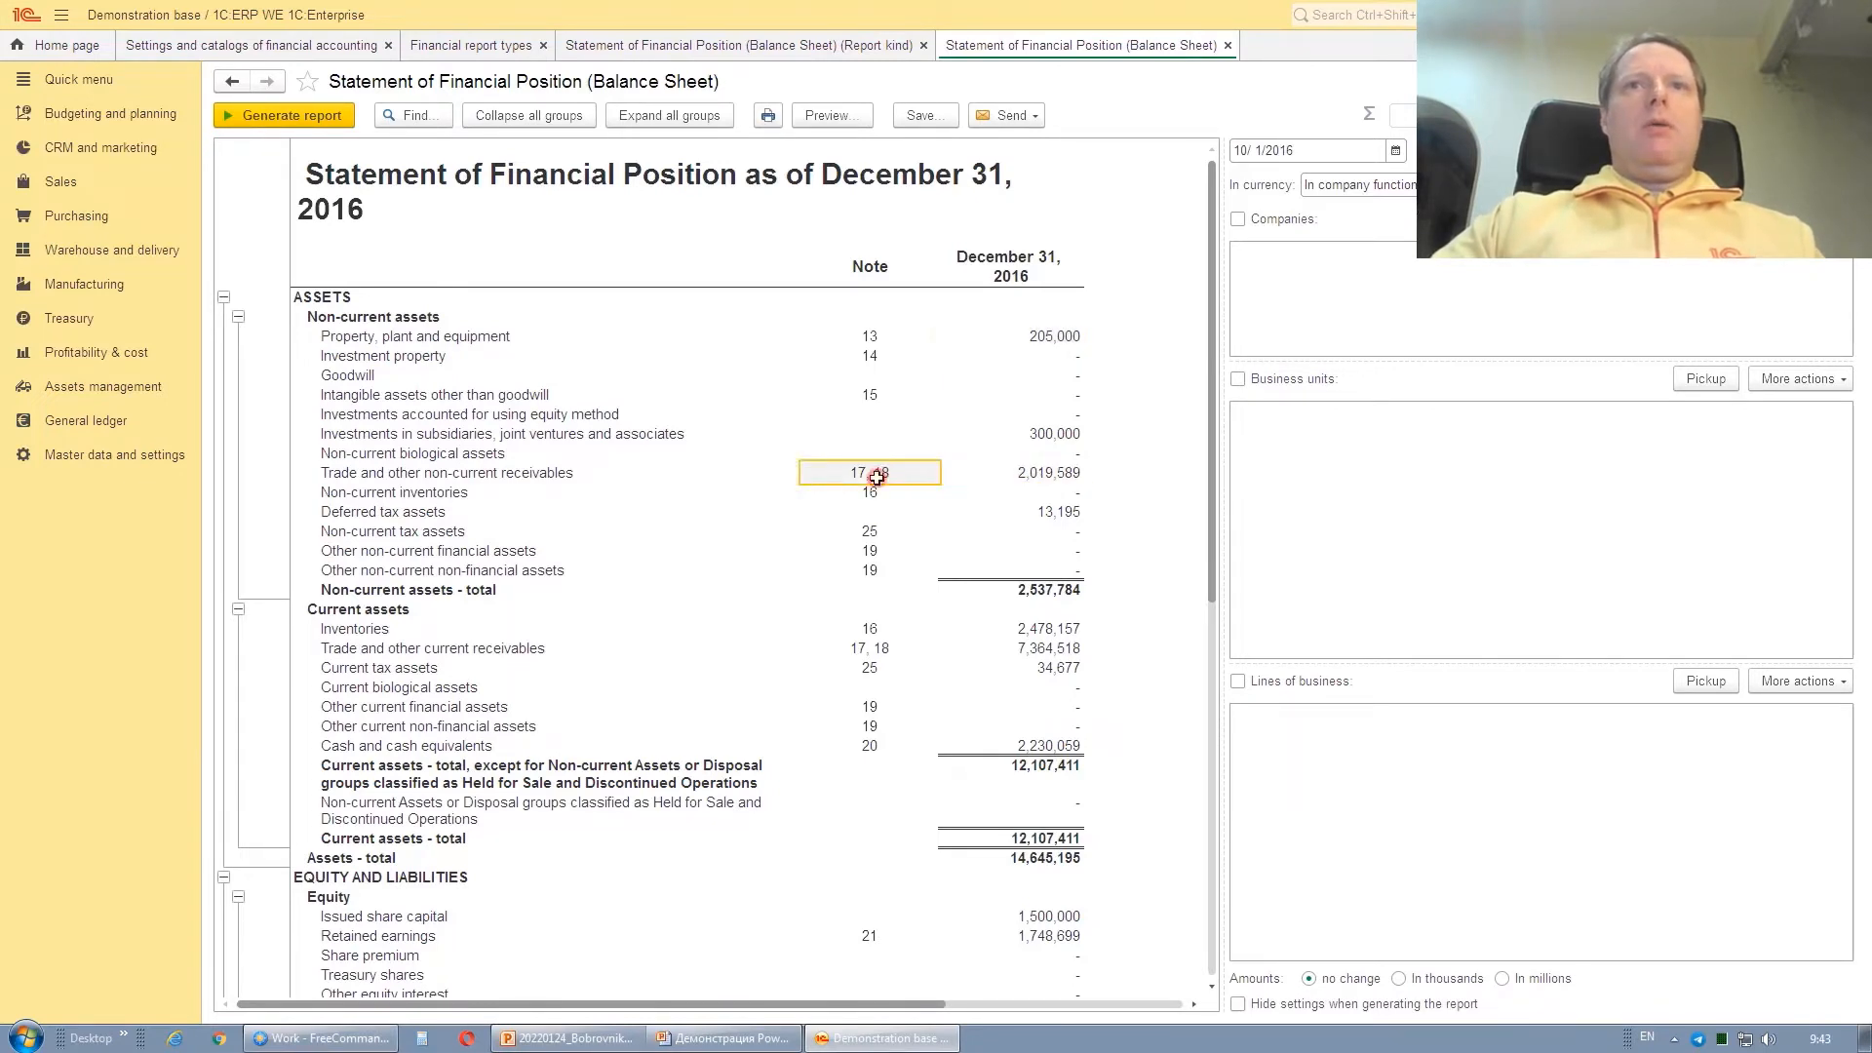
left_click(1017, 473)
double_click(1048, 474)
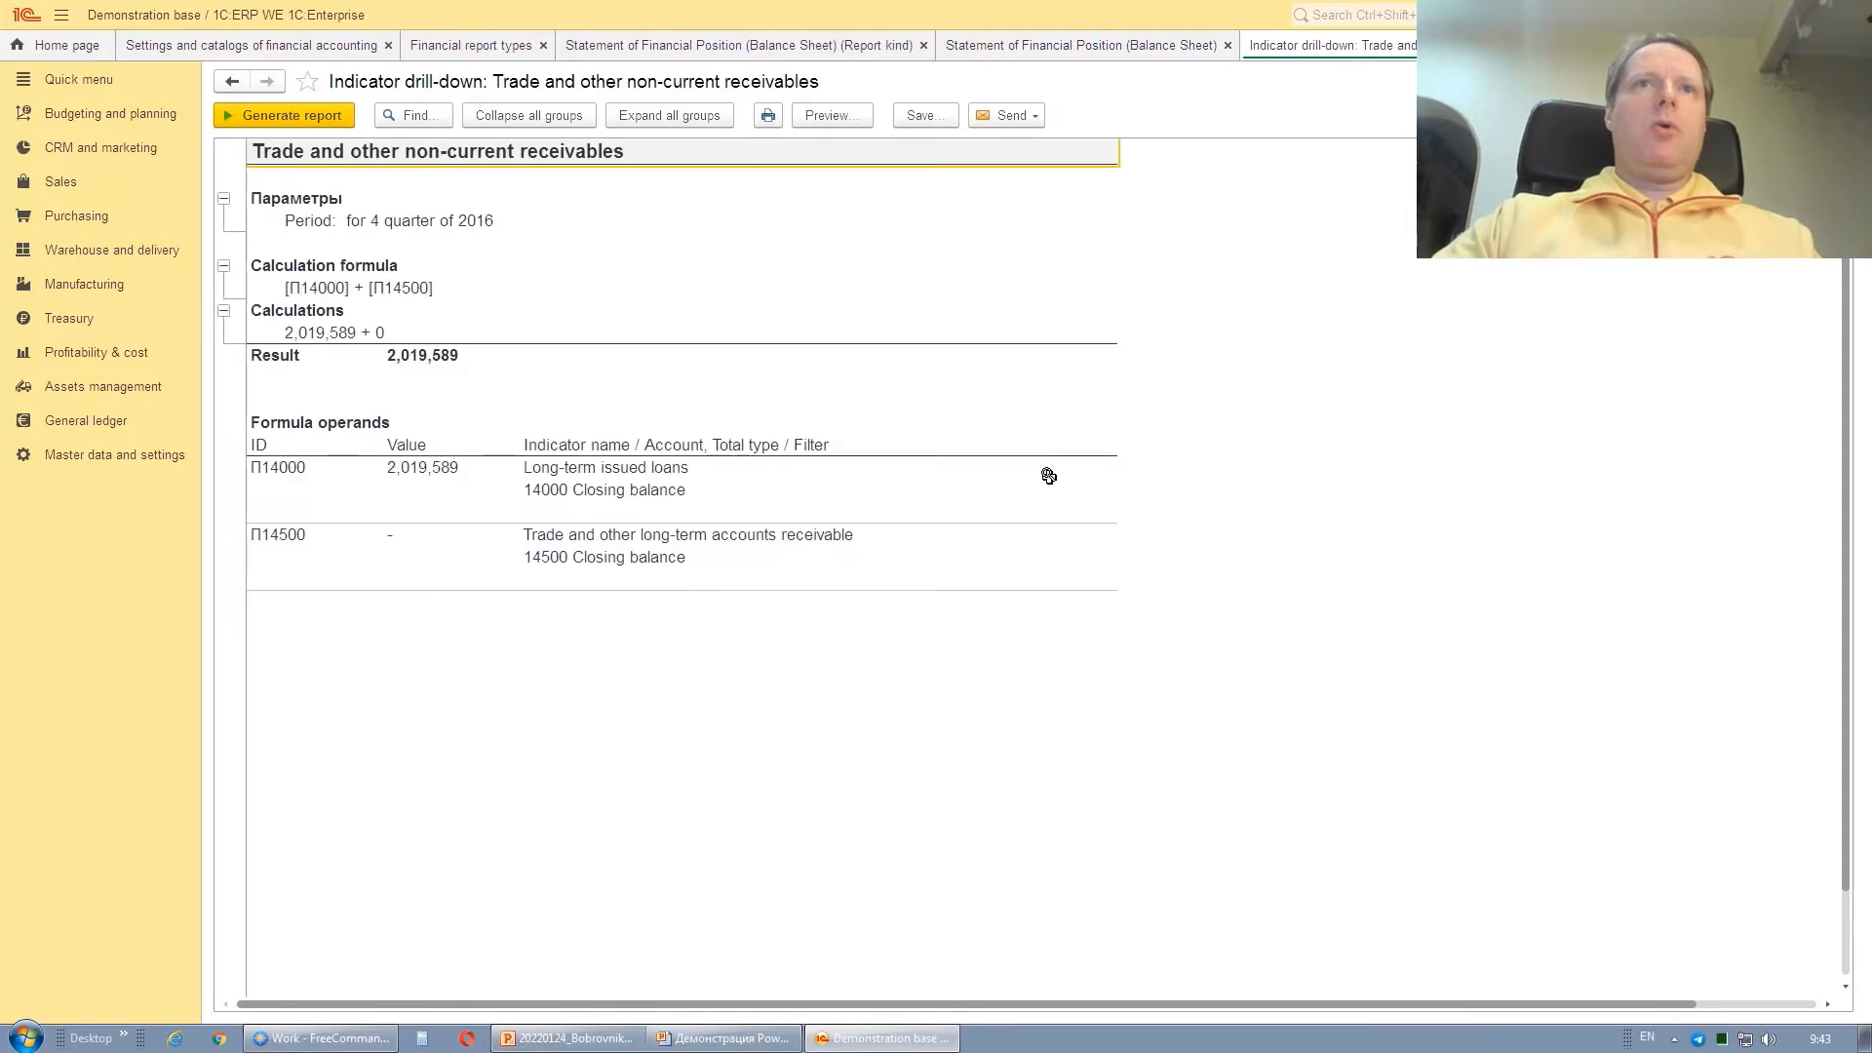
left_click(371, 293)
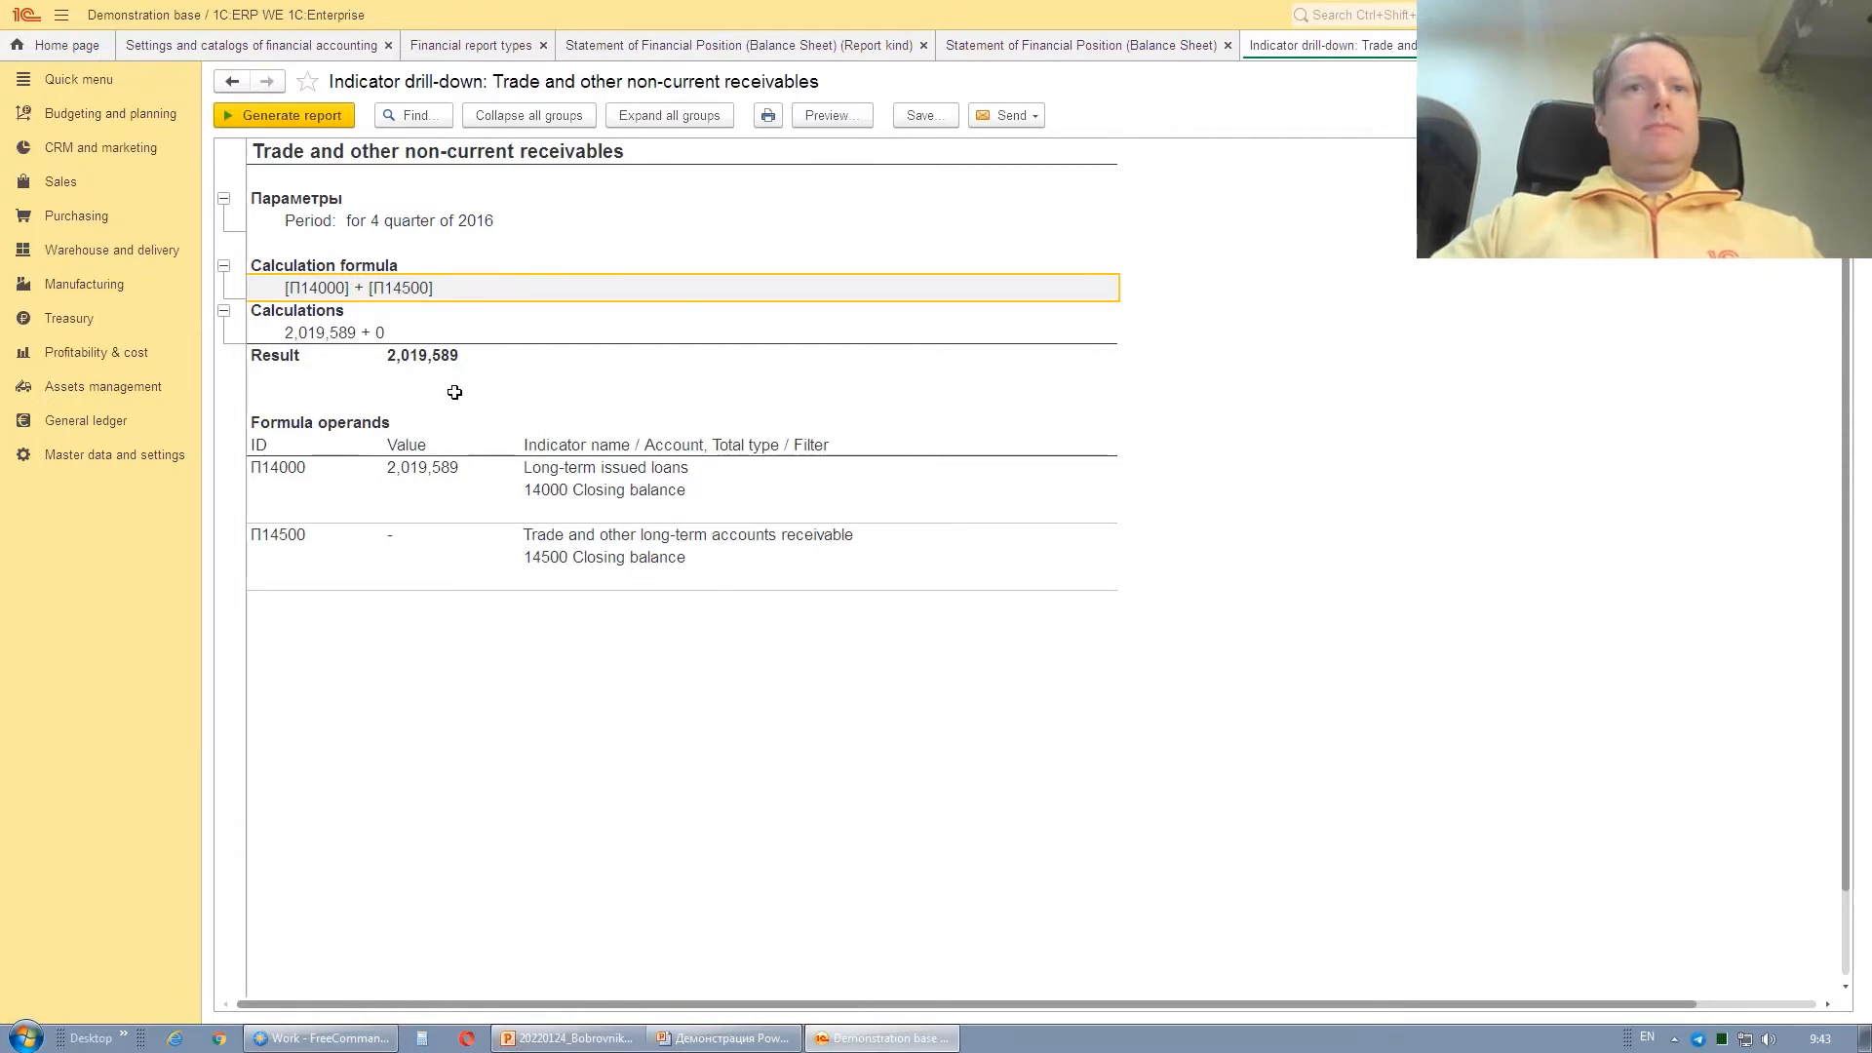
- Drill down into the Long-term issued loans operand and examine the debit closing balances of accounts 14012 and 14016
left_click(434, 466)
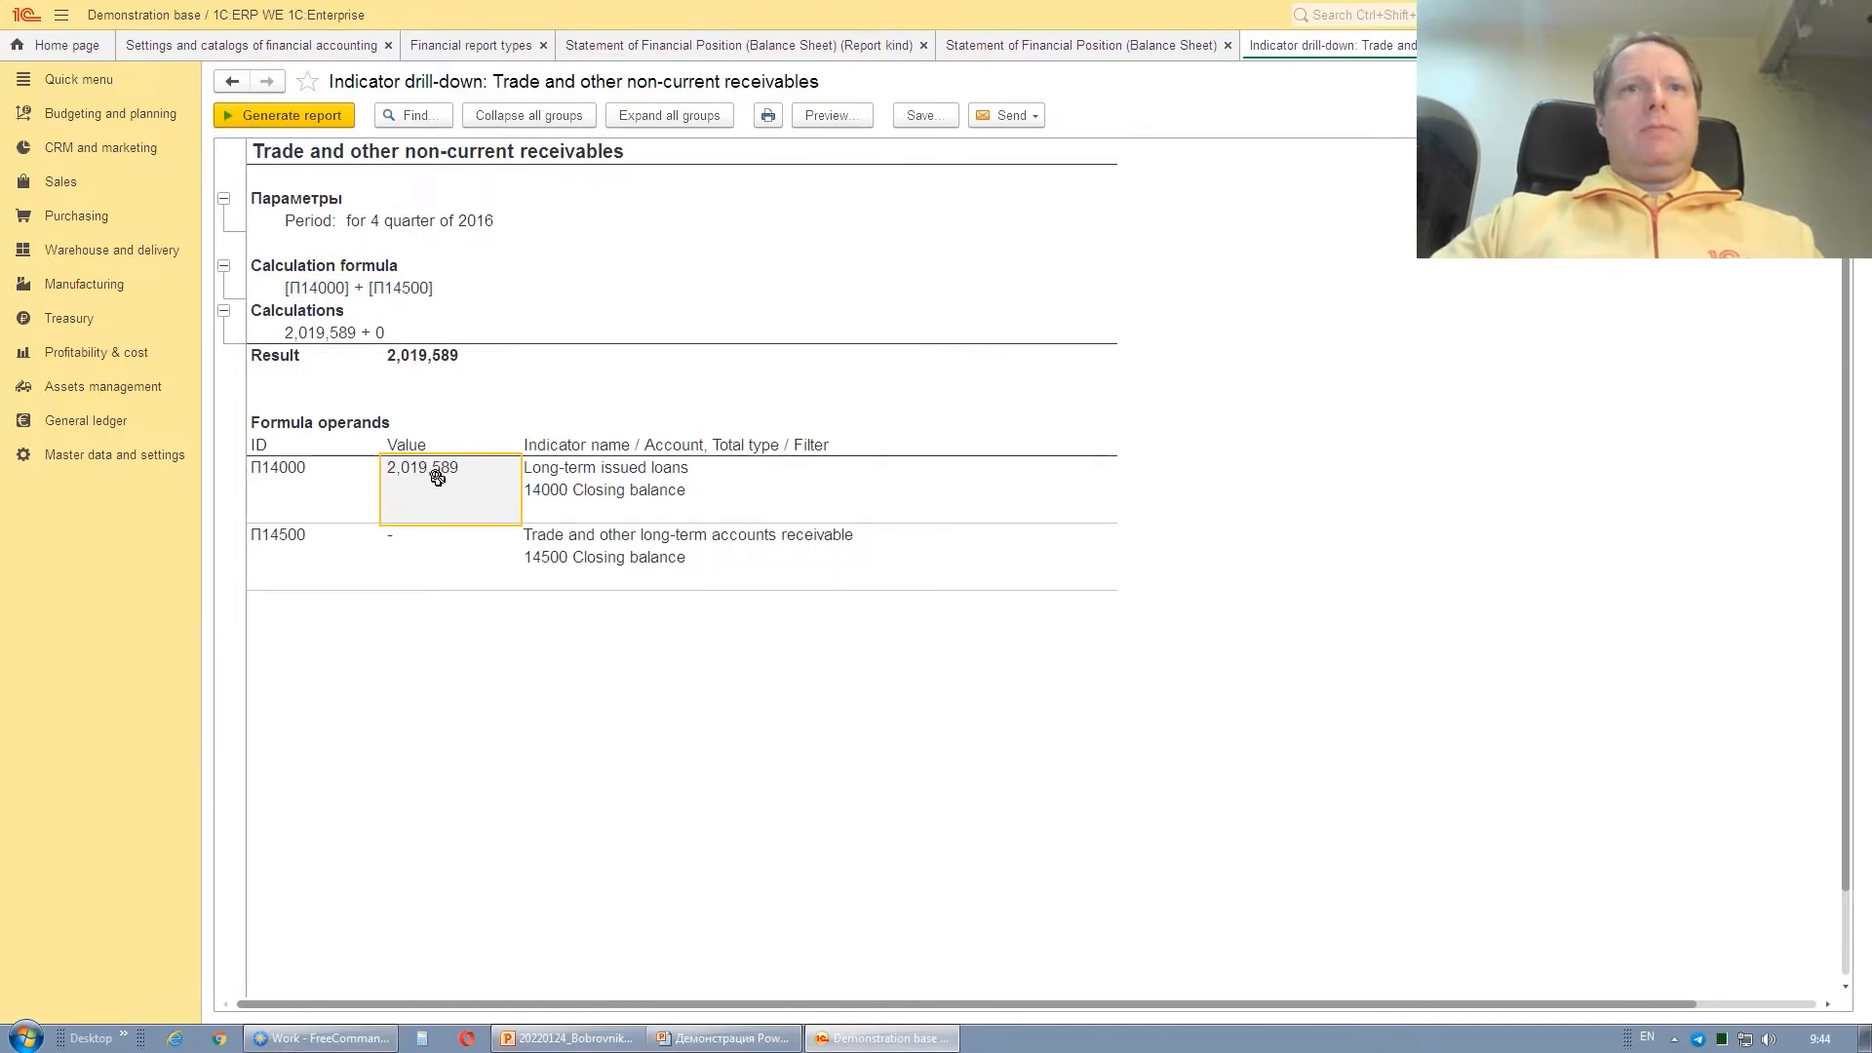
double_click(437, 477)
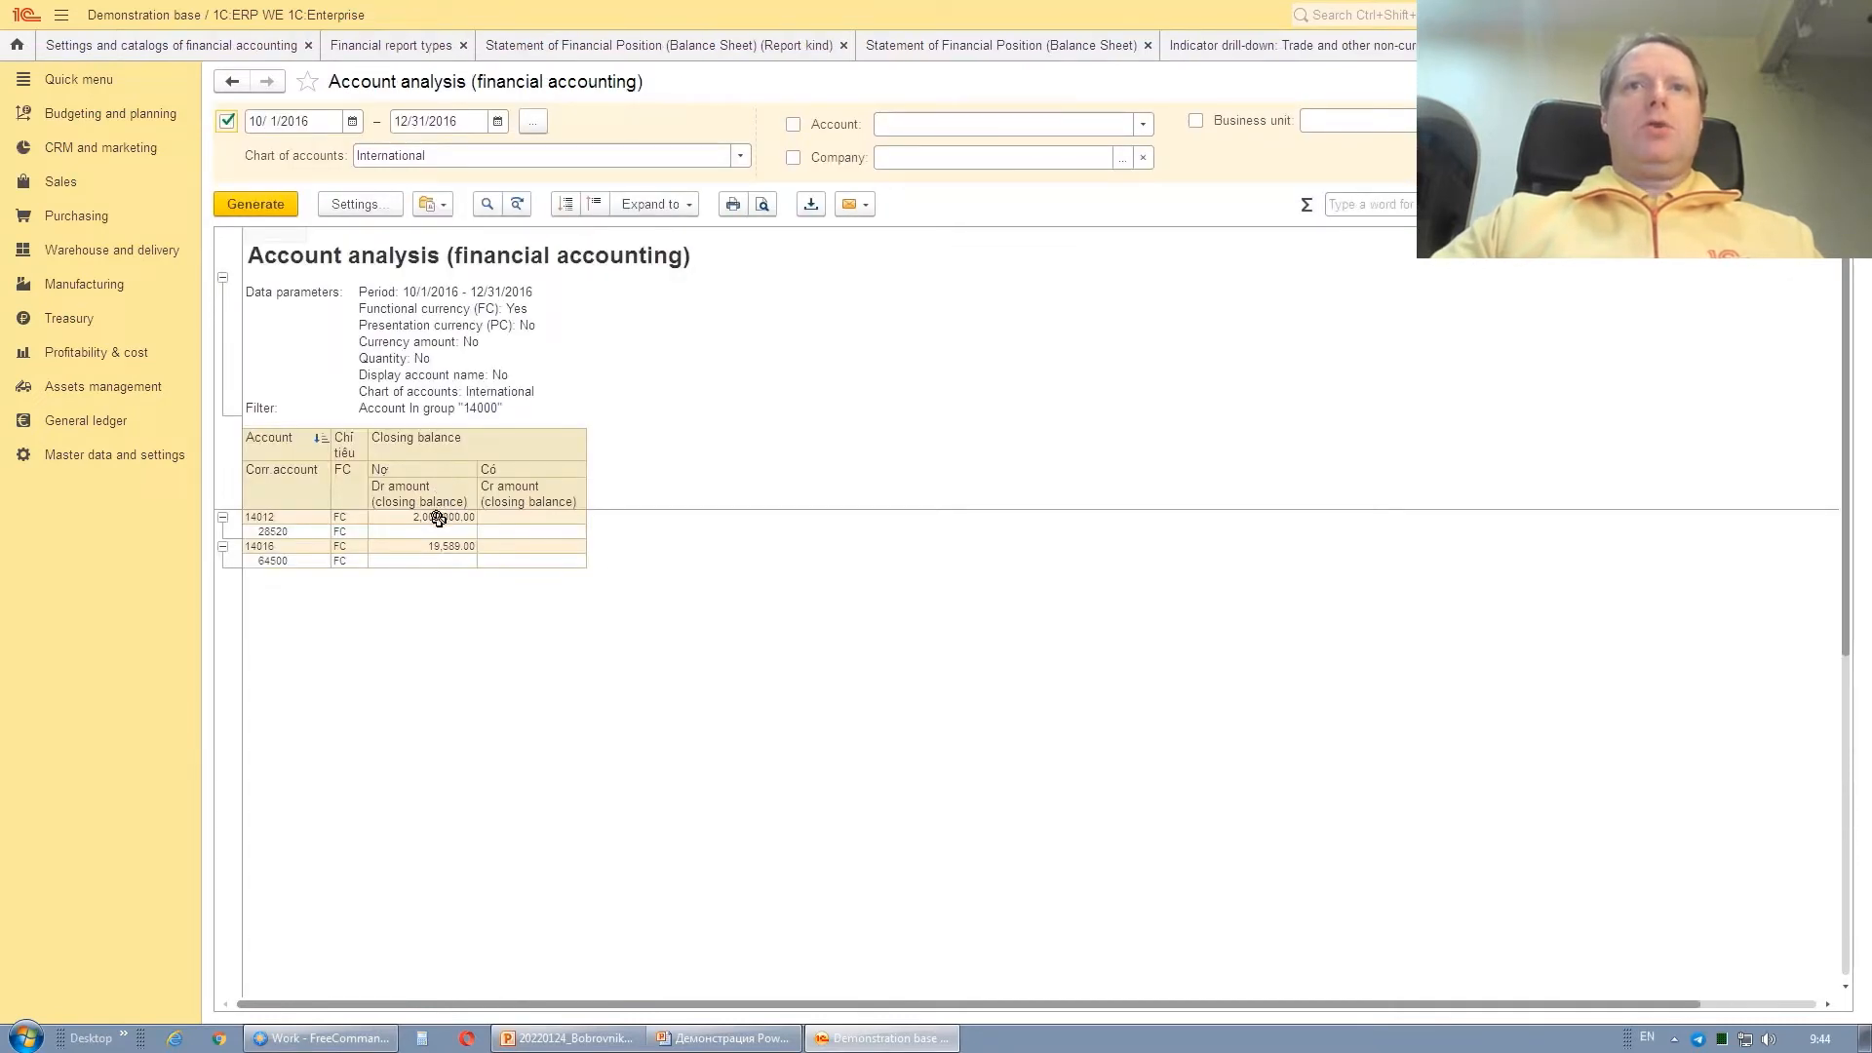
left_click(434, 516)
left_click(447, 544)
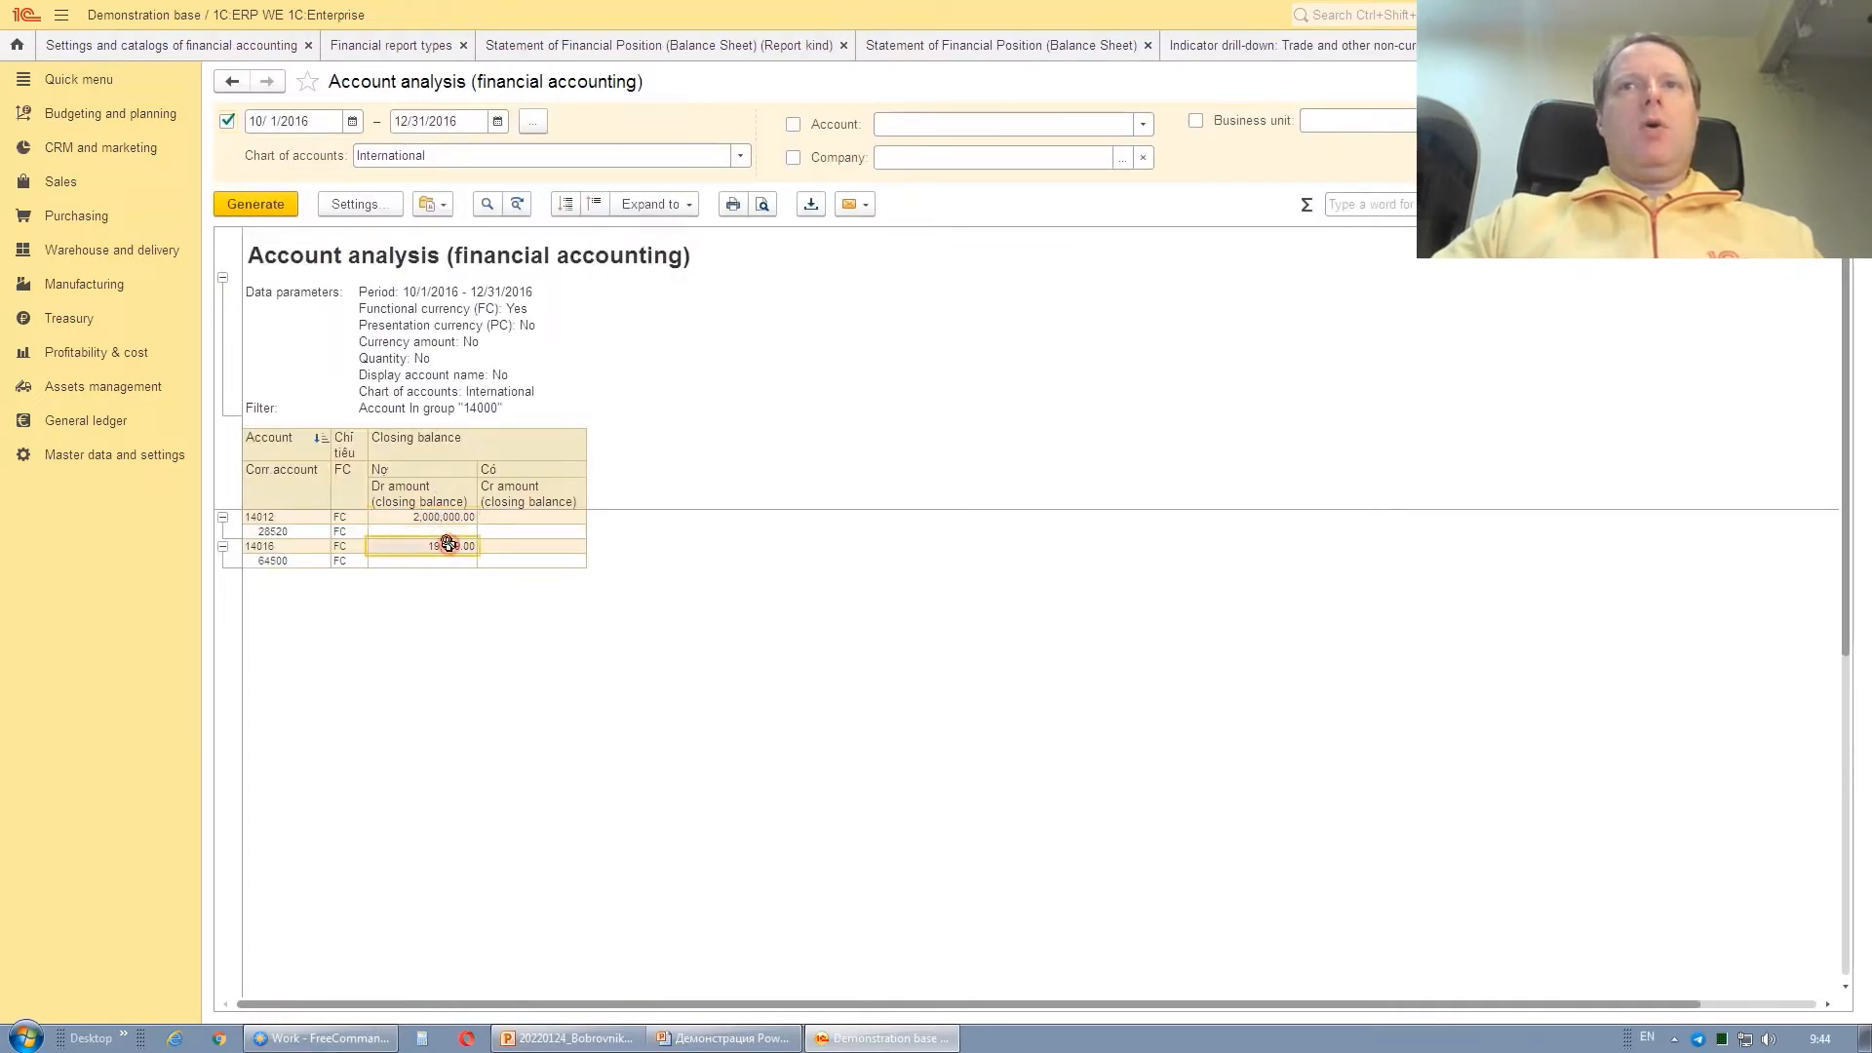
left_click(448, 516)
left_click(448, 545)
left_click(445, 516)
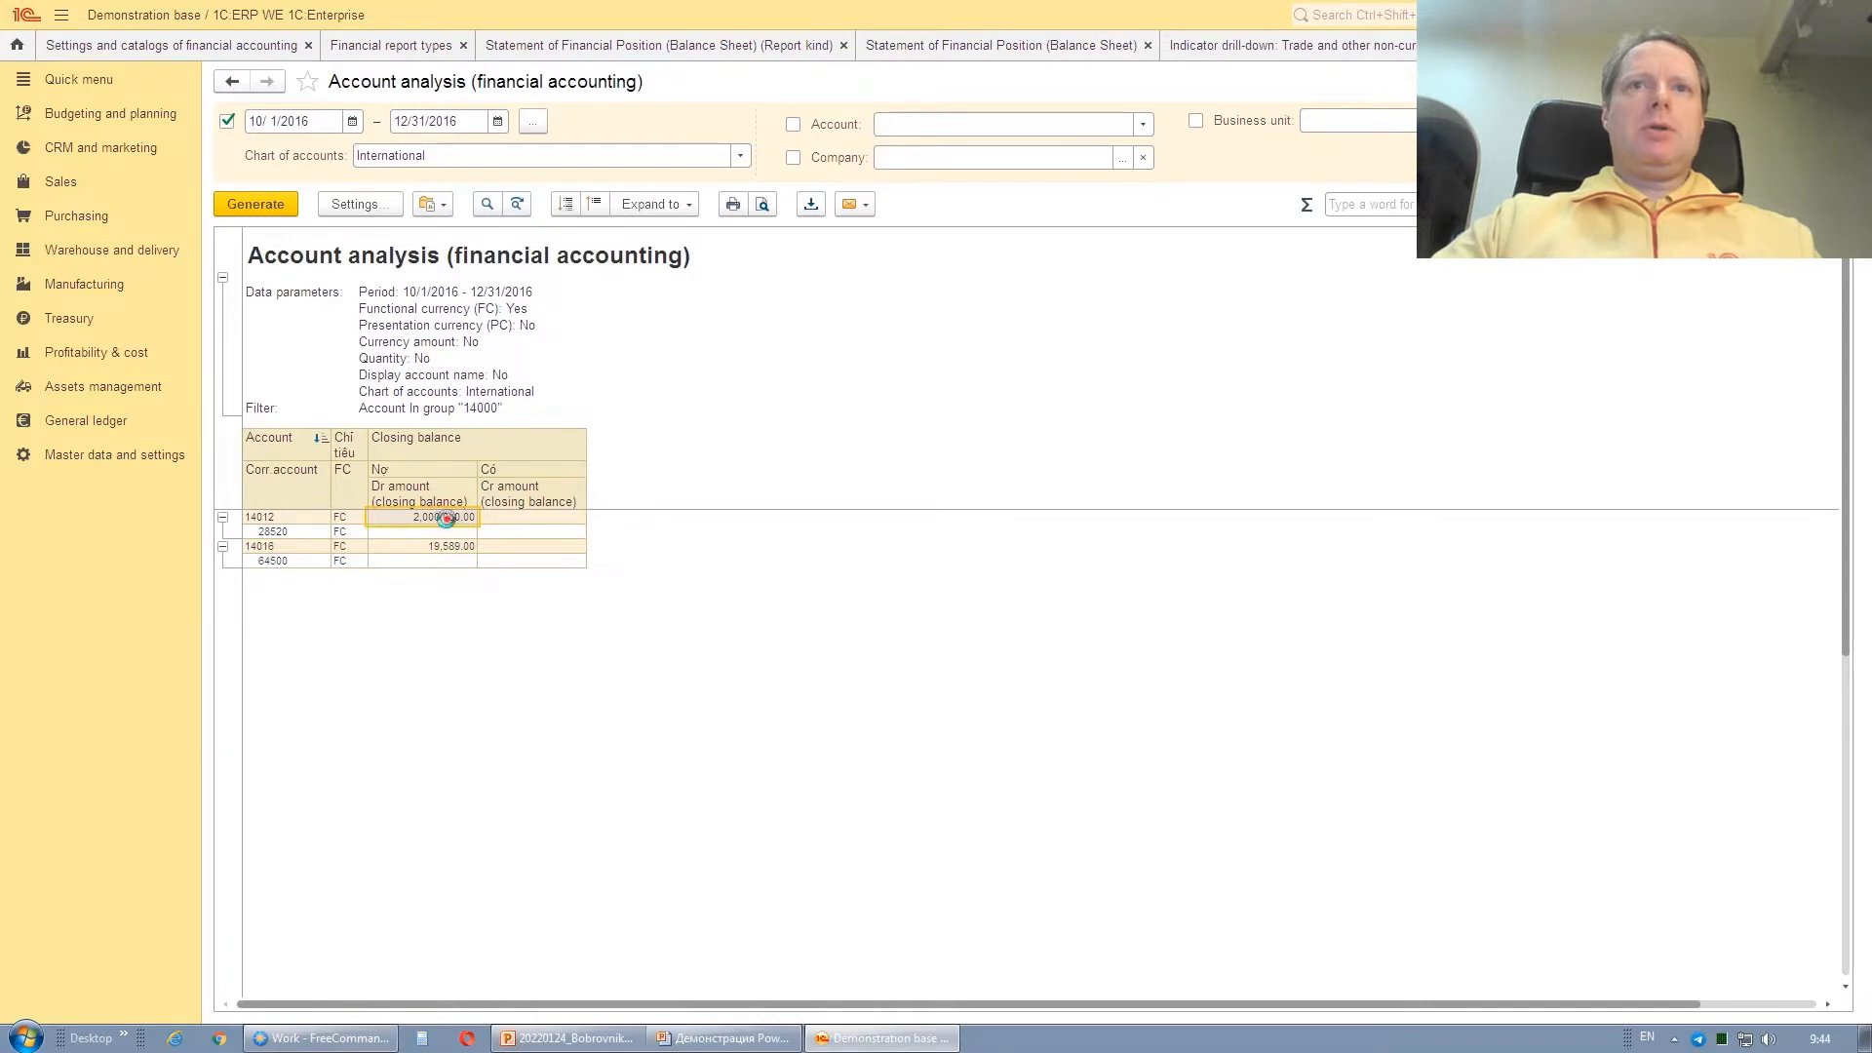
double_click(446, 517)
left_click(463, 545)
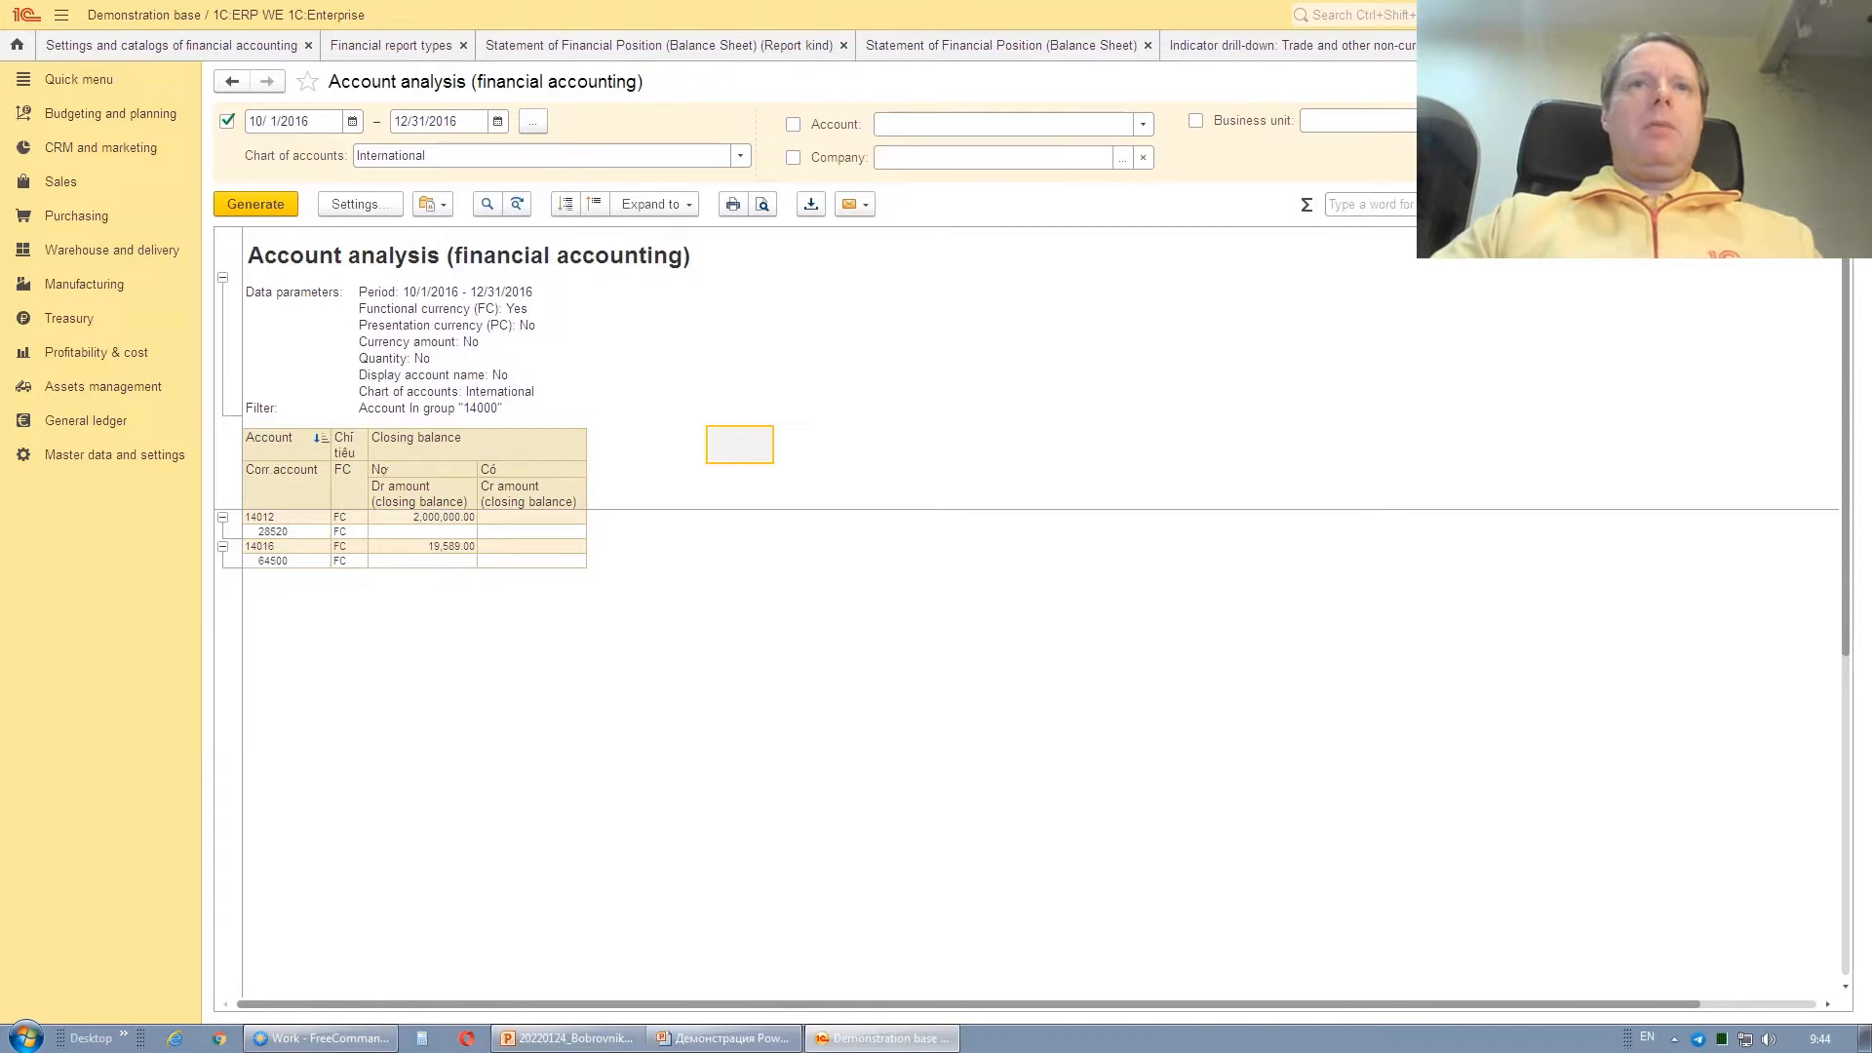
- Close the drill-down reports, the generated balance sheet and its report kind to return to the list of financial report types
key("ctrl+F4")
key("ctrl+F4")
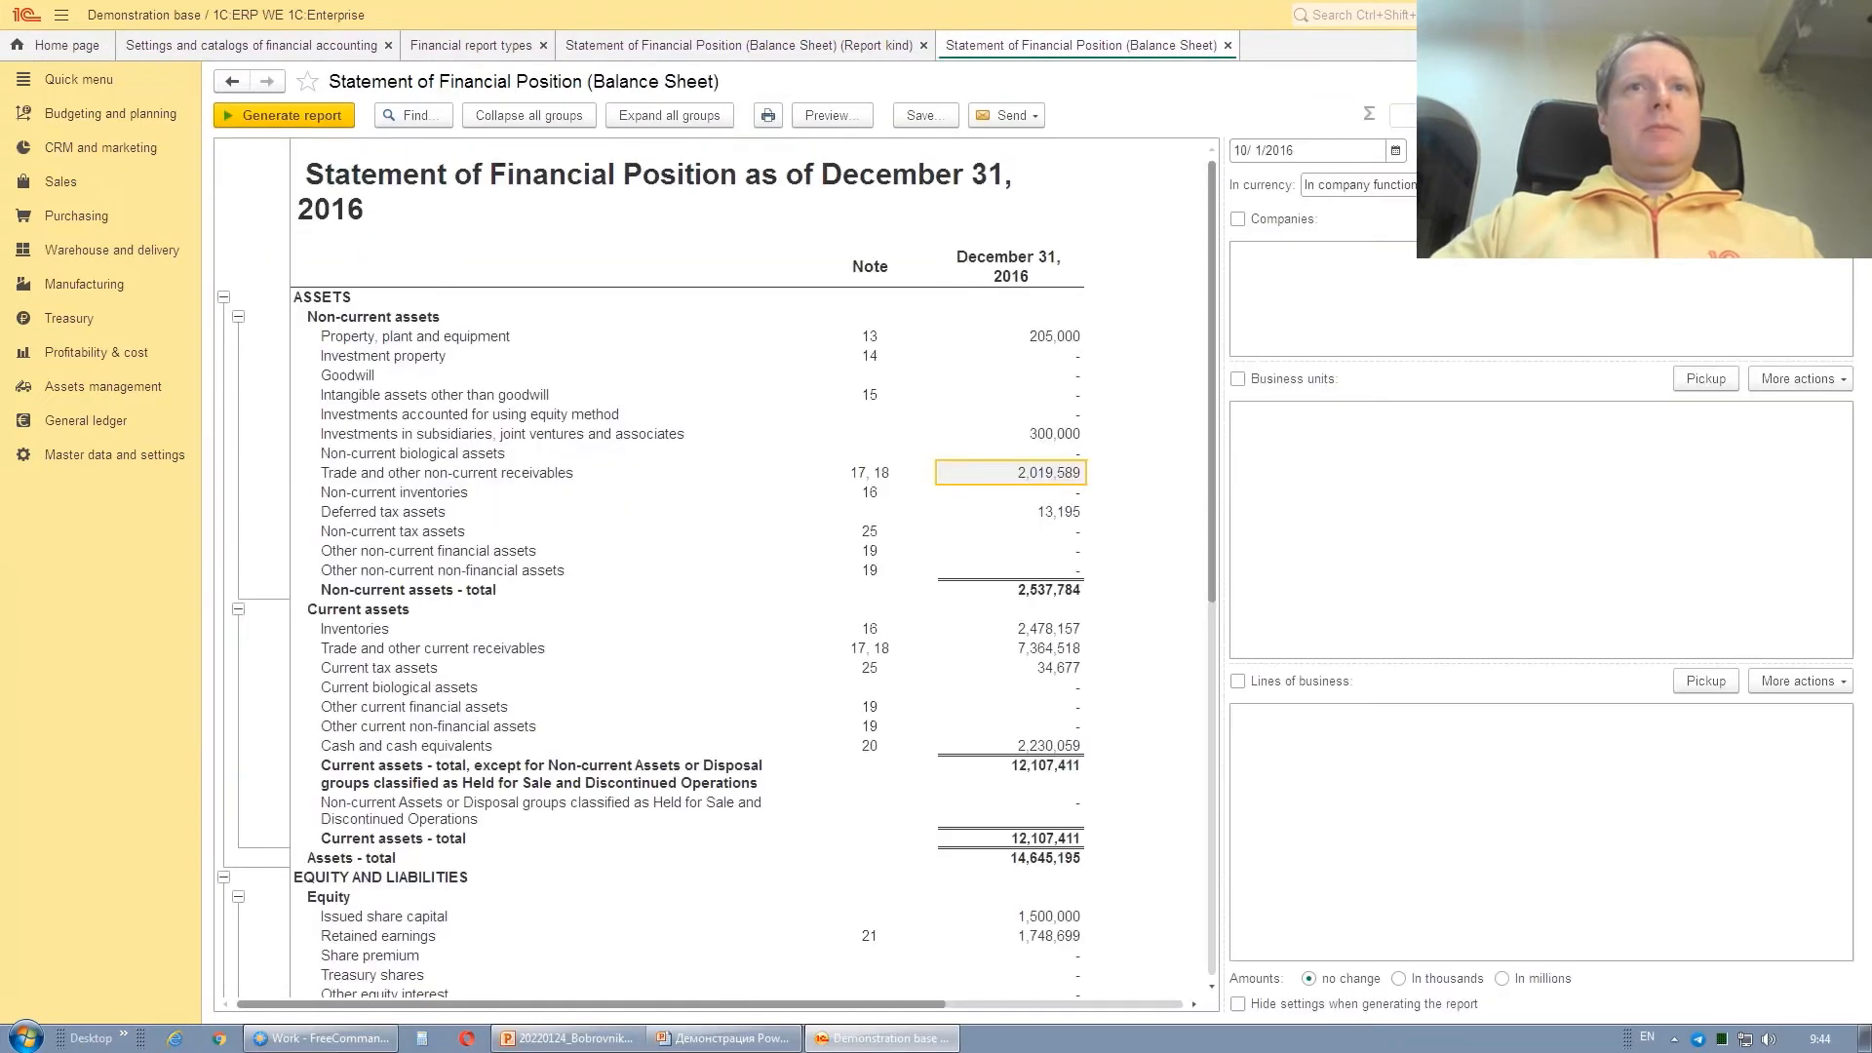
key("ctrl+F4")
key("ctrl+F4")
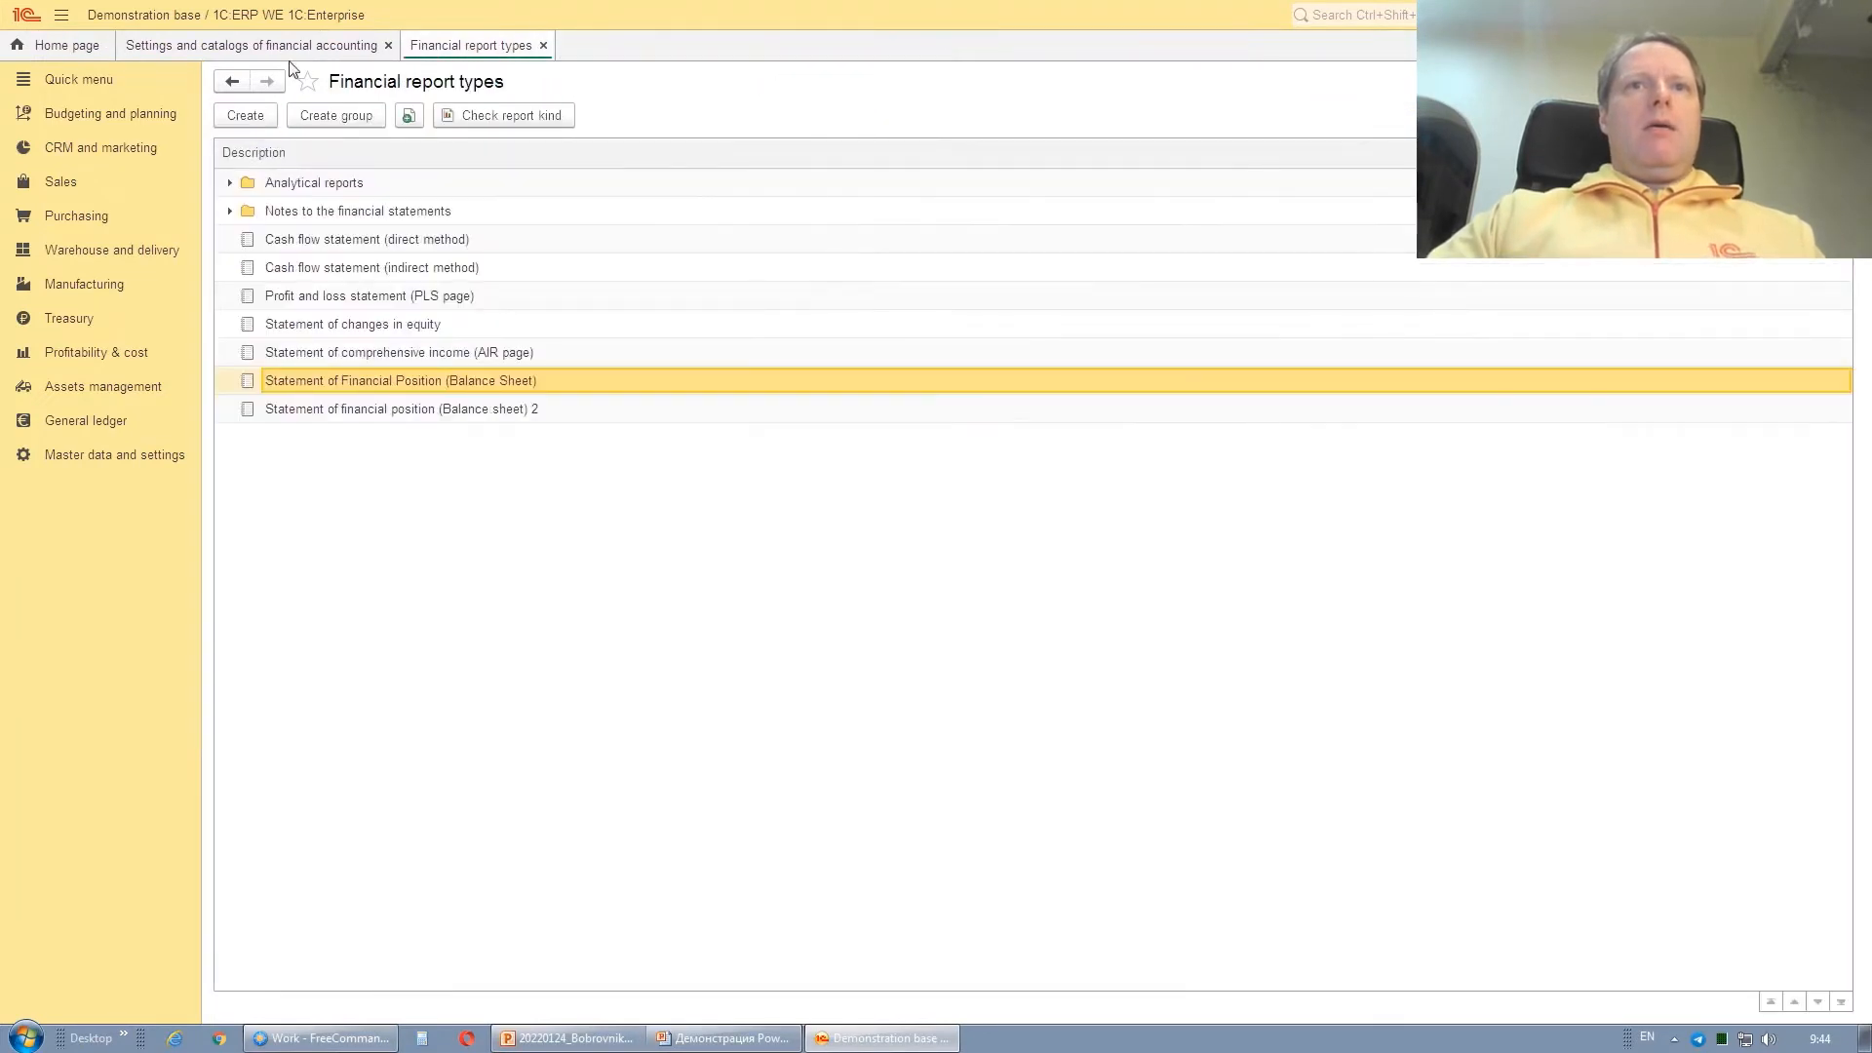
- Open the Financial statements set from the general ledger's financial report sets, examine its included report kinds and close it
left_click(102, 421)
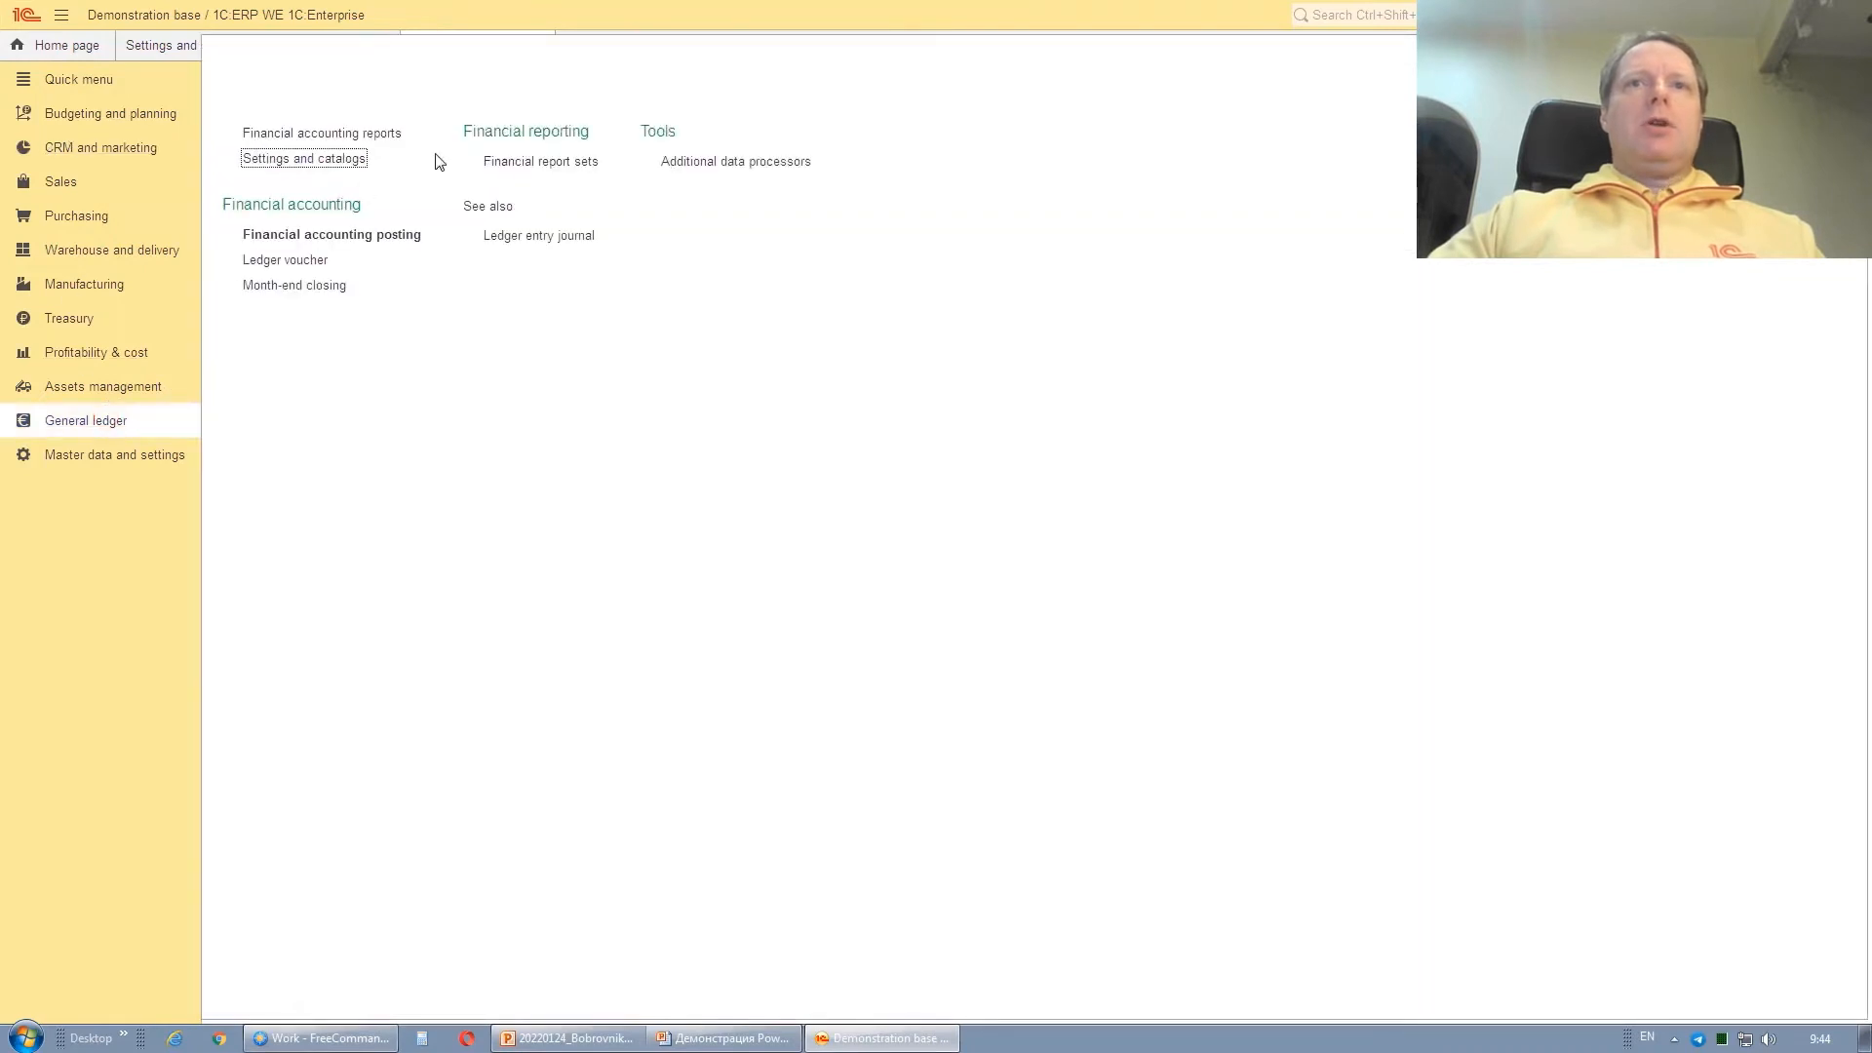
left_click(570, 163)
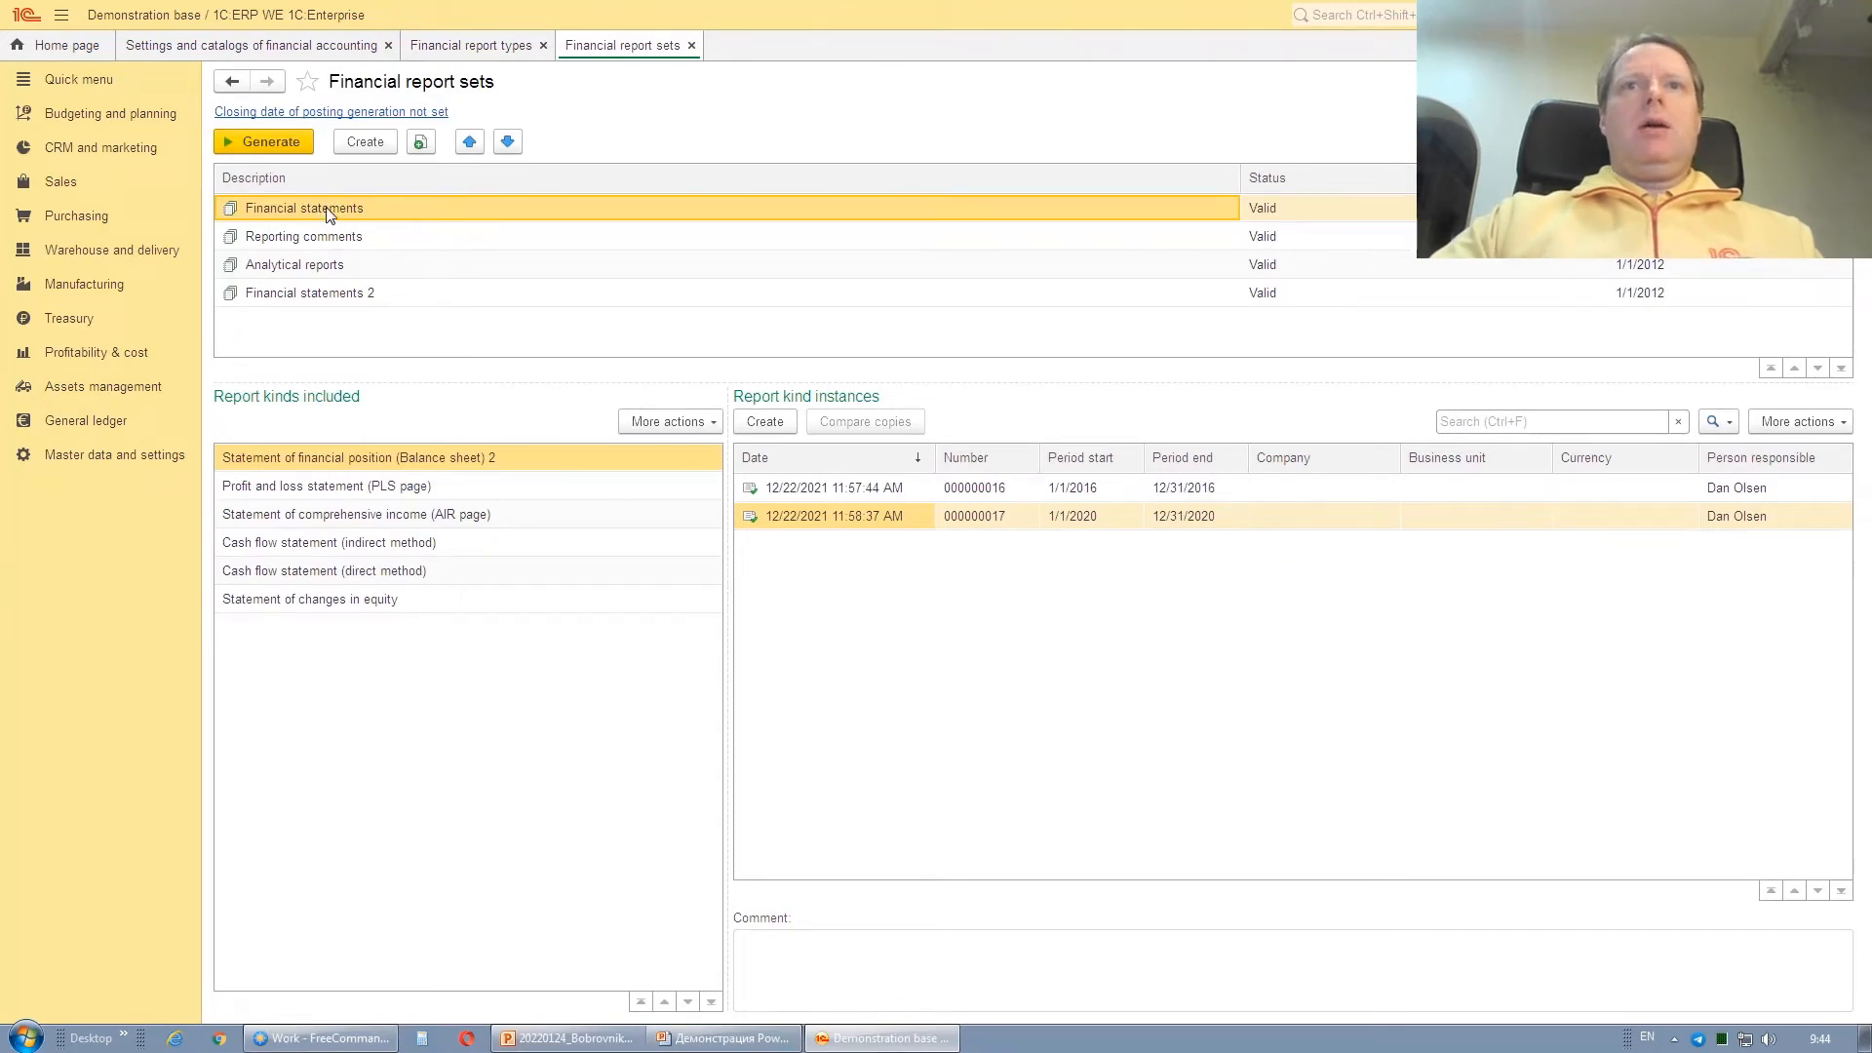
left_click(98, 422)
left_click(541, 162)
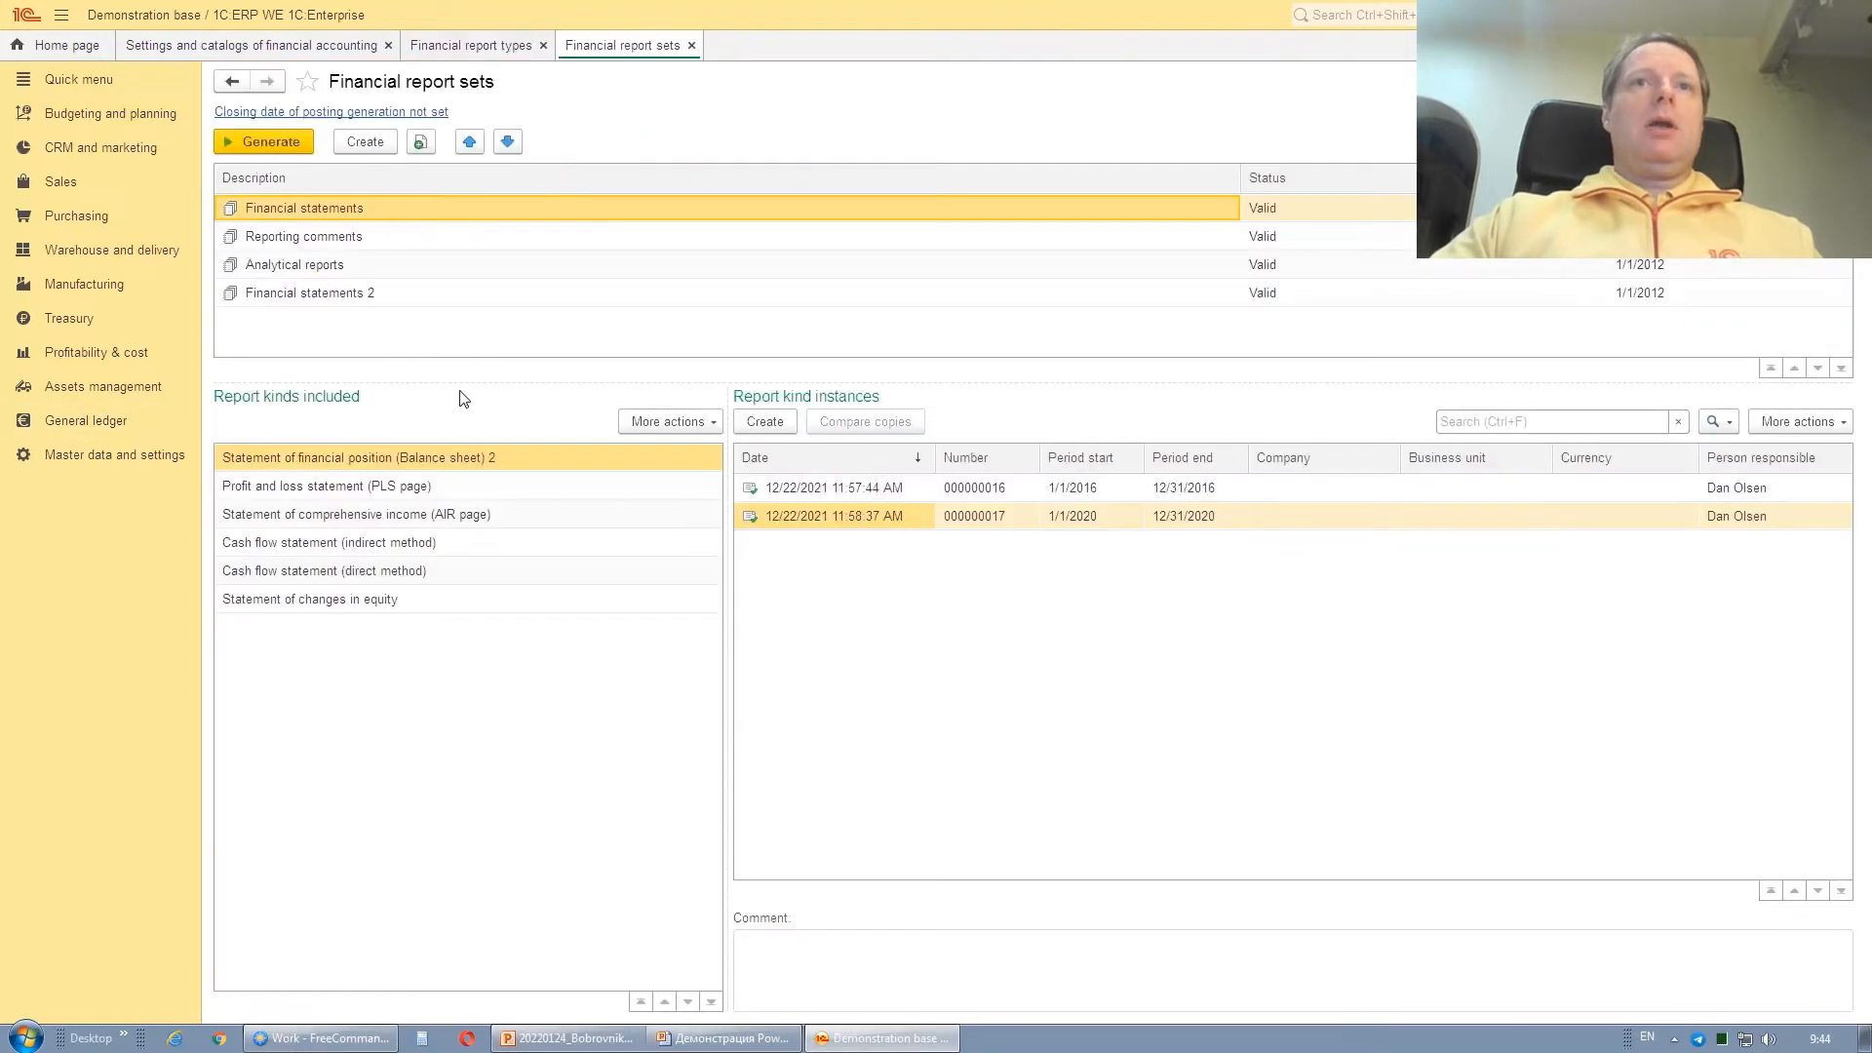
double_click(305, 209)
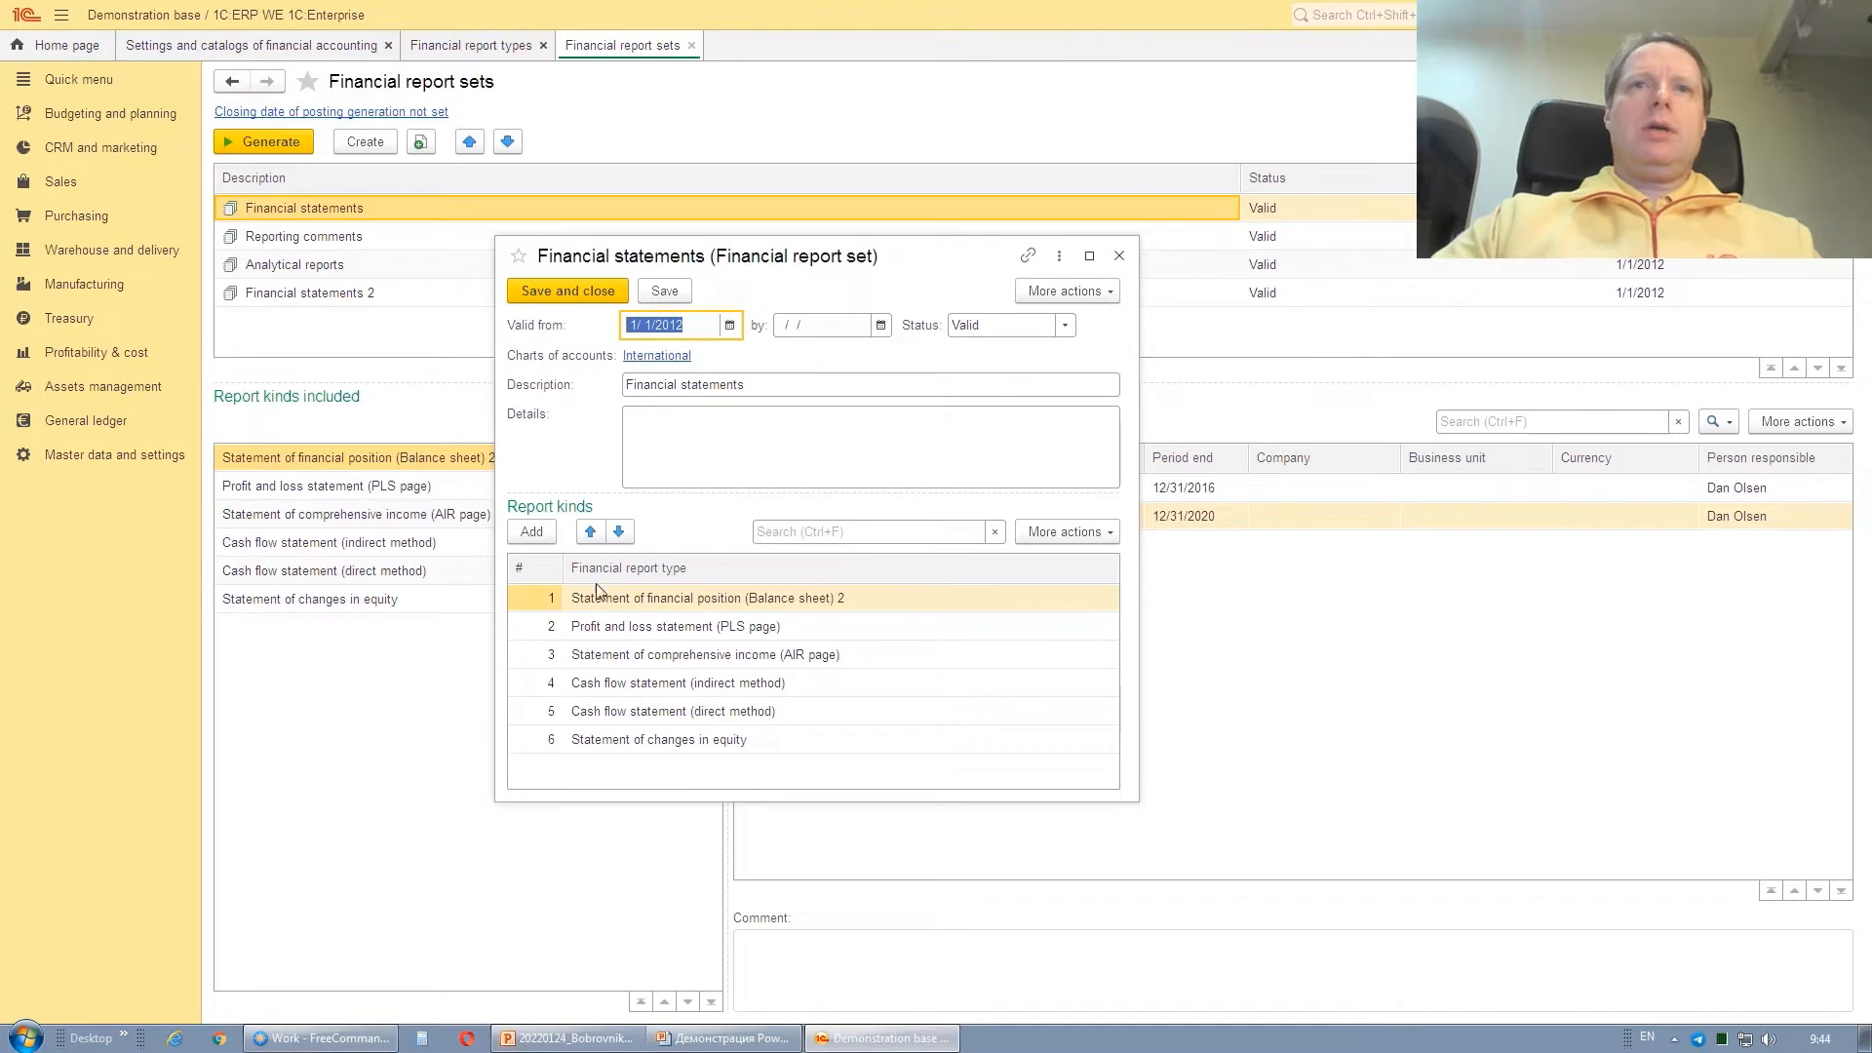
left_click(658, 661)
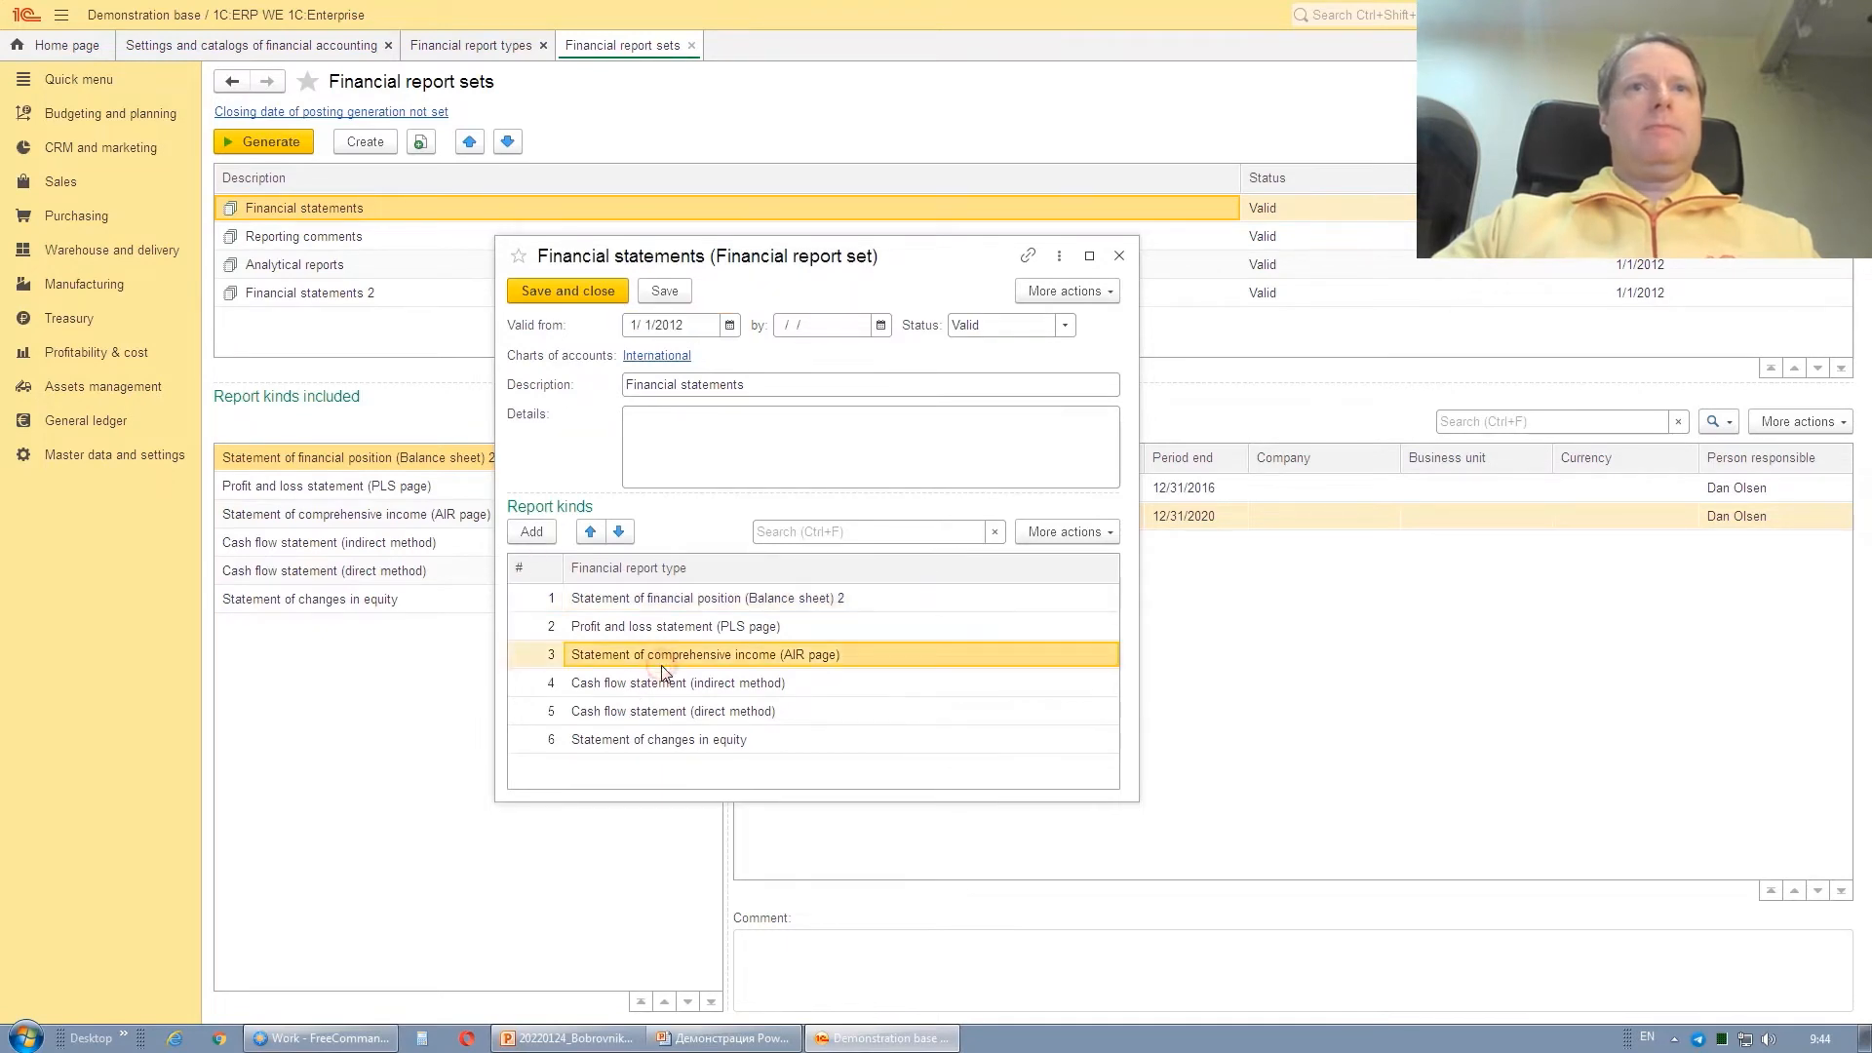
left_click(1119, 258)
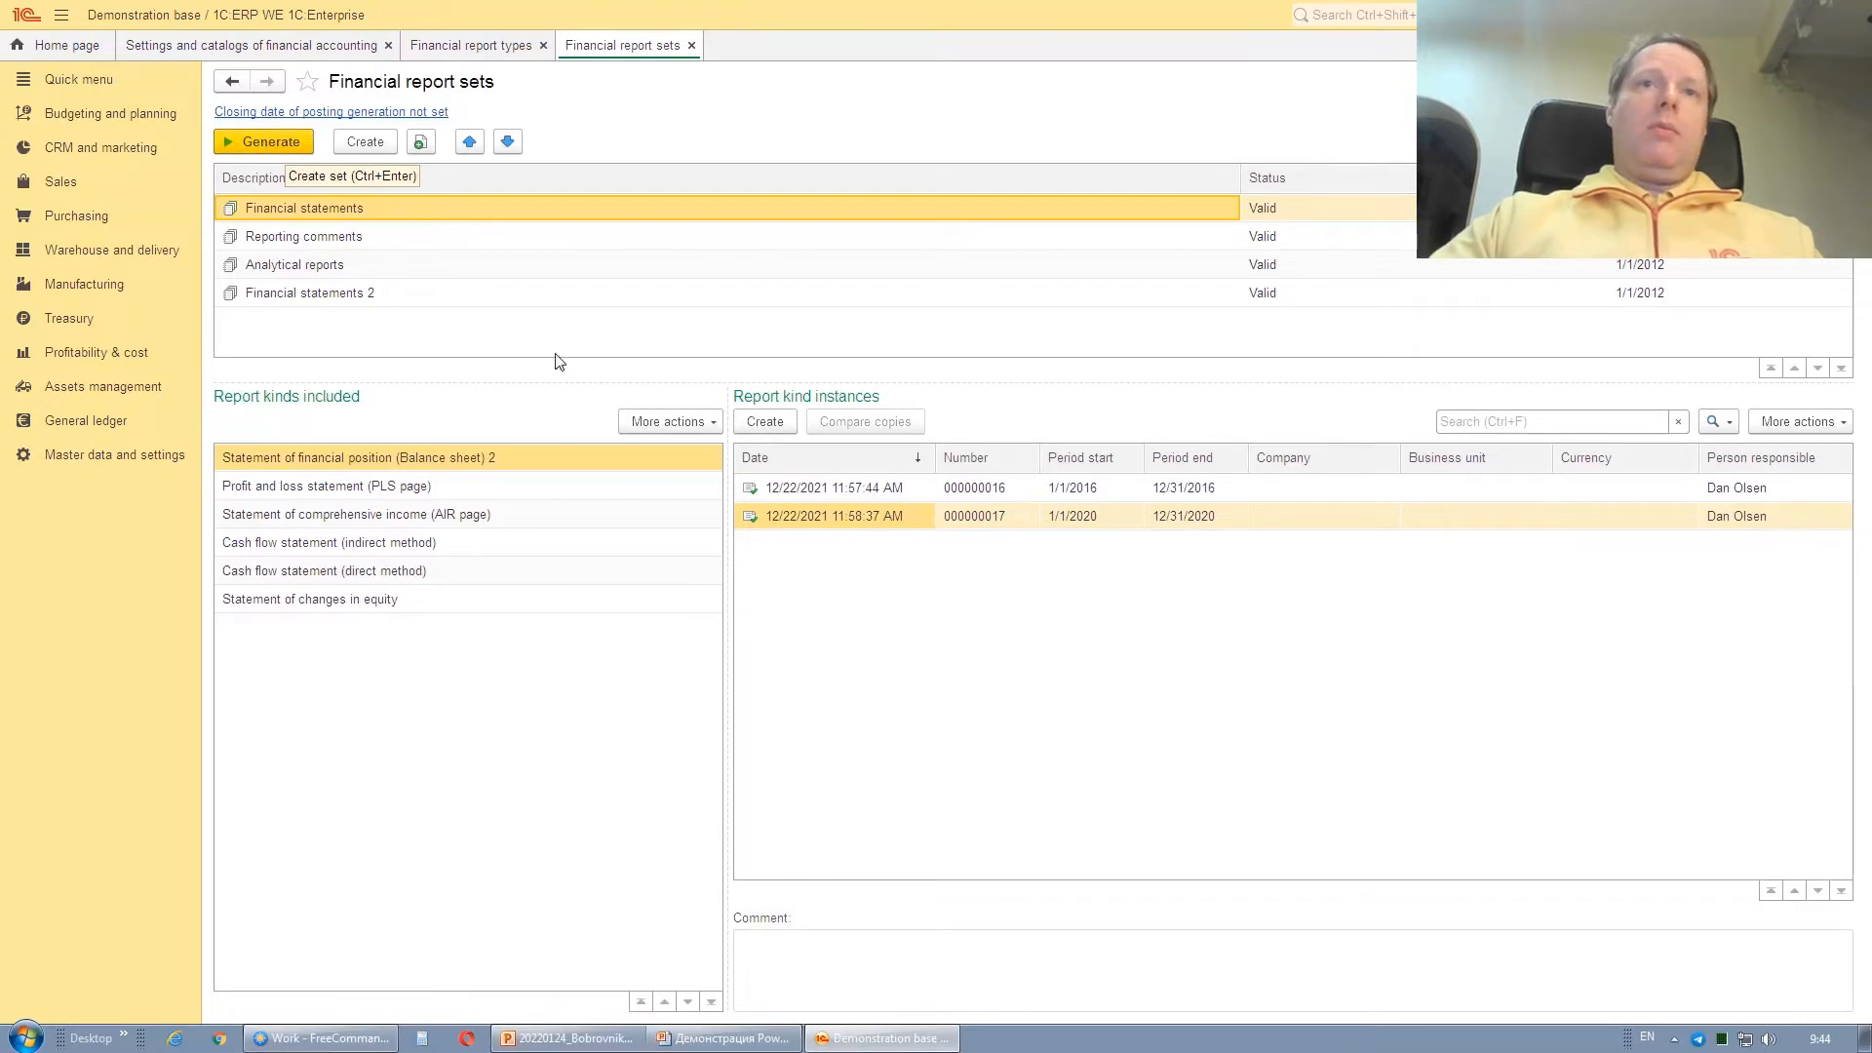
- Start a new instance of Statement of financial position (Balance sheet) 2 for company Andromeda Plus, and cancel without generating it
left_click(786, 490)
left_click(766, 423)
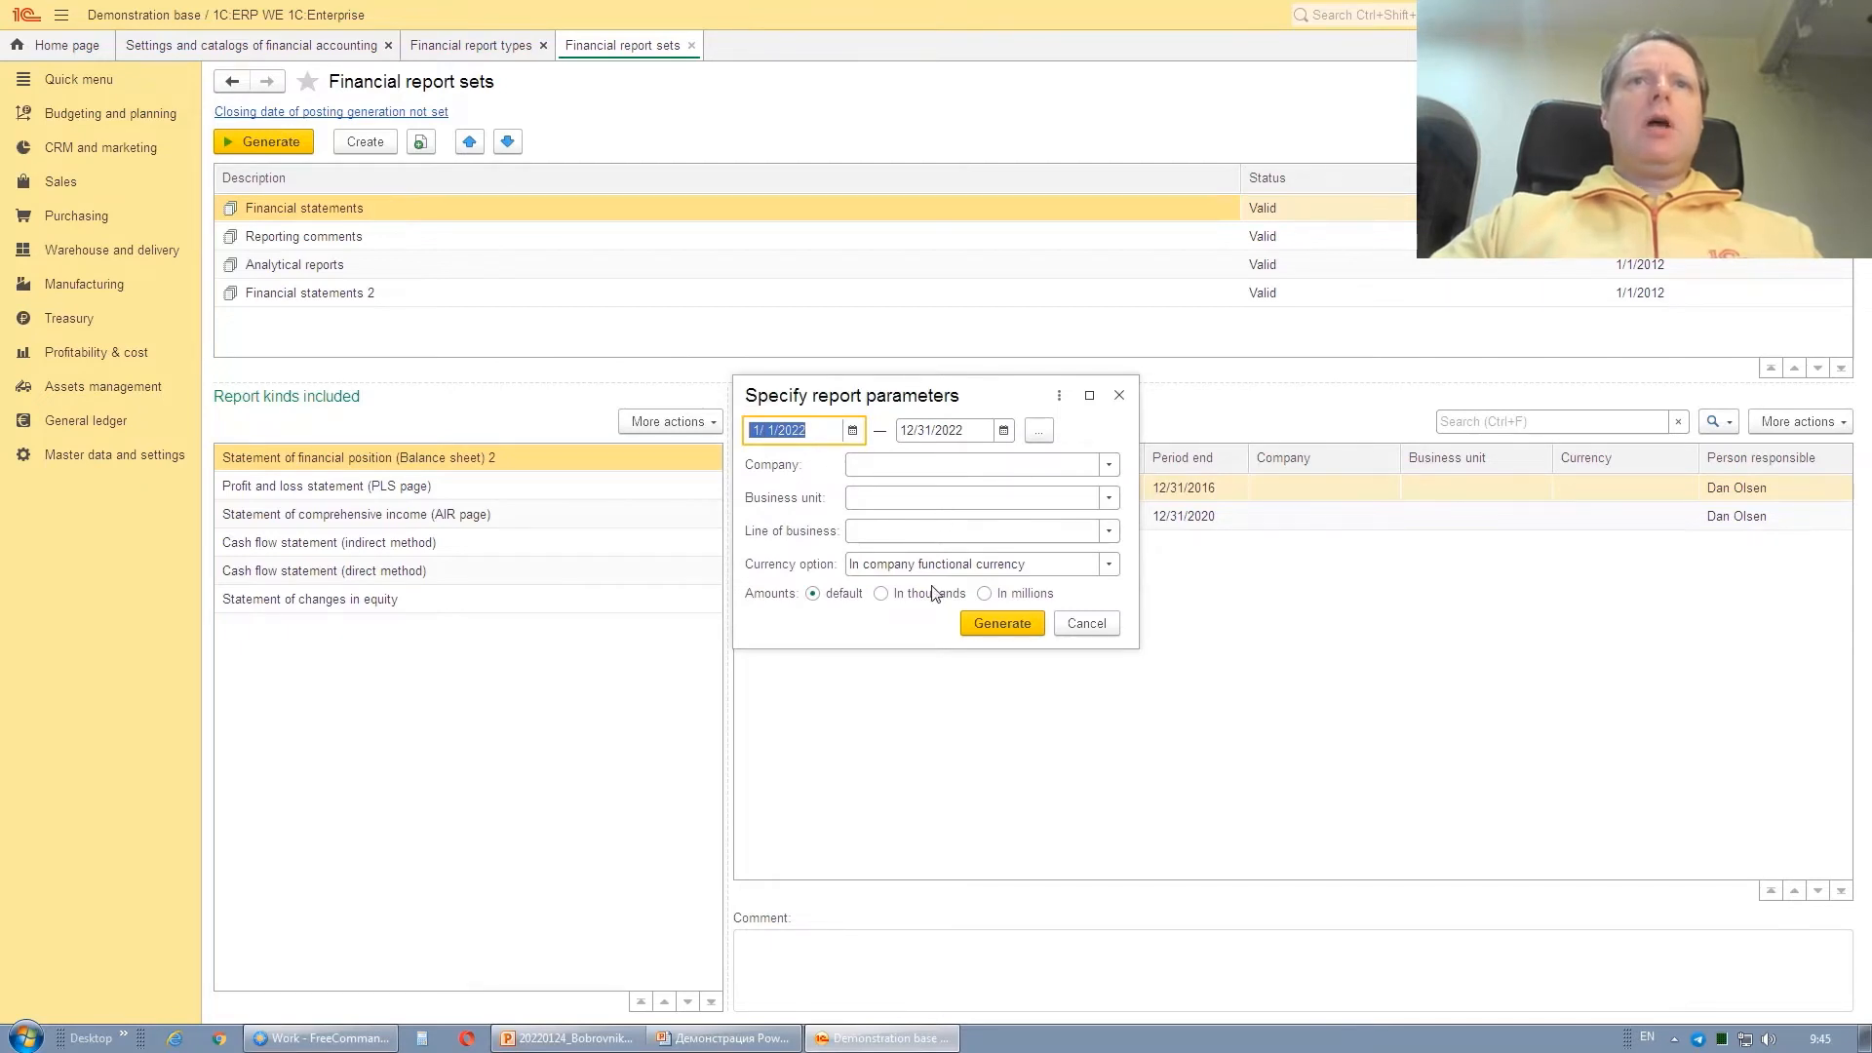
left_click(894, 464)
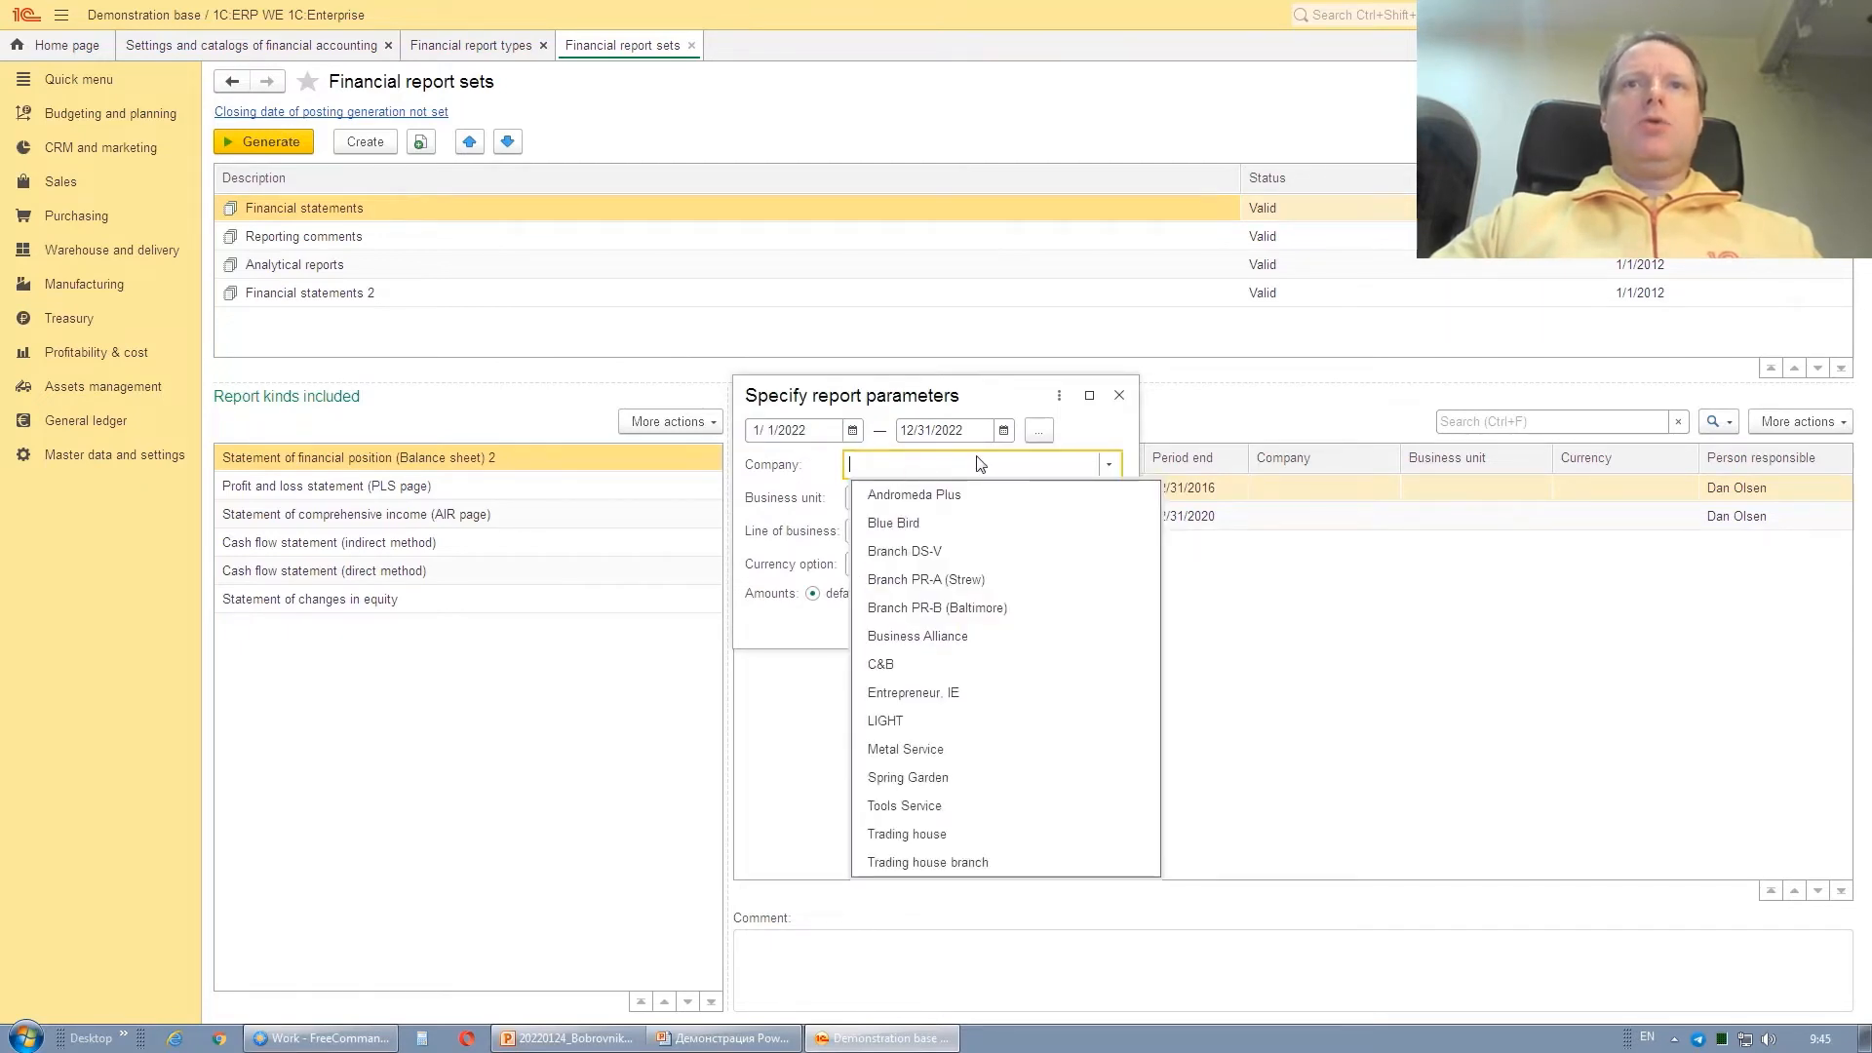
left_click(913, 494)
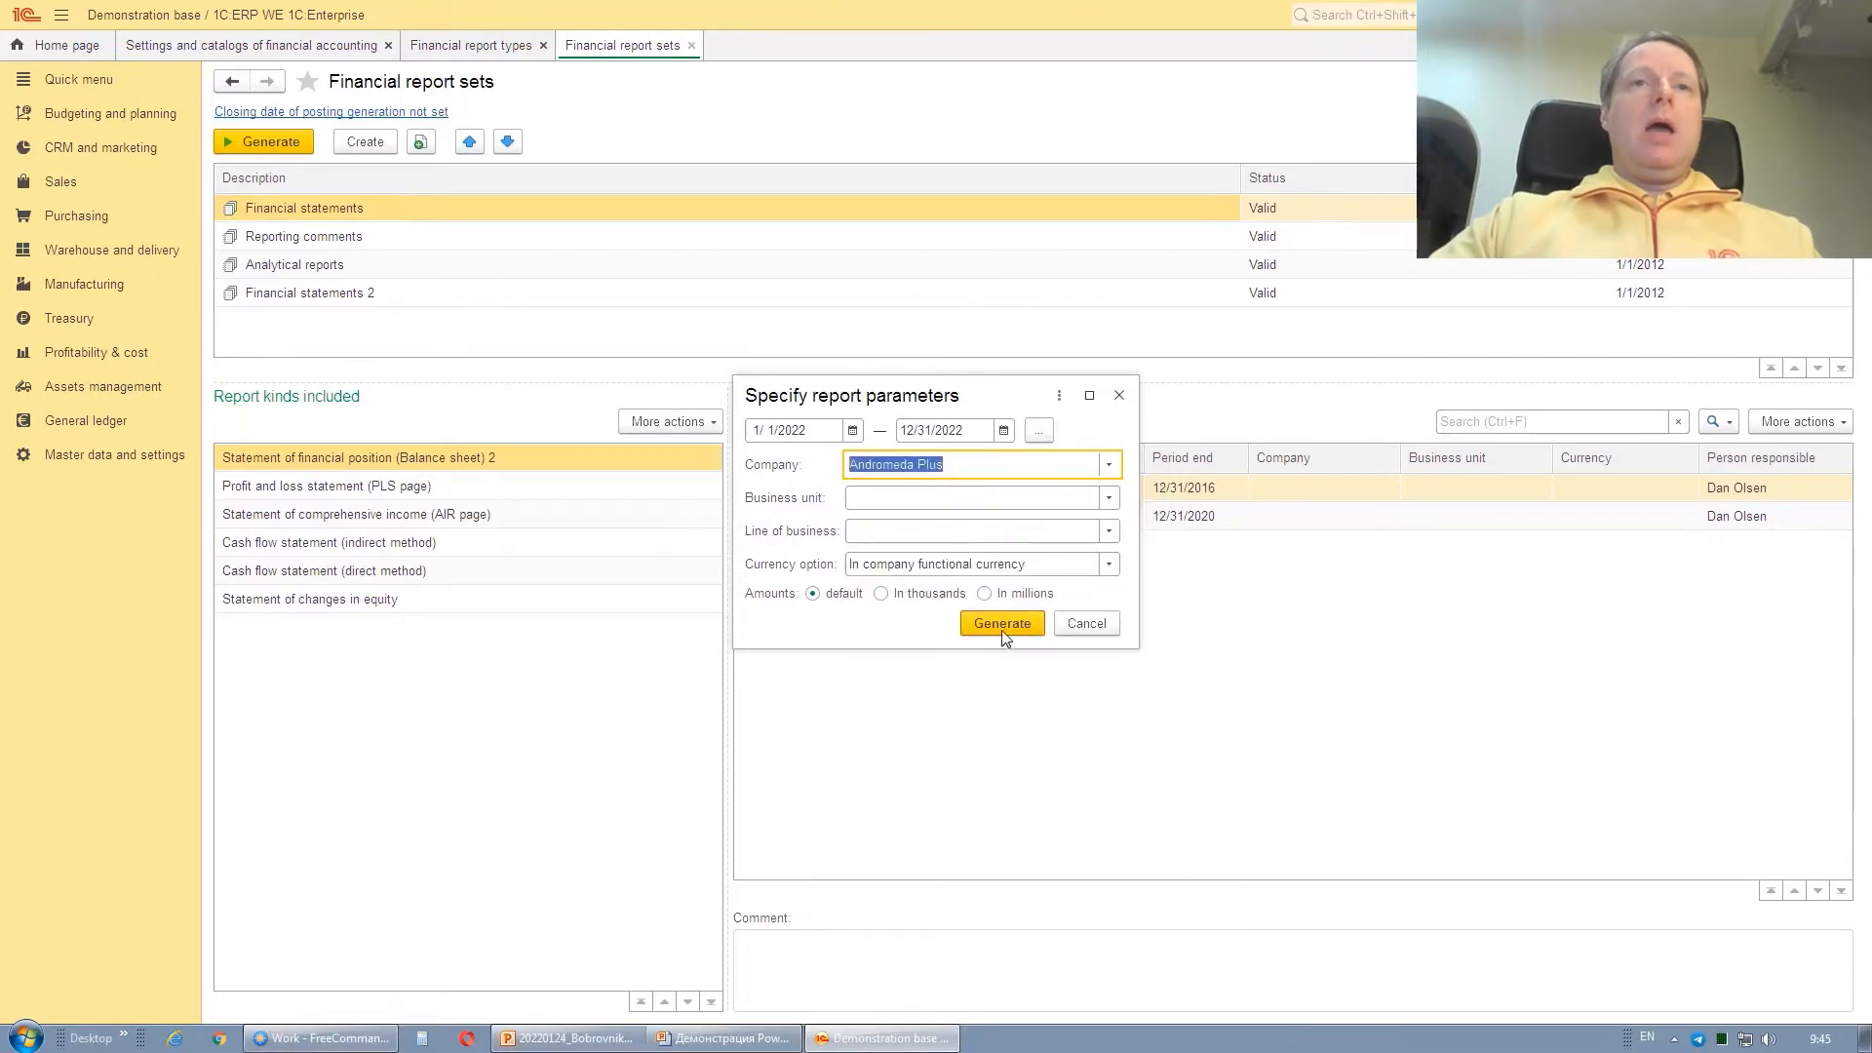
left_click(1086, 624)
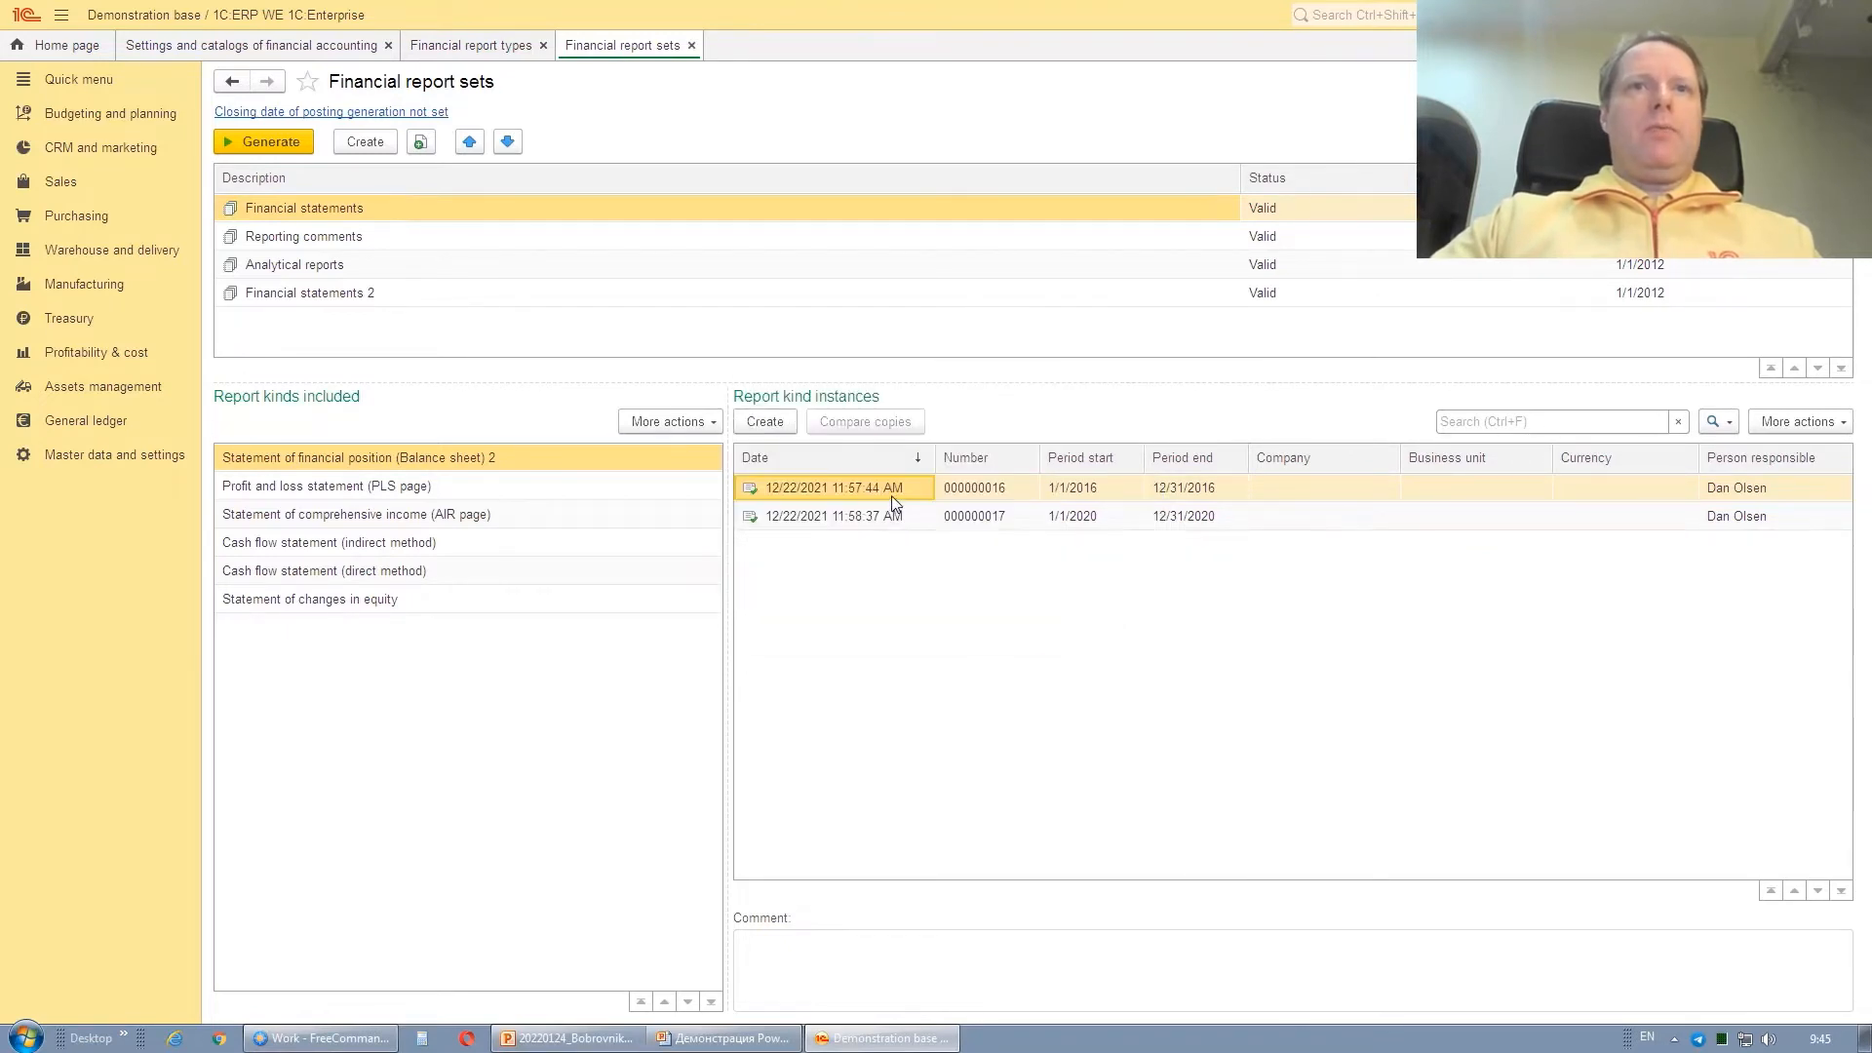
- Compare the 2016 and 2020 instances of Statement of financial position (Balance sheet) 2, examine the quarterly figures, and close the comparison and report sets
left_click(902, 515)
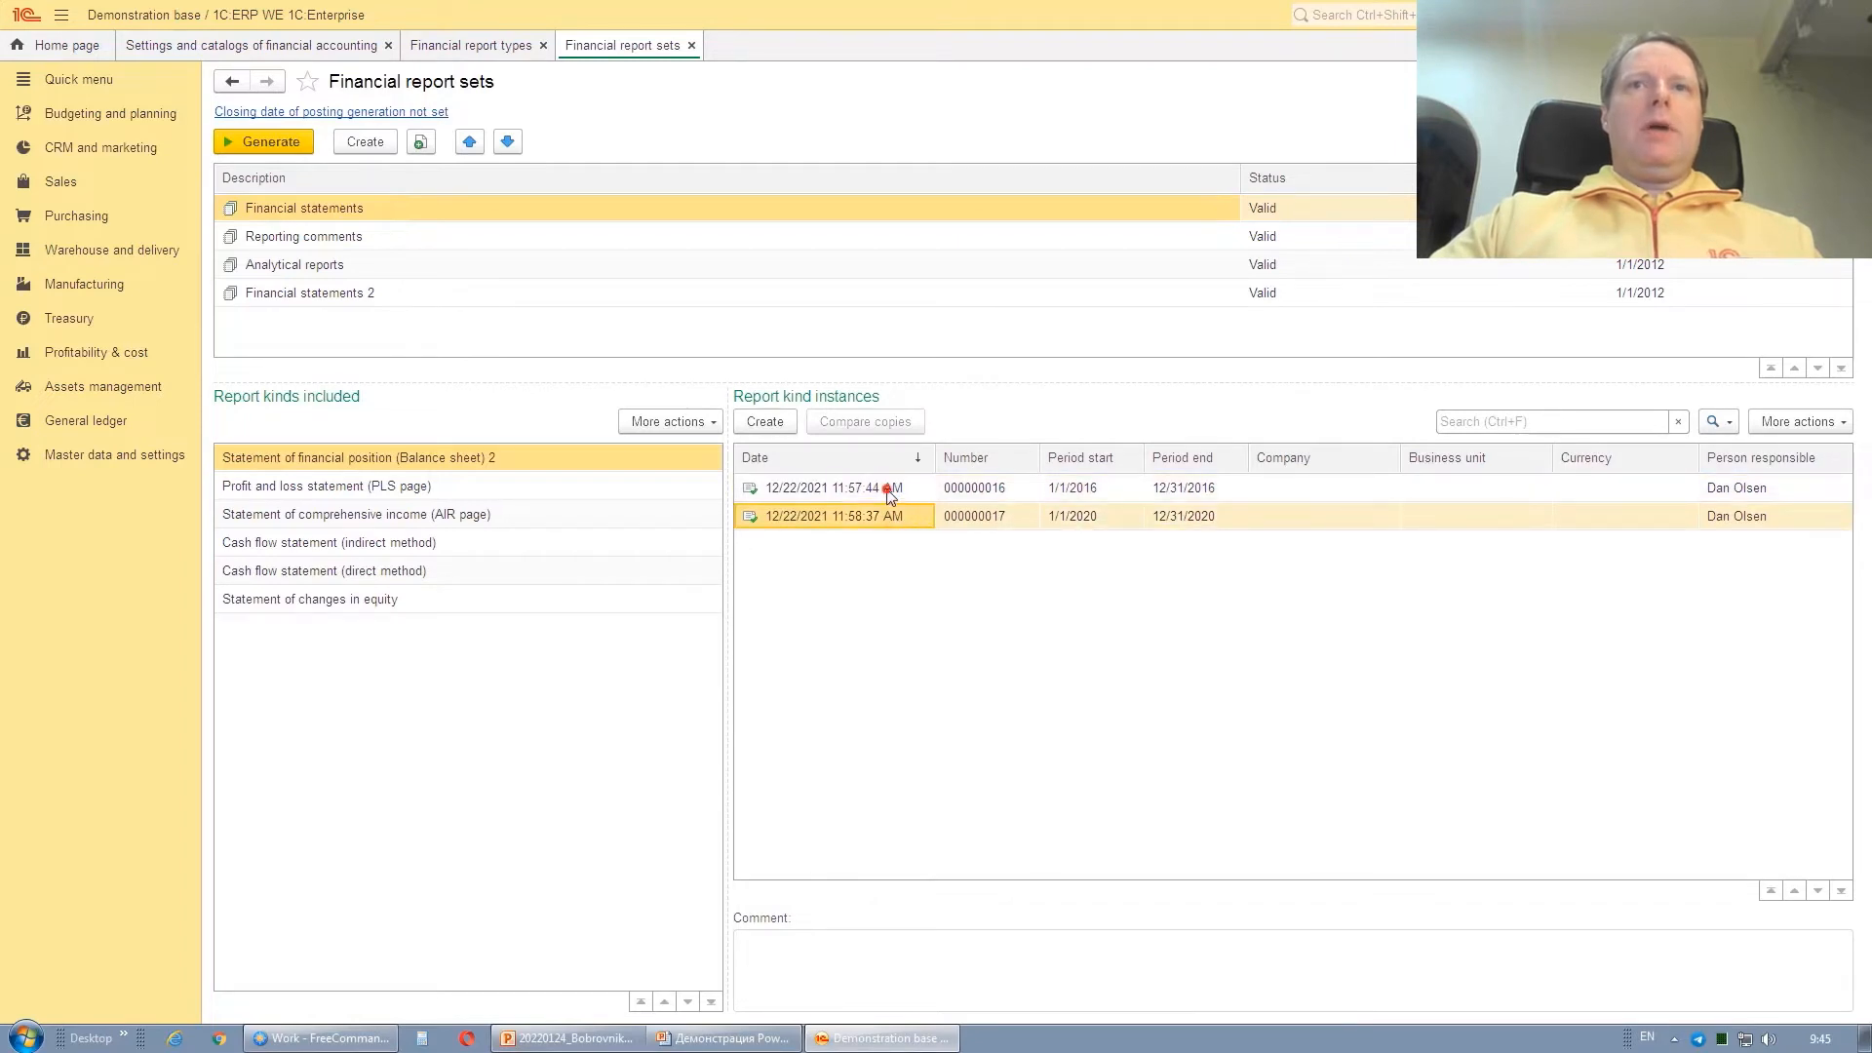
left_click(889, 488, "ctrl")
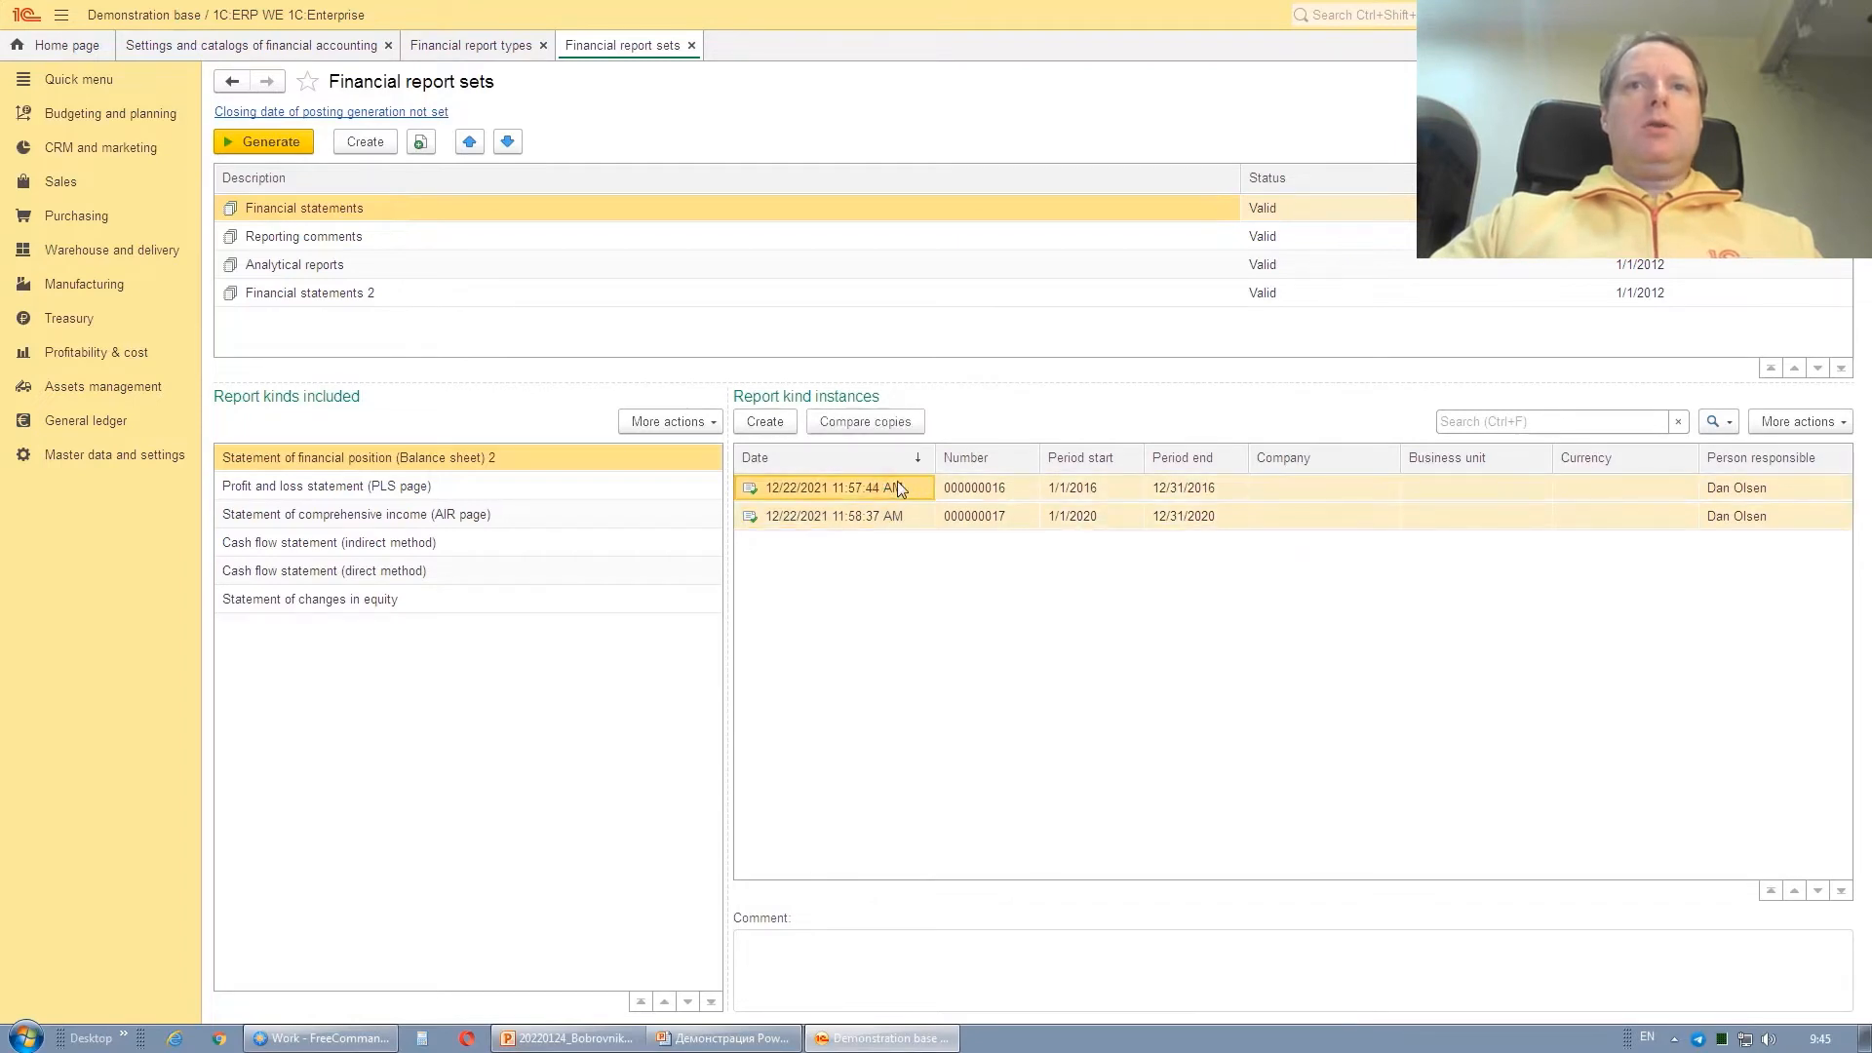
left_click(897, 425)
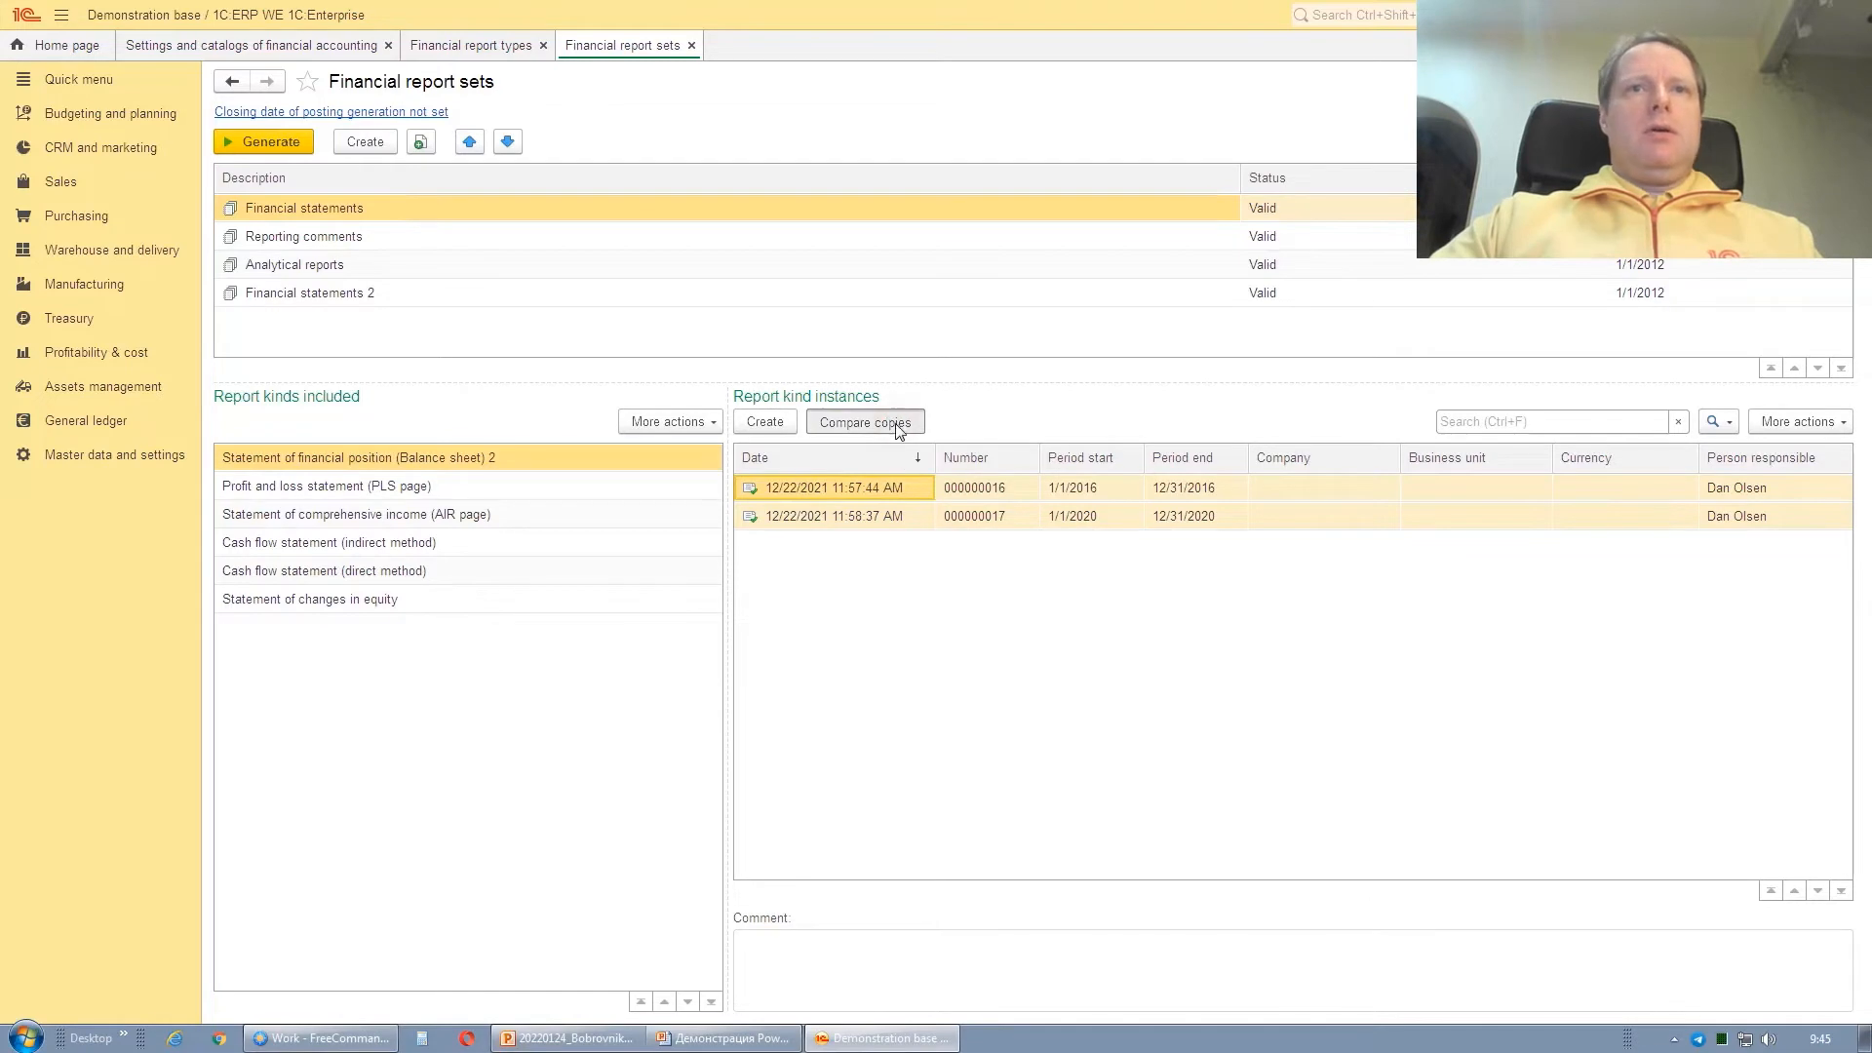
left_click_drag(473, 1005, 868, 1013)
left_click(834, 651)
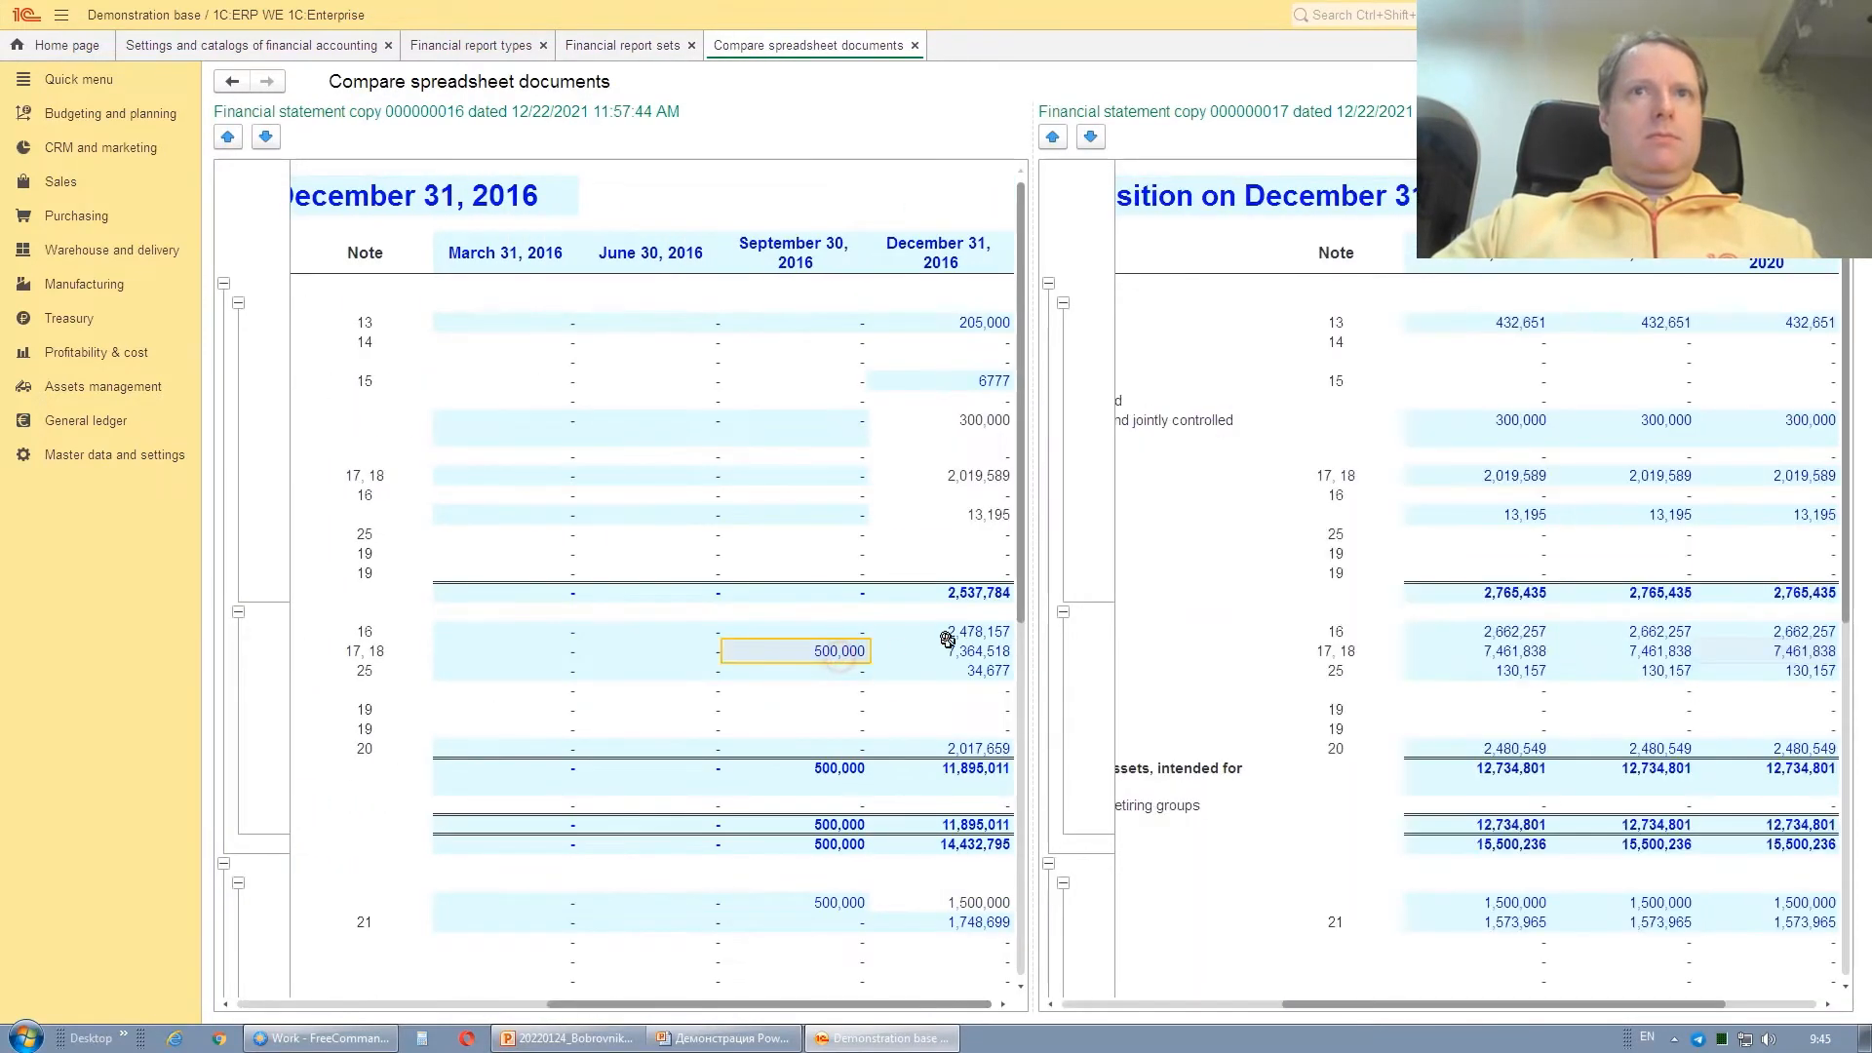
left_click(947, 633)
left_click(951, 669)
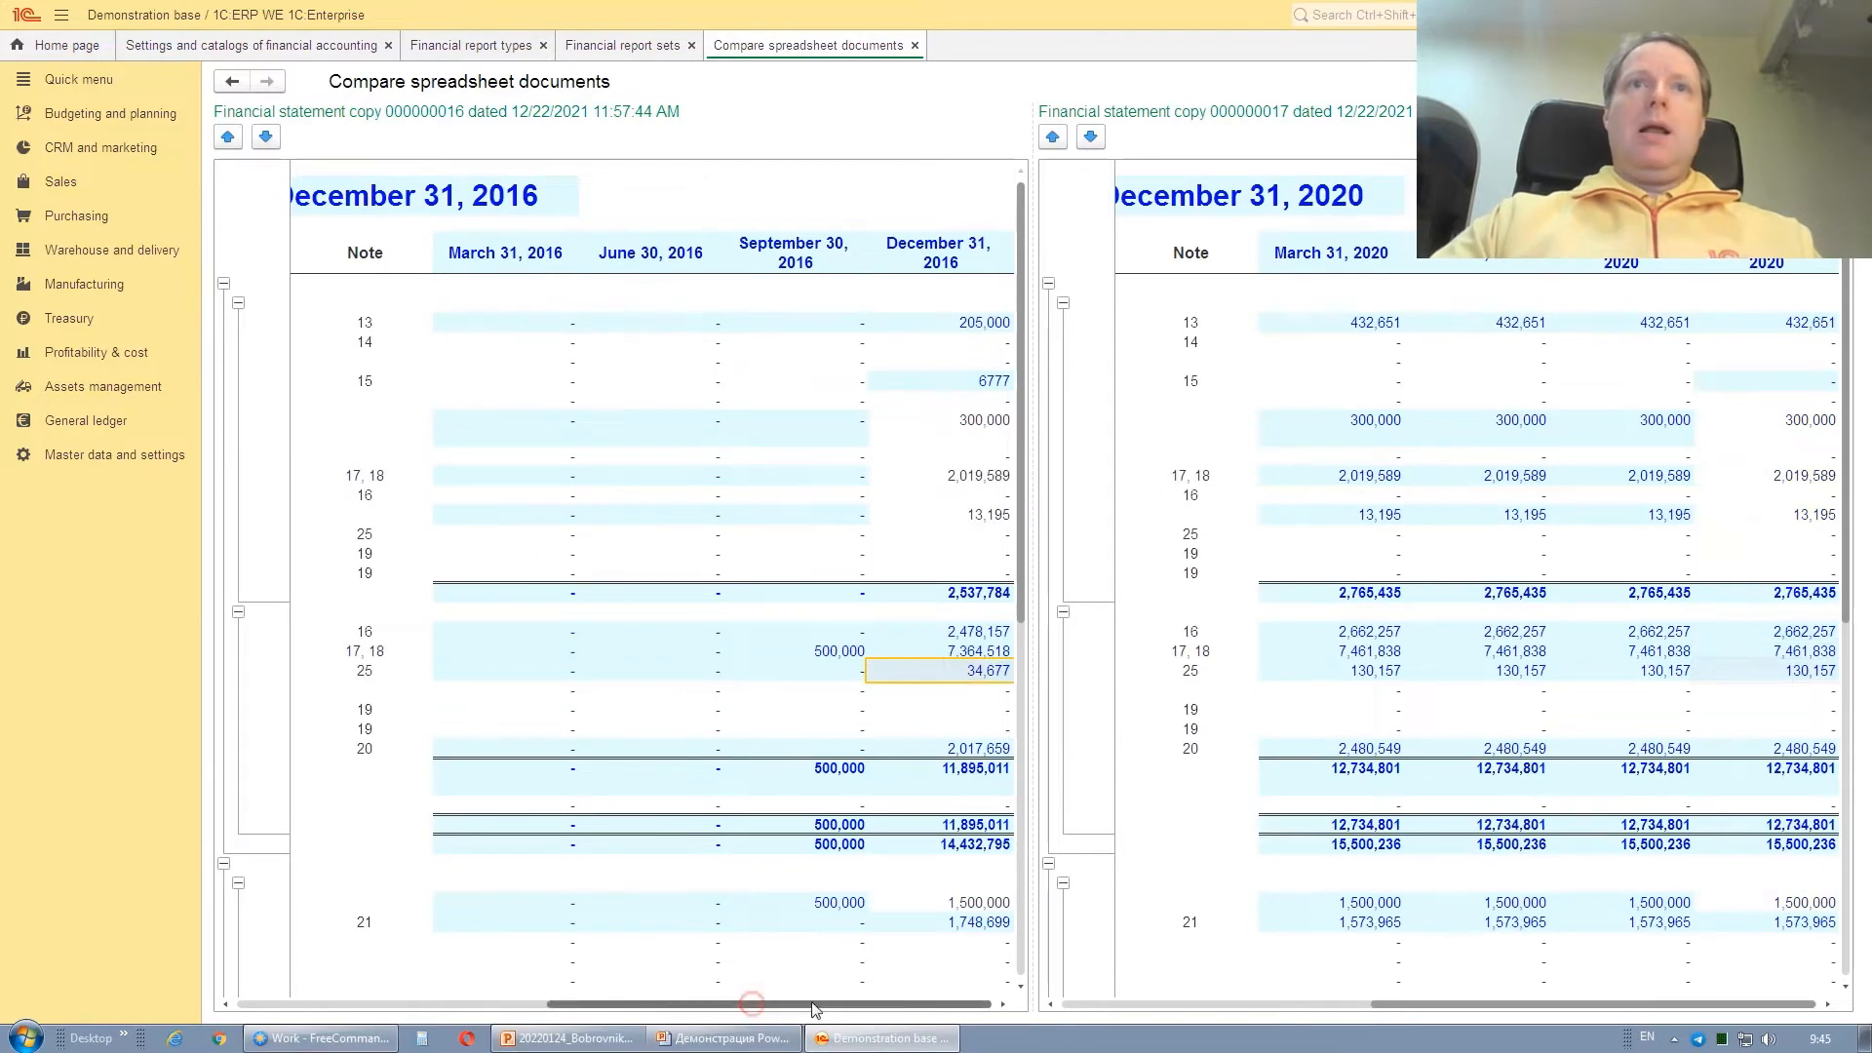
left_click(1842, 82)
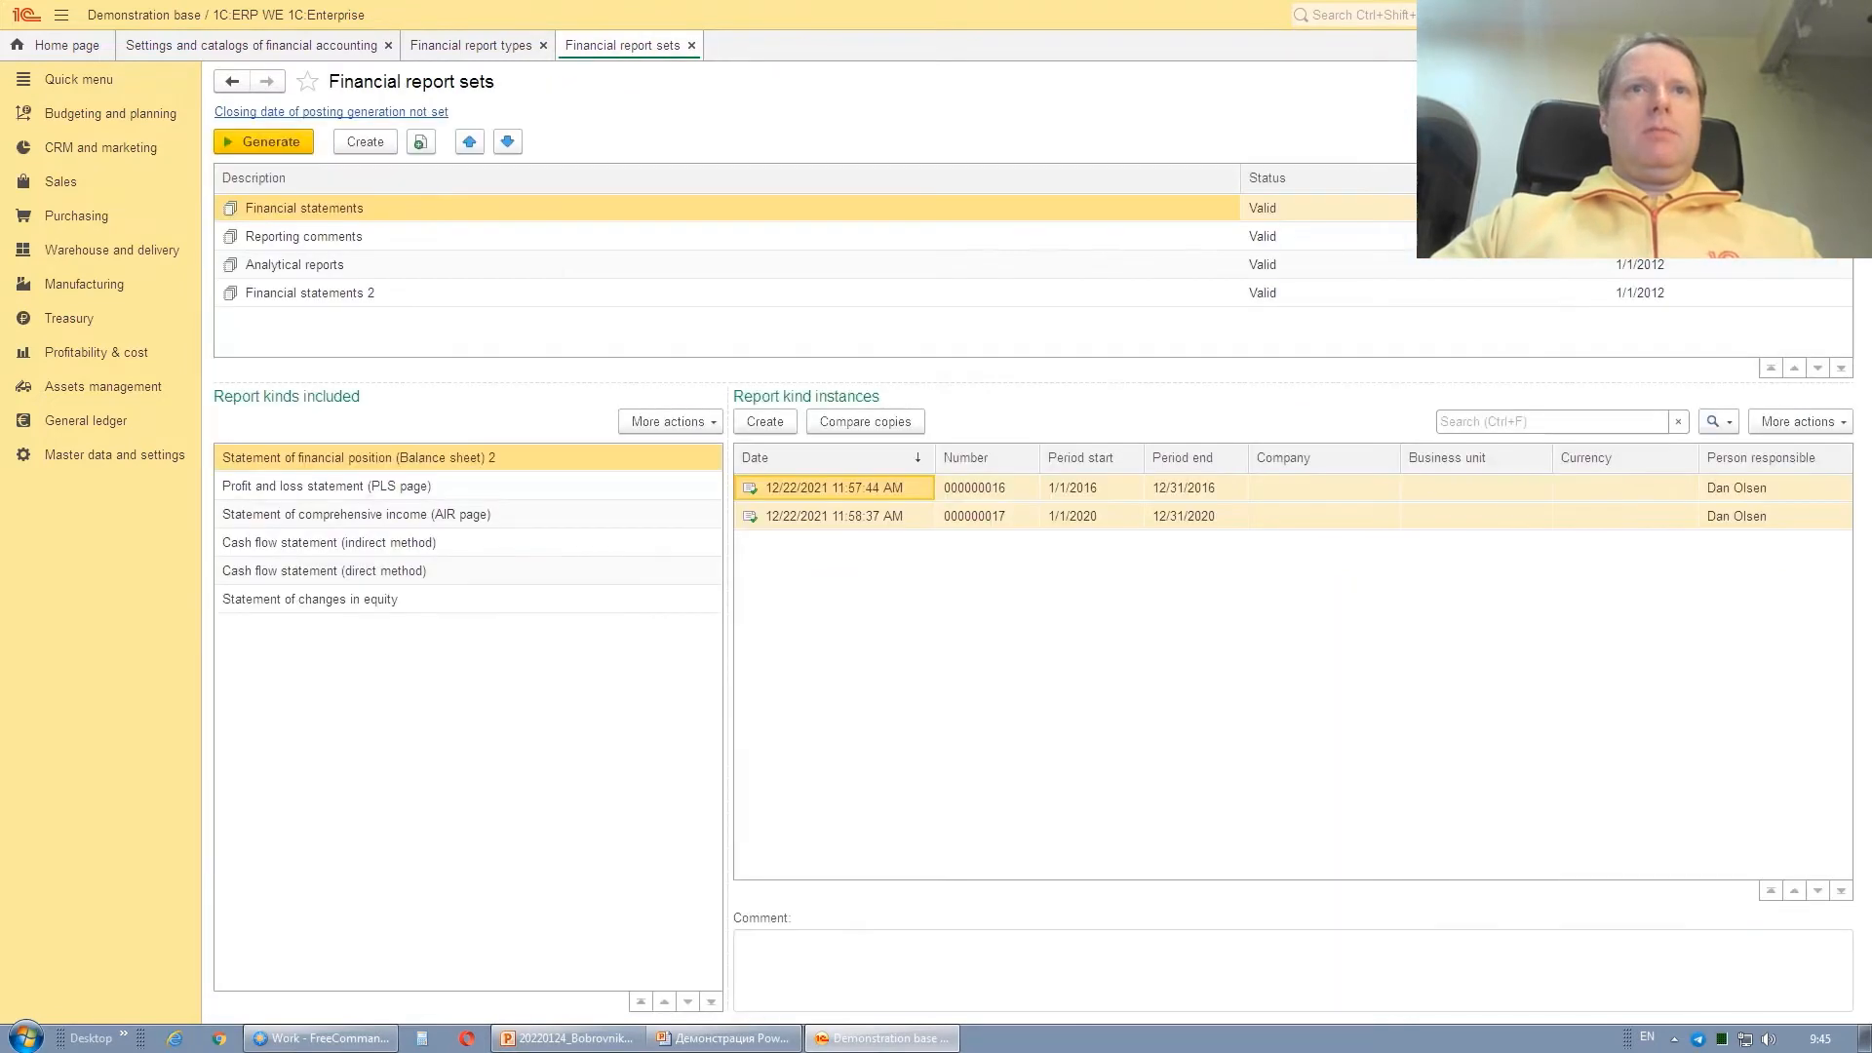
key("ctrl+F4")
- Switch to the Financial accounting presentation in PowerPoint
key("alt+Tab")
key("alt+Tab")
key("alt+Tab")
key("alt+Tab")
key("alt+Tab")
key("alt+Tab")
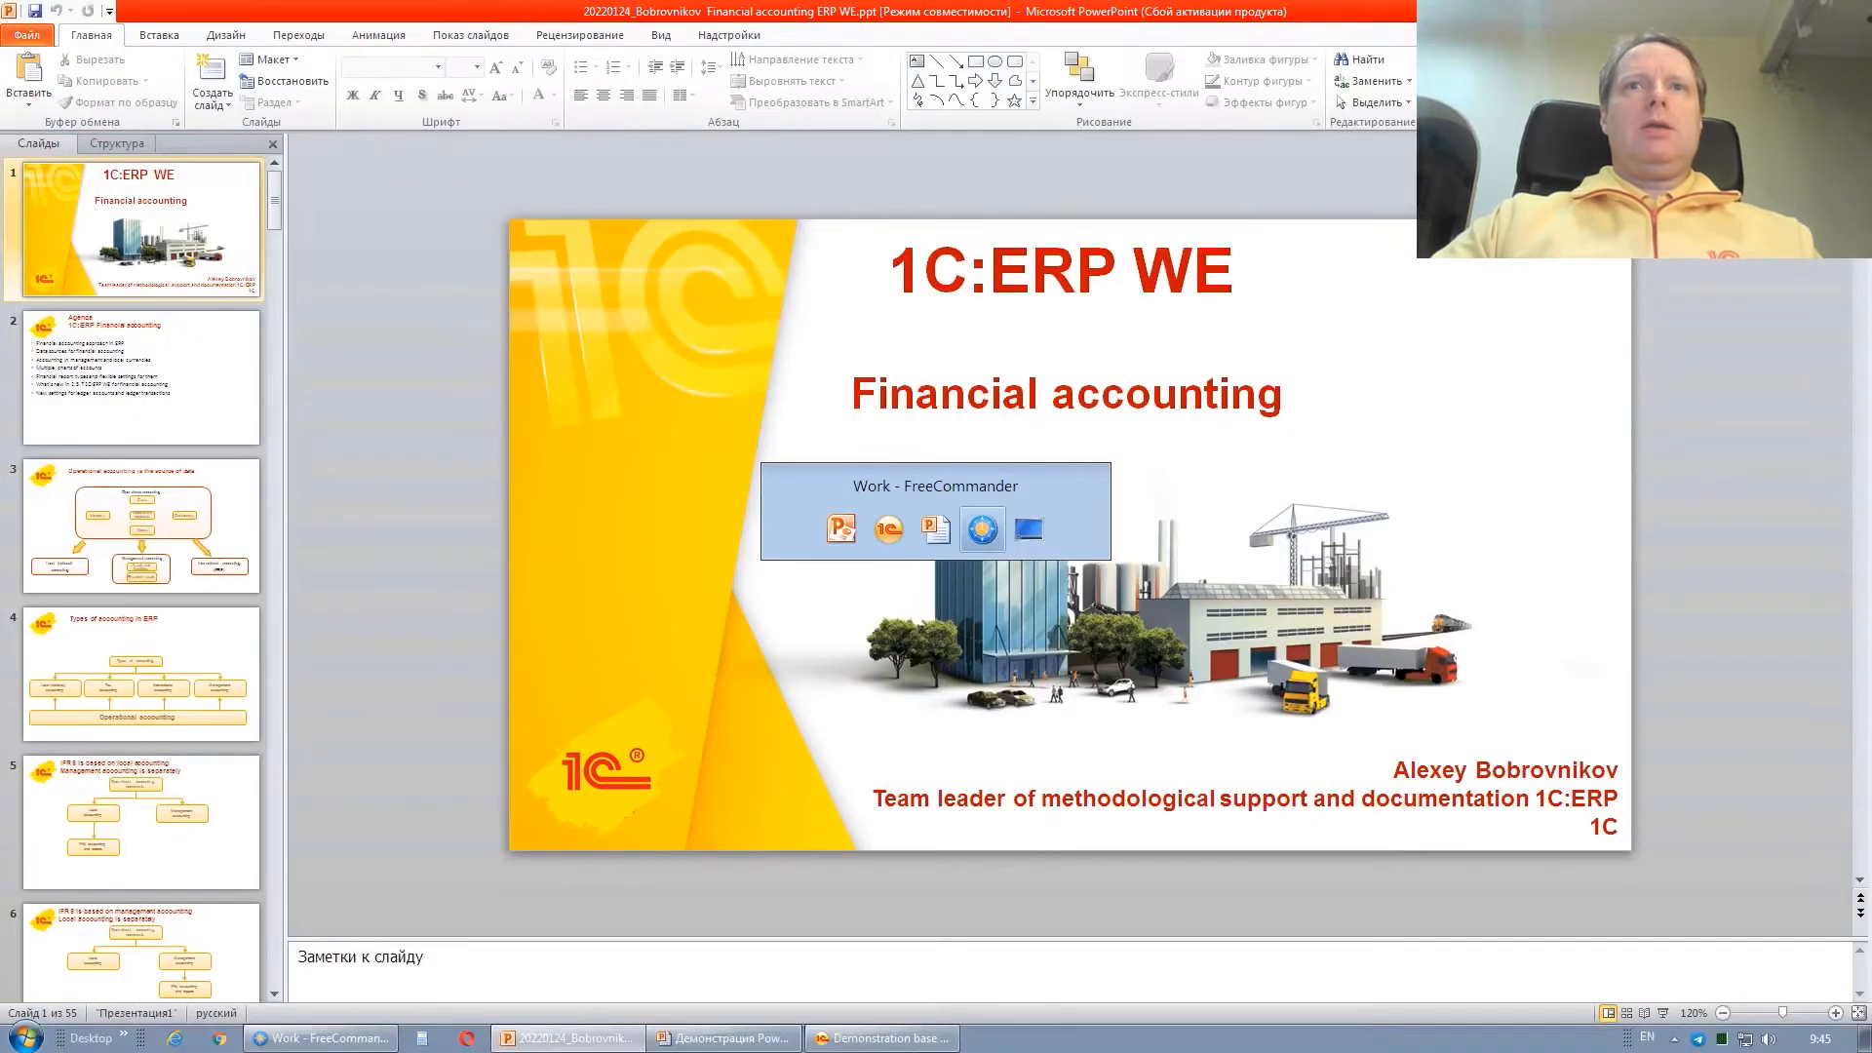
key("alt+Tab")
key("Right")
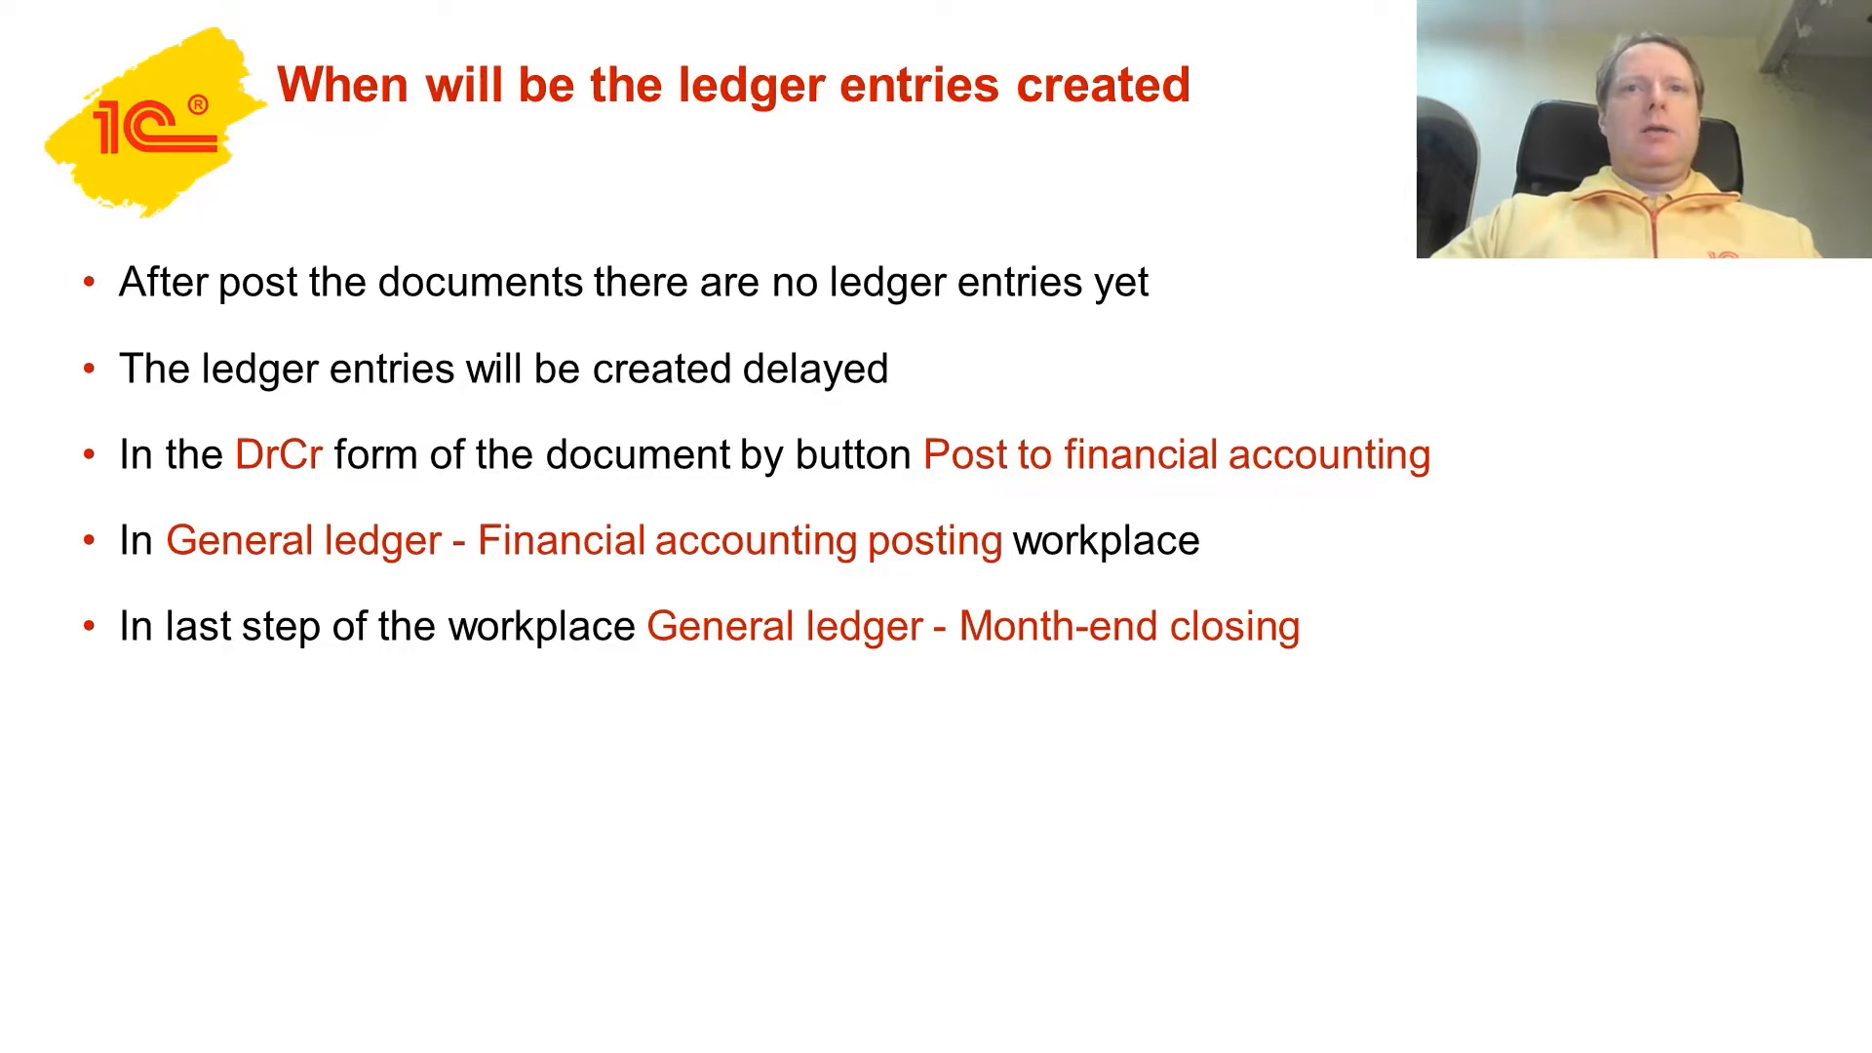
key("Right")
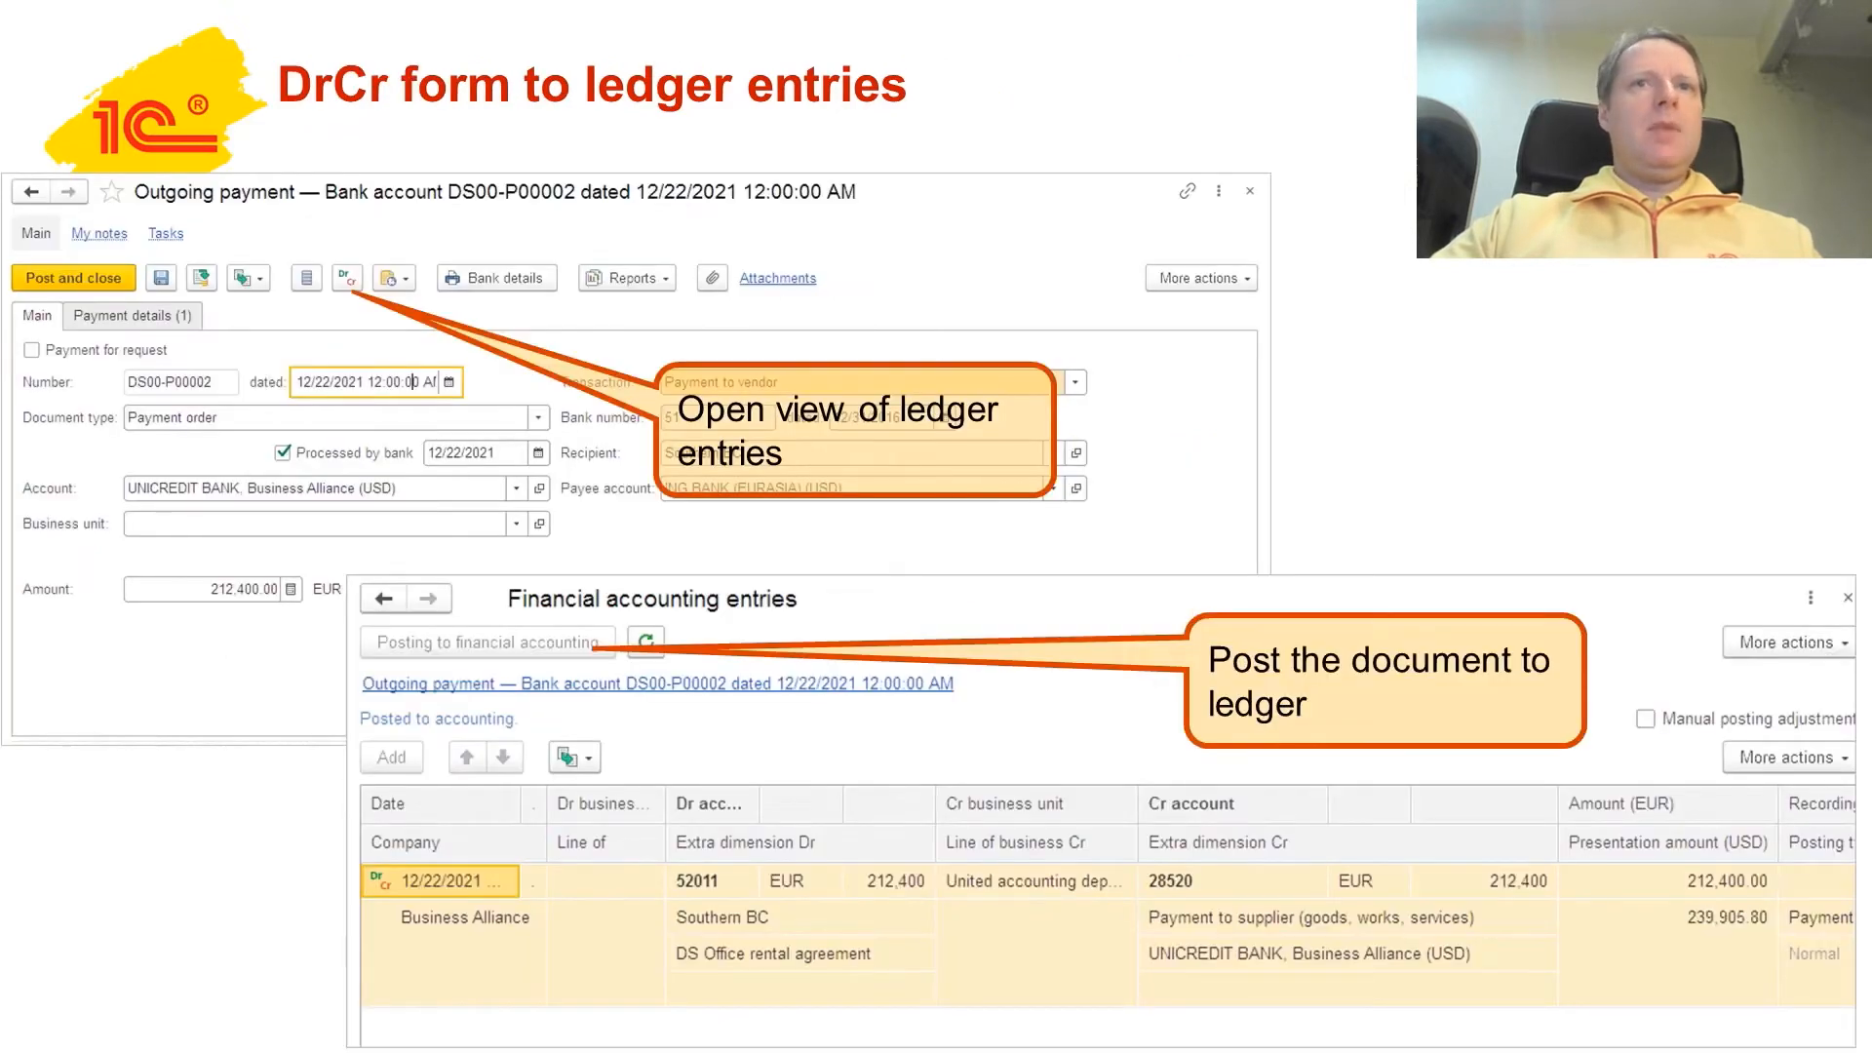
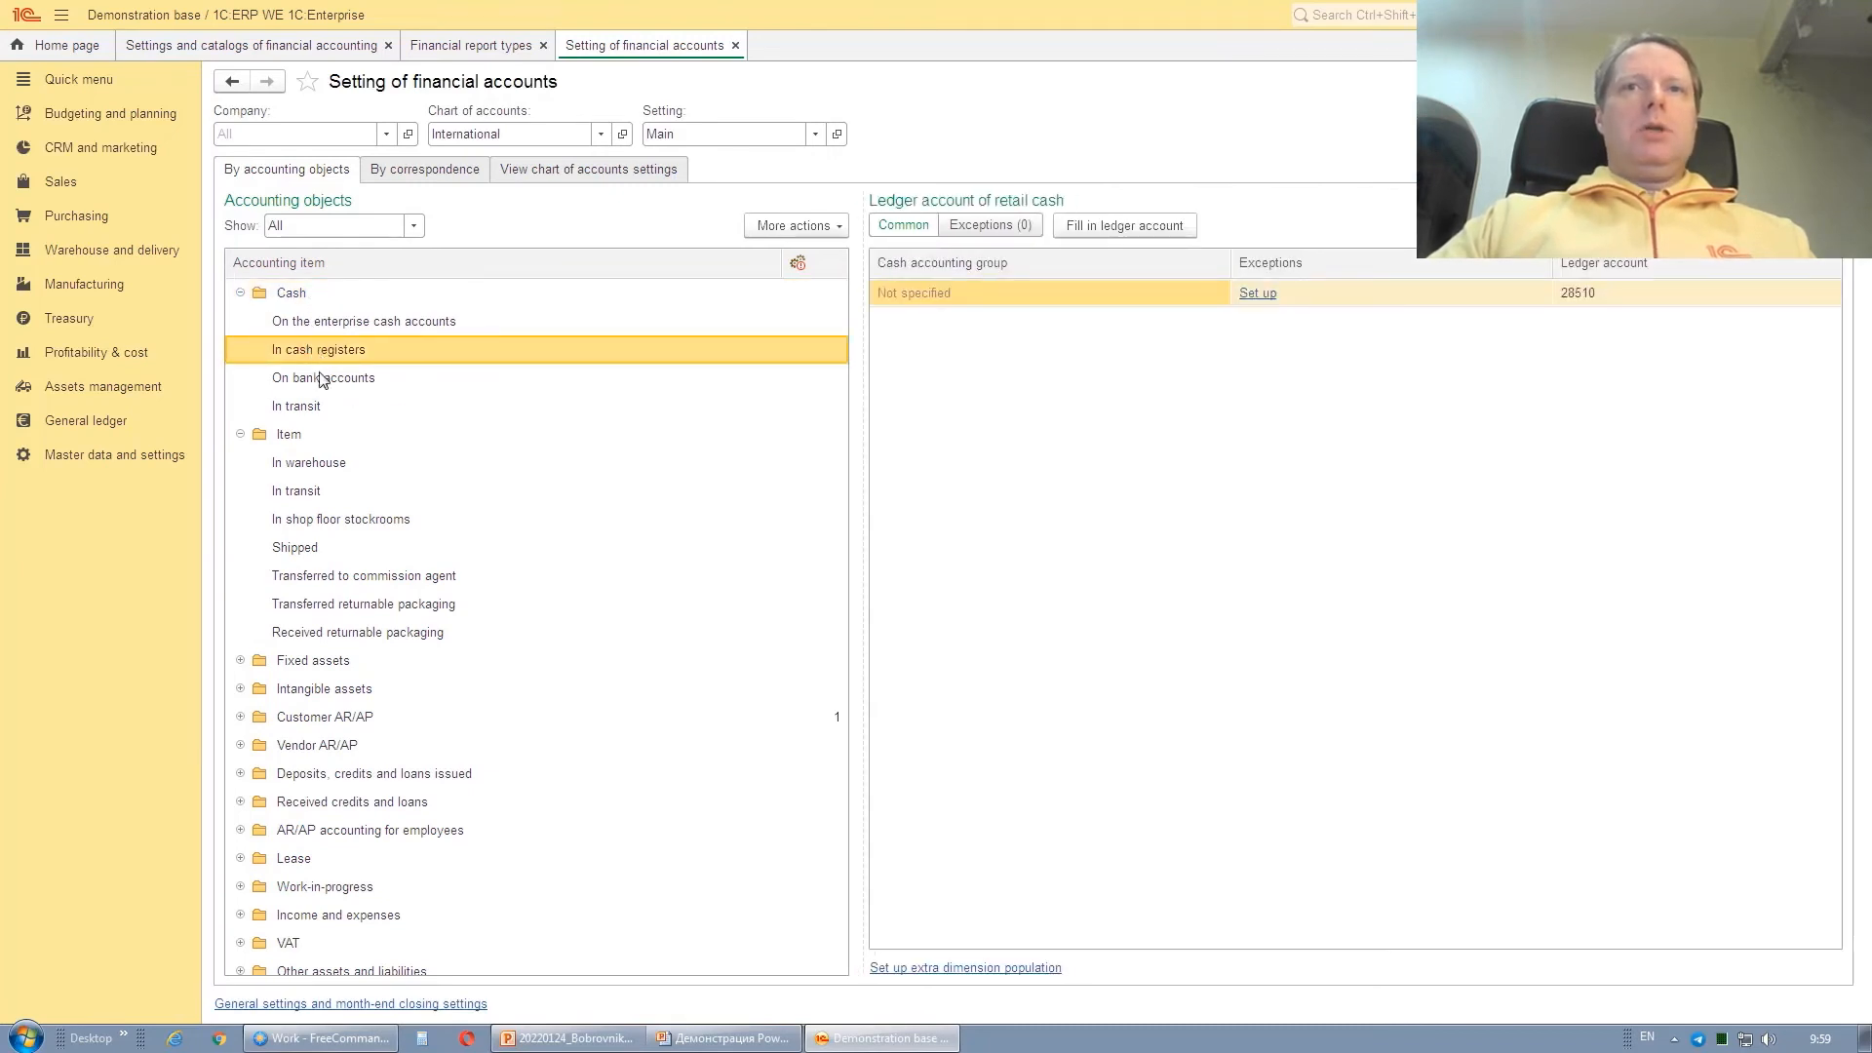
- Examine the ledger accounts for cash on bank accounts and look over the Item, Fixed assets, Customer AR/AP and Vendor AR/AP groups
left_click(322, 379)
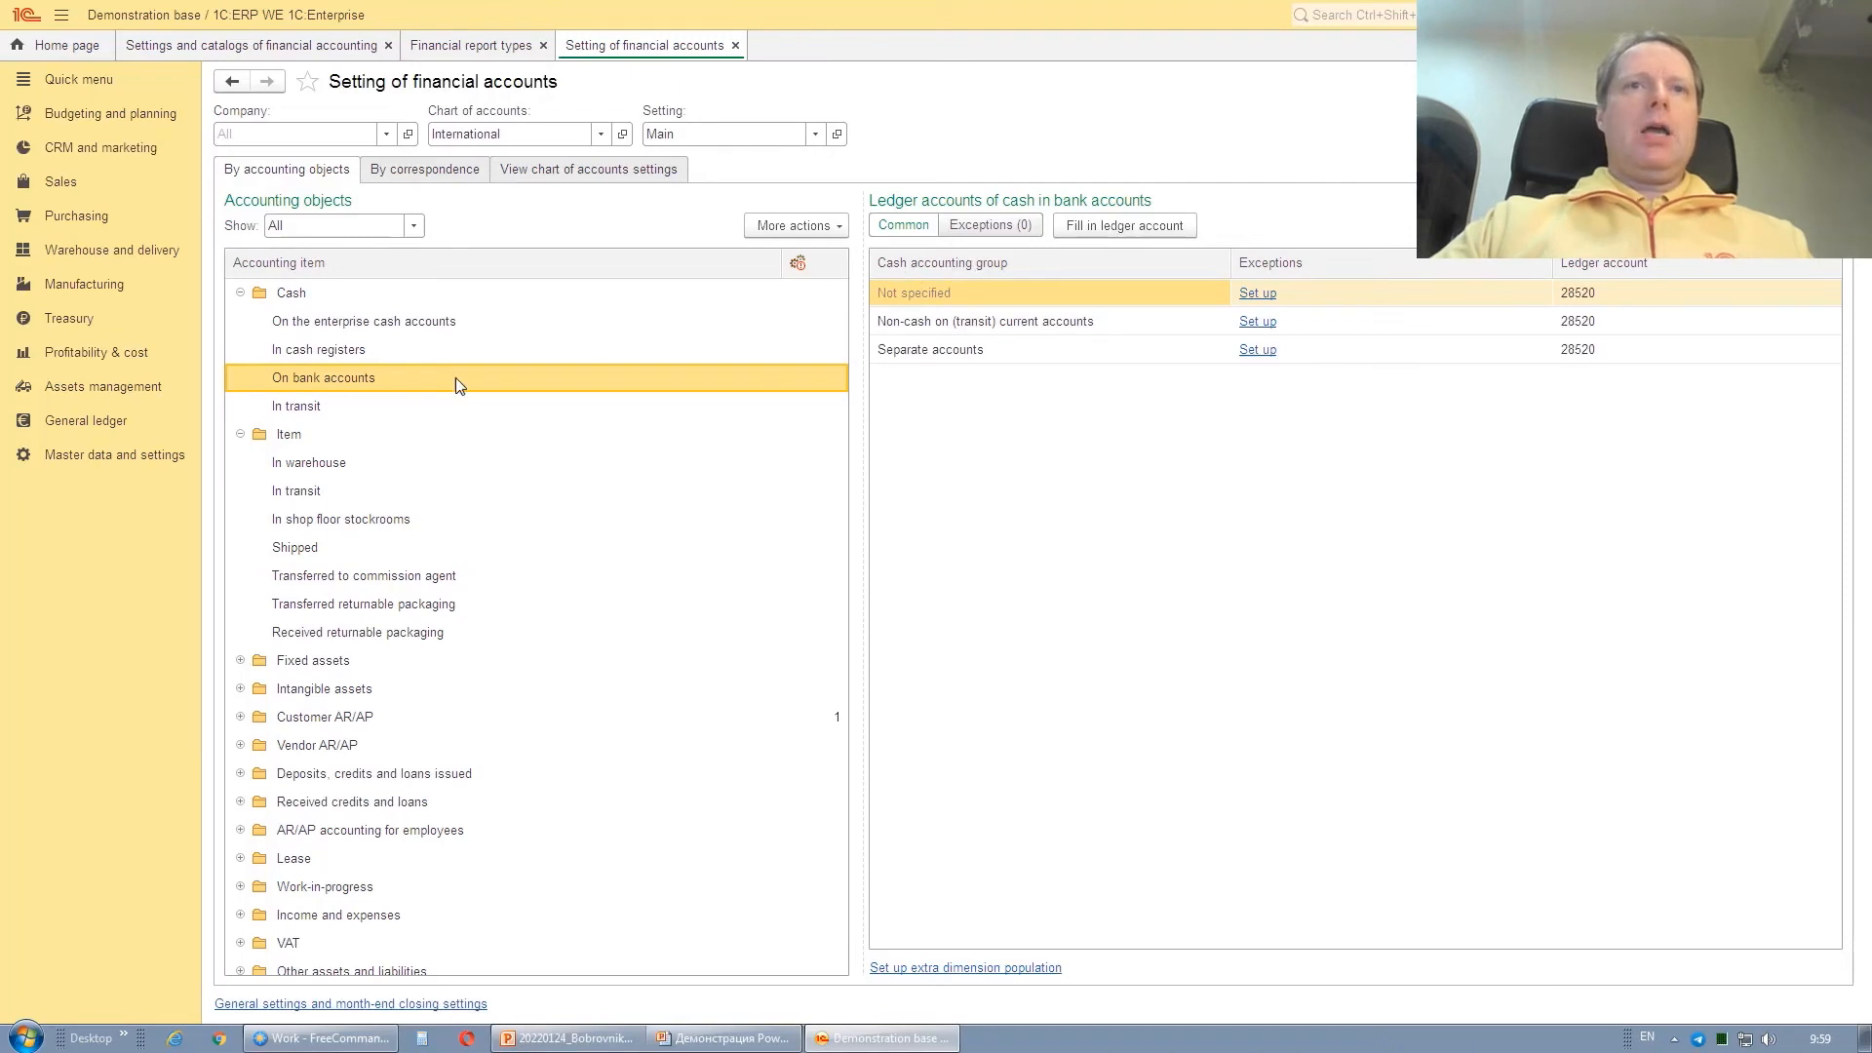
left_click(287, 436)
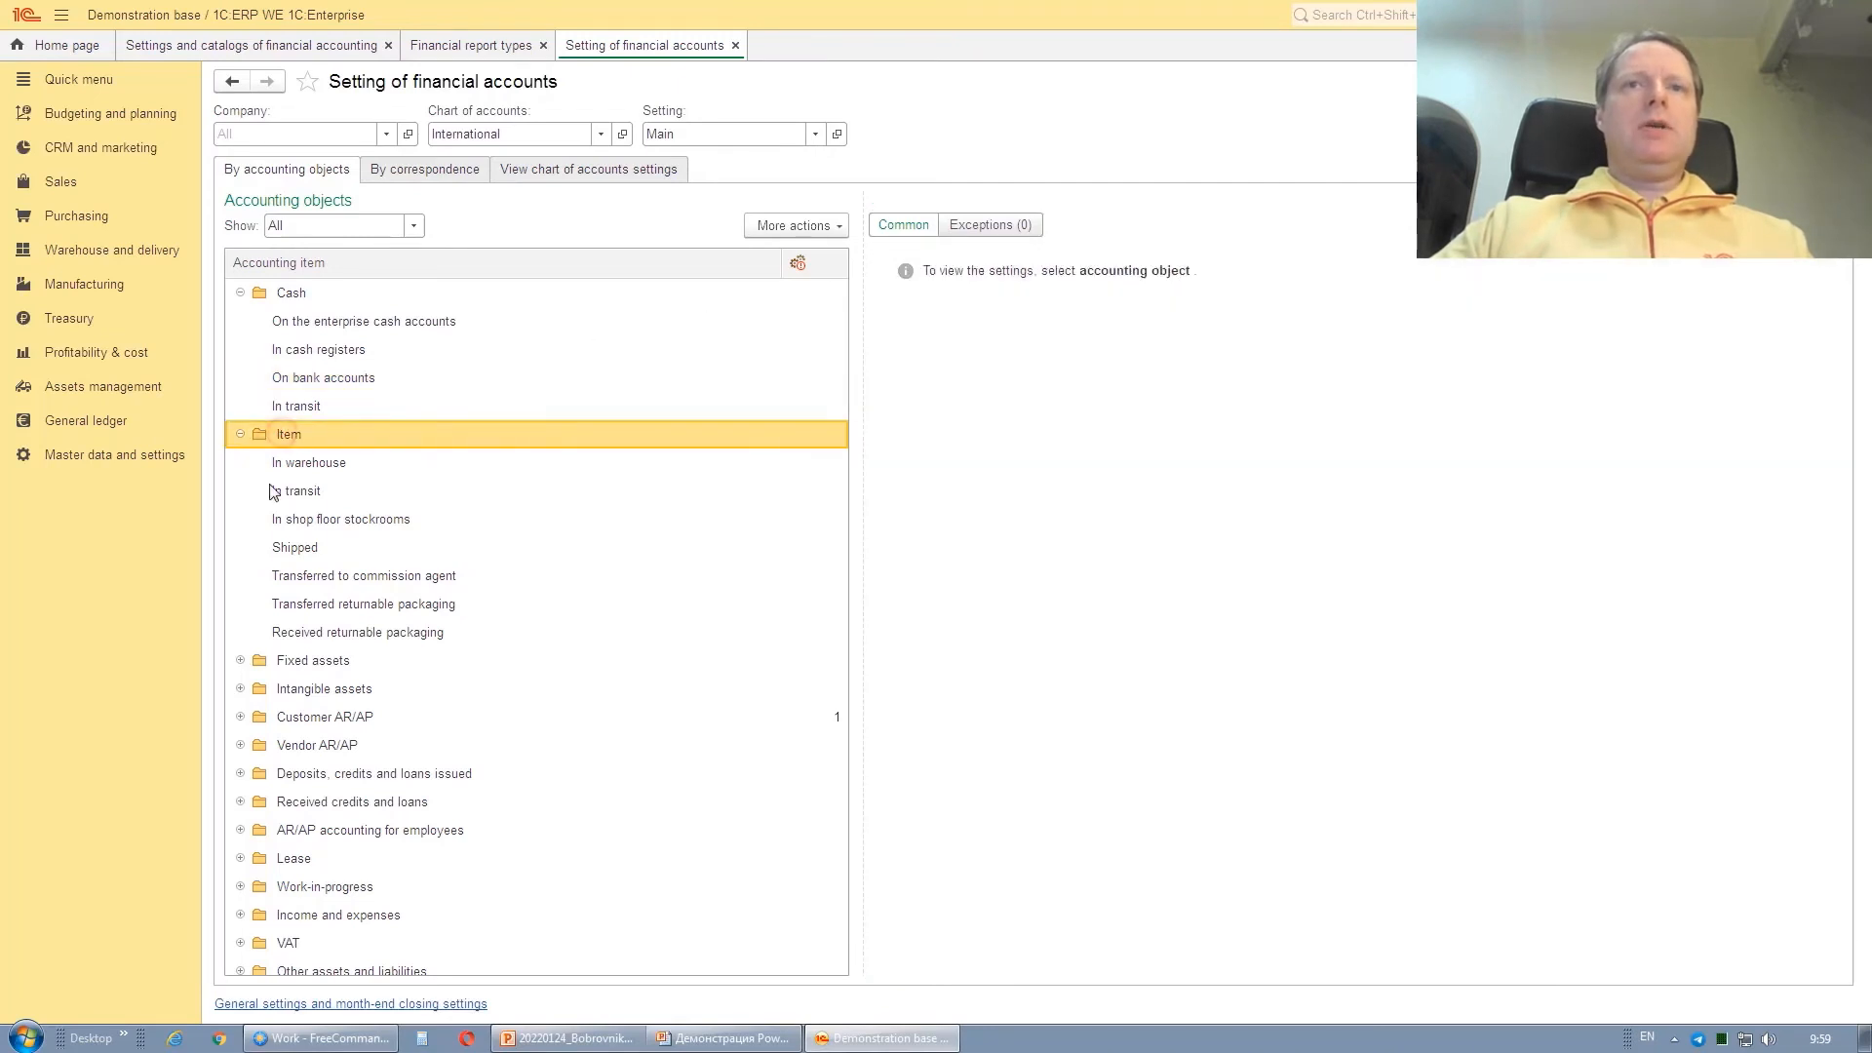
left_click(307, 663)
left_click(305, 718)
left_click(285, 743)
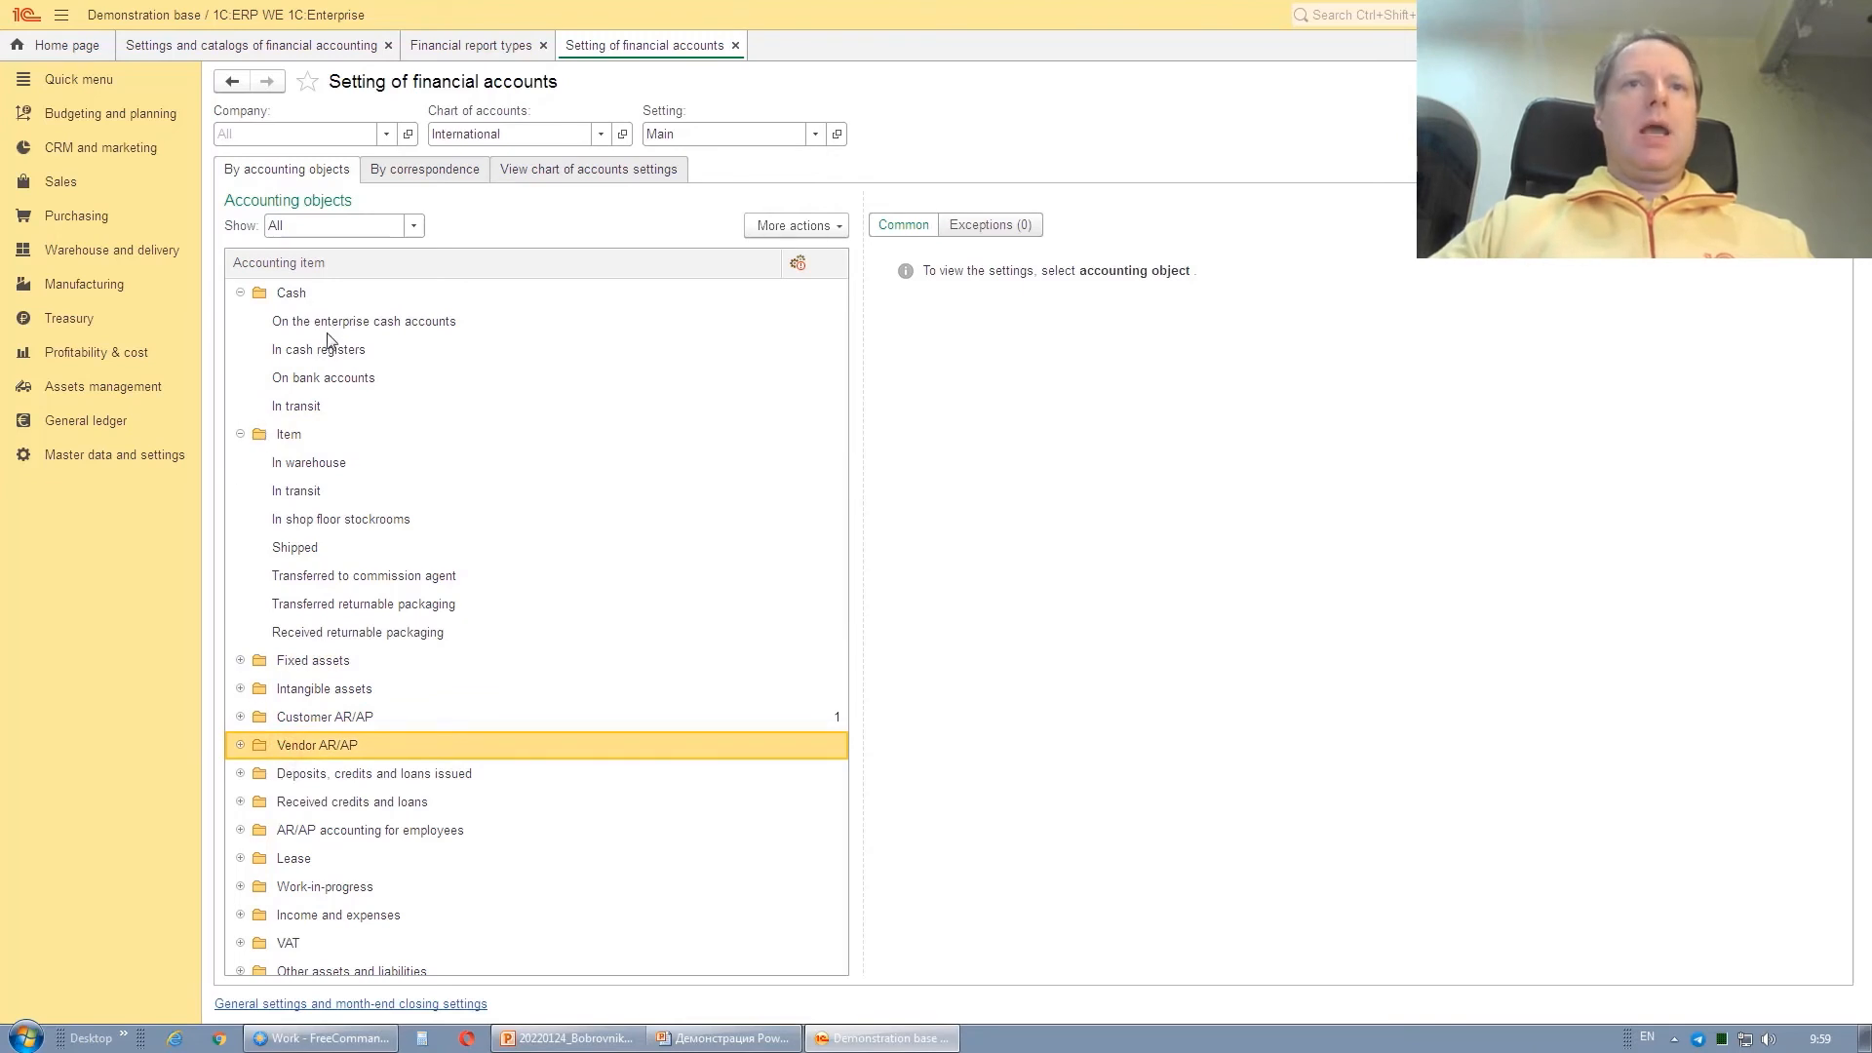
- Examine the ledger accounts assigned to each inventory accounting group for items in warehouse
left_click(288, 436)
left_click(292, 463)
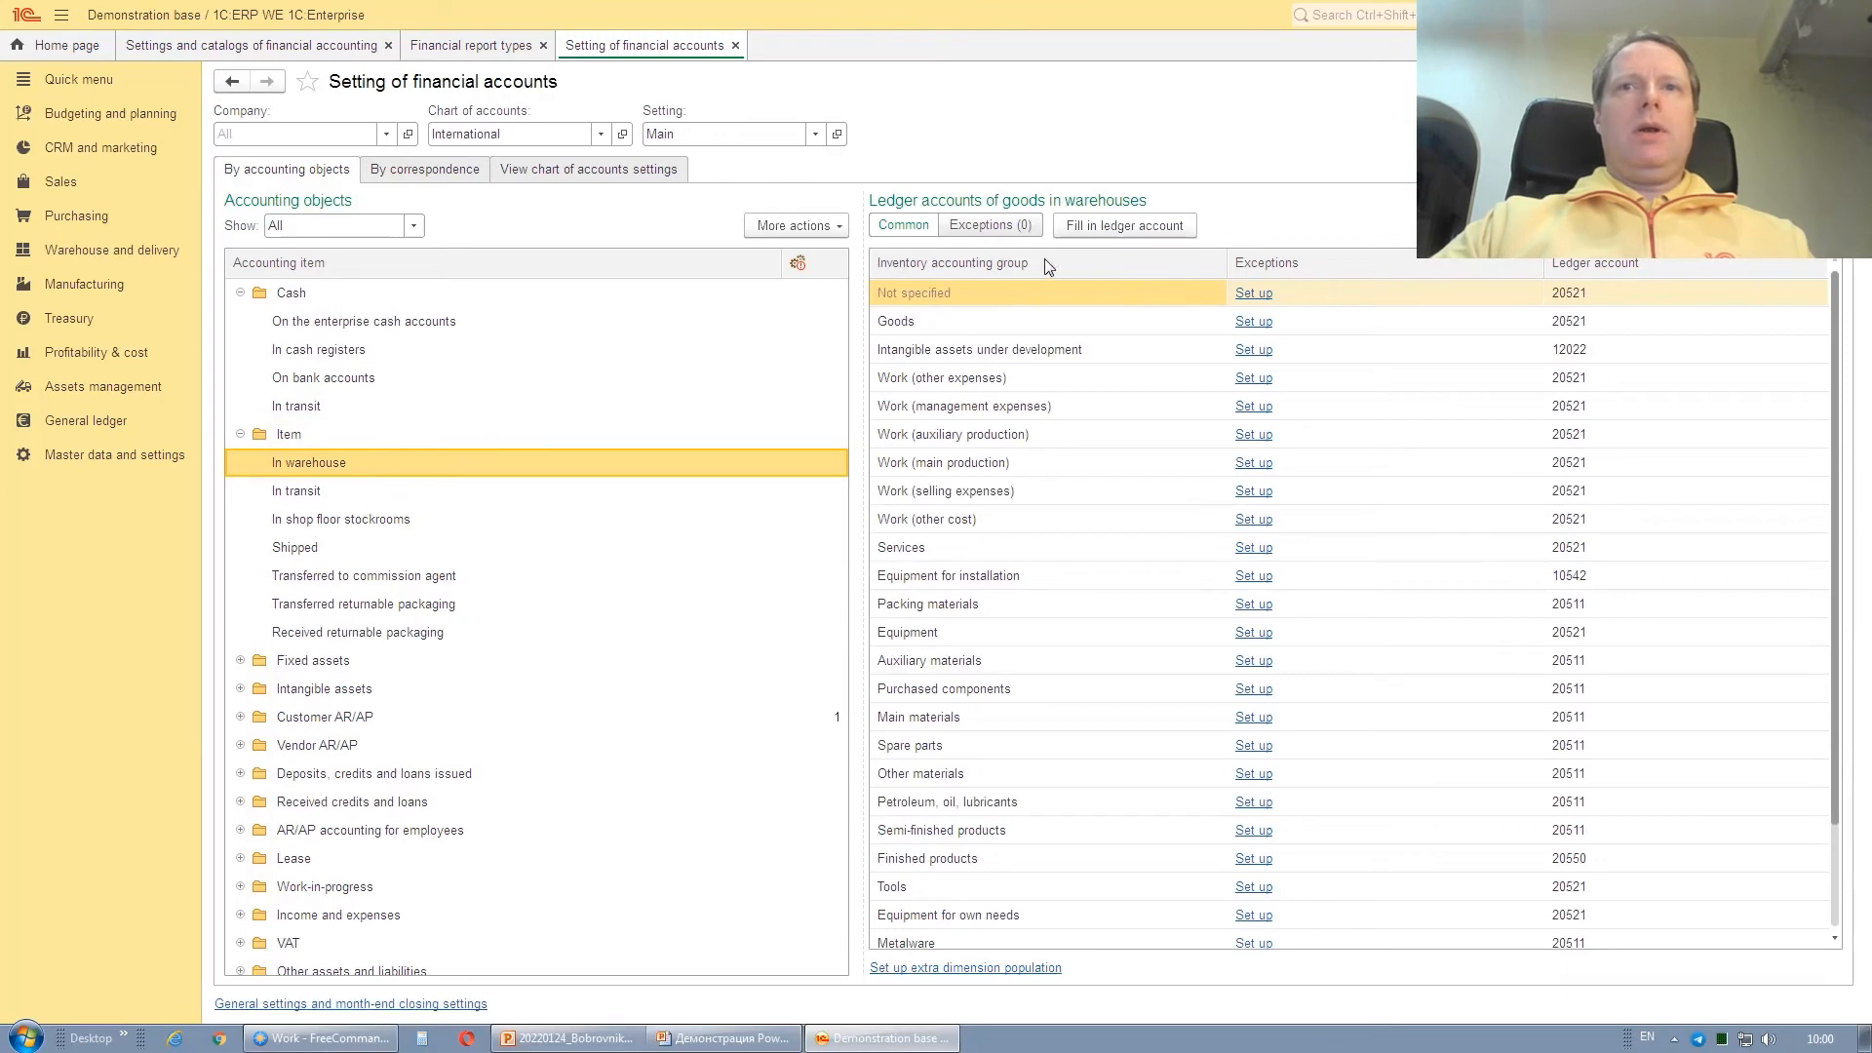
left_click(1607, 330)
left_click(1615, 376)
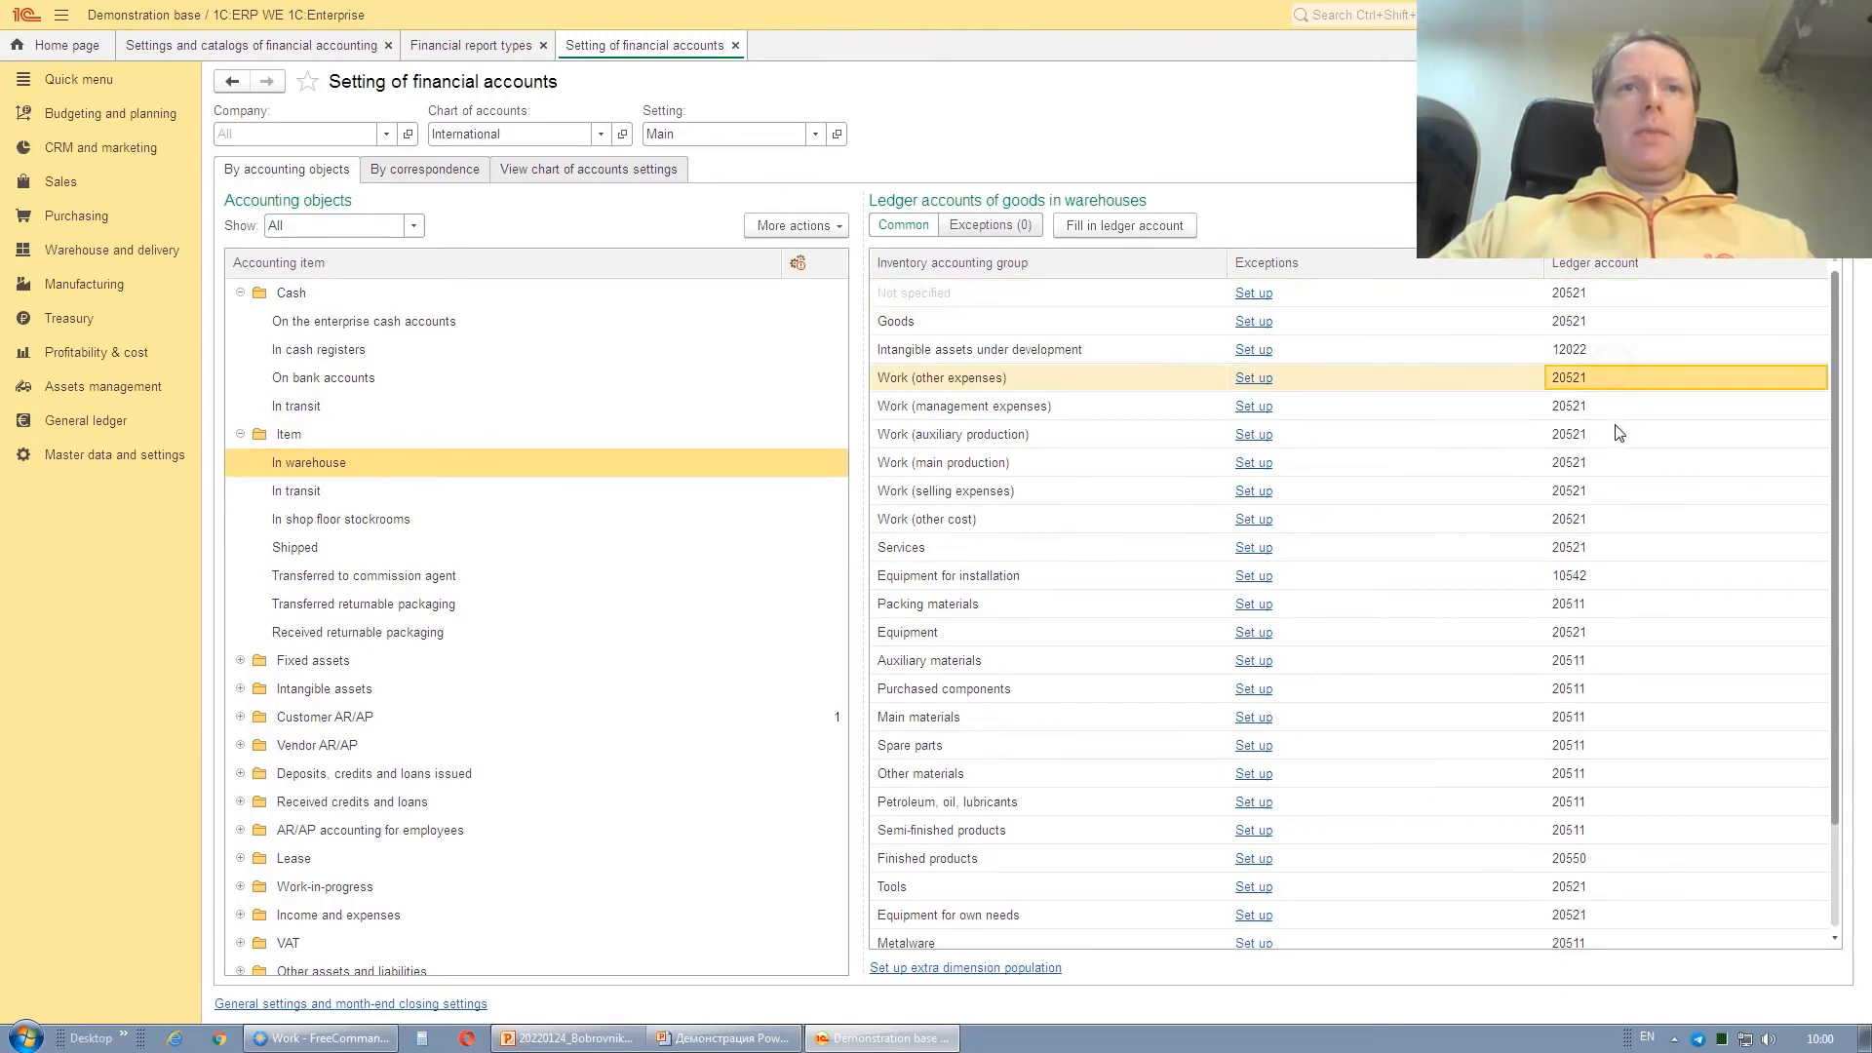
left_click(1619, 434)
left_click(1611, 466)
left_click(986, 319)
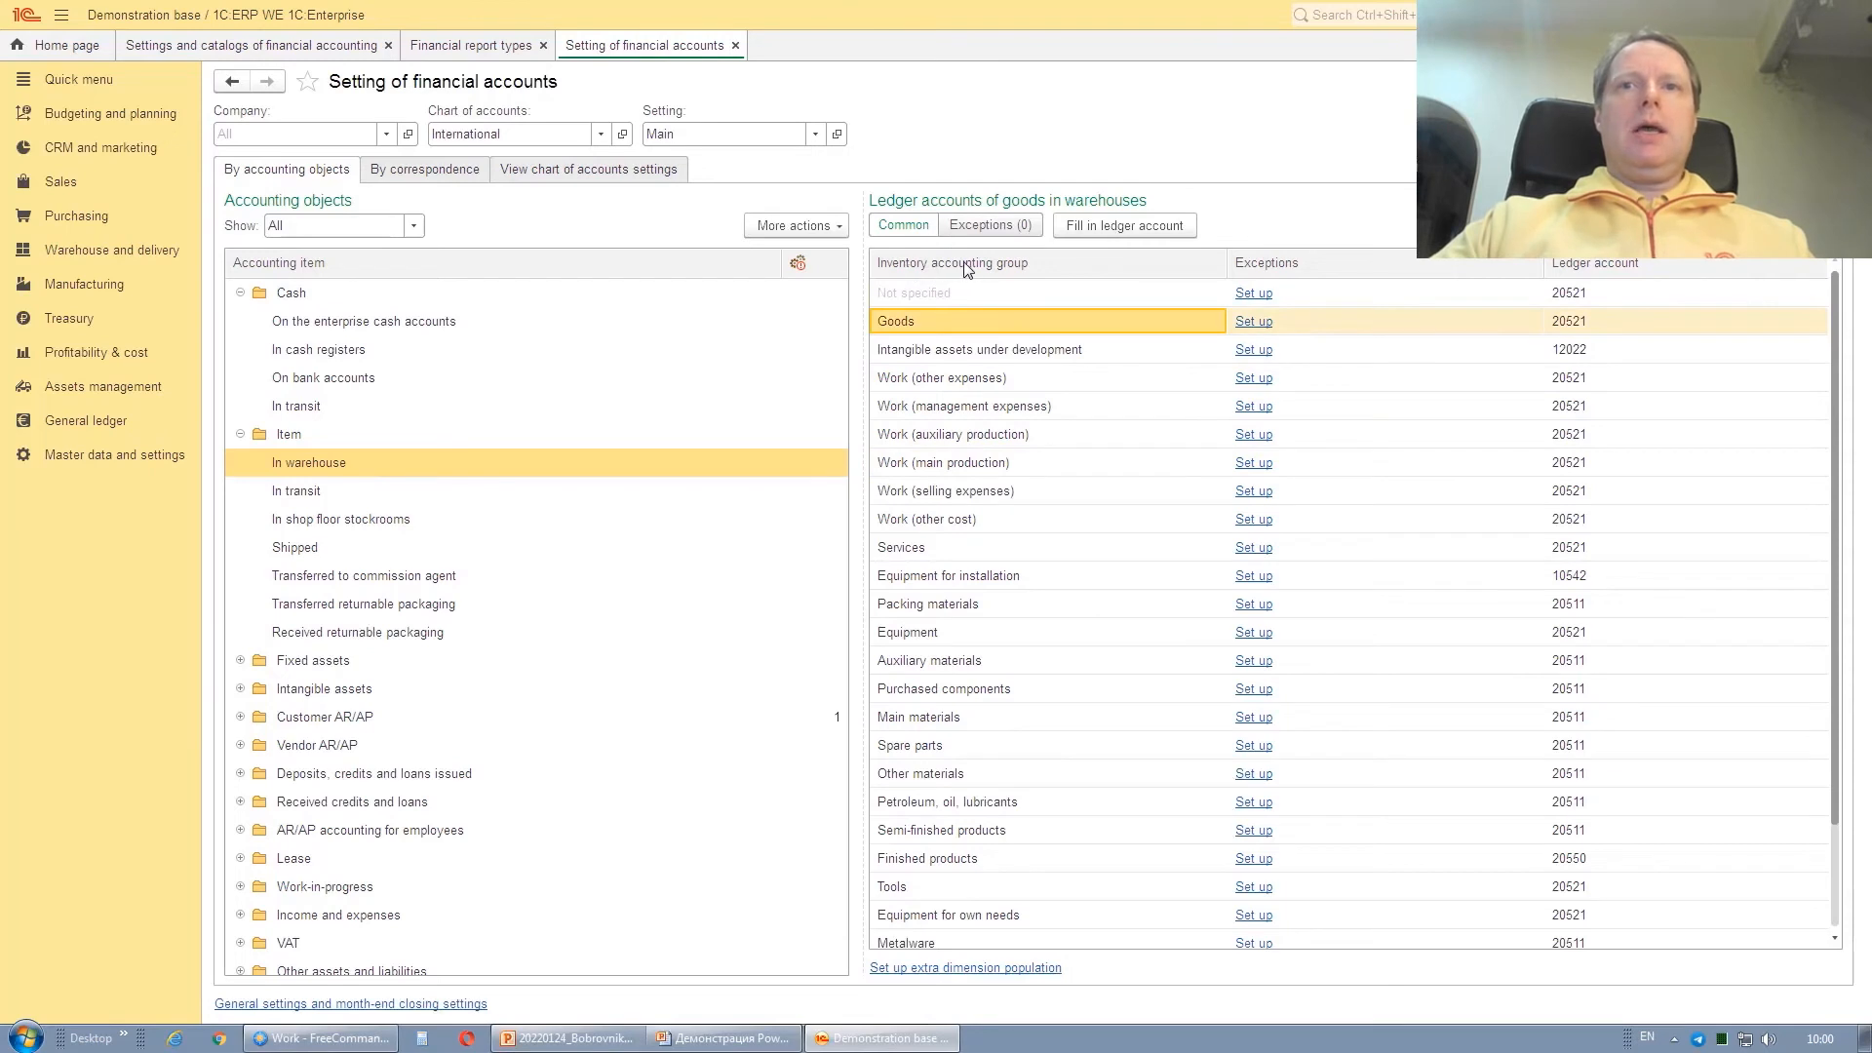
left_click(1623, 330)
left_click(1627, 377)
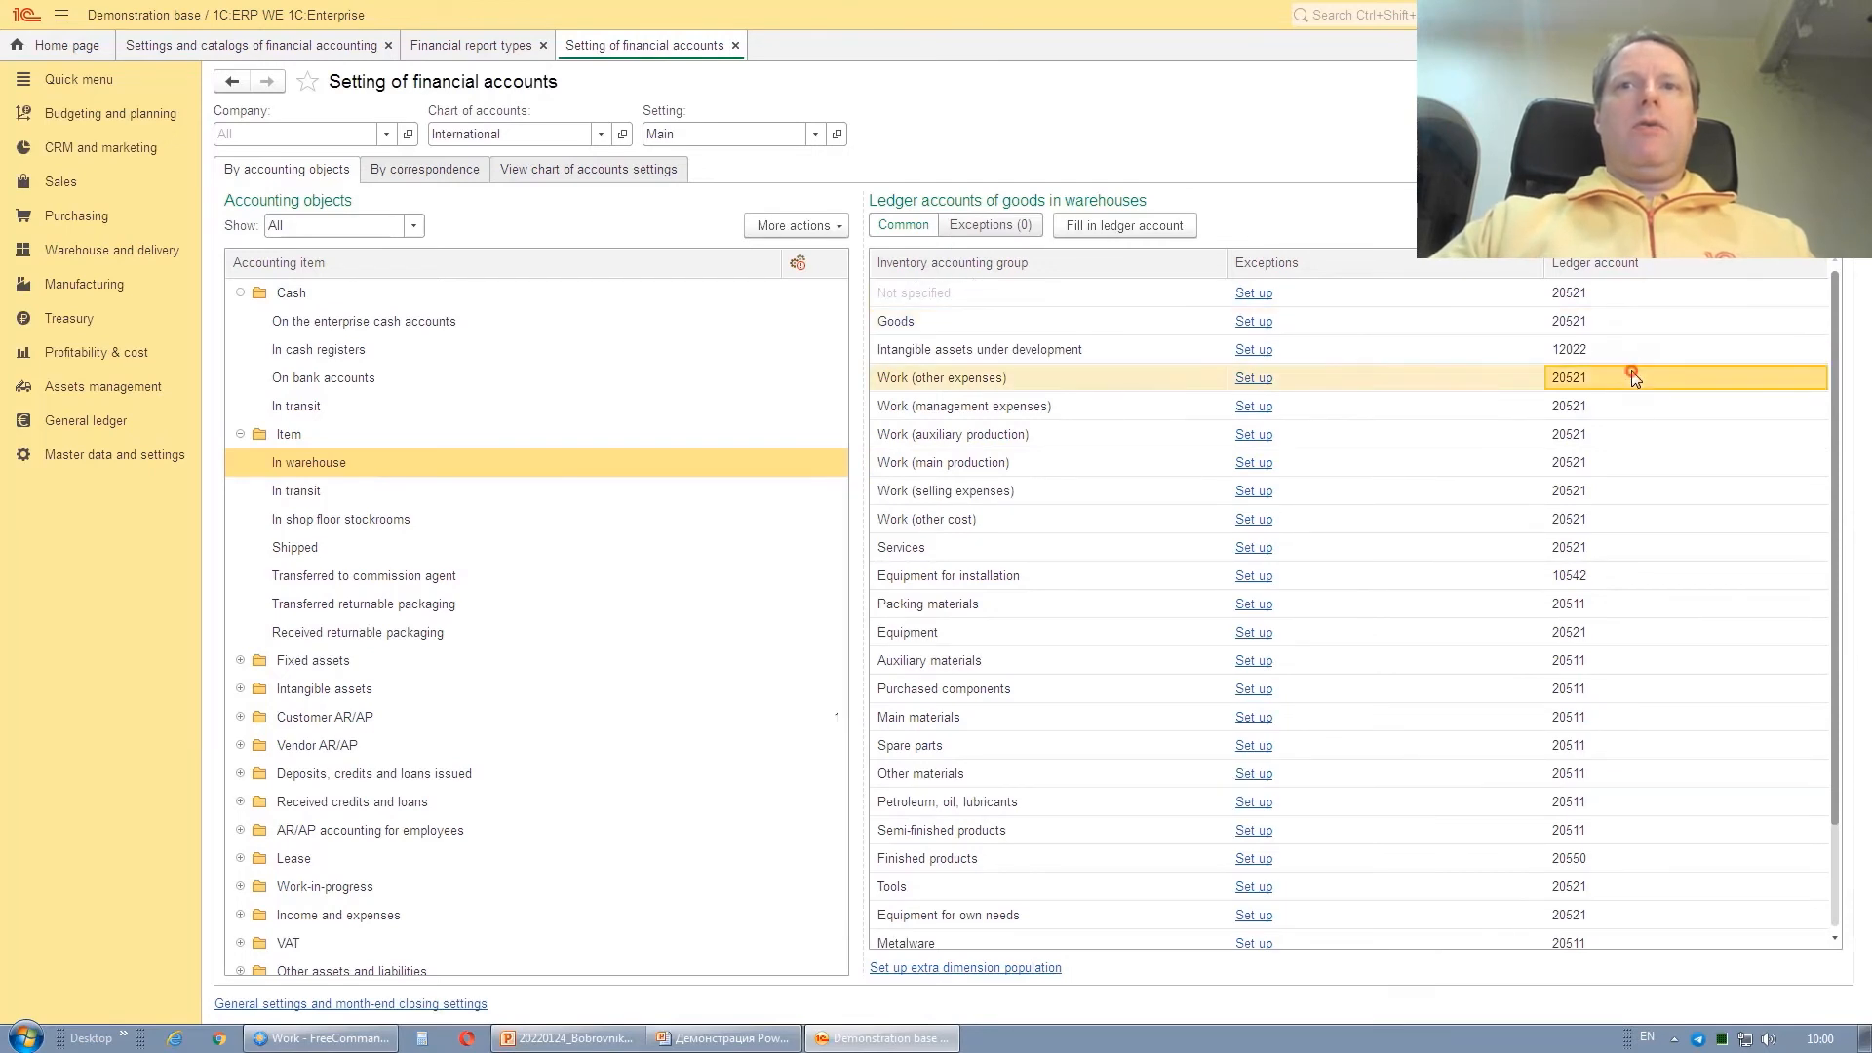
left_click(1648, 465)
left_click(1640, 519)
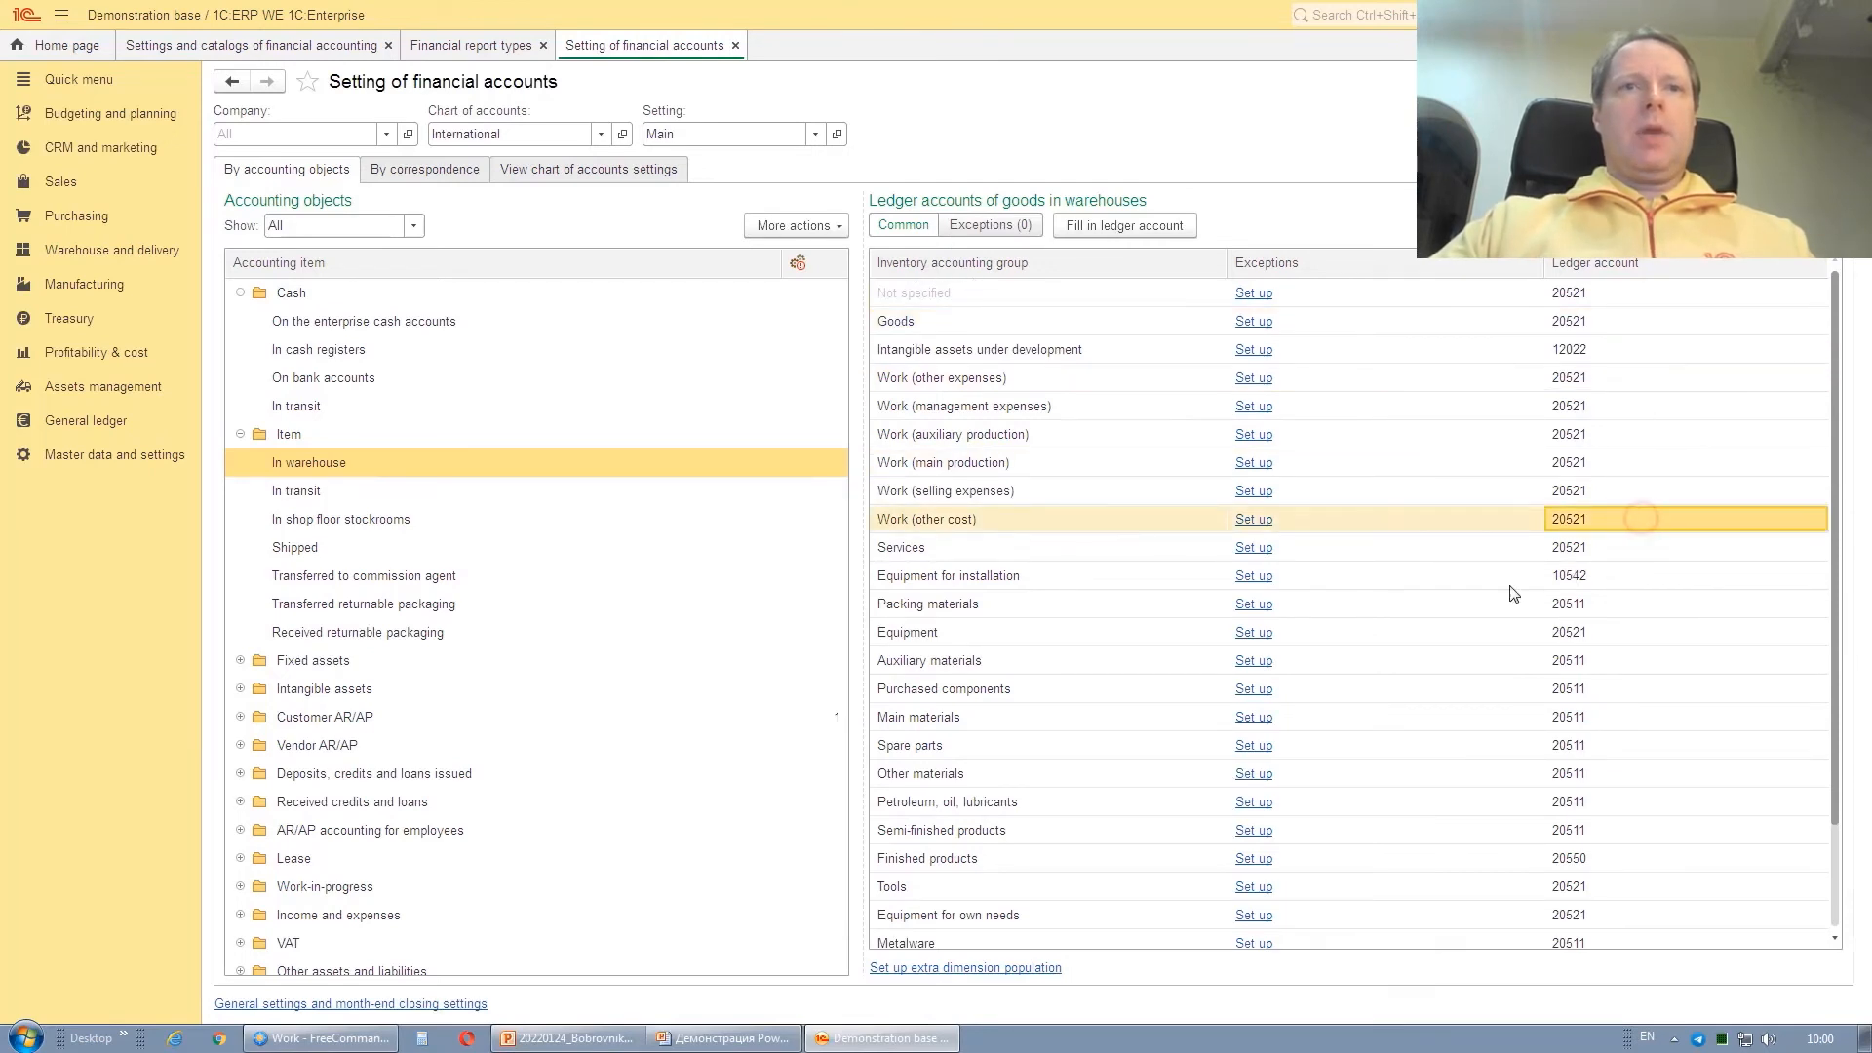
- Show the bulk ledger account assignment for the inventory groups Work (auxiliary production) through Work (selling expenses), and close it without selecting an account
left_click(1003, 436)
left_click(1004, 491, "shift")
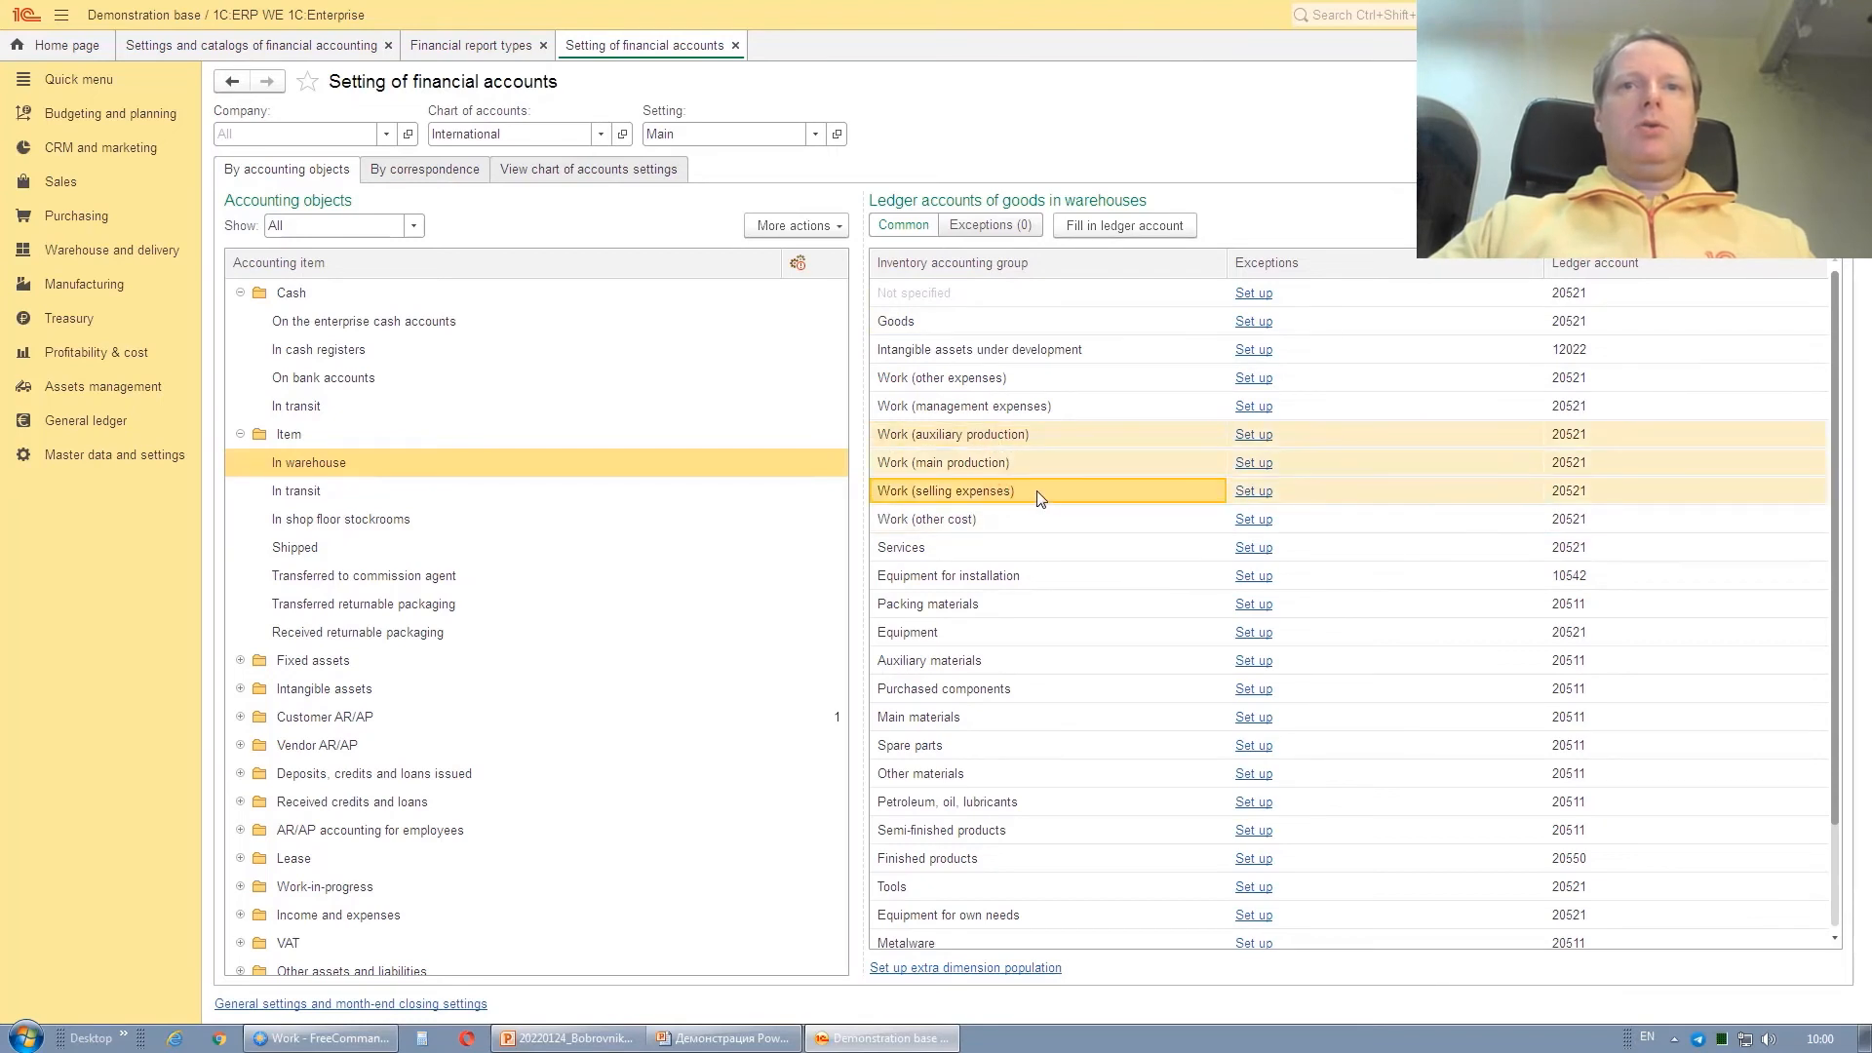
left_click(1112, 227)
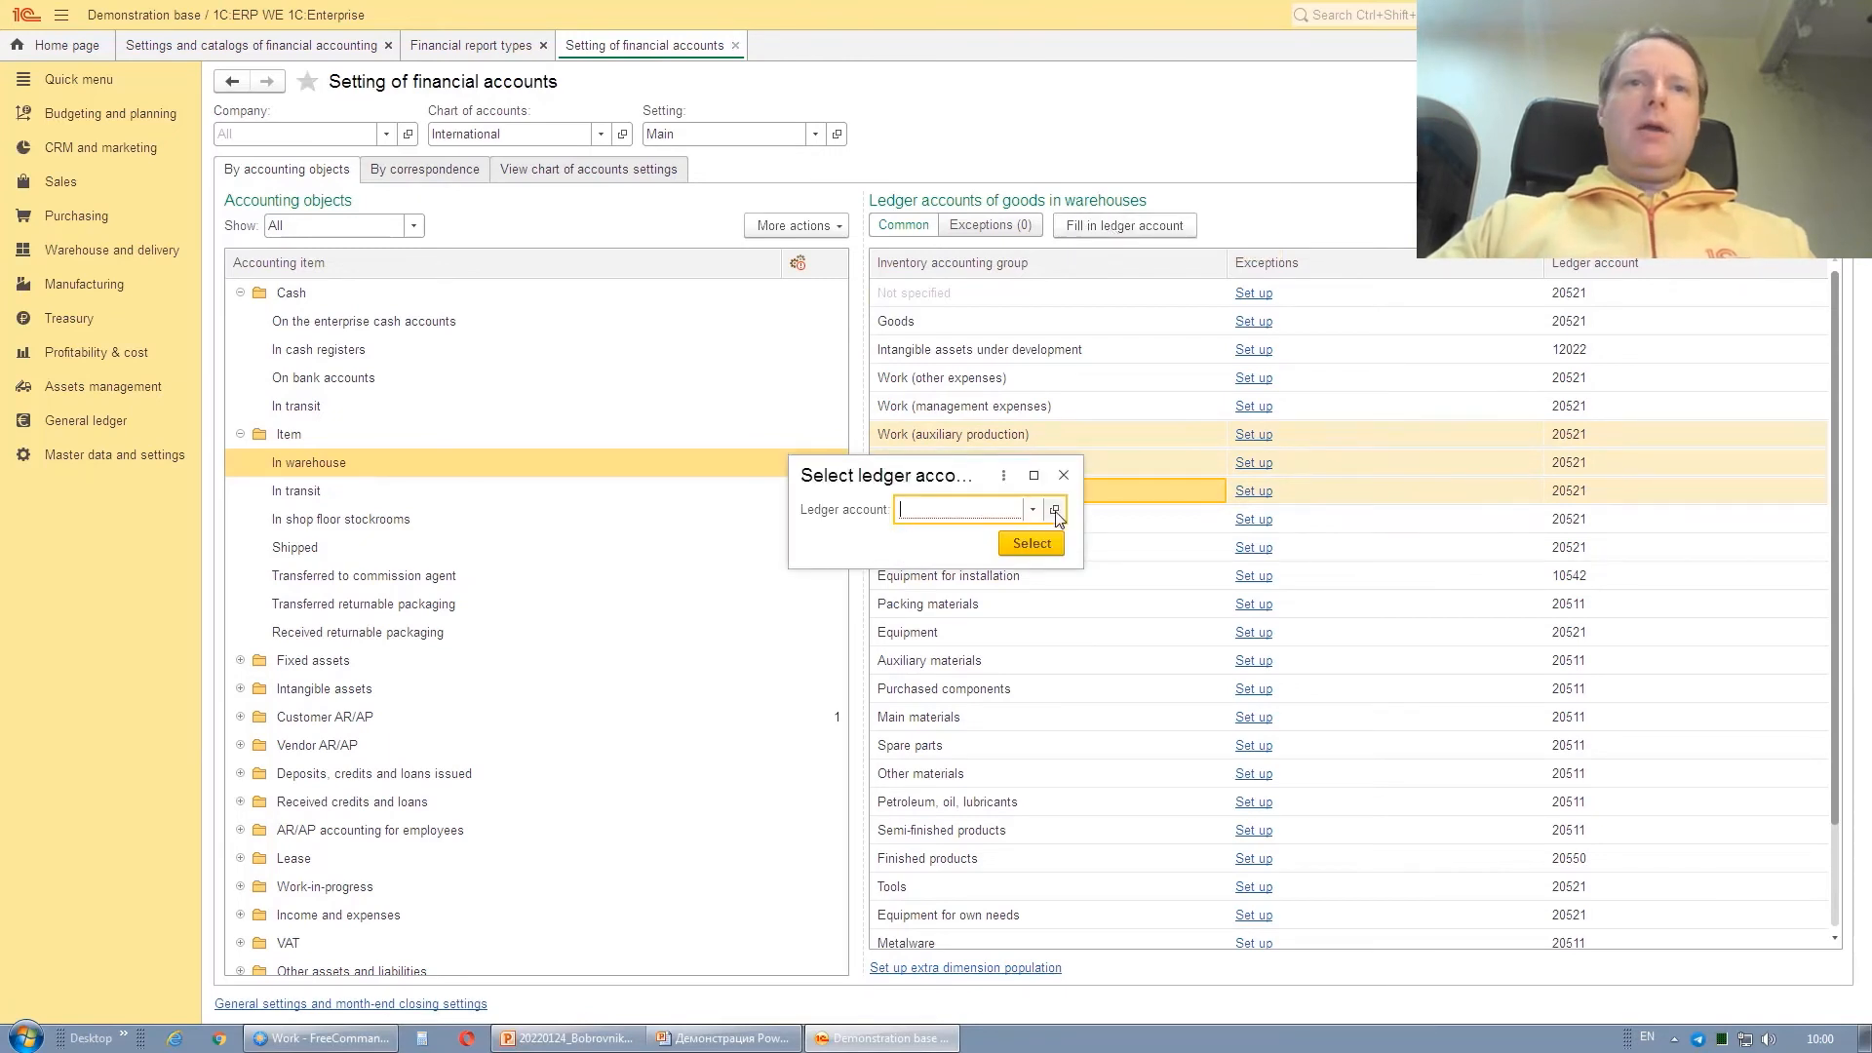
left_click(1064, 475)
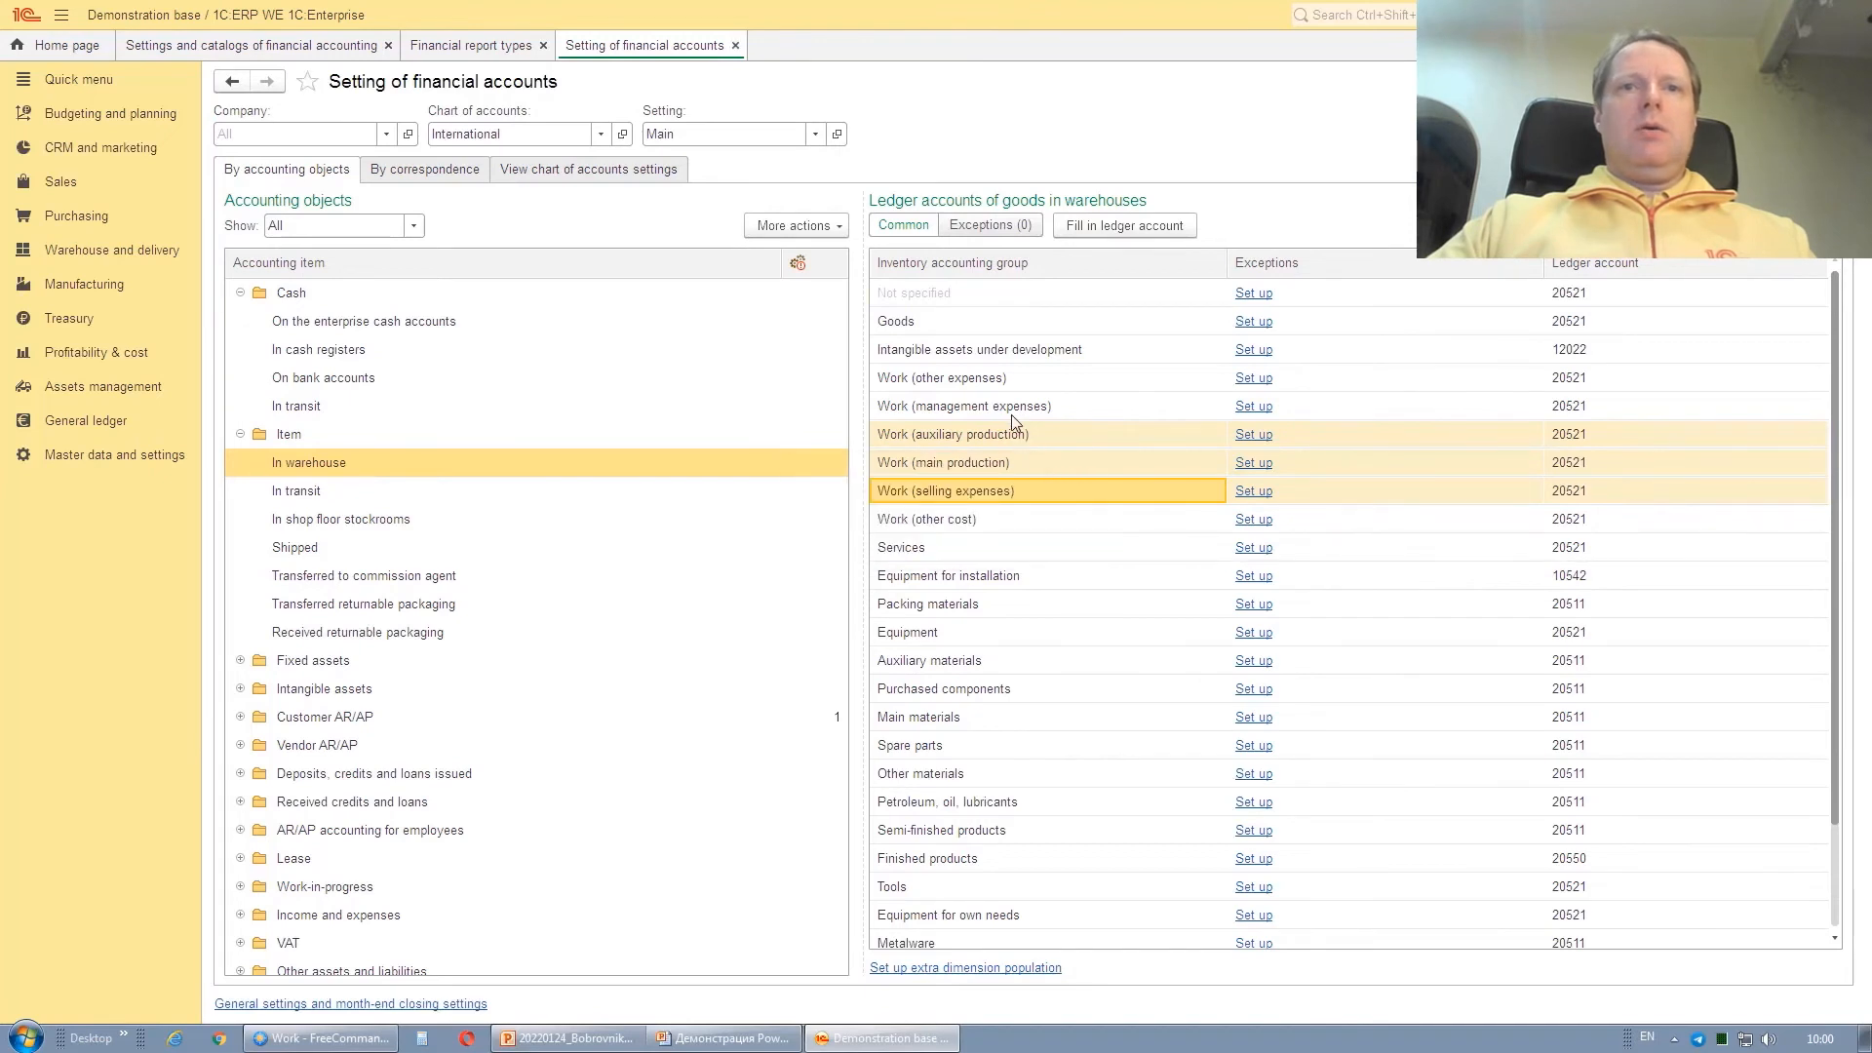
- View the details of the Work (auxiliary production) inventory accounting group and close its card
left_click(1010, 414)
left_click(1011, 433)
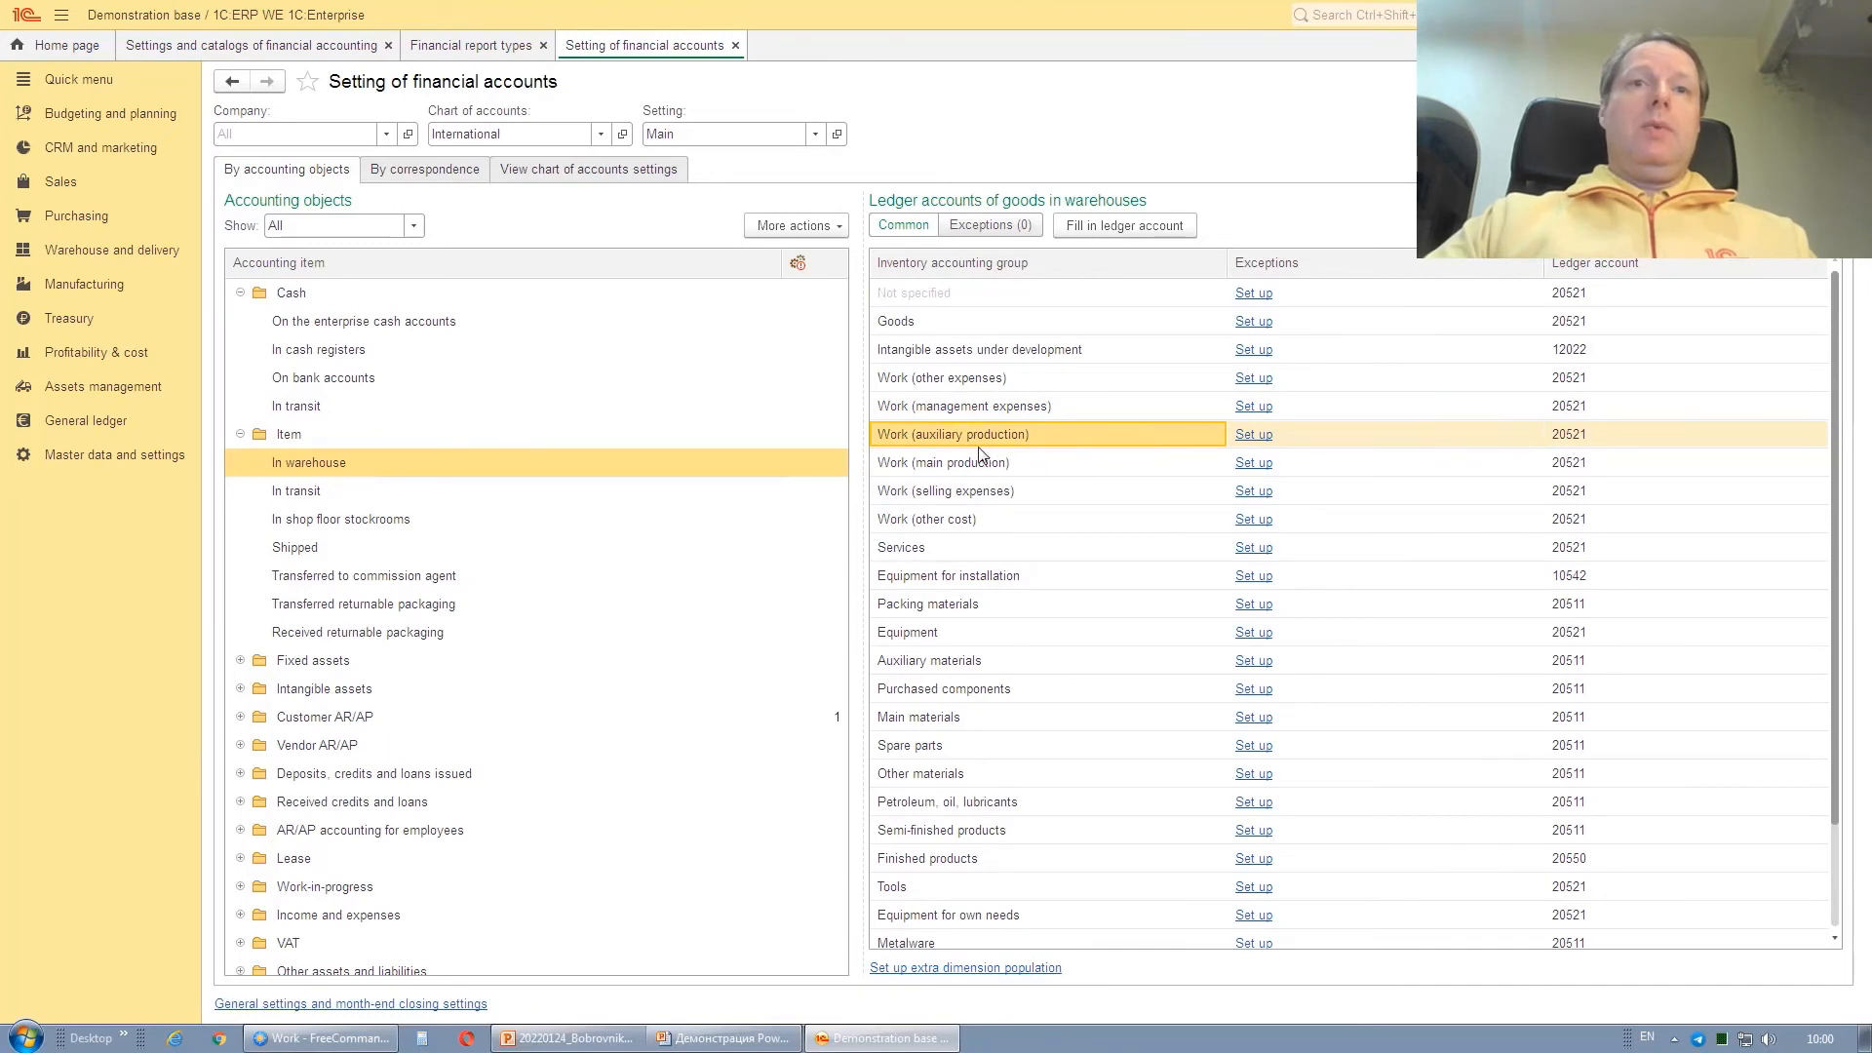
double_click(938, 432)
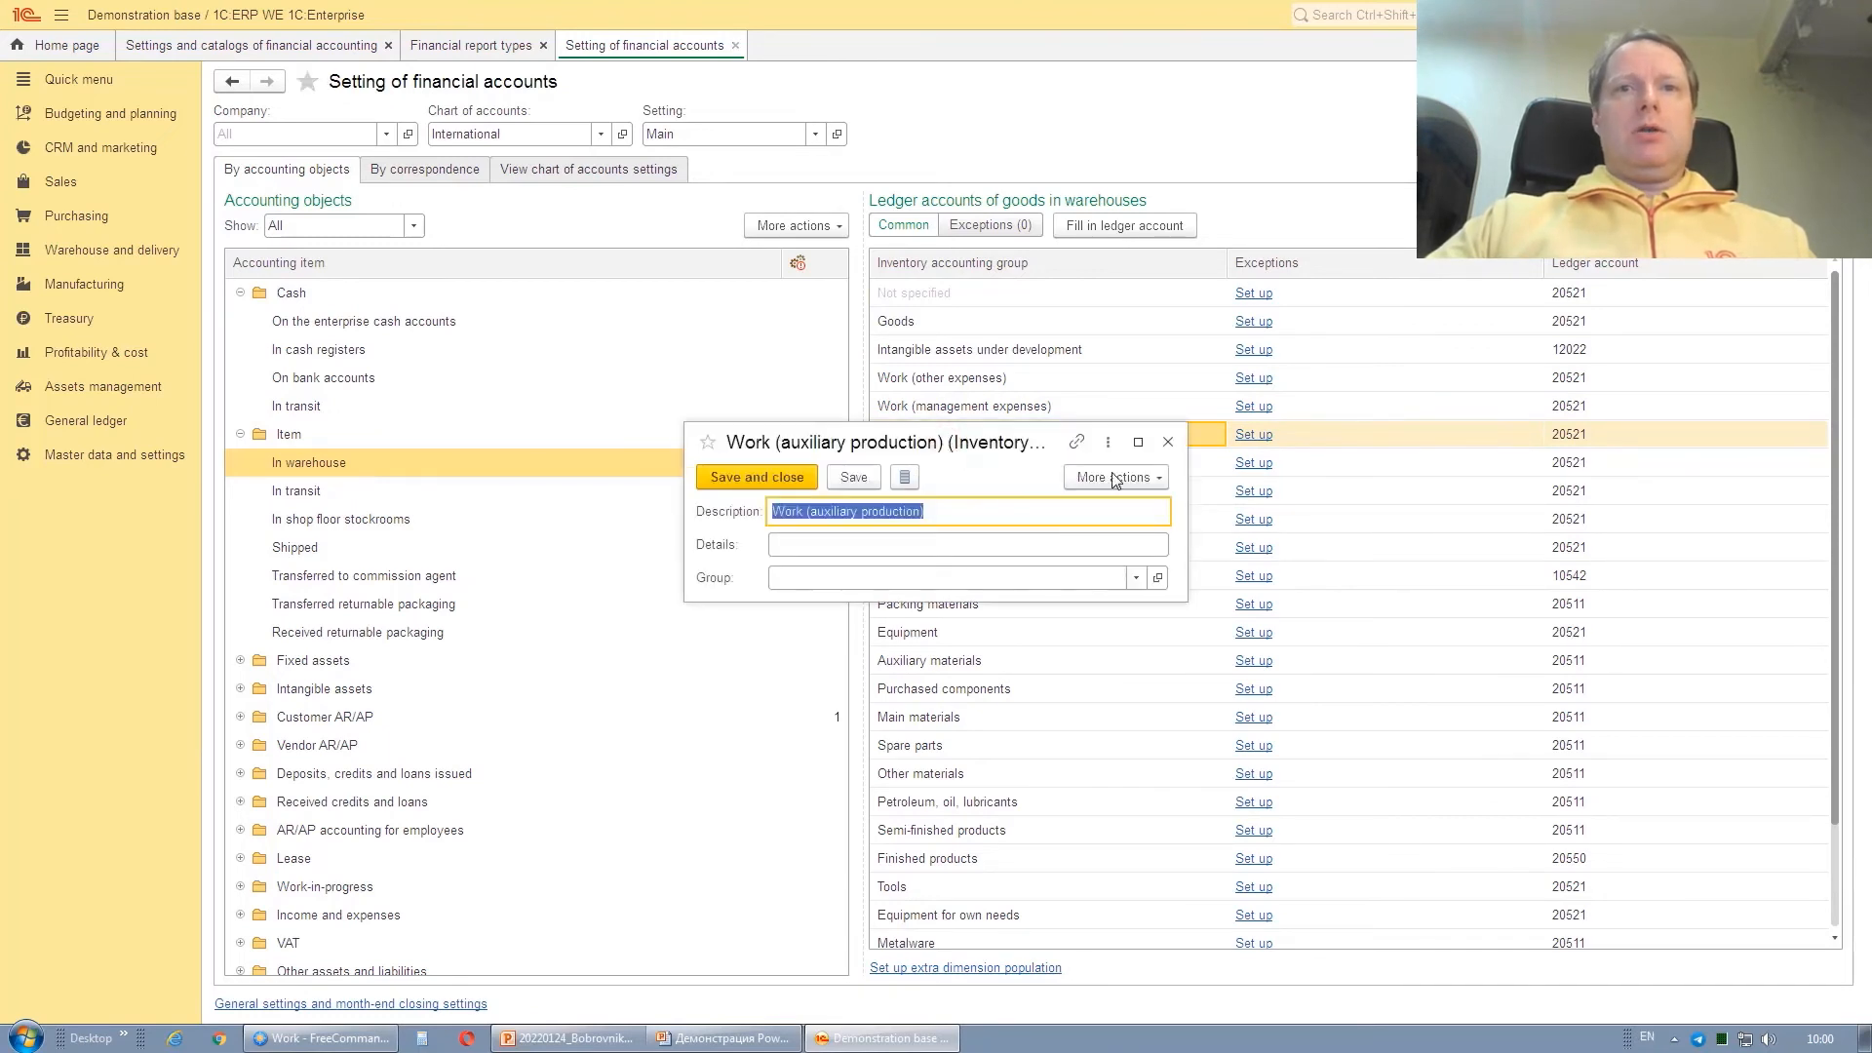
left_click(1168, 442)
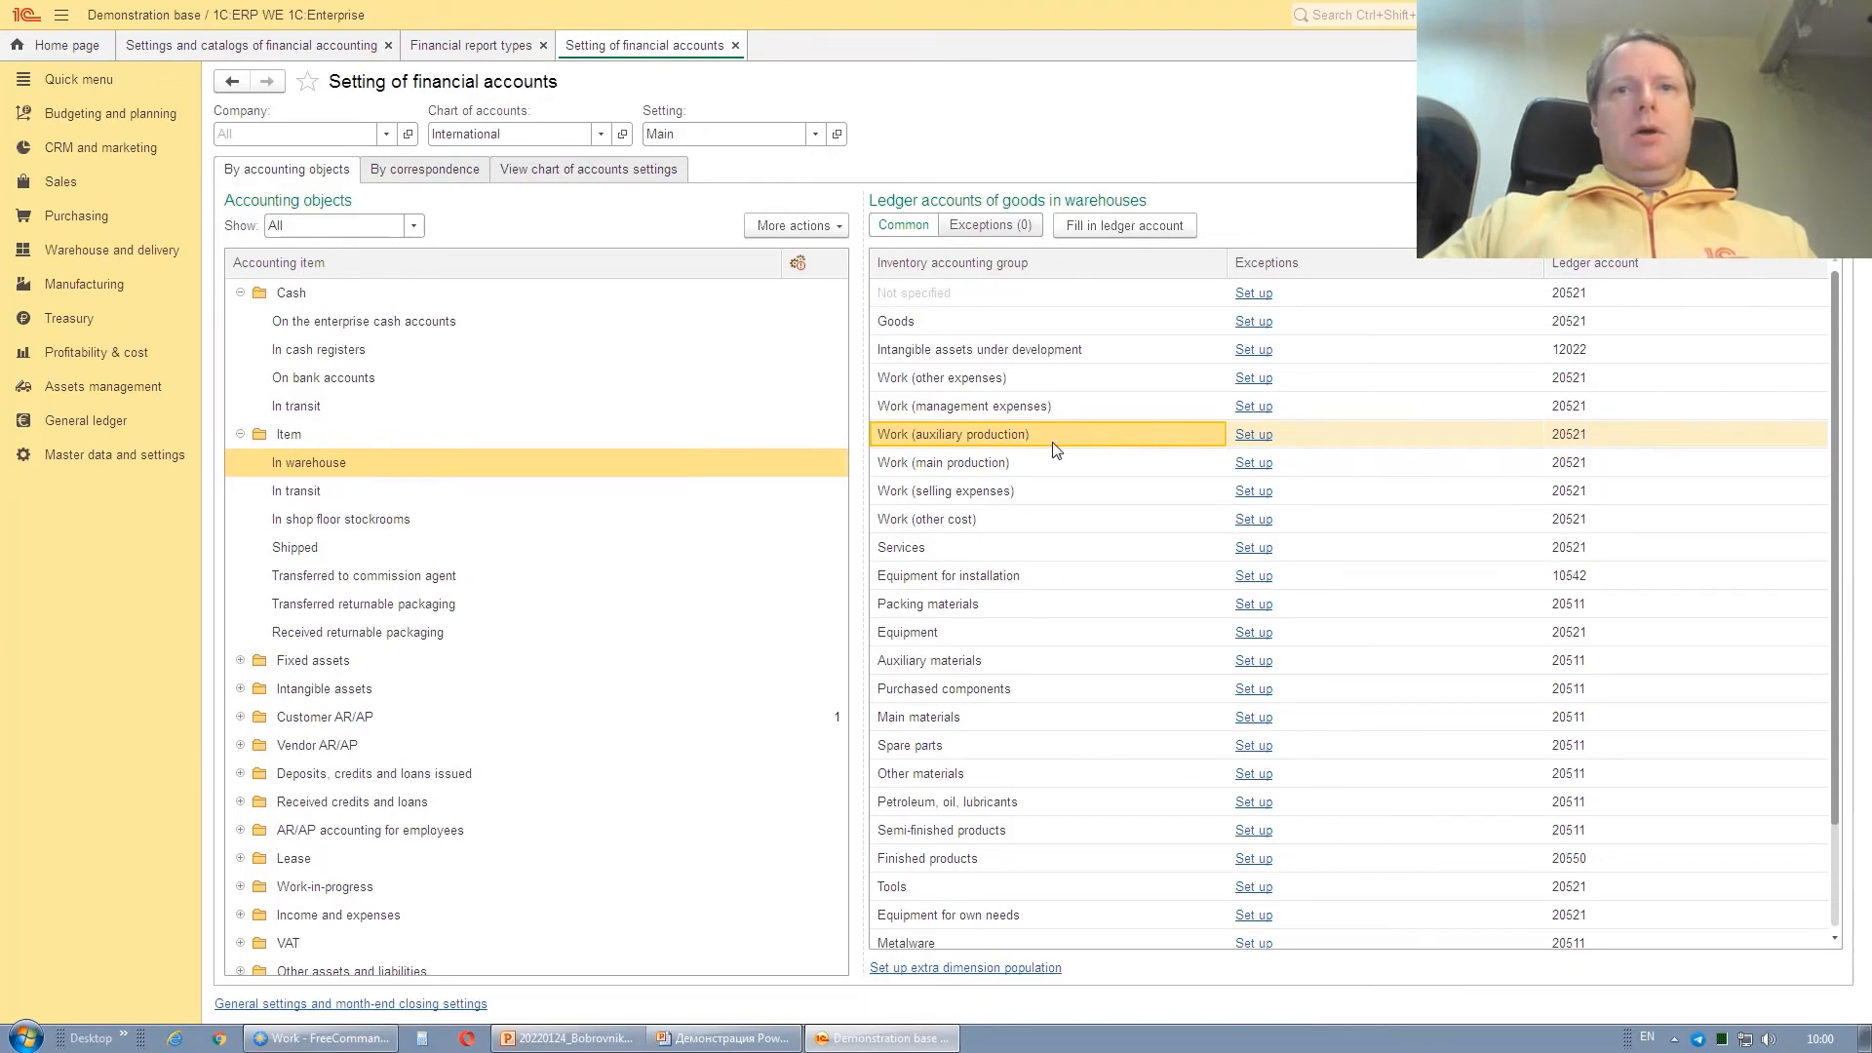
- Examine the company and warehouse options for a Work (auxiliary production) ledger account exception, close it unsaved, and return to the common settings
left_click(325, 465)
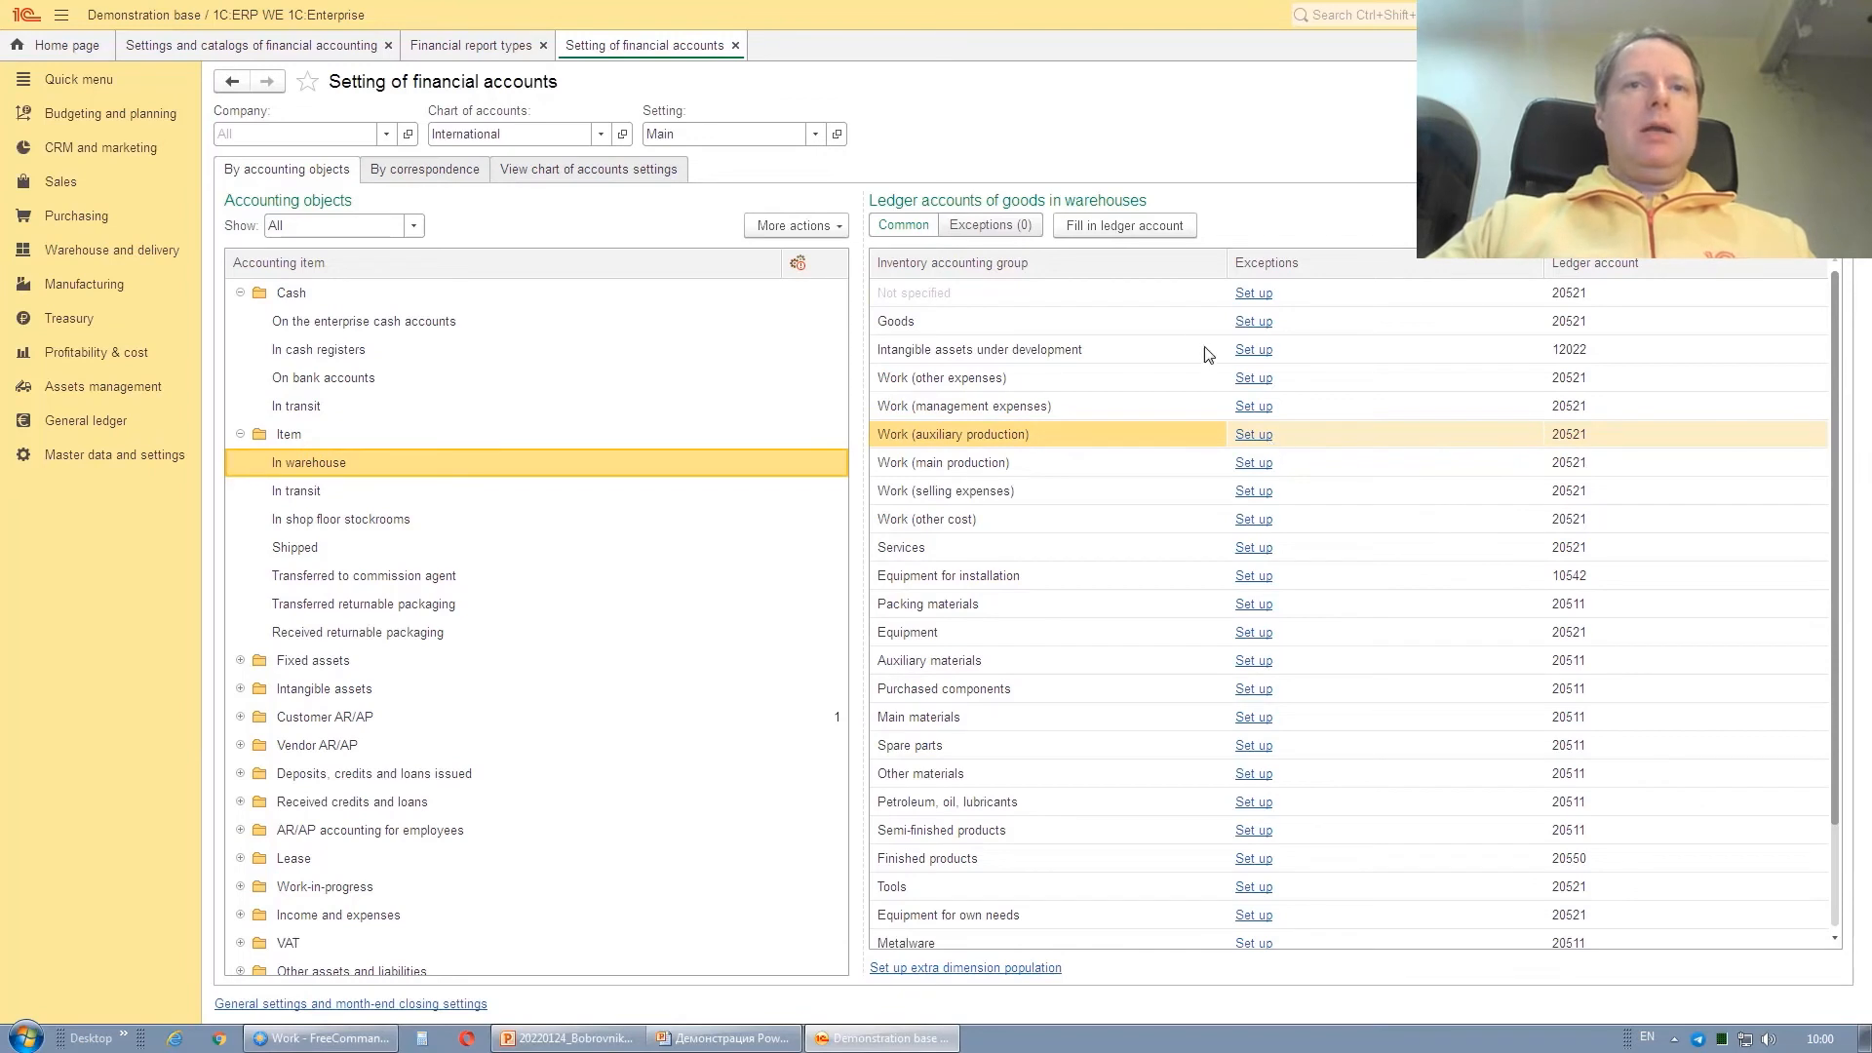
left_click(1258, 435)
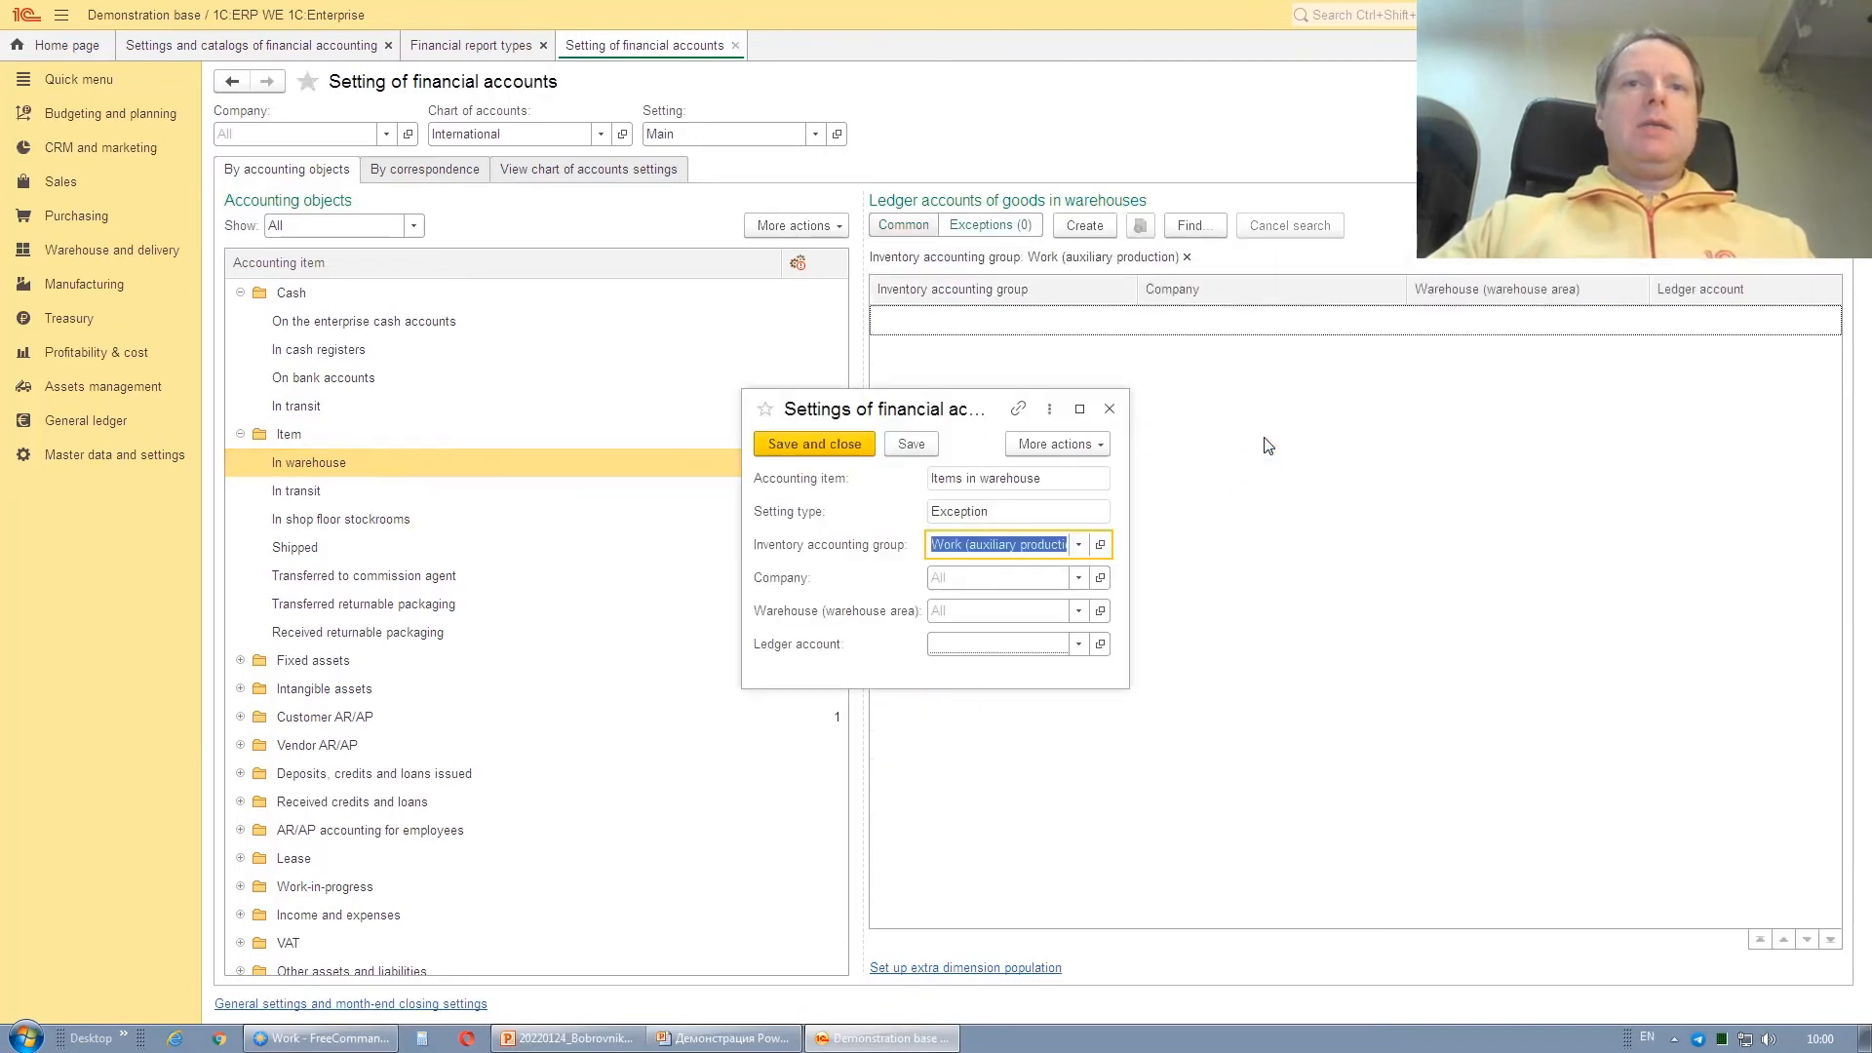
left_click(960, 577)
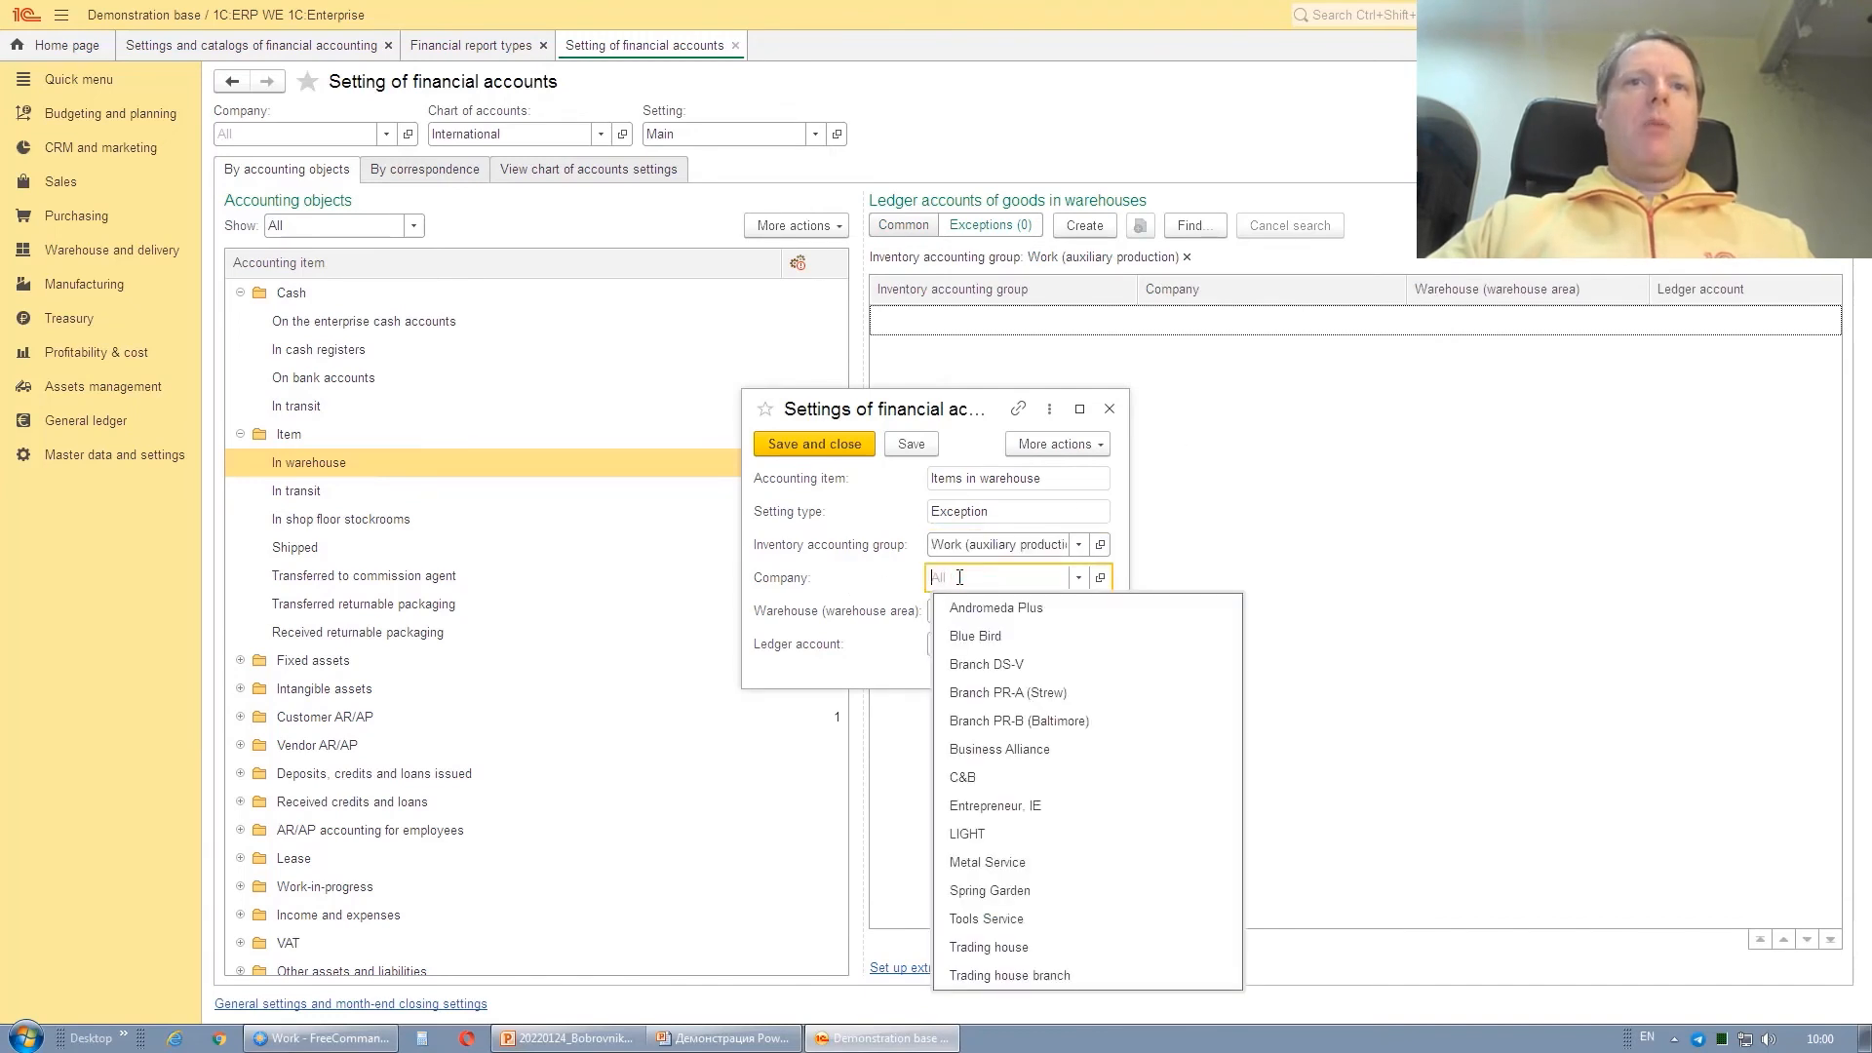
left_click(959, 578)
left_click(961, 612)
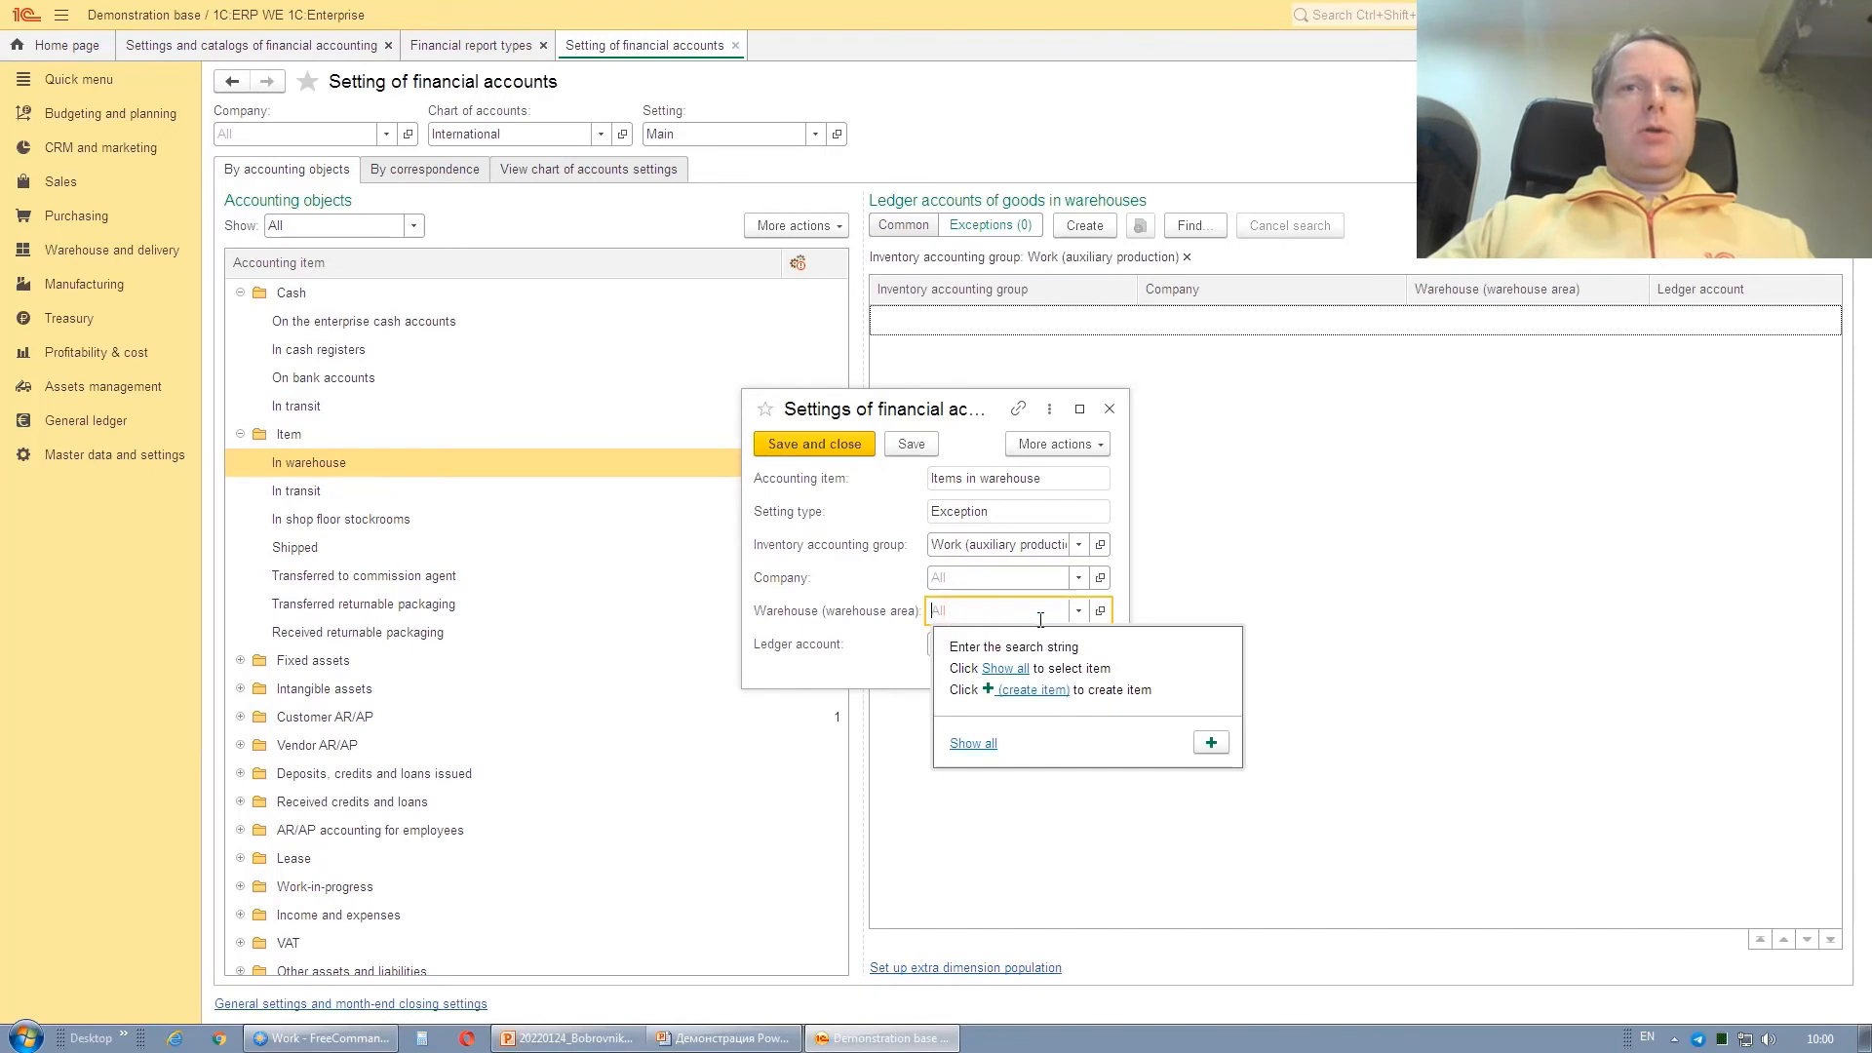
left_click(985, 578)
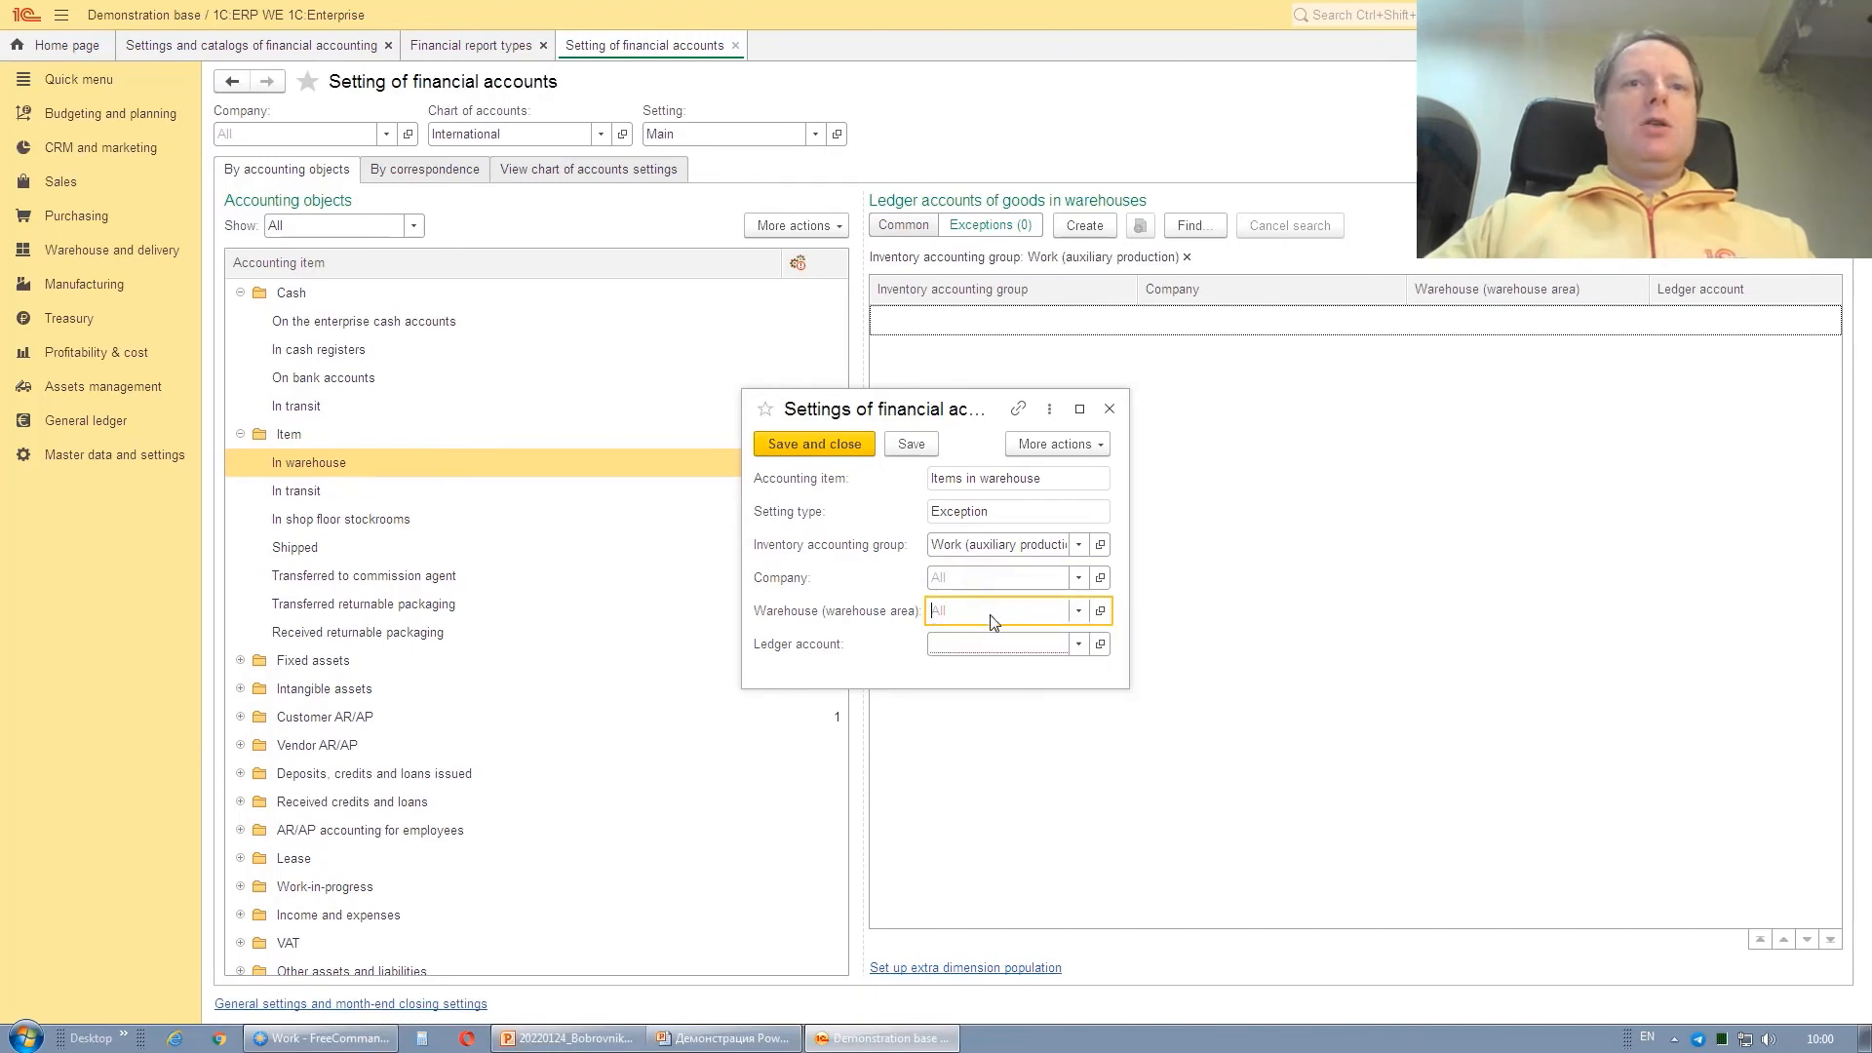
left_click(1109, 410)
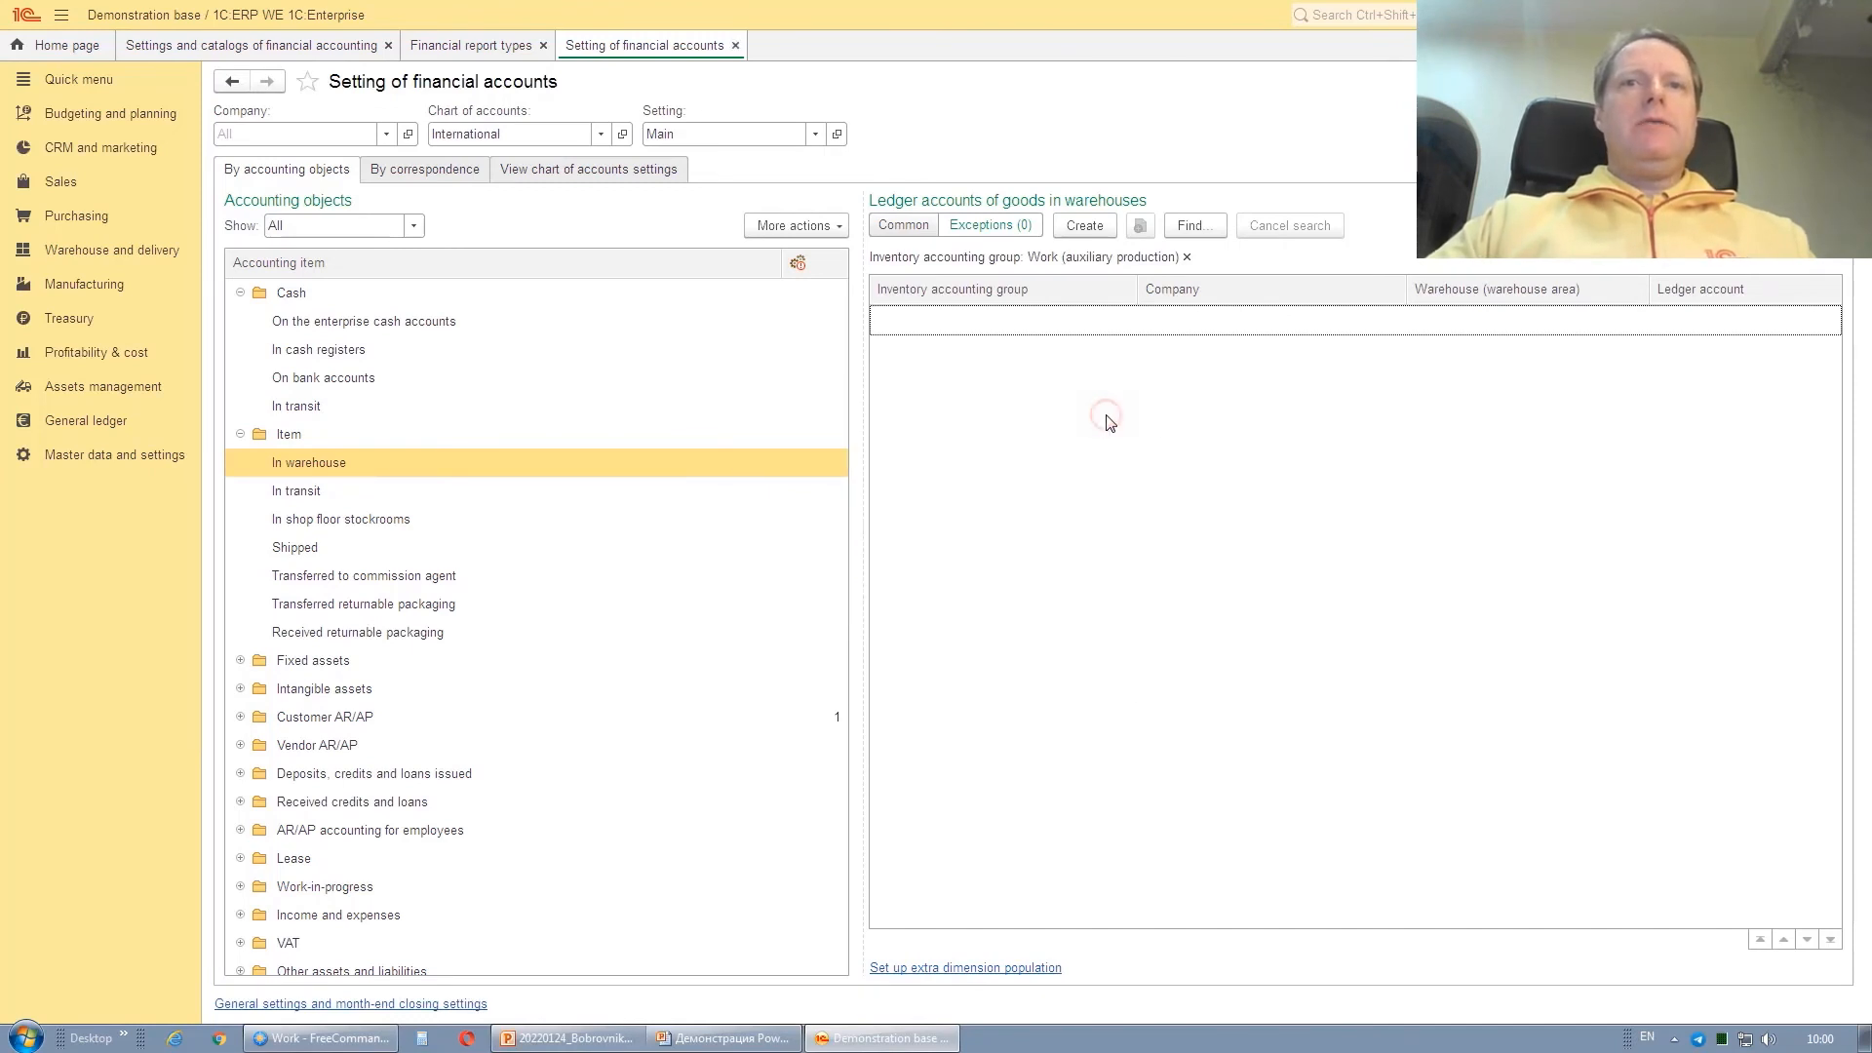
left_click(904, 225)
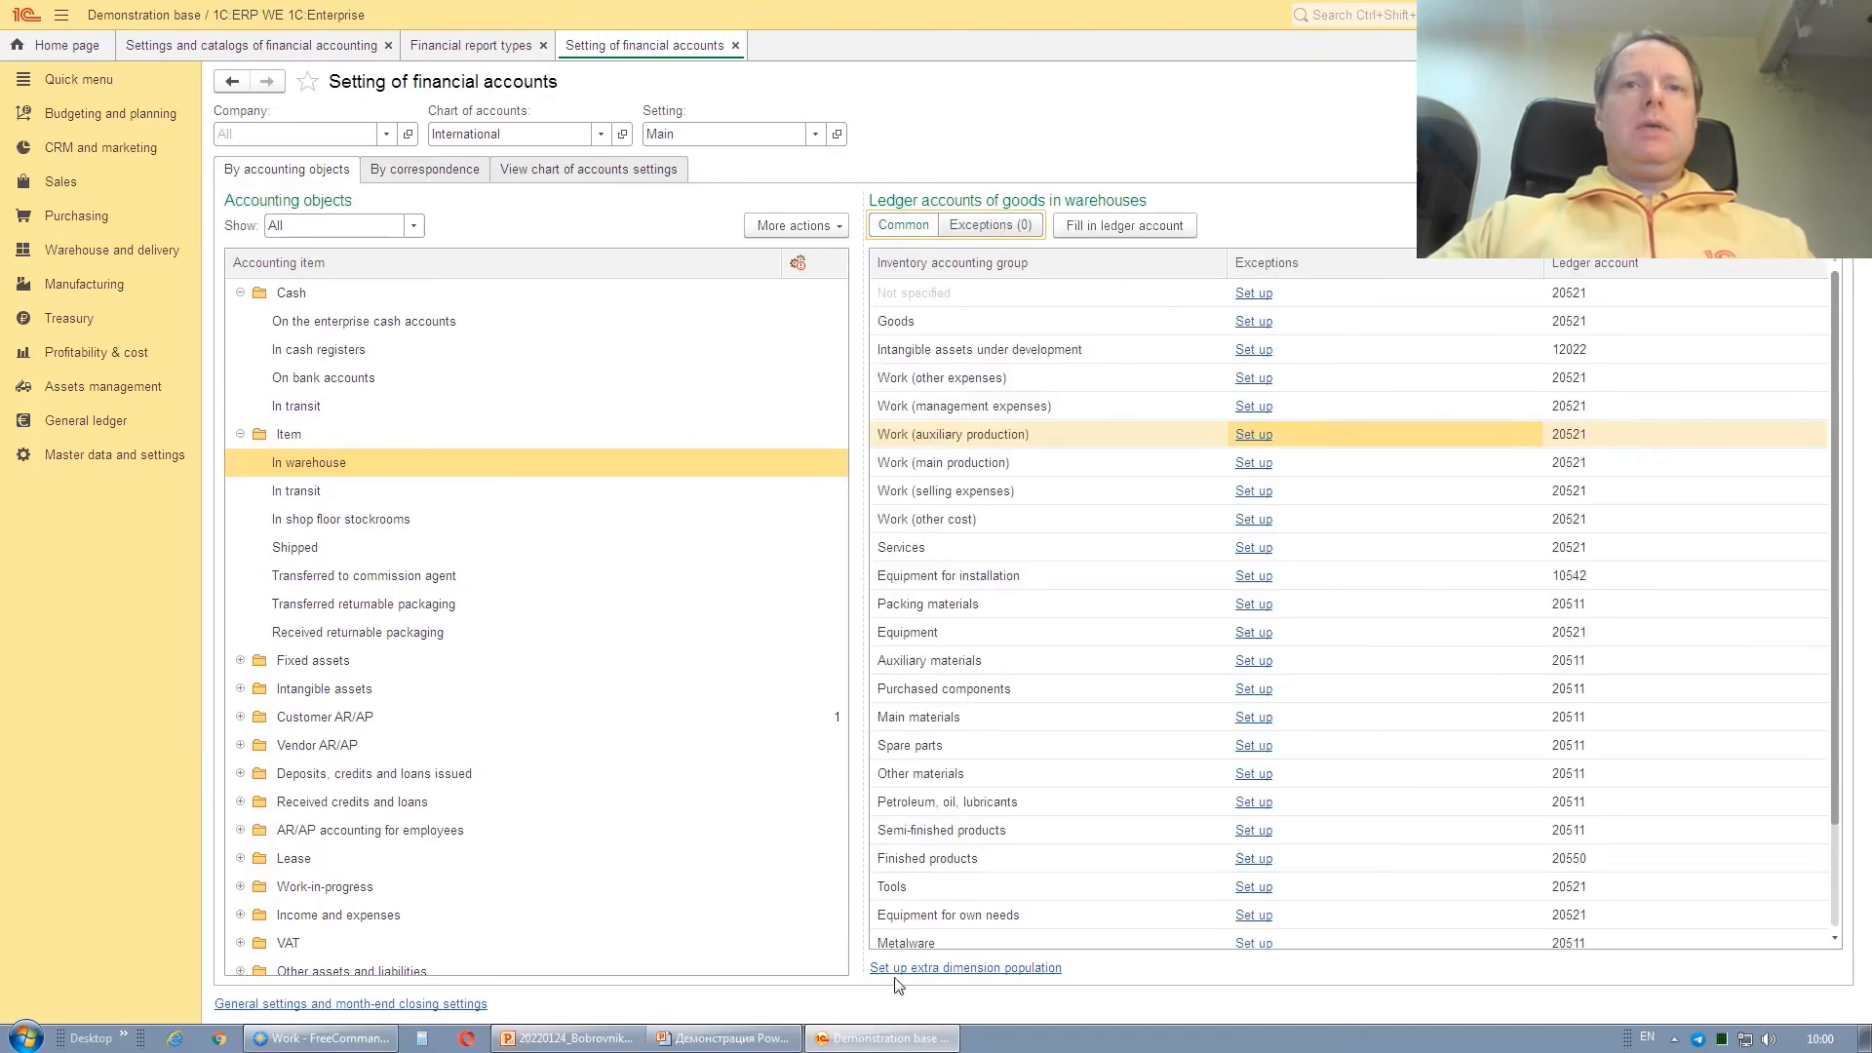
- Examine how extra dimensions are filled on account 20511 for items in warehouse, and close the extra dimension settings
left_click(989, 970)
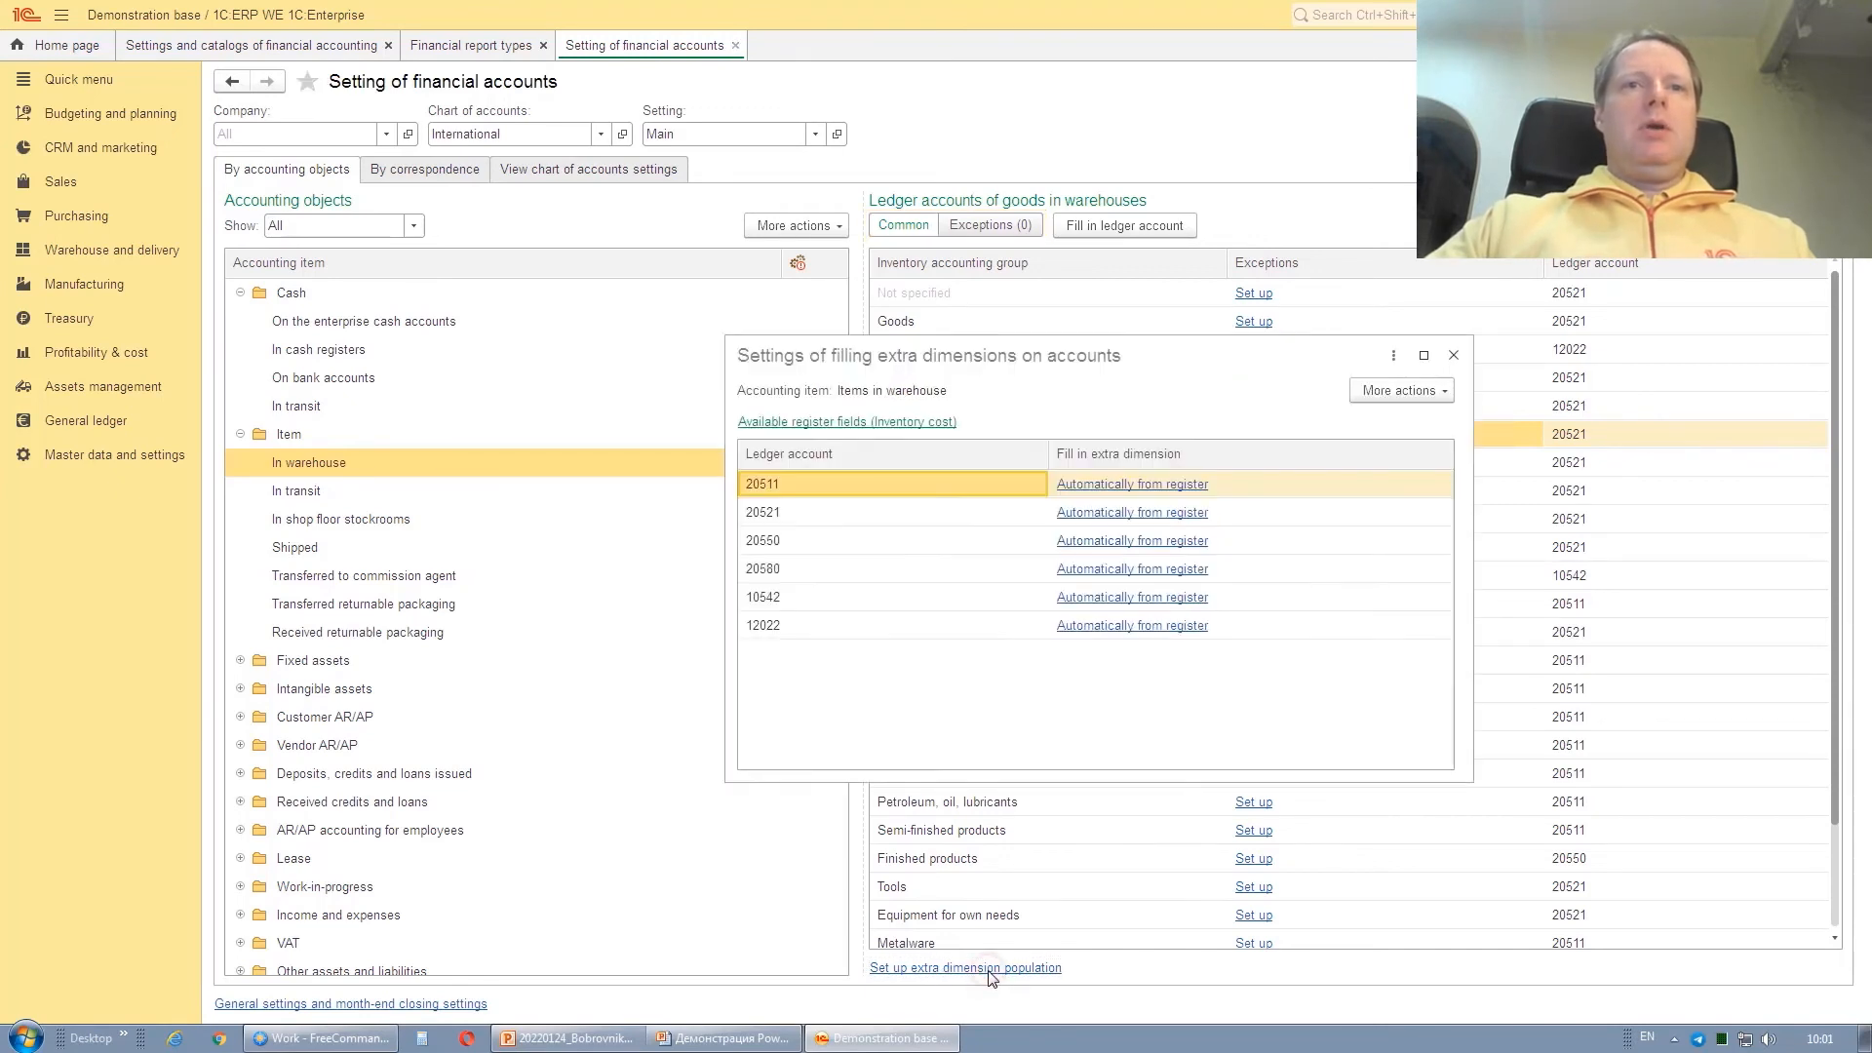
left_click(1175, 485)
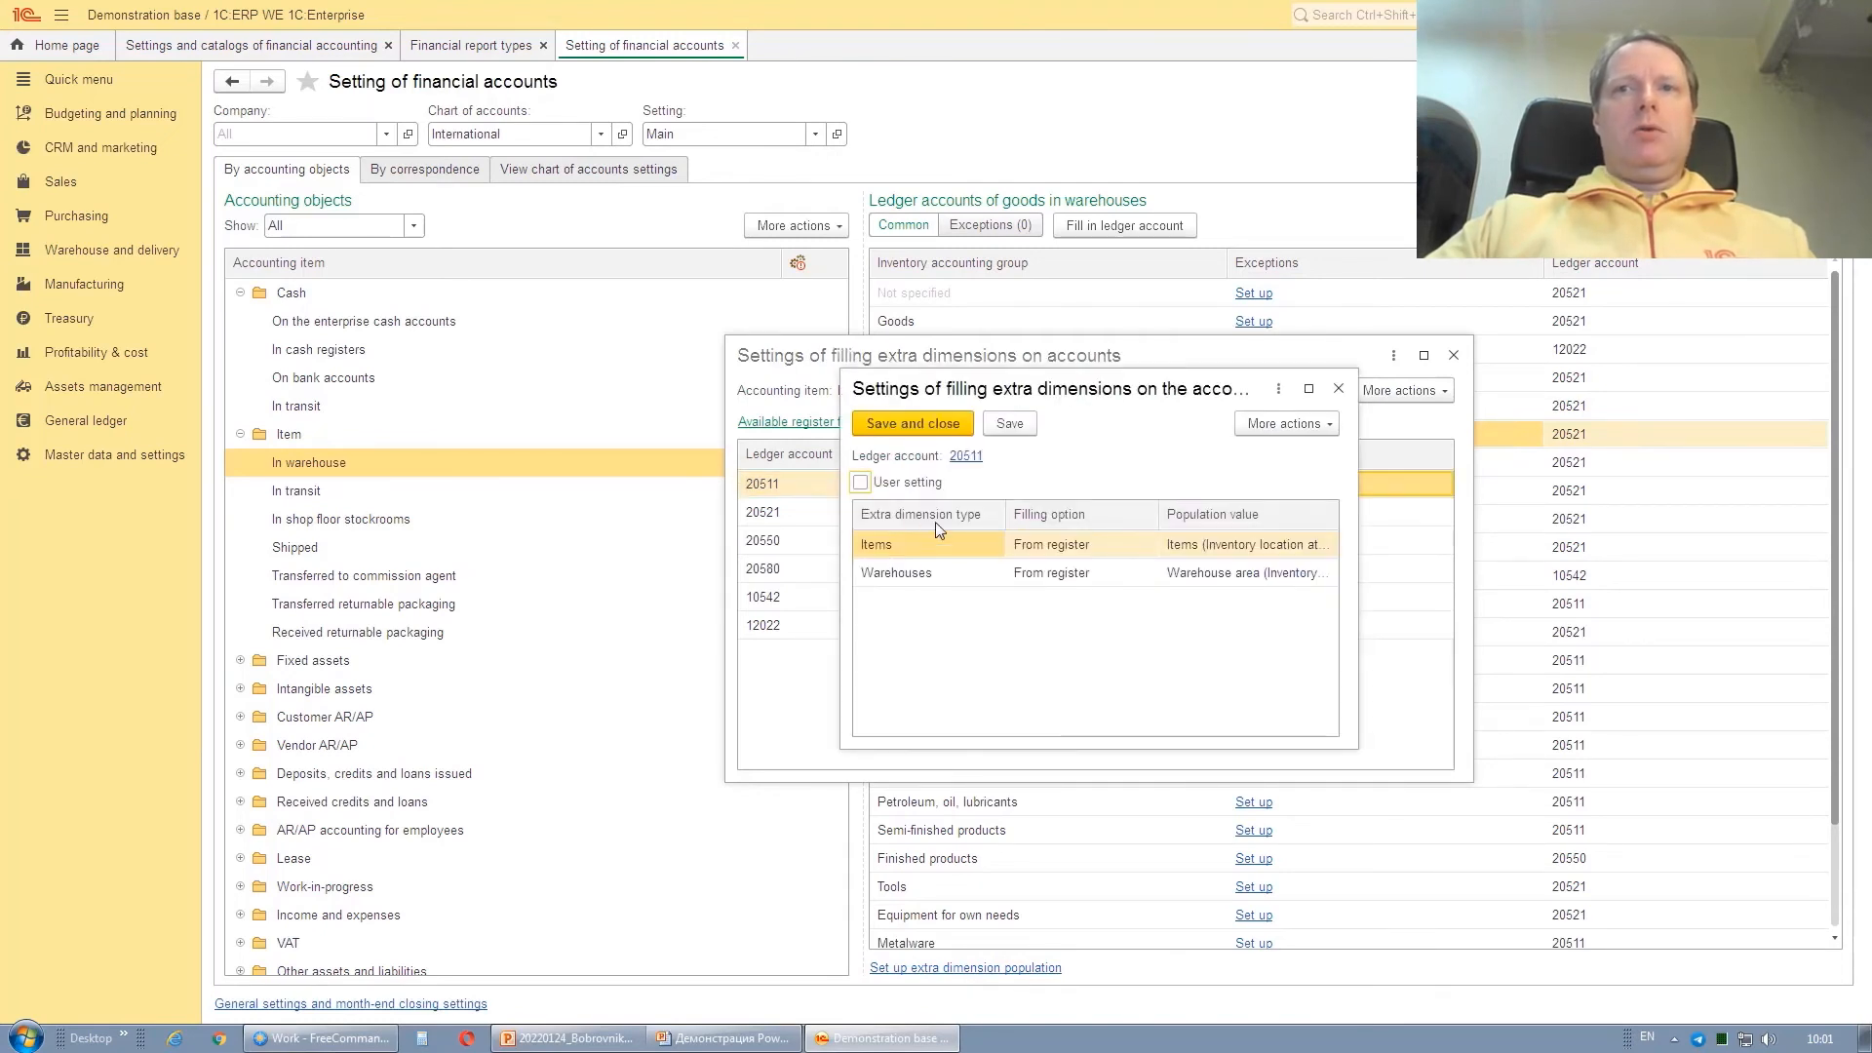
left_click(1121, 554)
left_click(1277, 544)
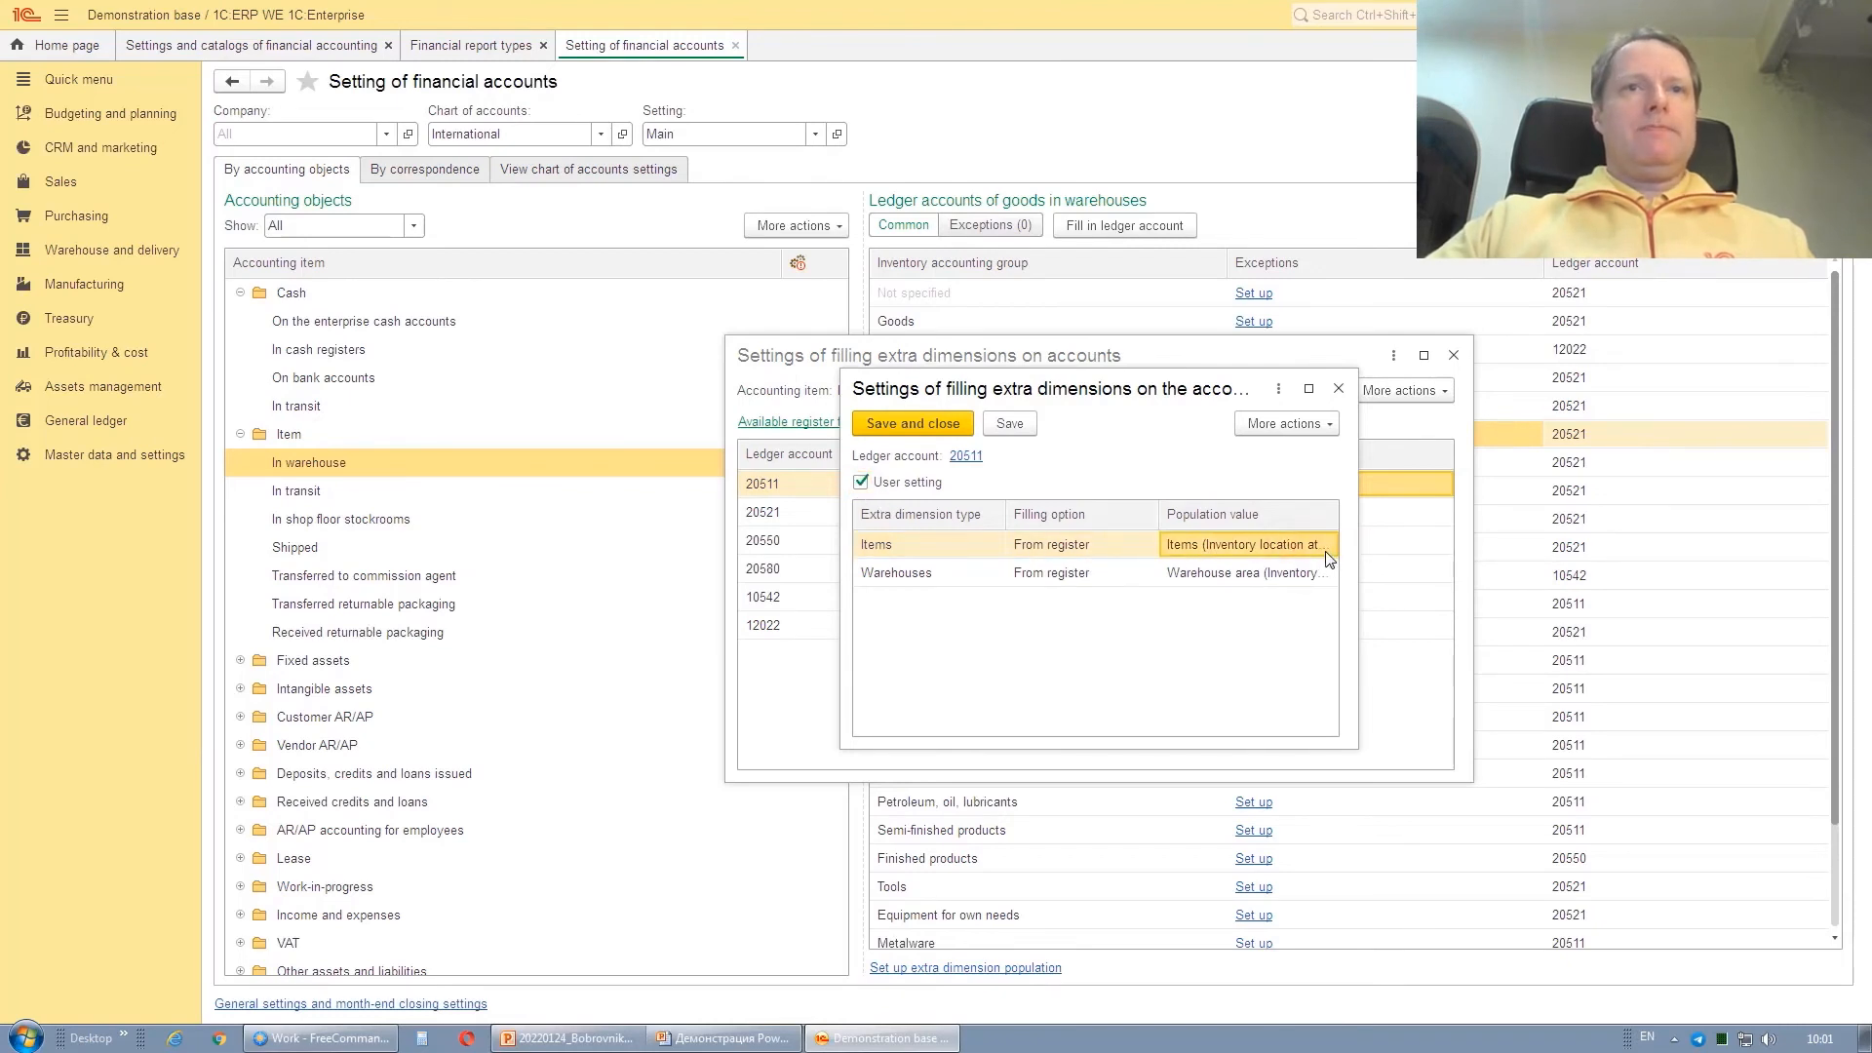
left_click(1341, 390)
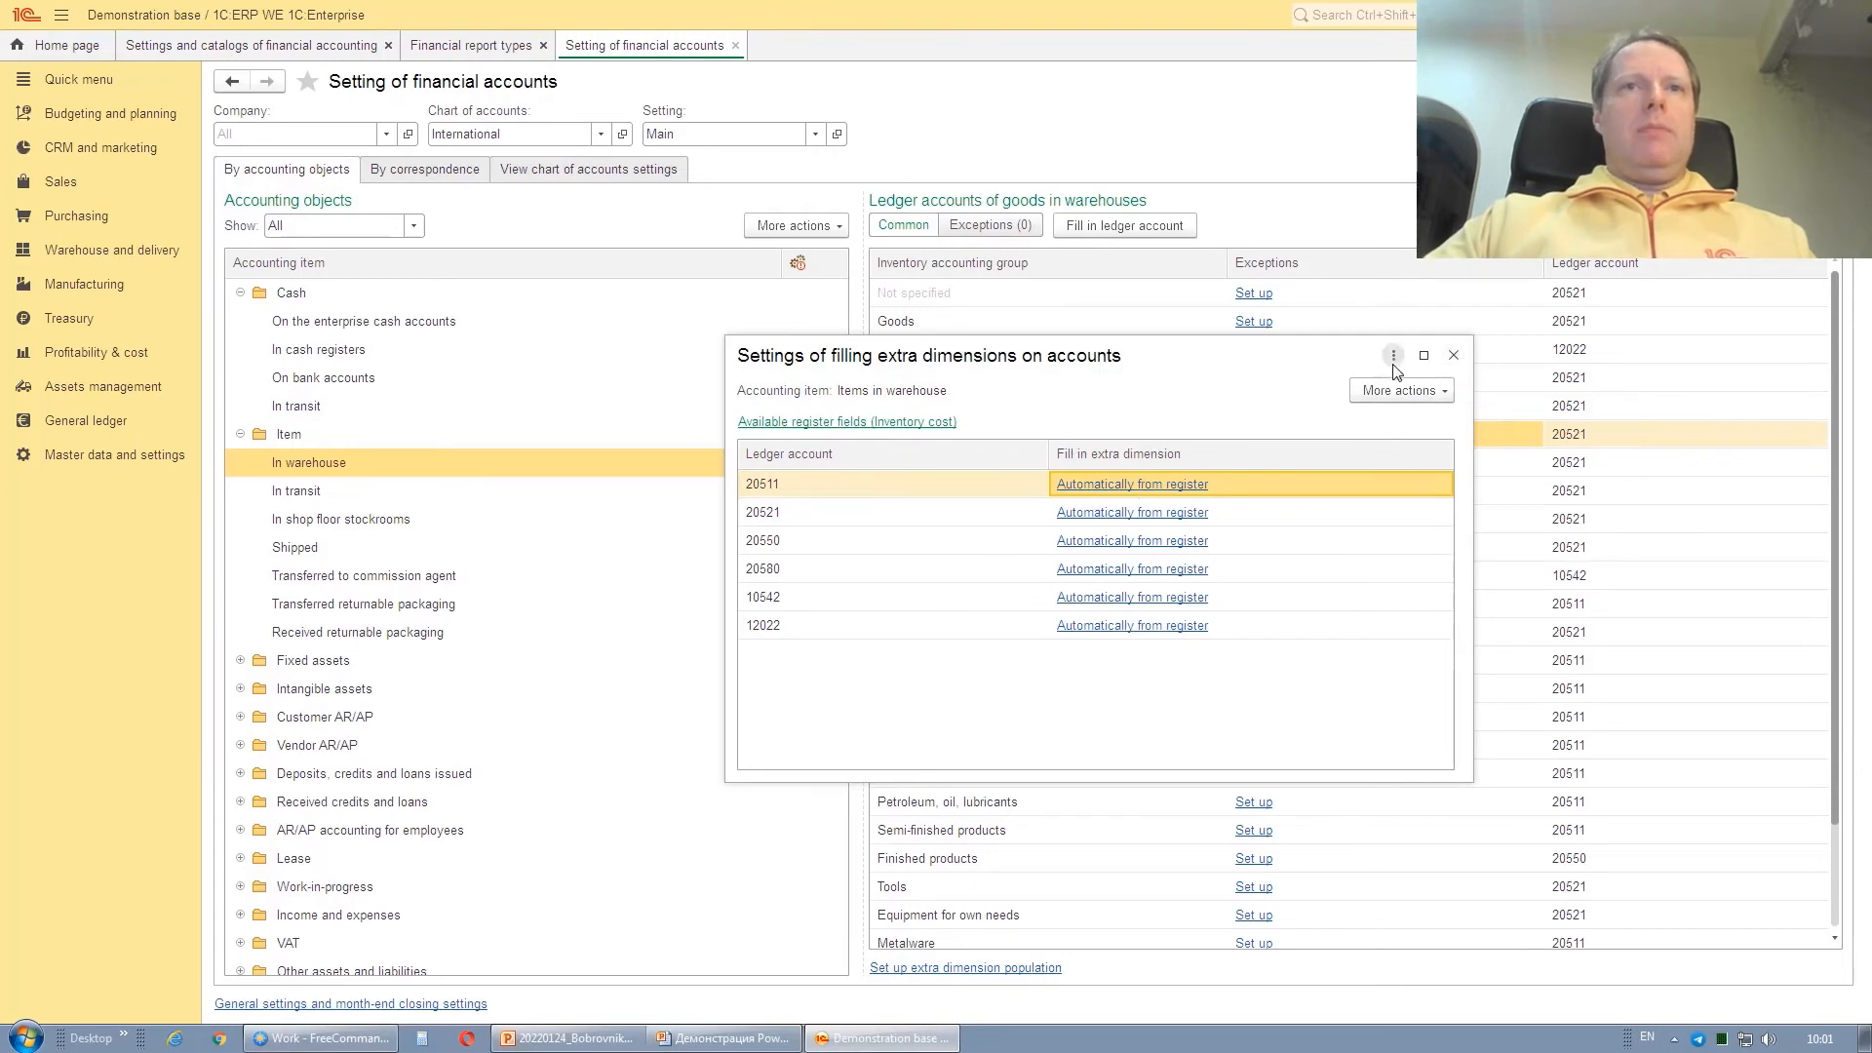
left_click(1453, 355)
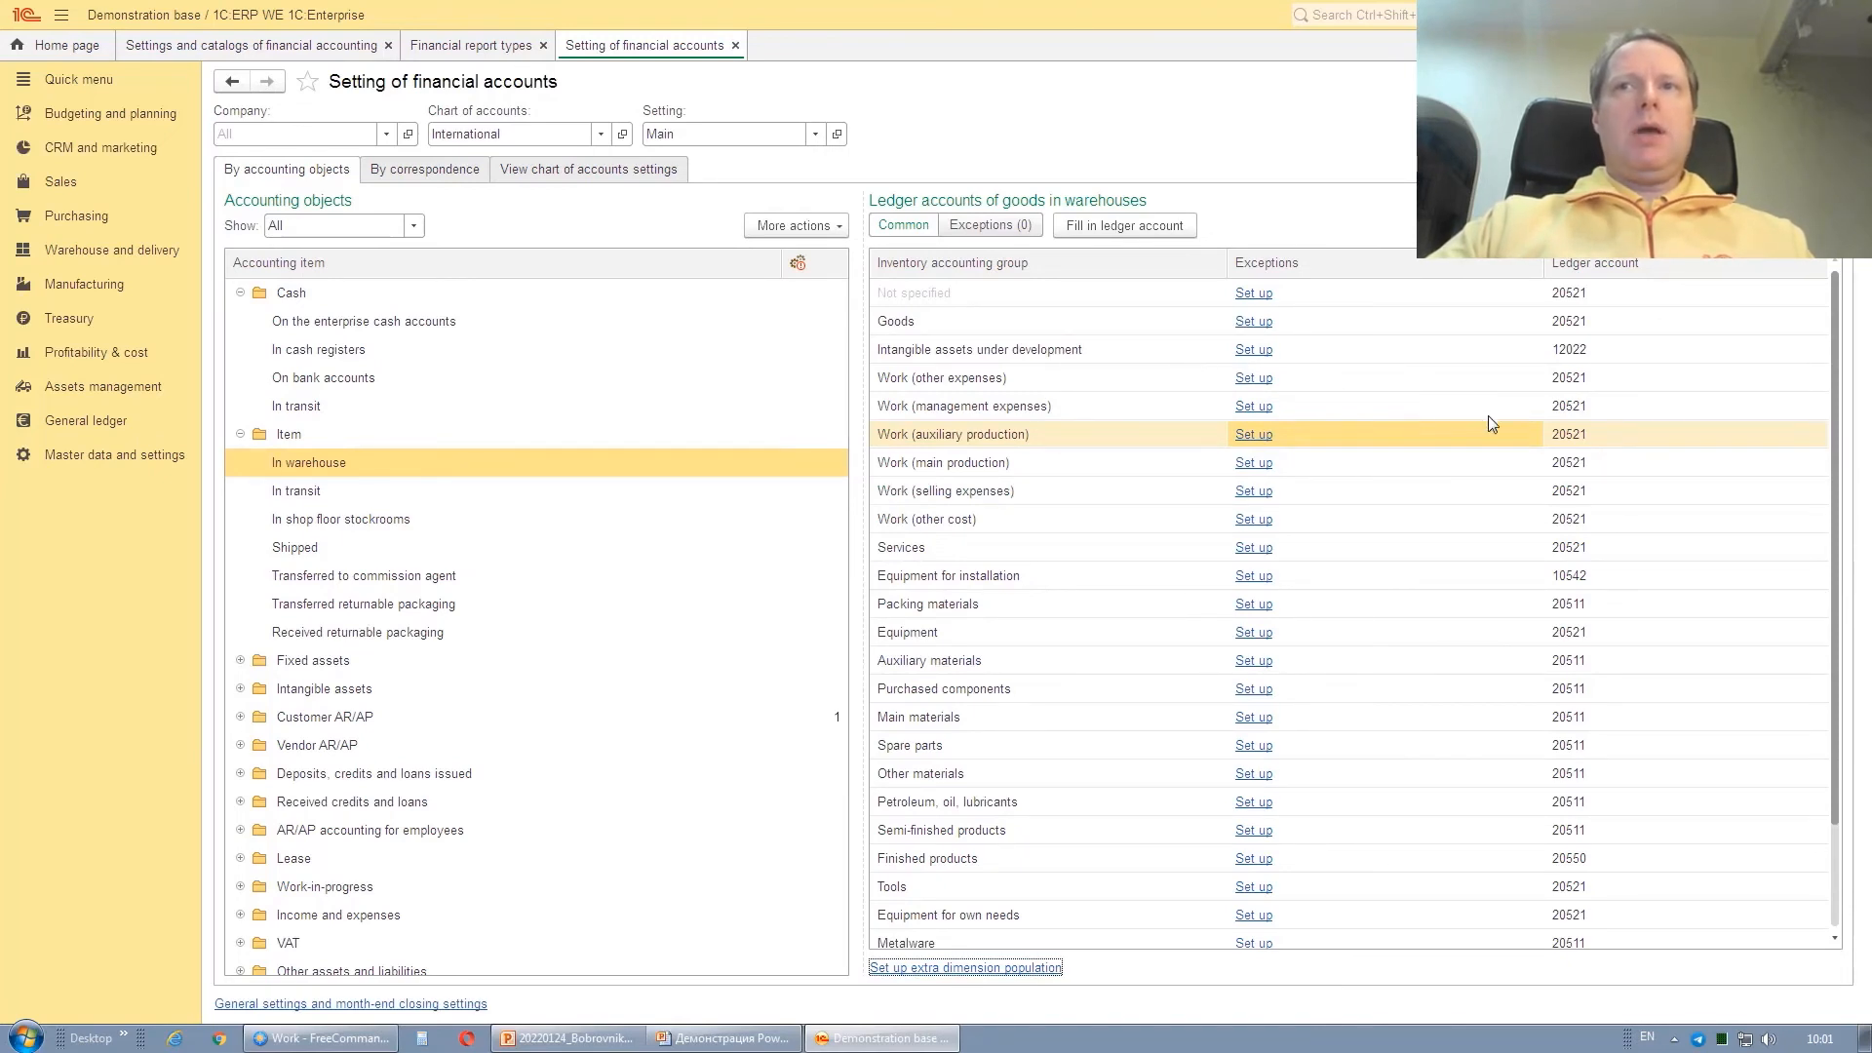
double_click(1816, 443)
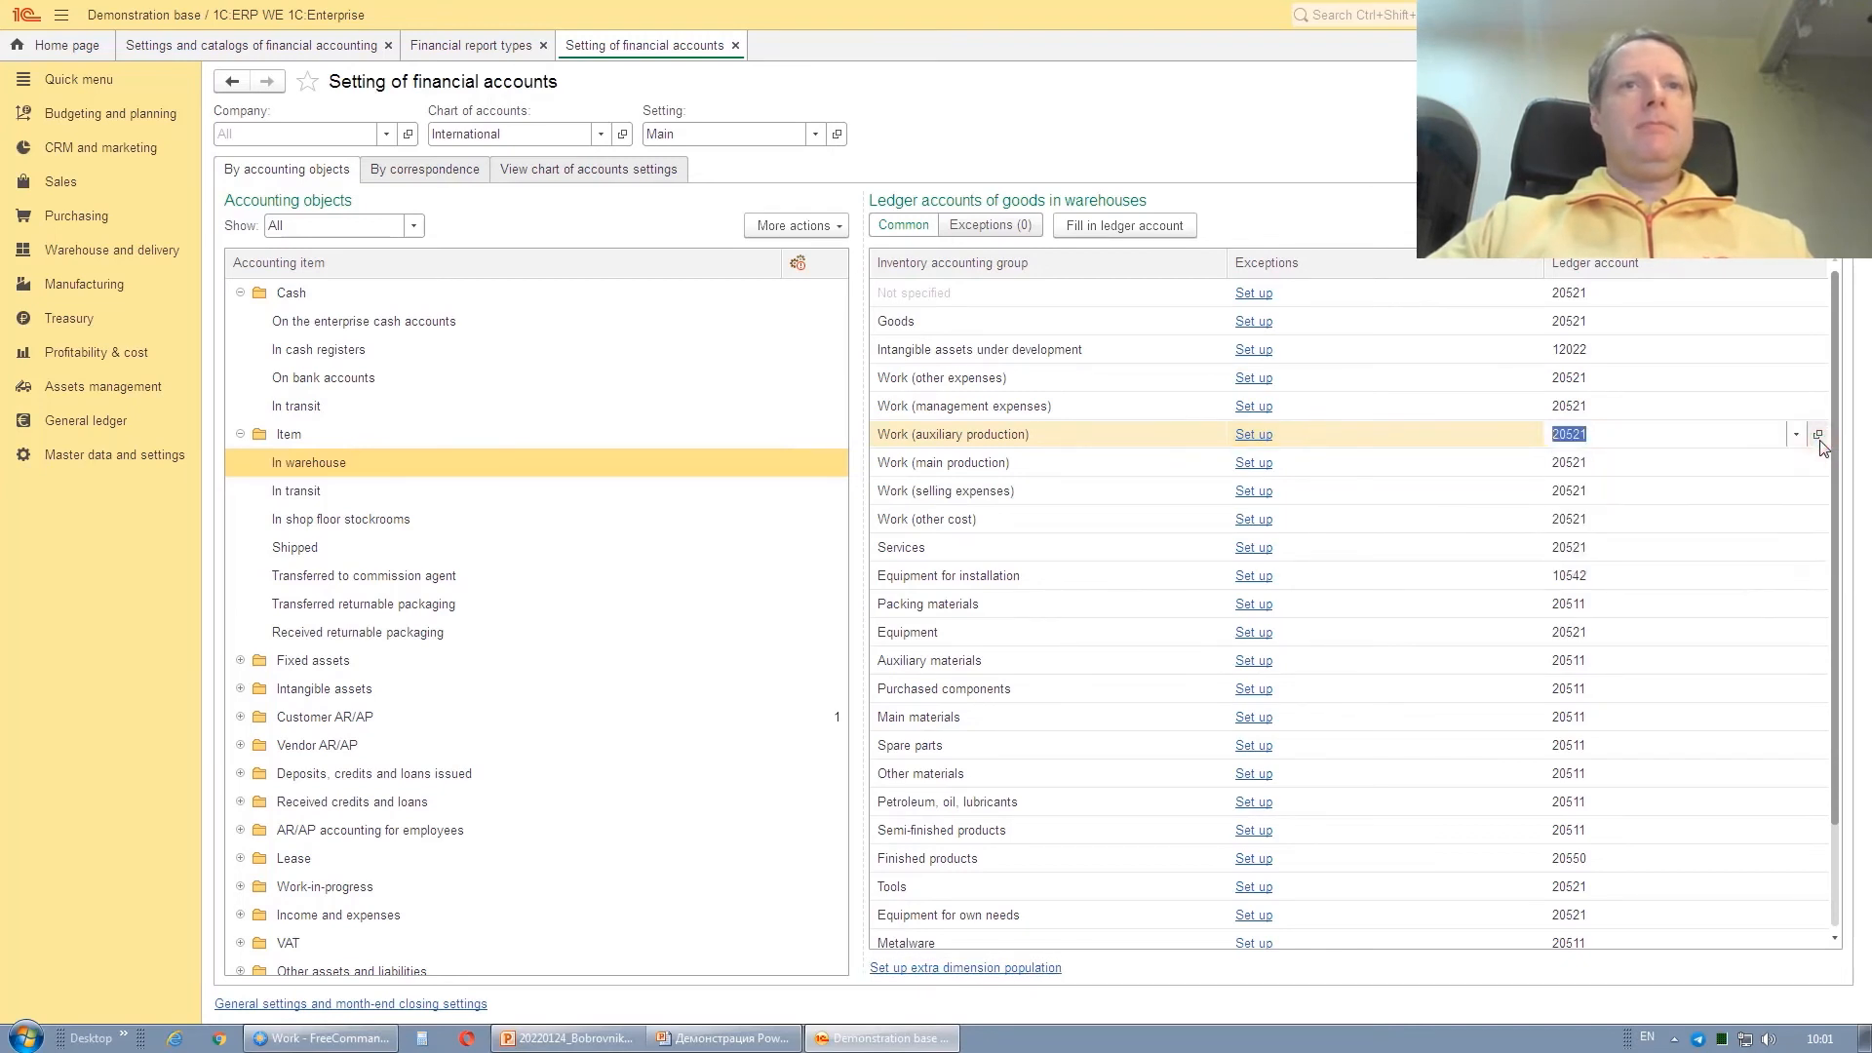
- Show the settings by correspondence and open the one for Advances paid to vendors and Cash in accounts
left_click(448, 175)
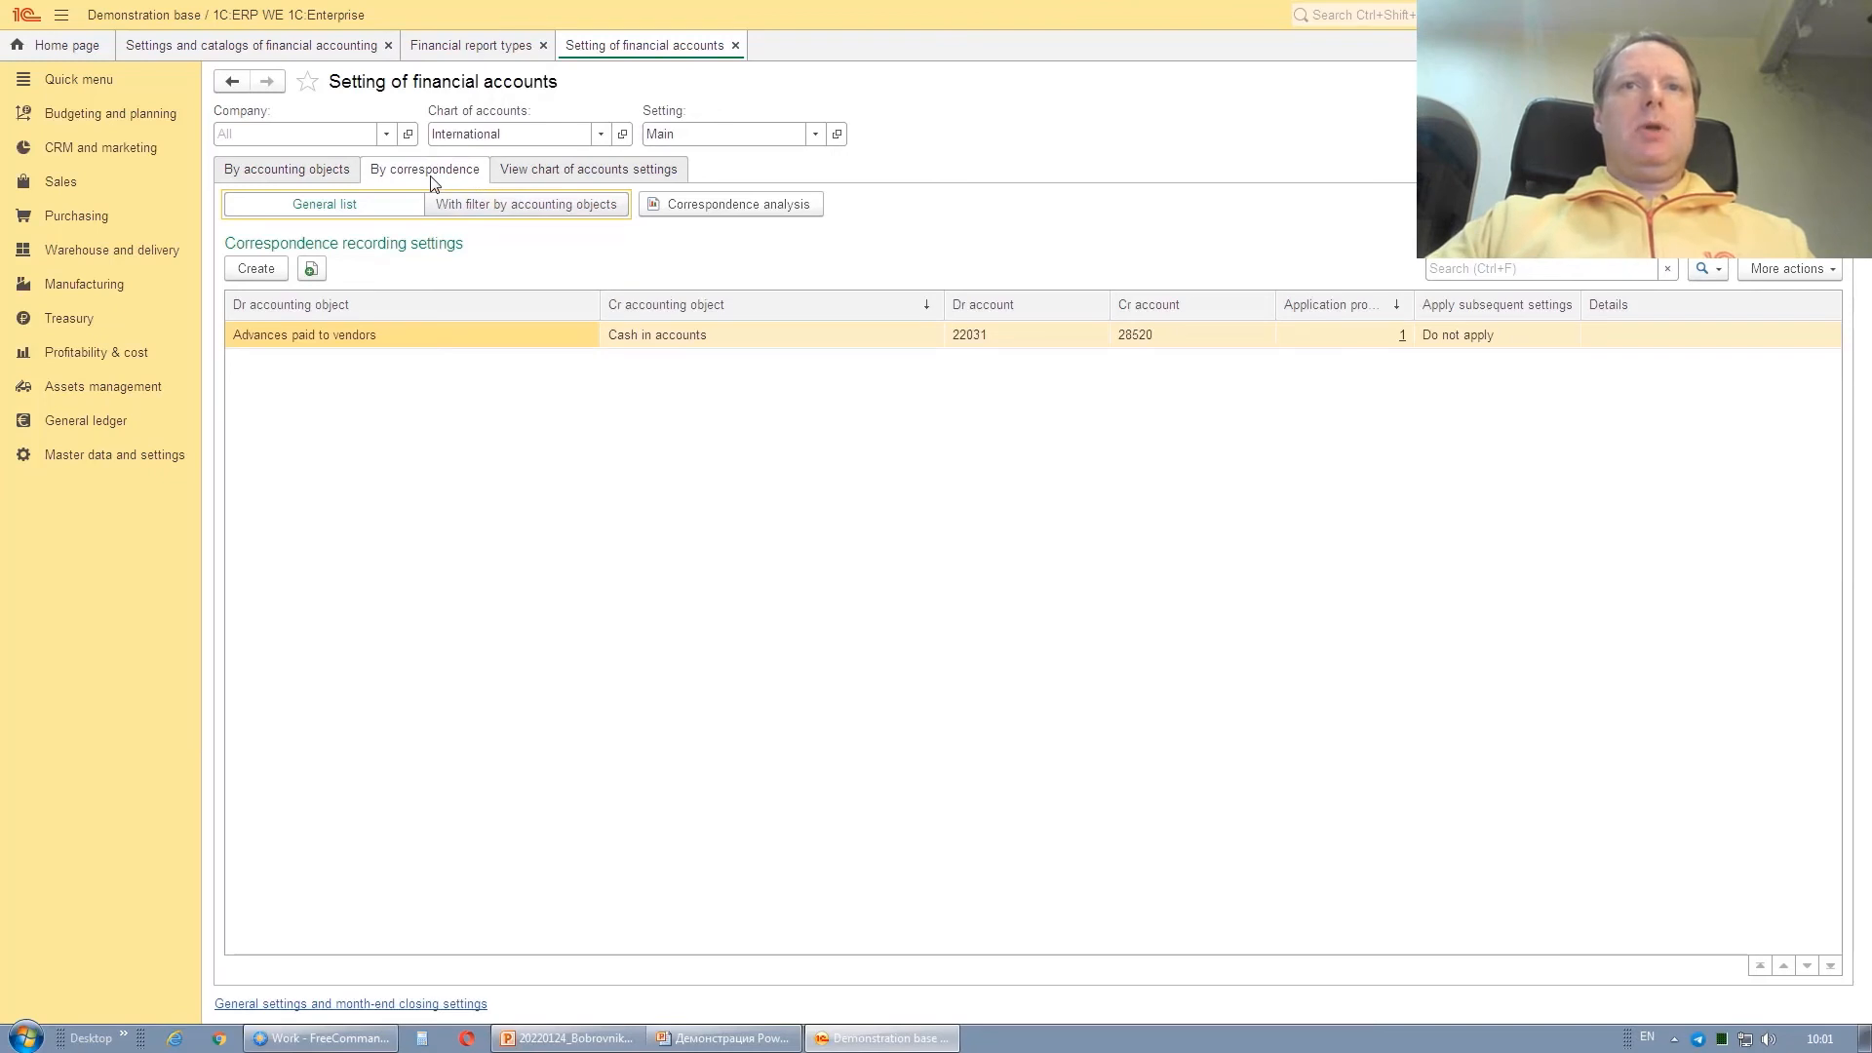
left_click(435, 336)
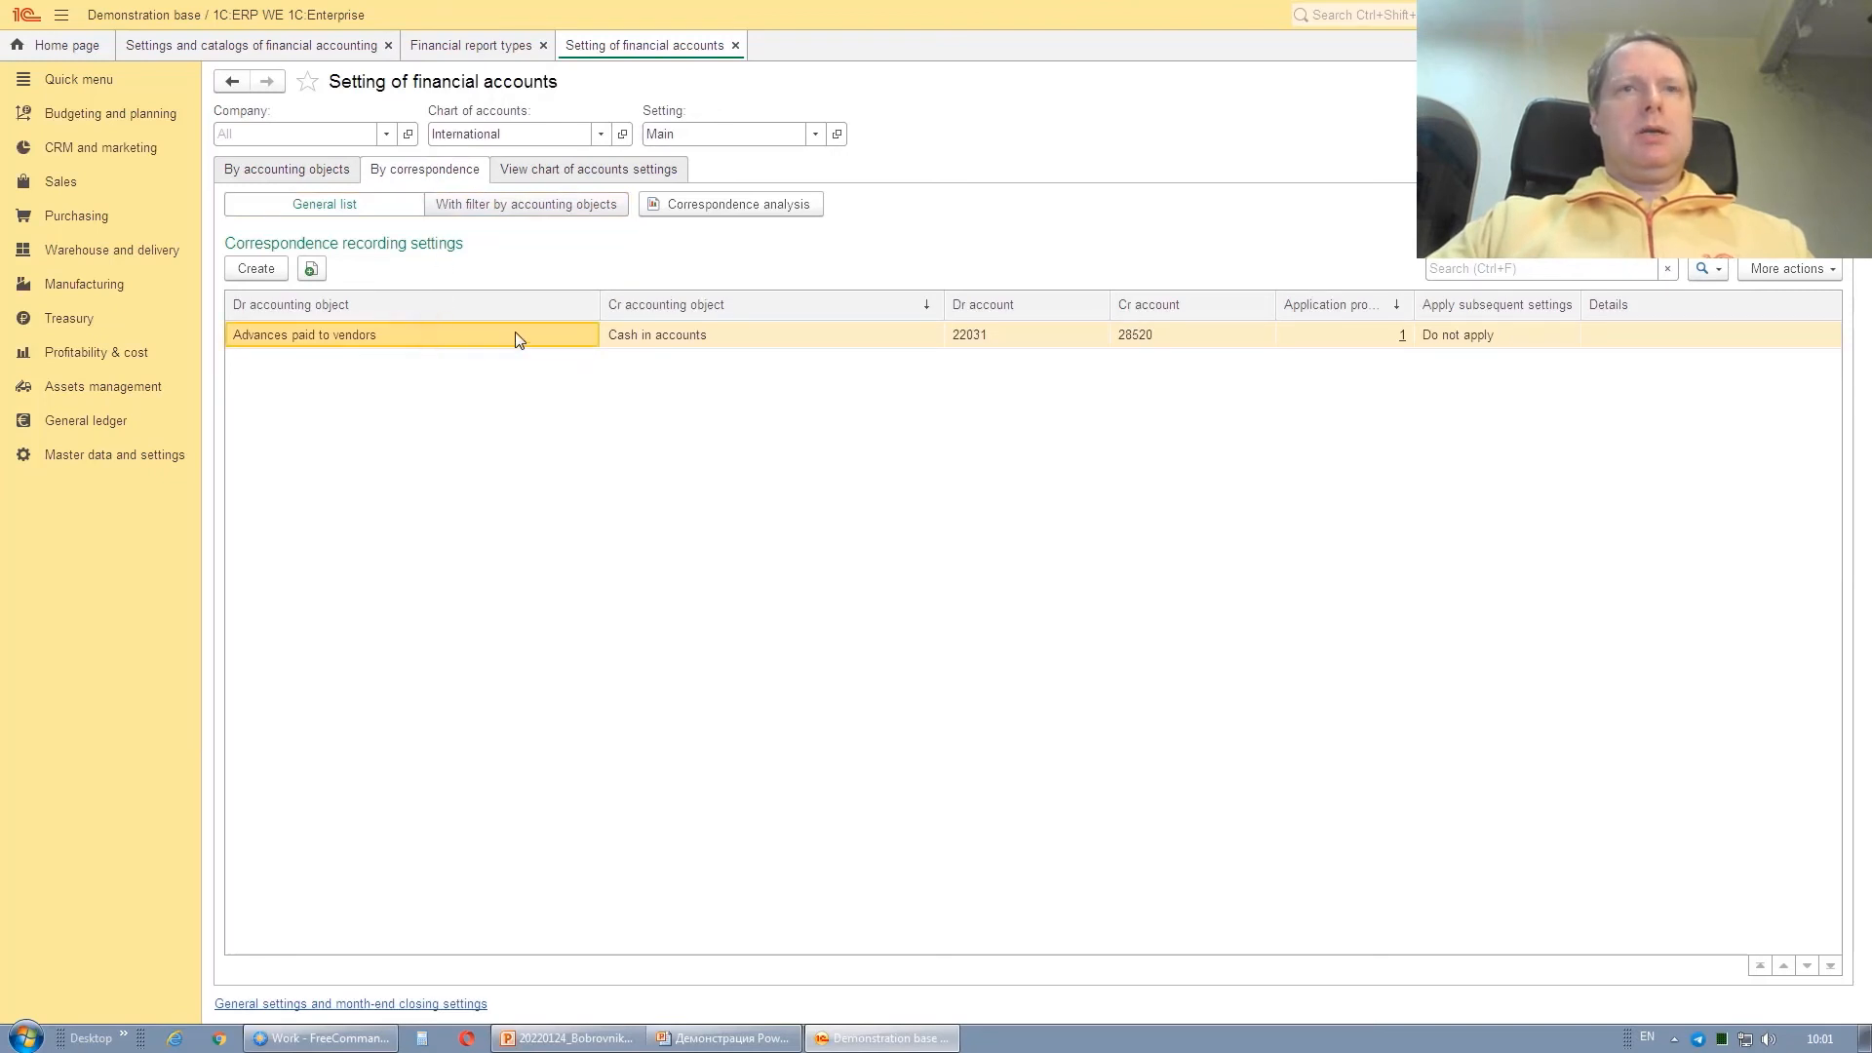
double_click(671, 339)
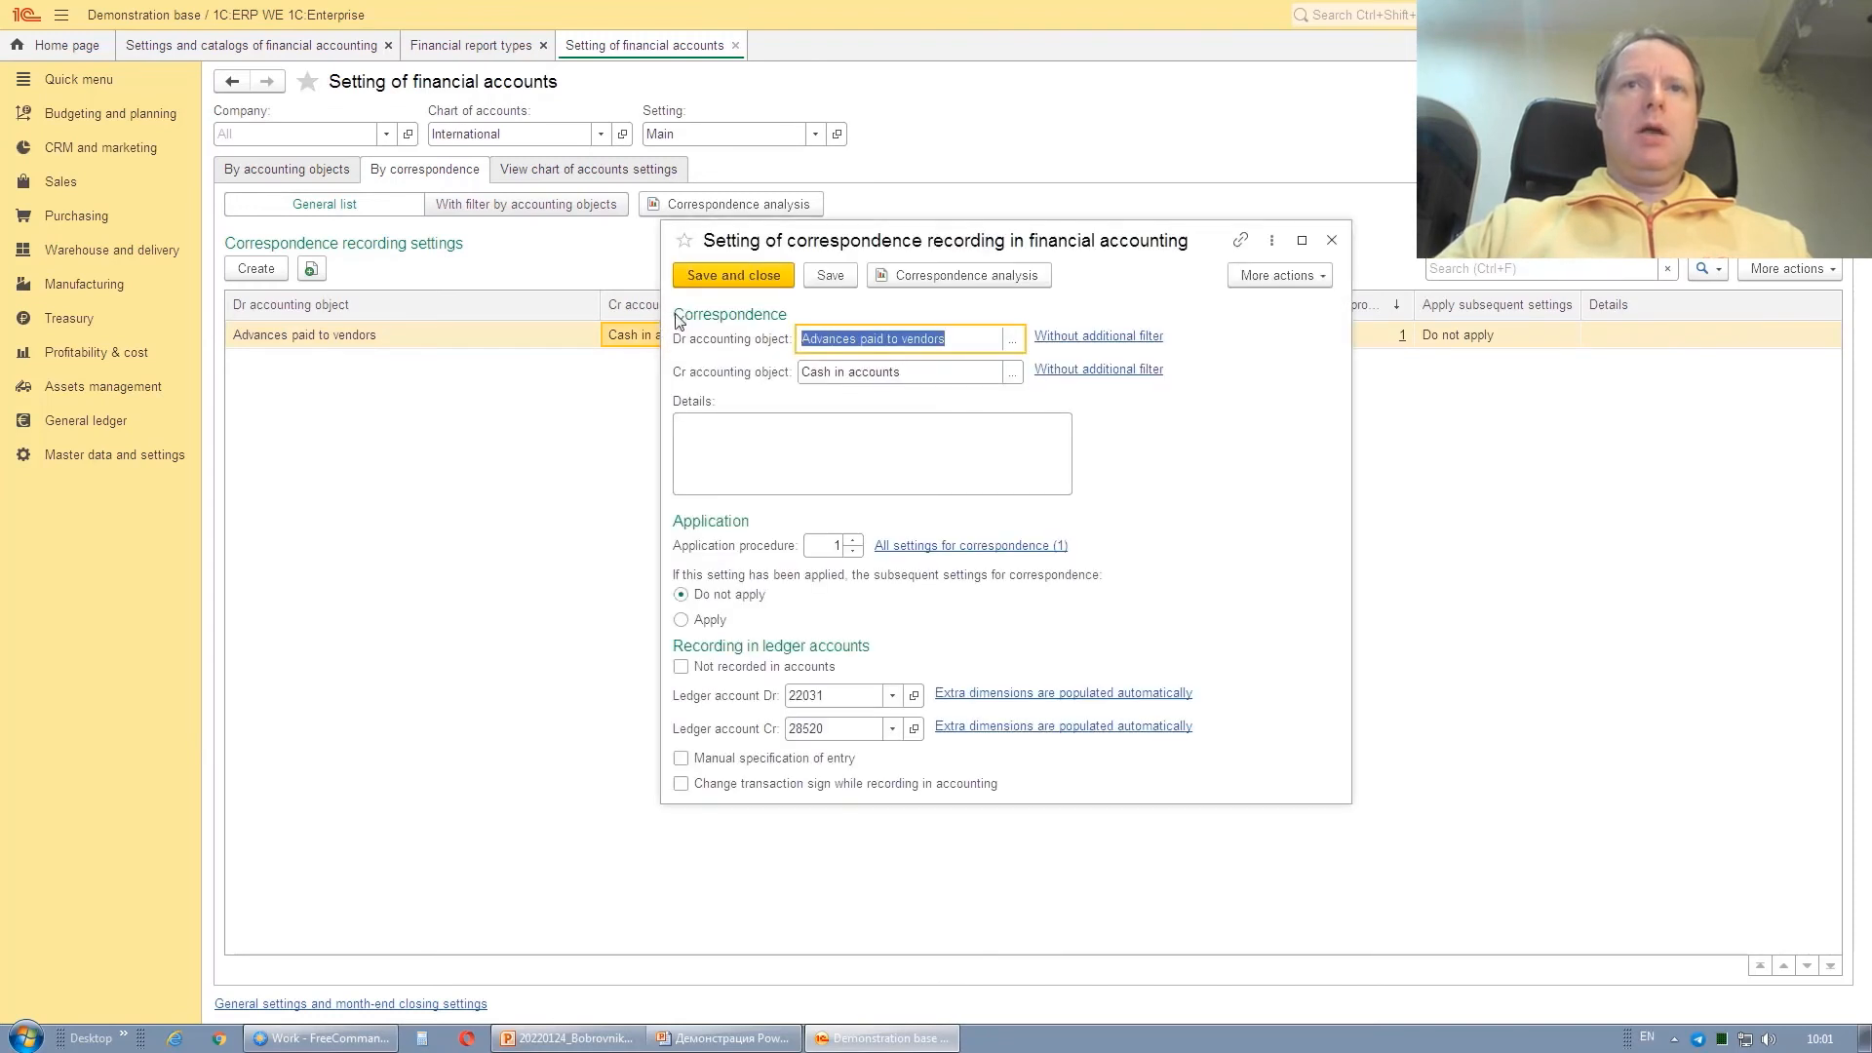
- Examine the debit and credit accounting objects and the debit and credit ledger accounts of the correspondence setting
left_click(972, 343)
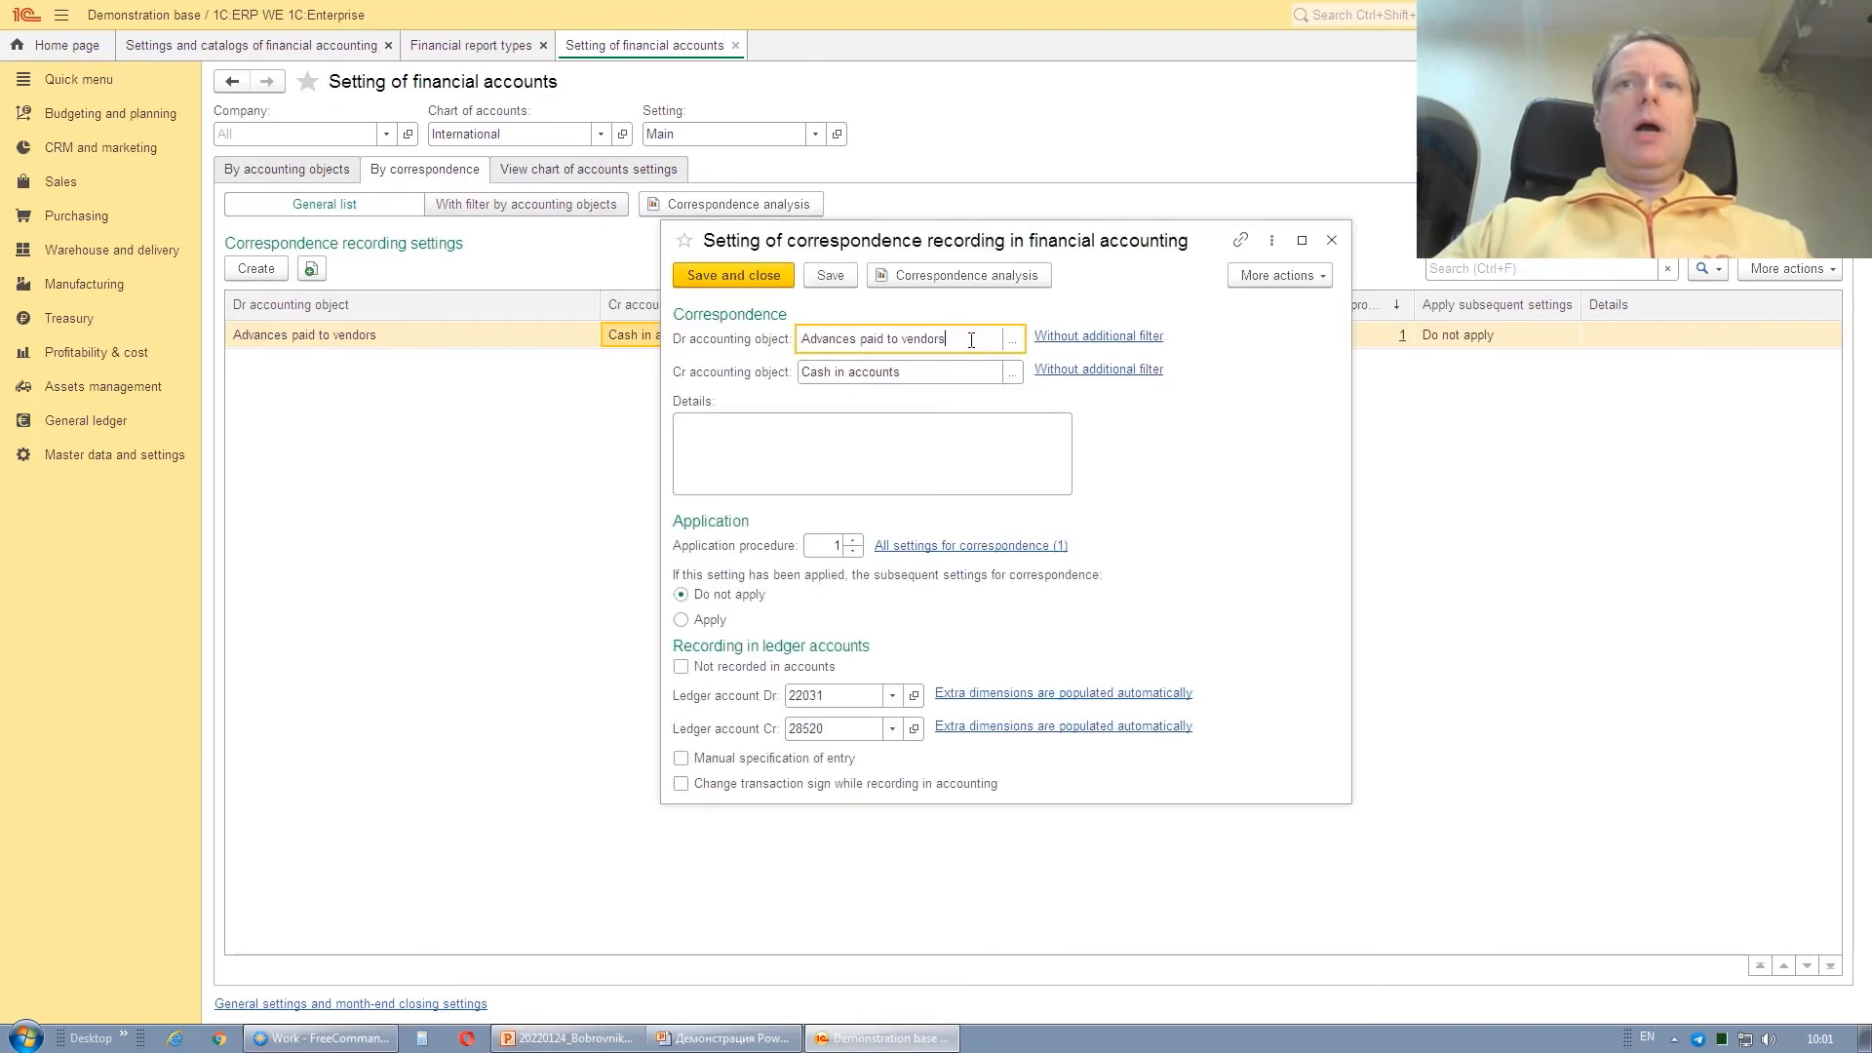
left_click(965, 372)
left_click(965, 340)
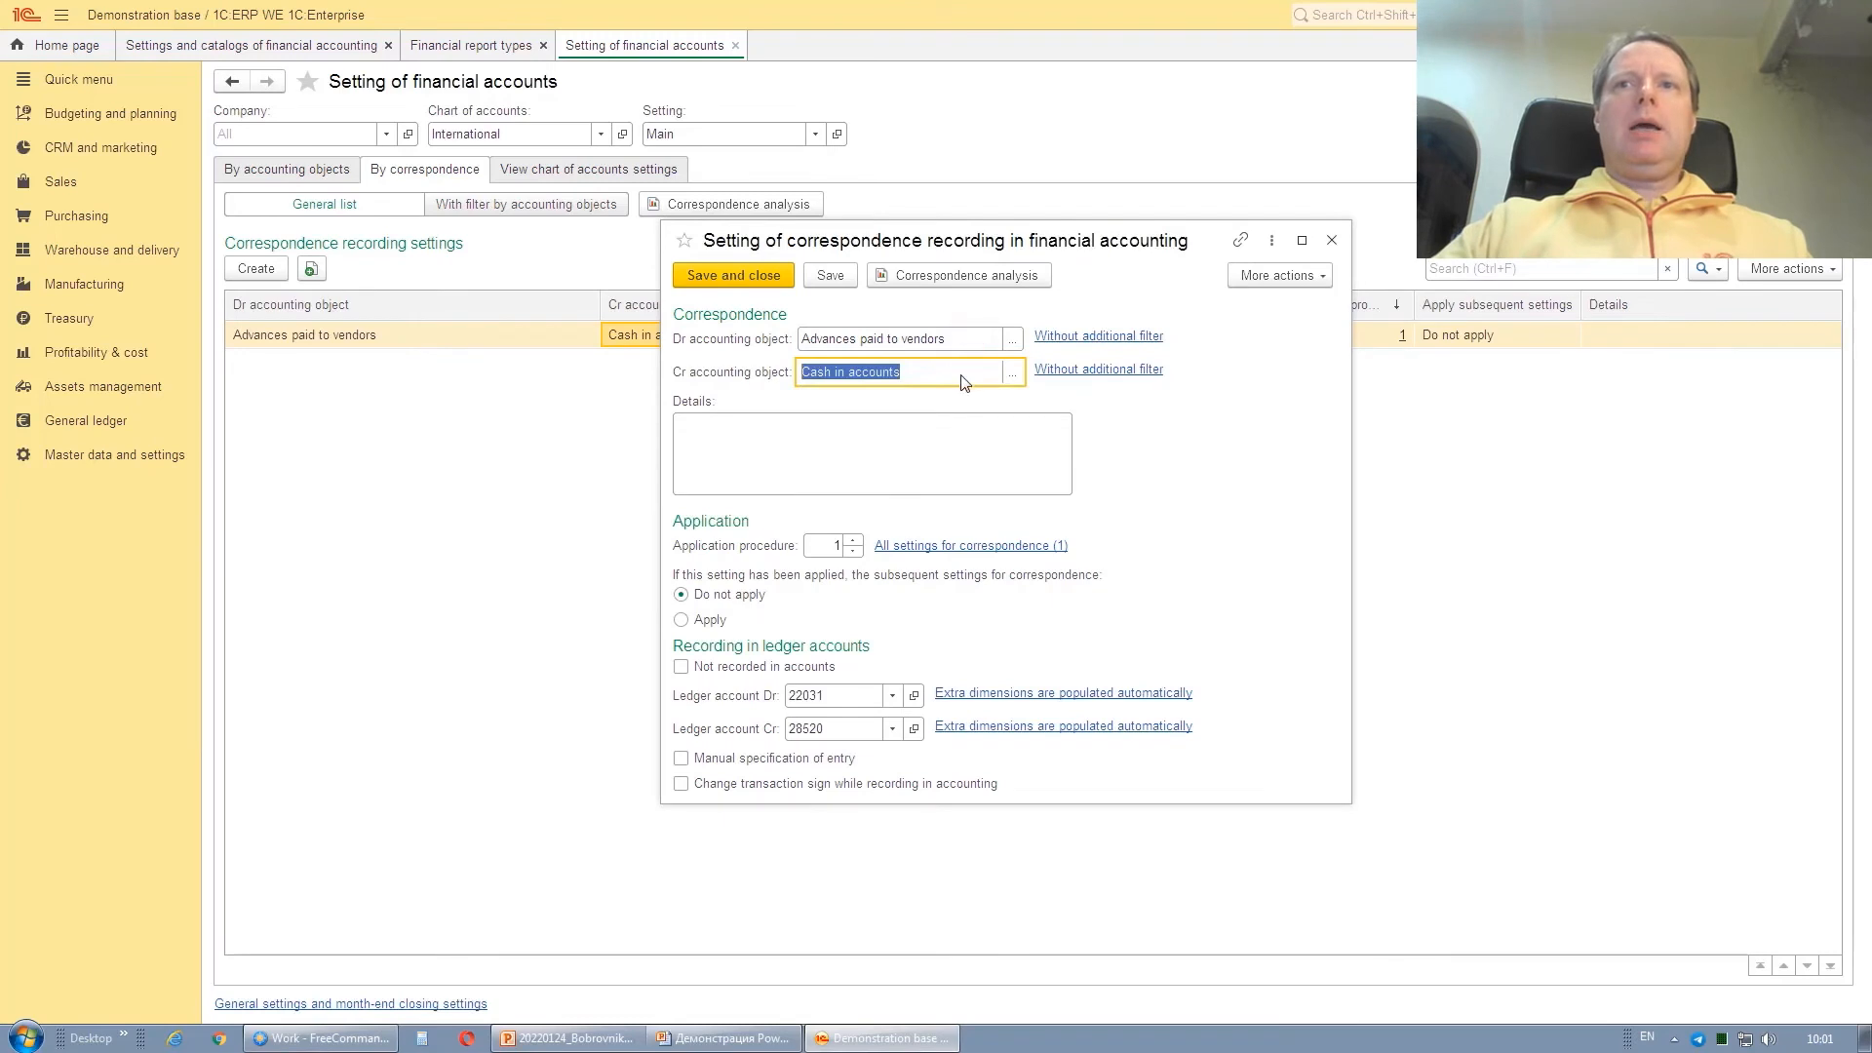
left_click(970, 342)
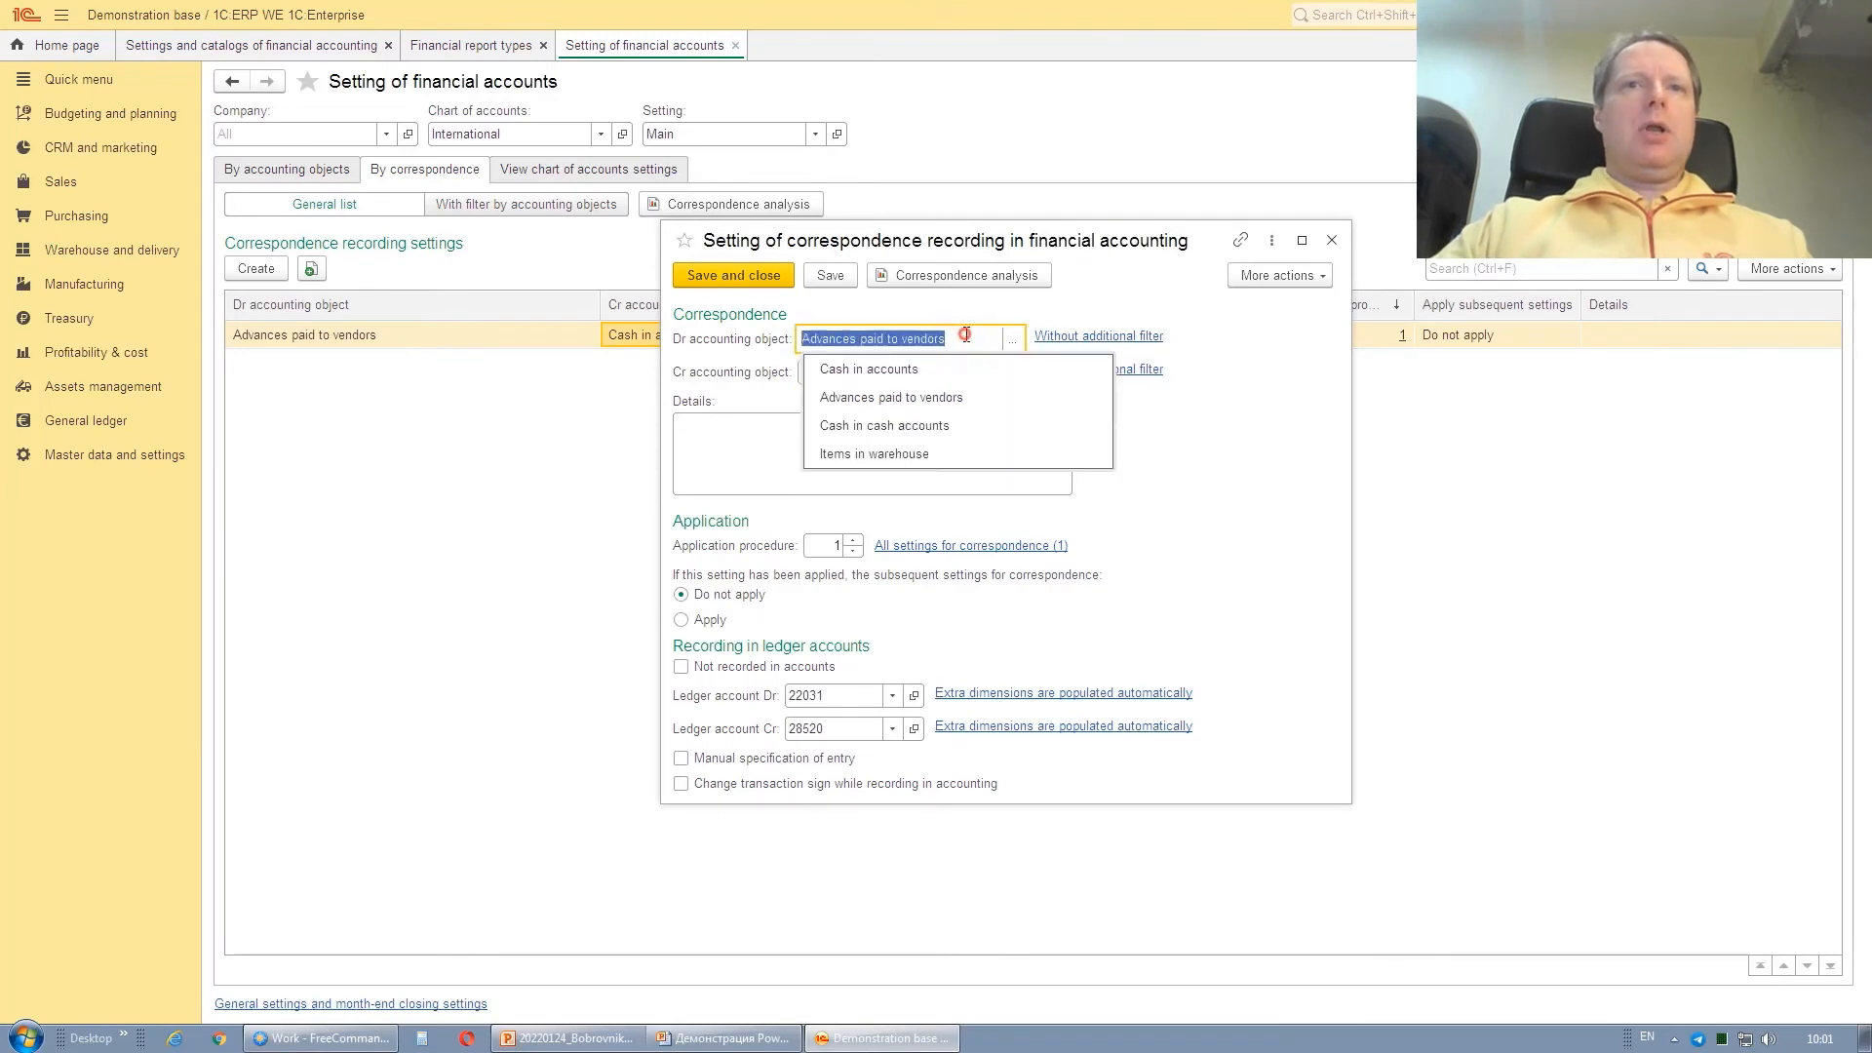
left_click(962, 312)
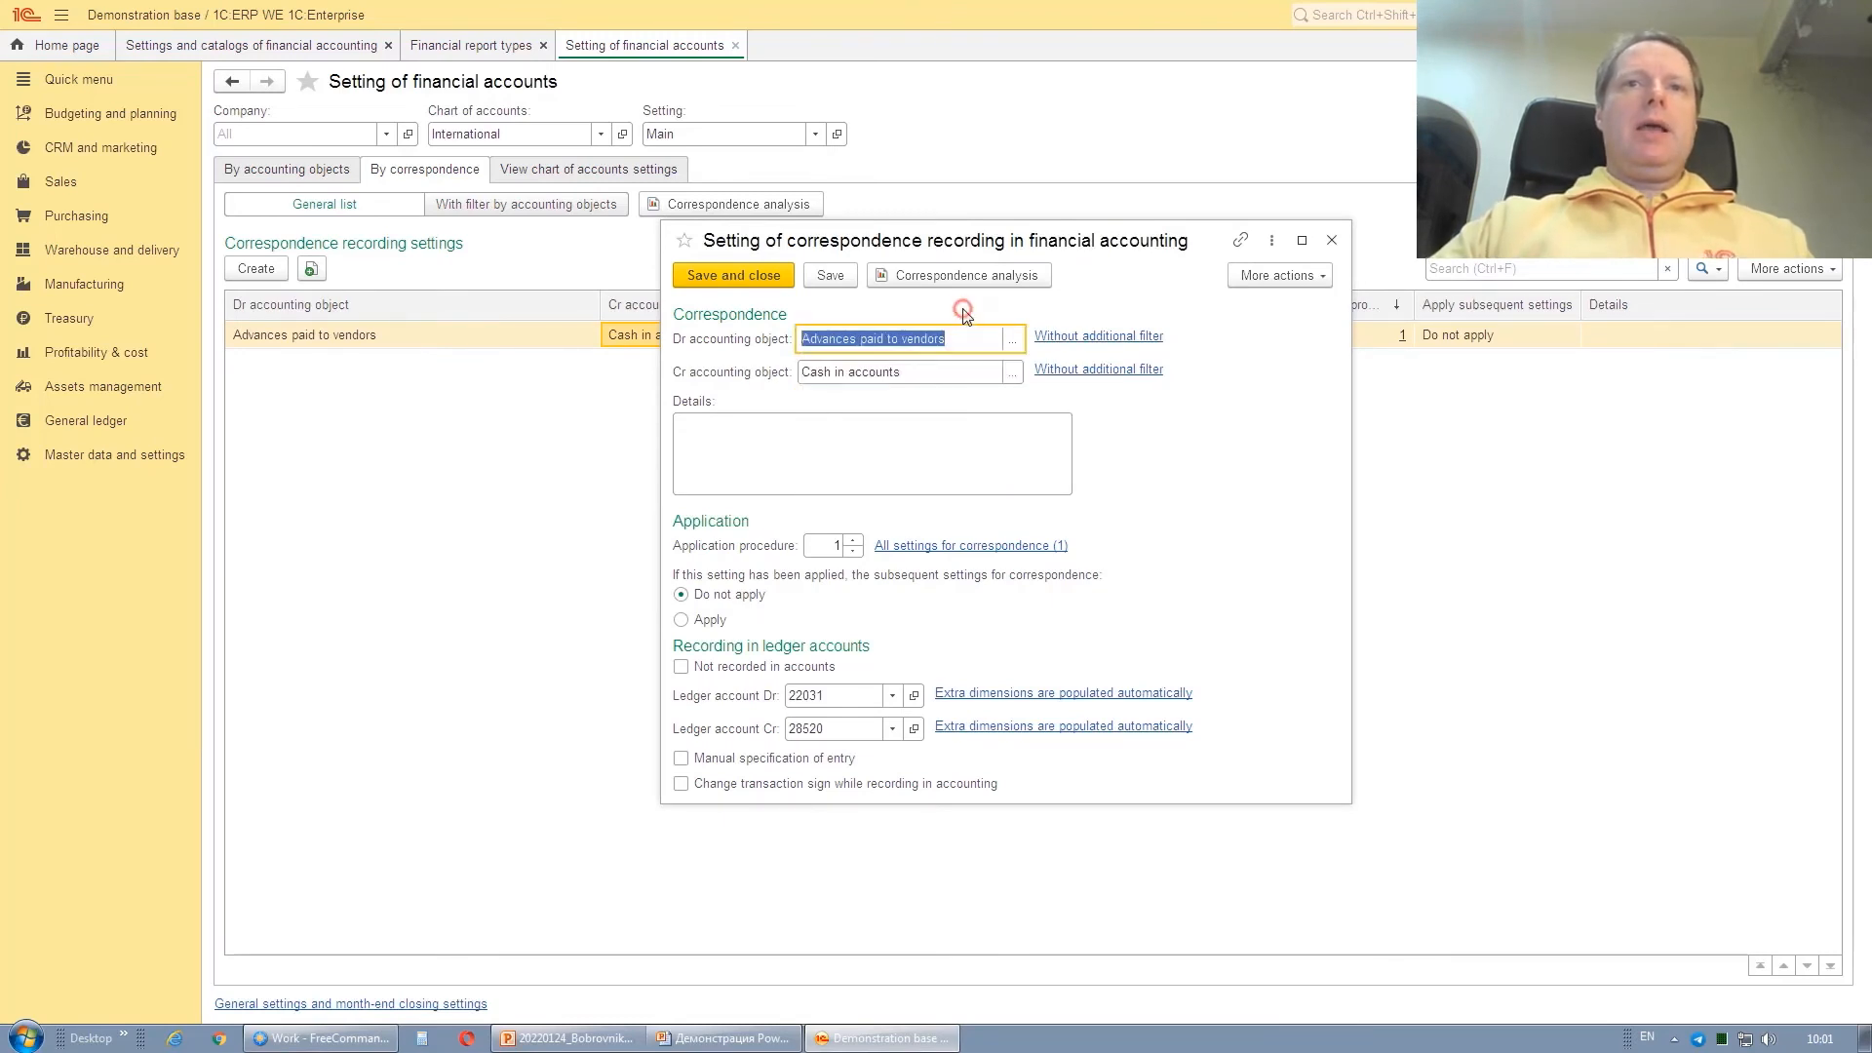
left_click(833, 695)
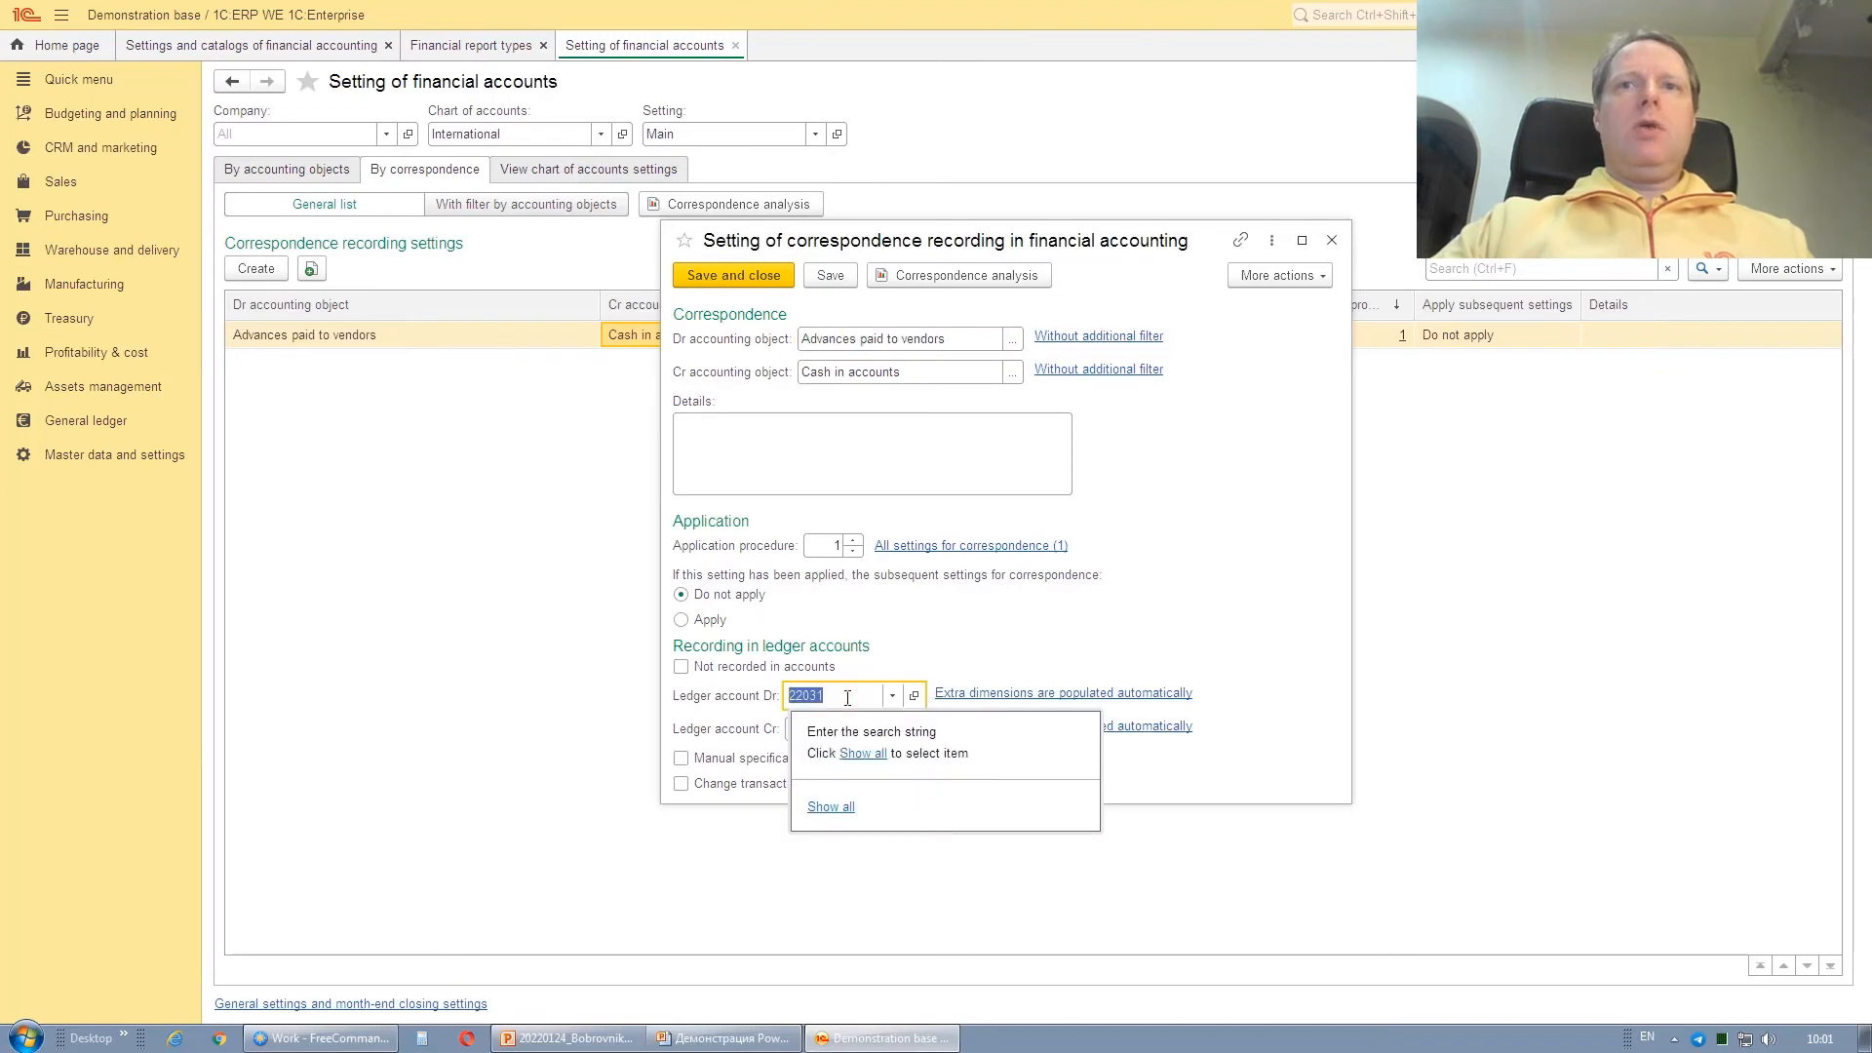
left_click(850, 729)
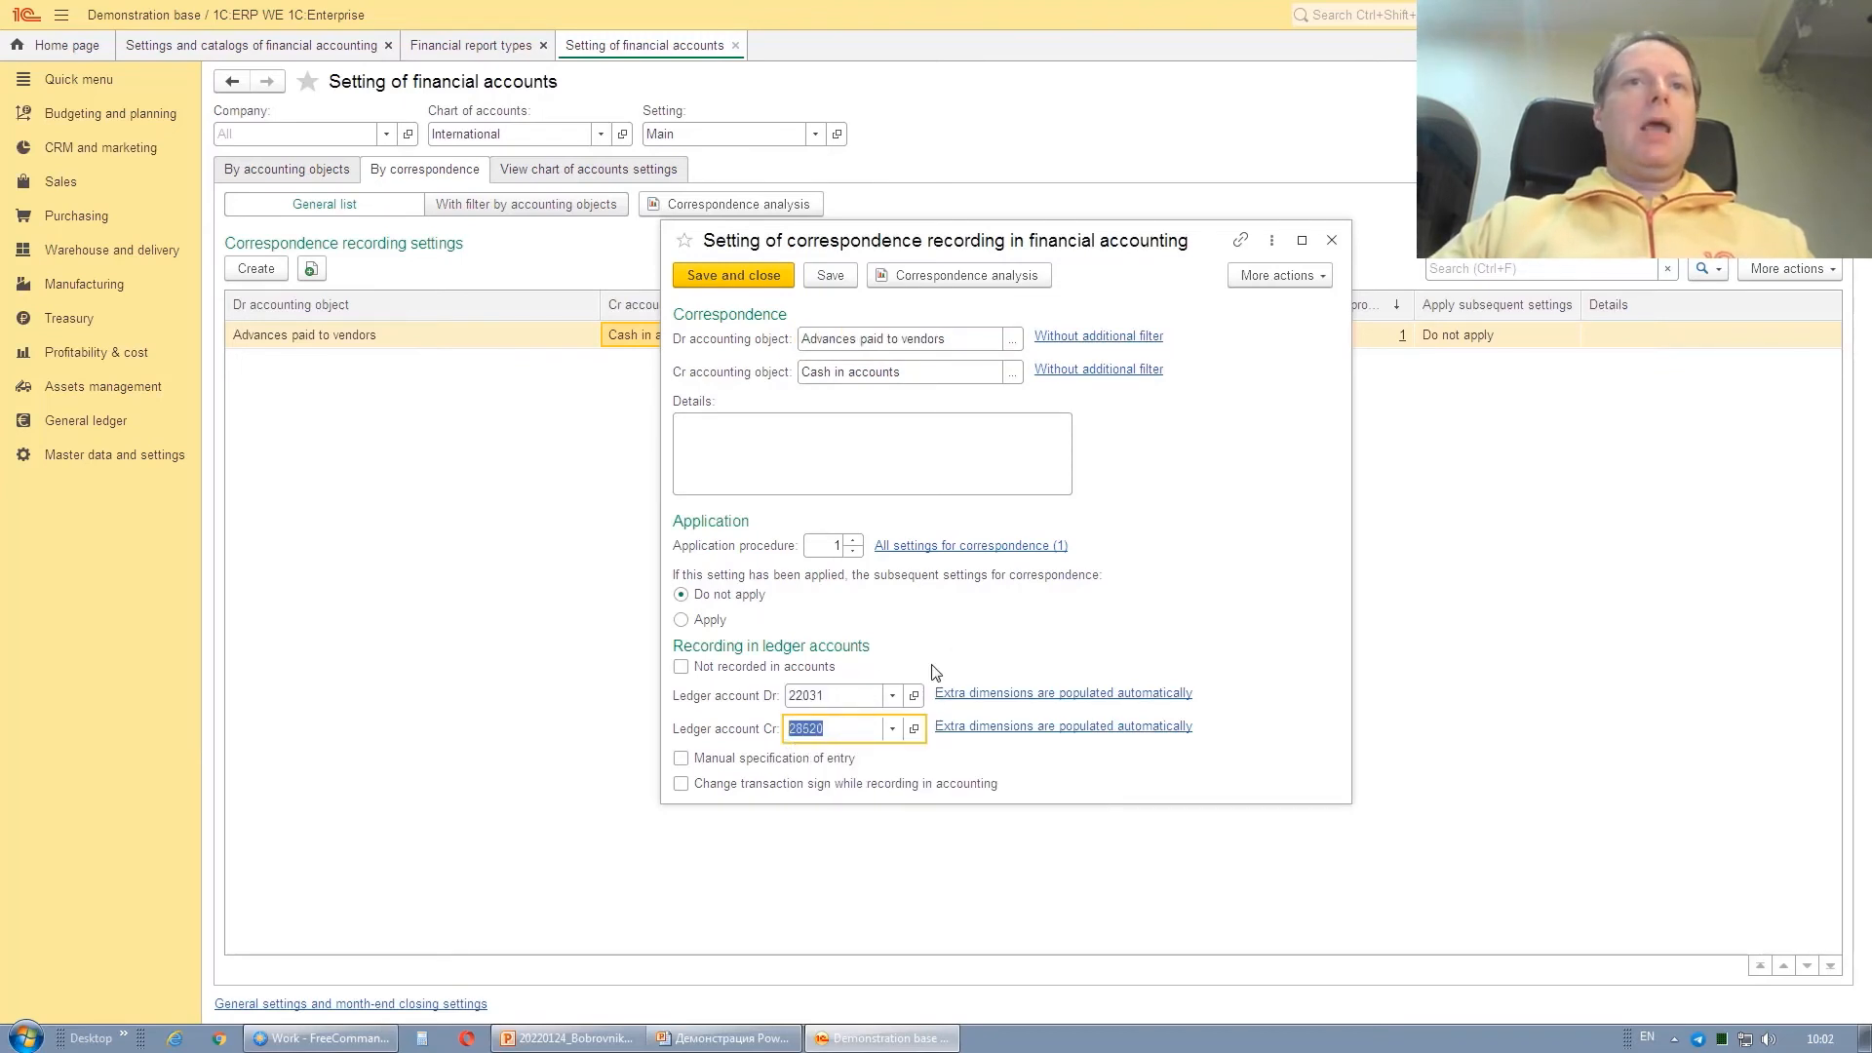
left_click(860, 695)
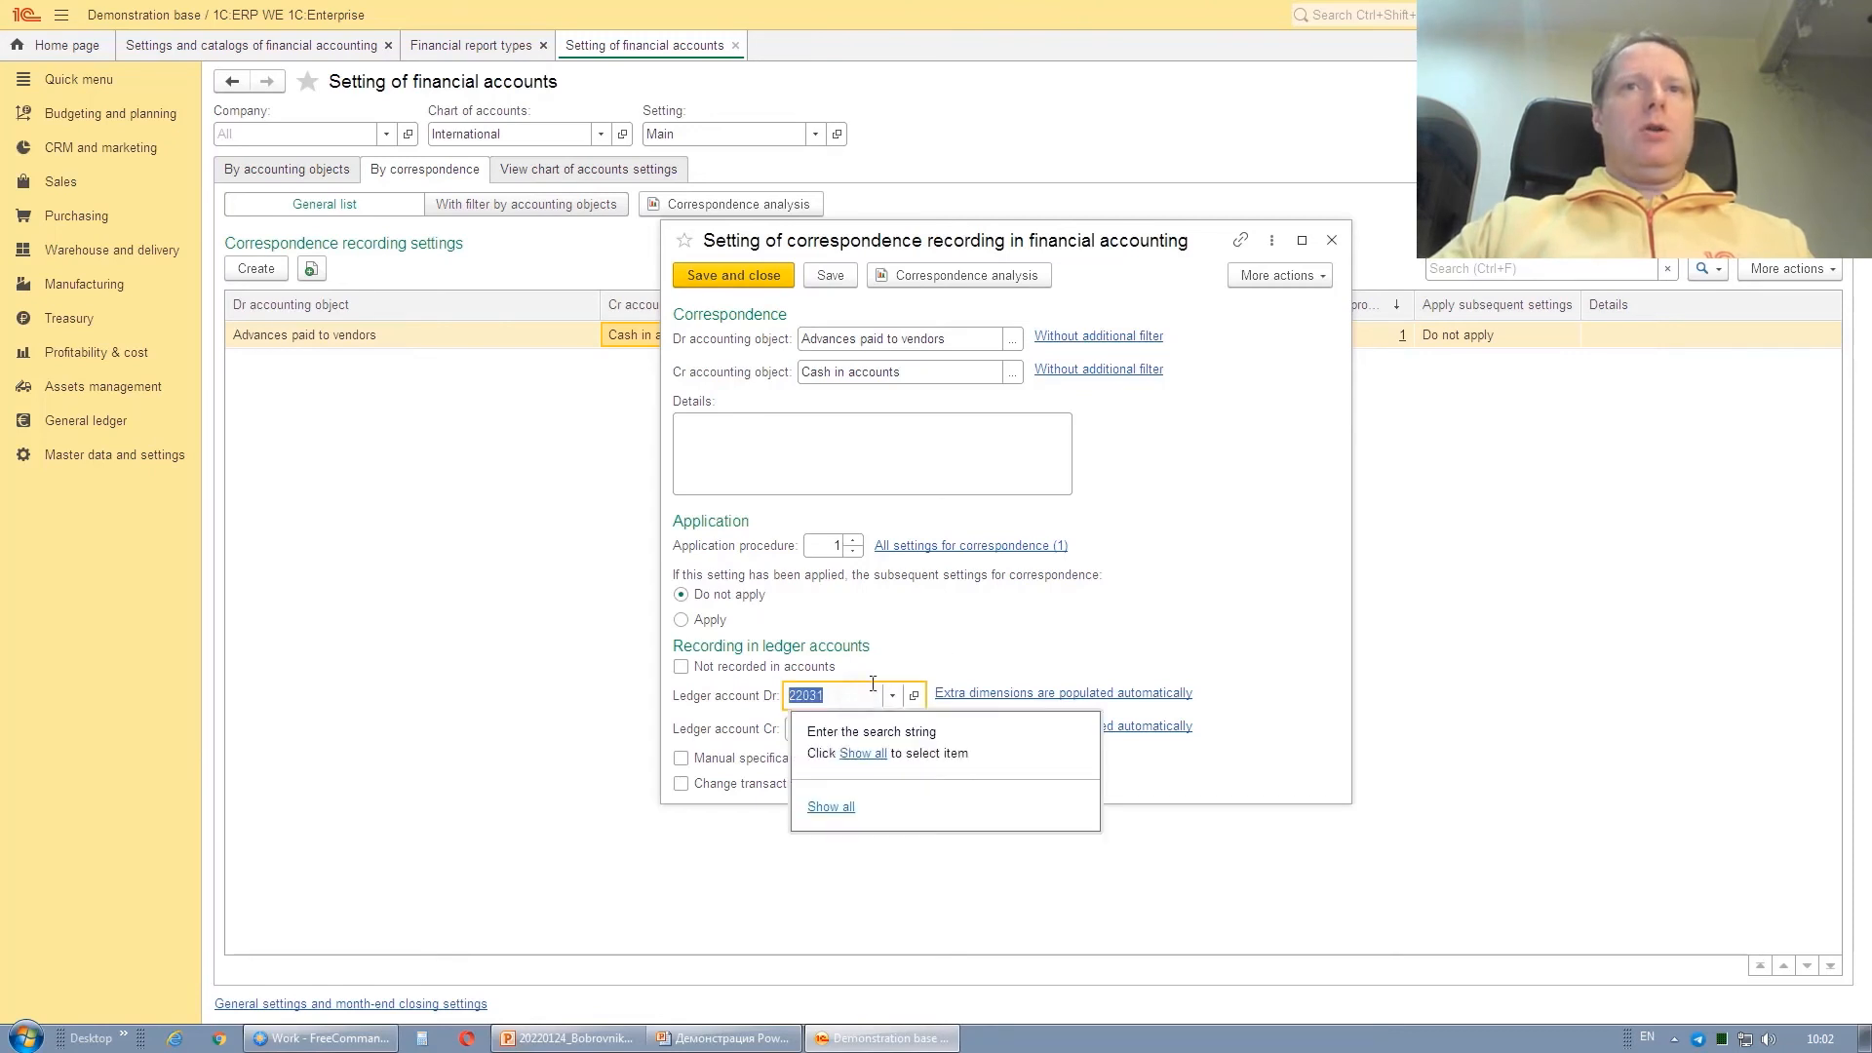
- Try out the options for changing the transaction sign, not recording in accounts, and specifying the entry manually
left_click(681, 785)
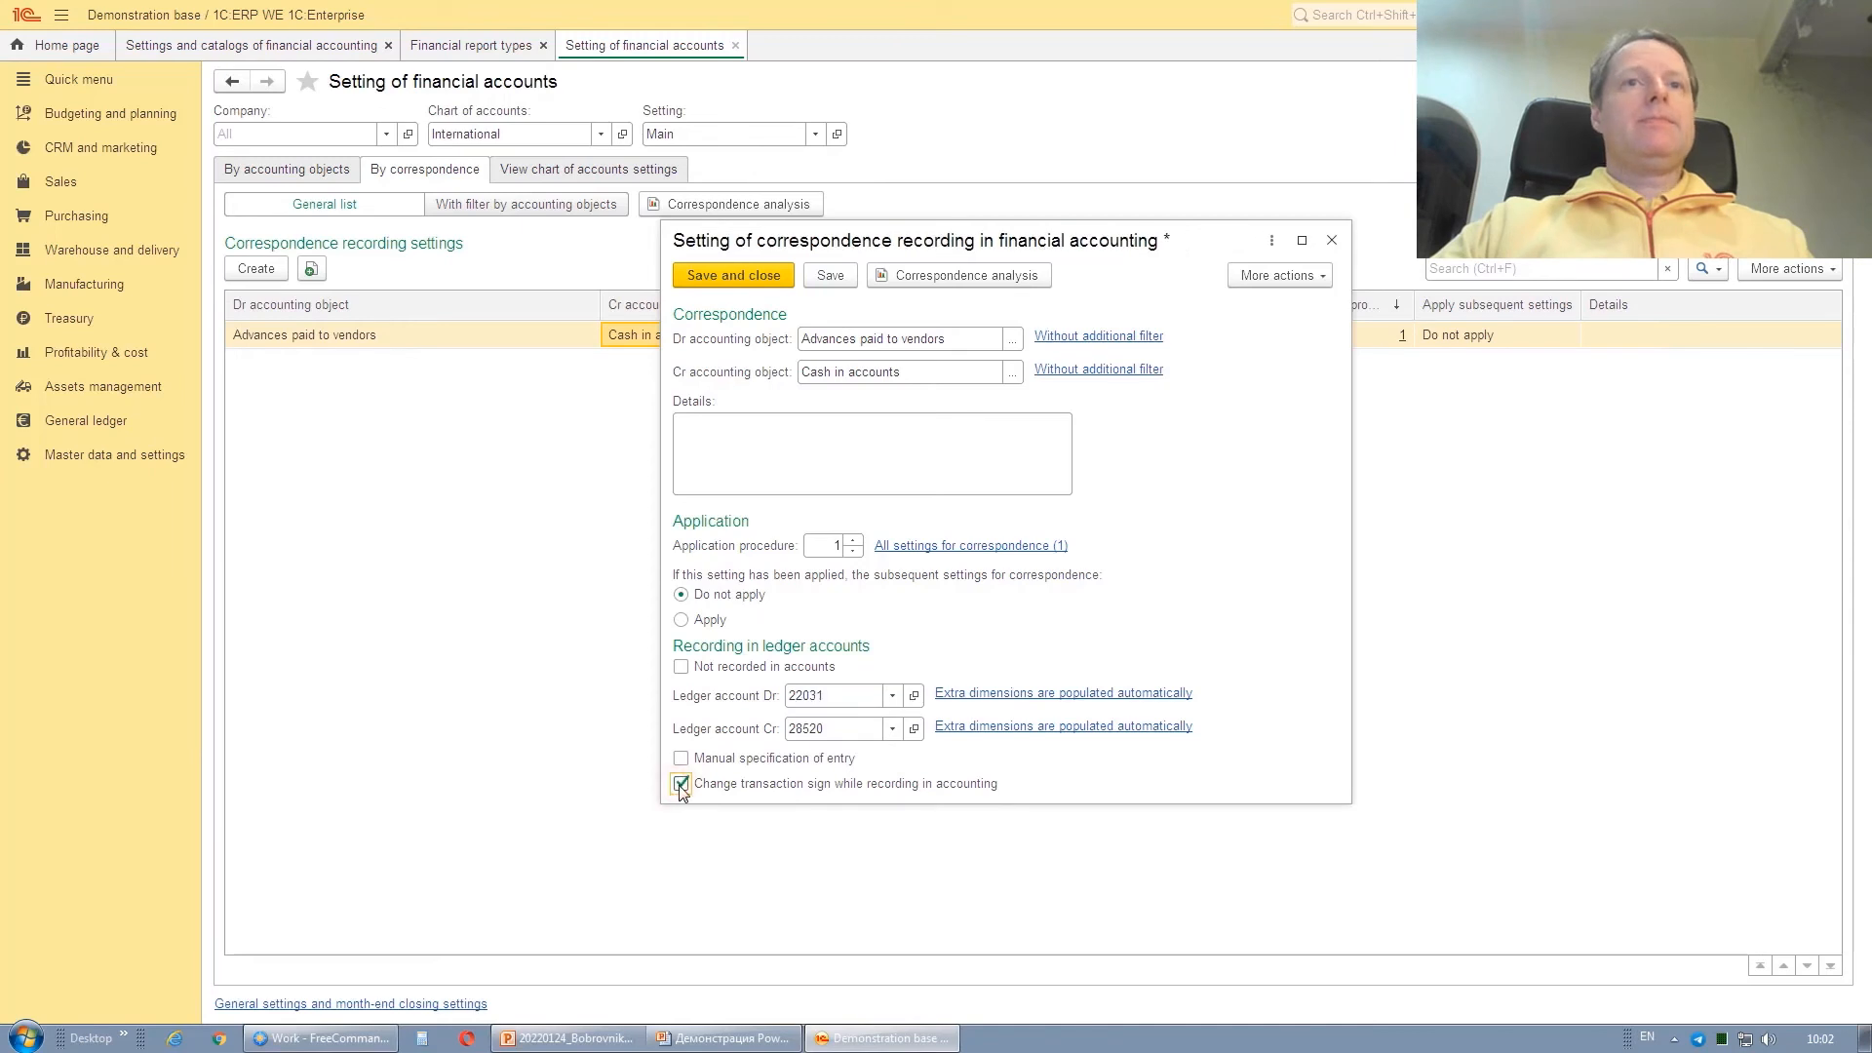
left_click(680, 669)
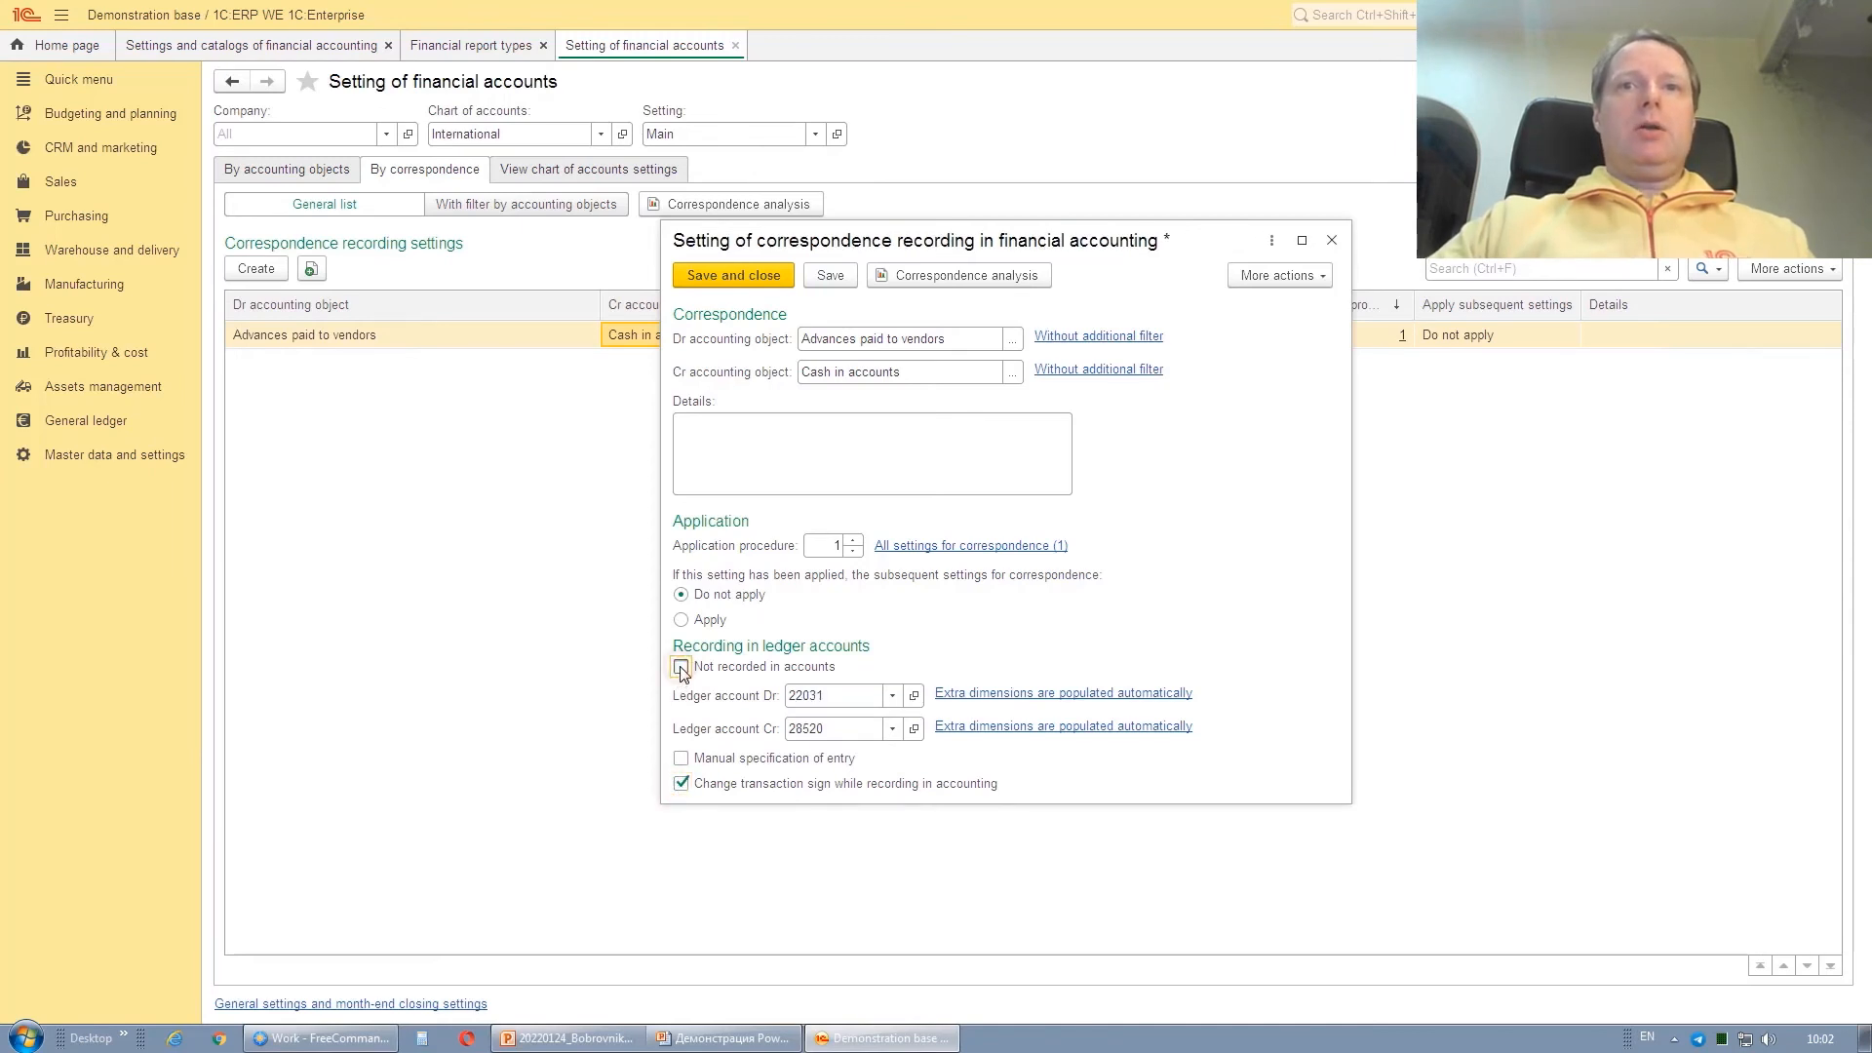
left_click(681, 668)
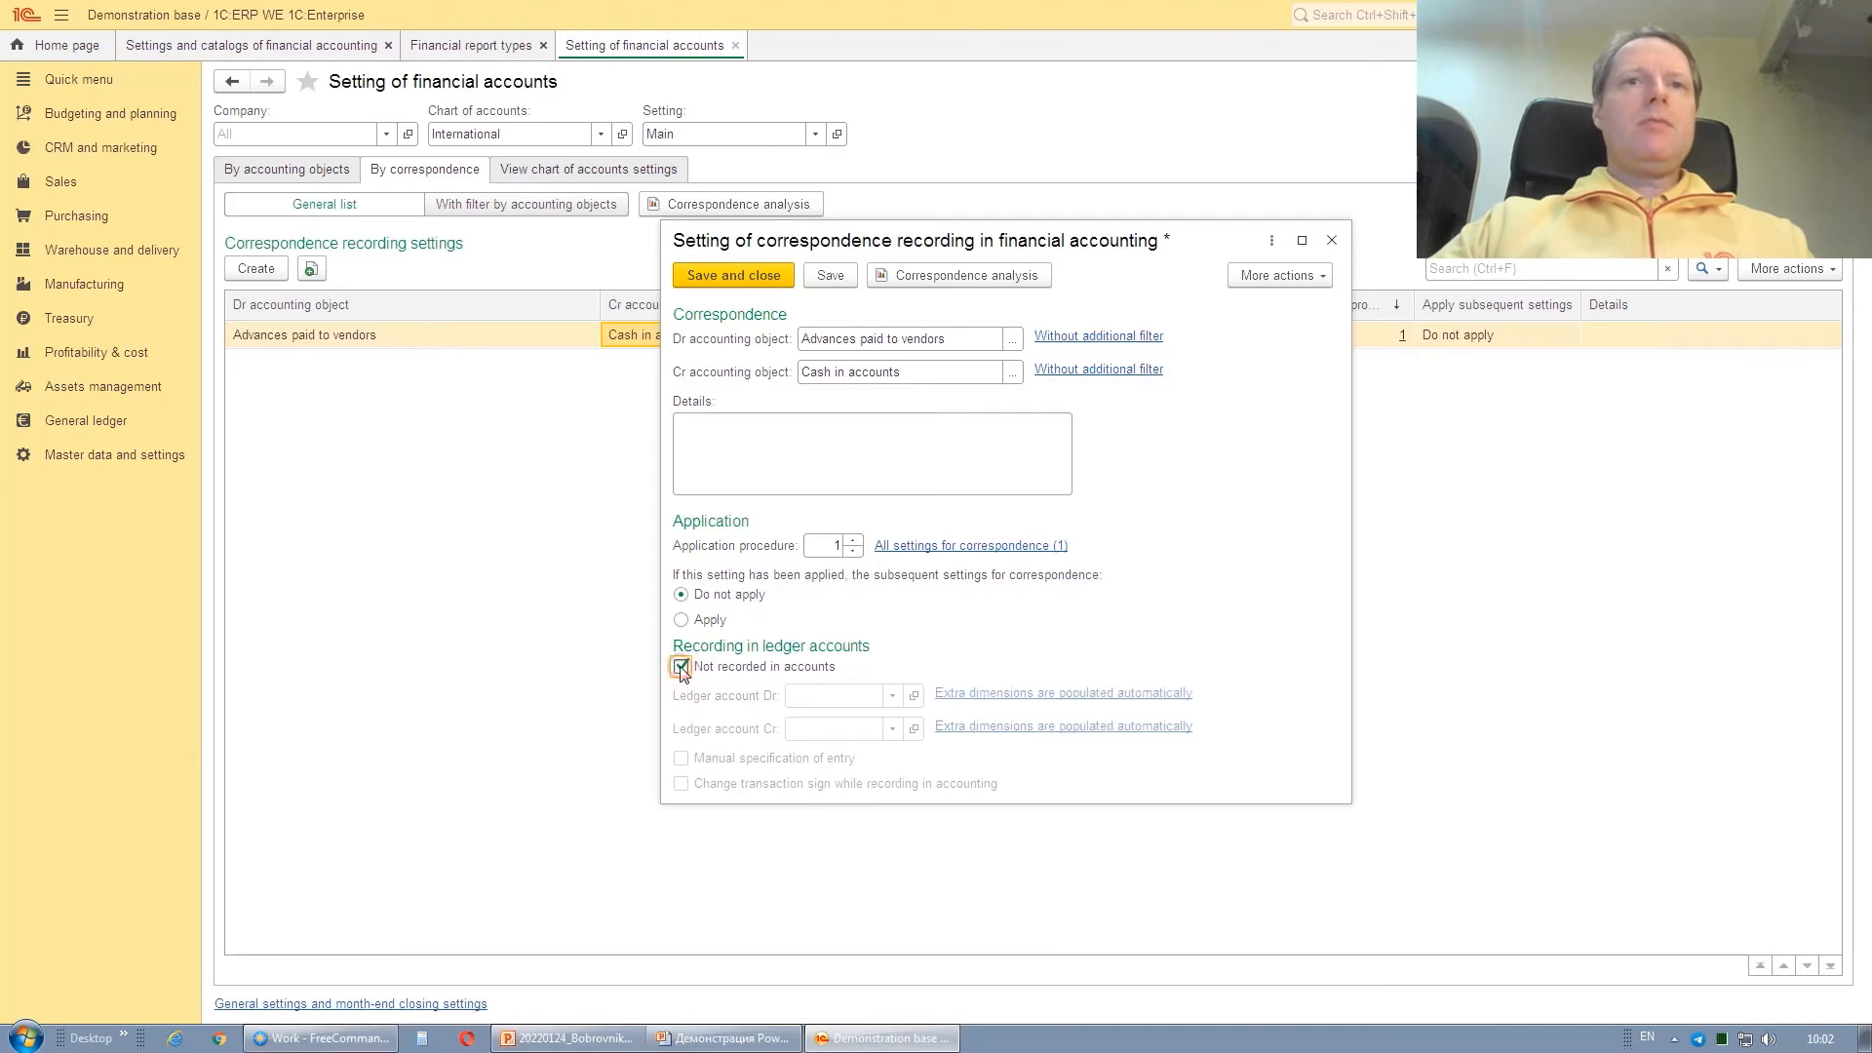
left_click(682, 759)
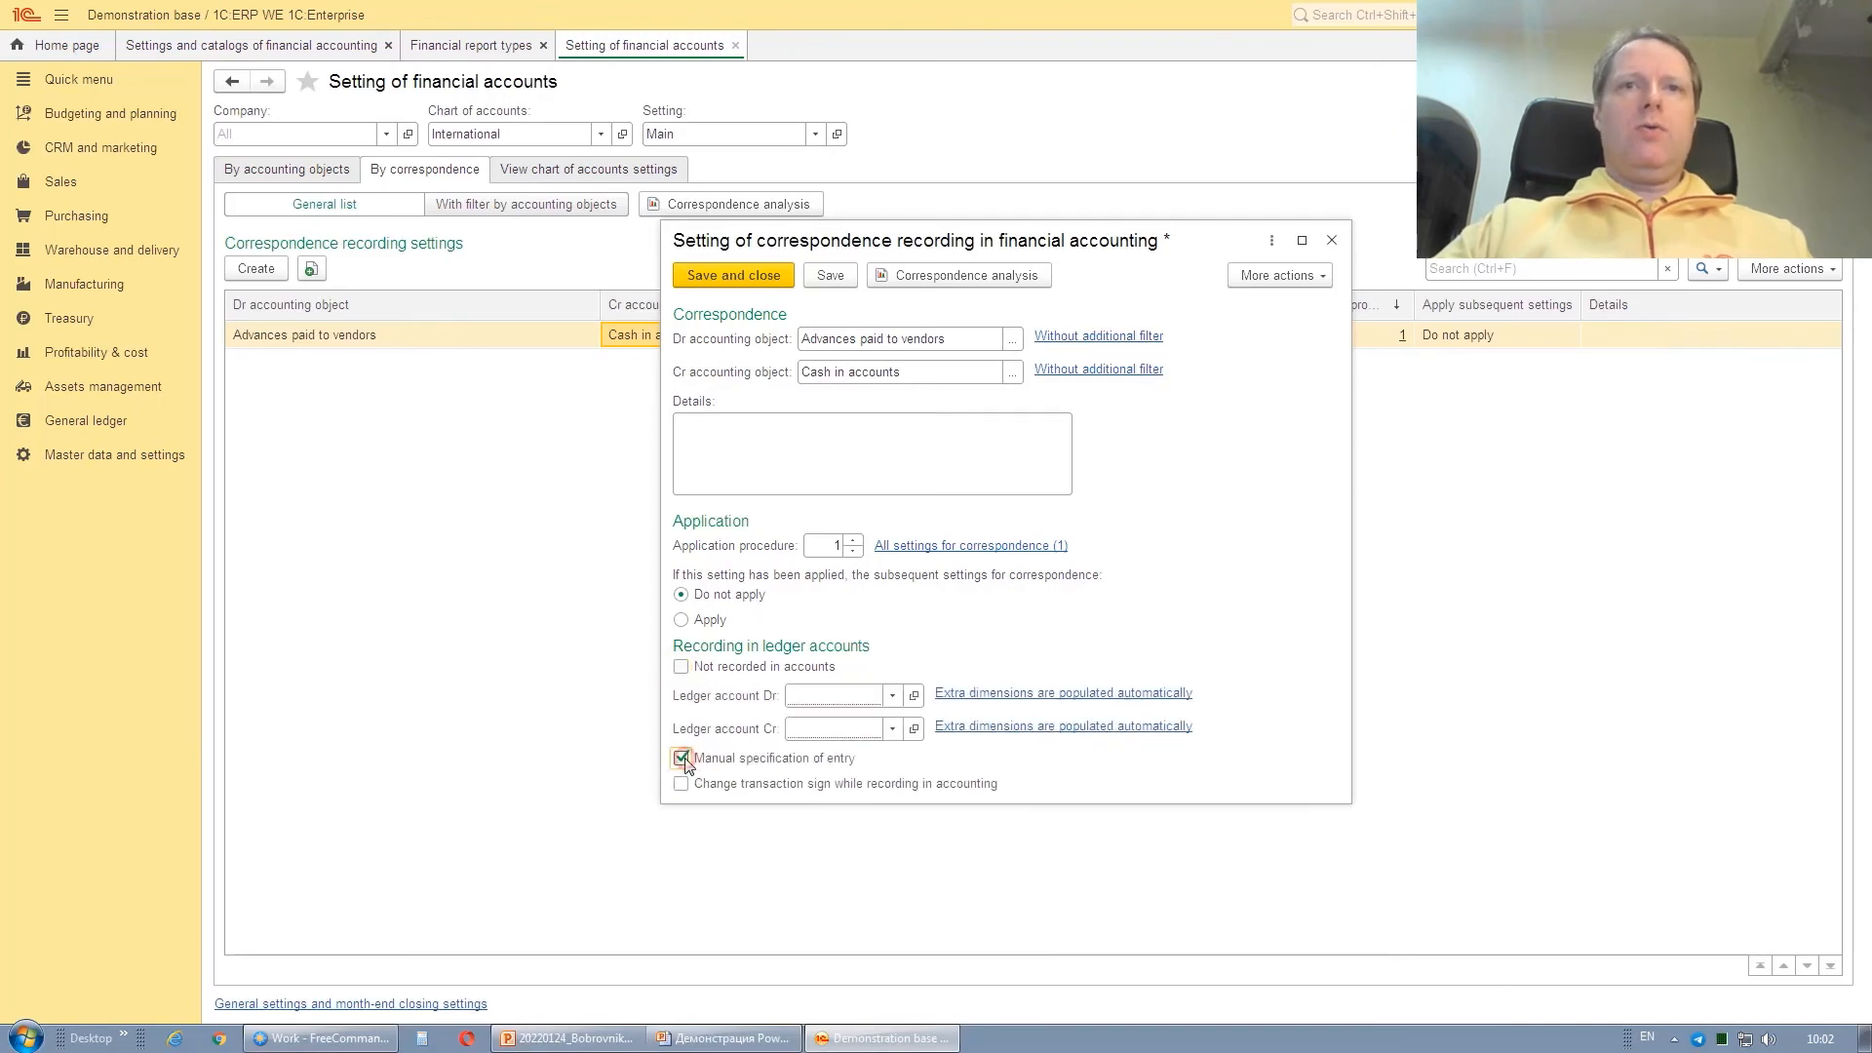
left_click(682, 762)
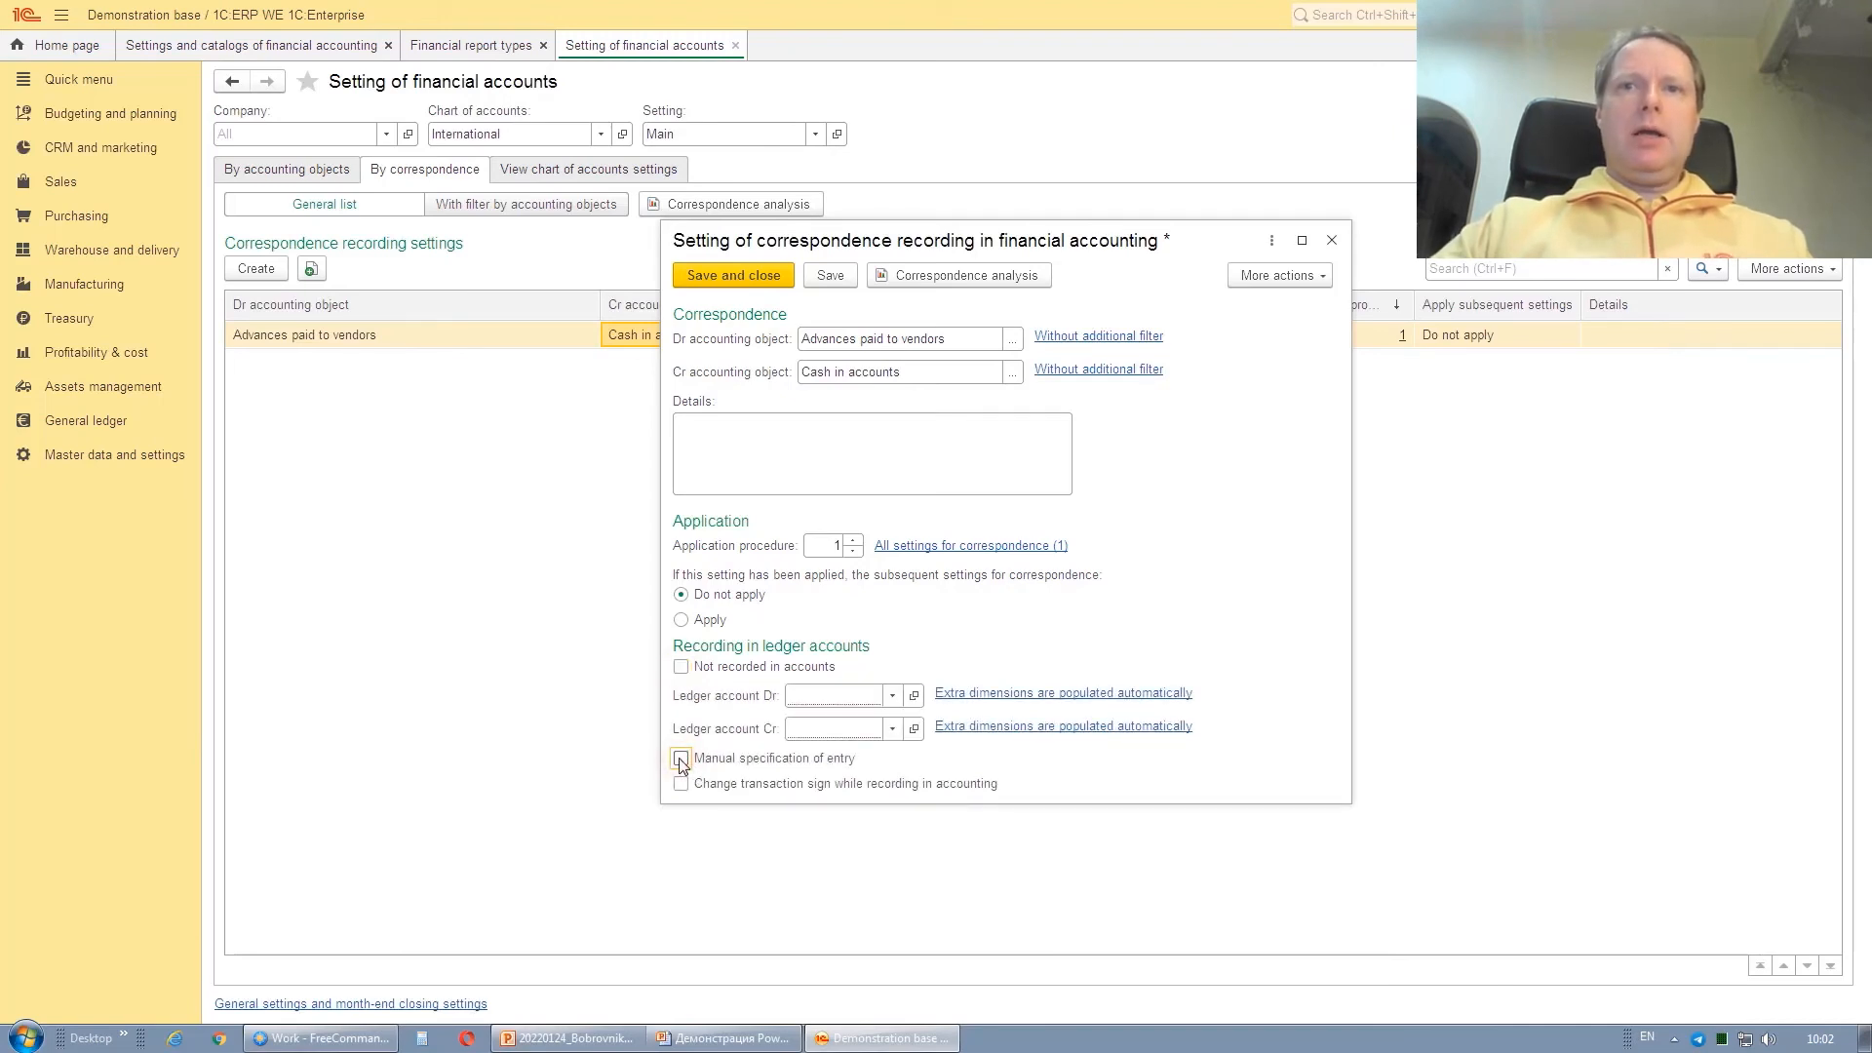
left_click(680, 761)
left_click(681, 760)
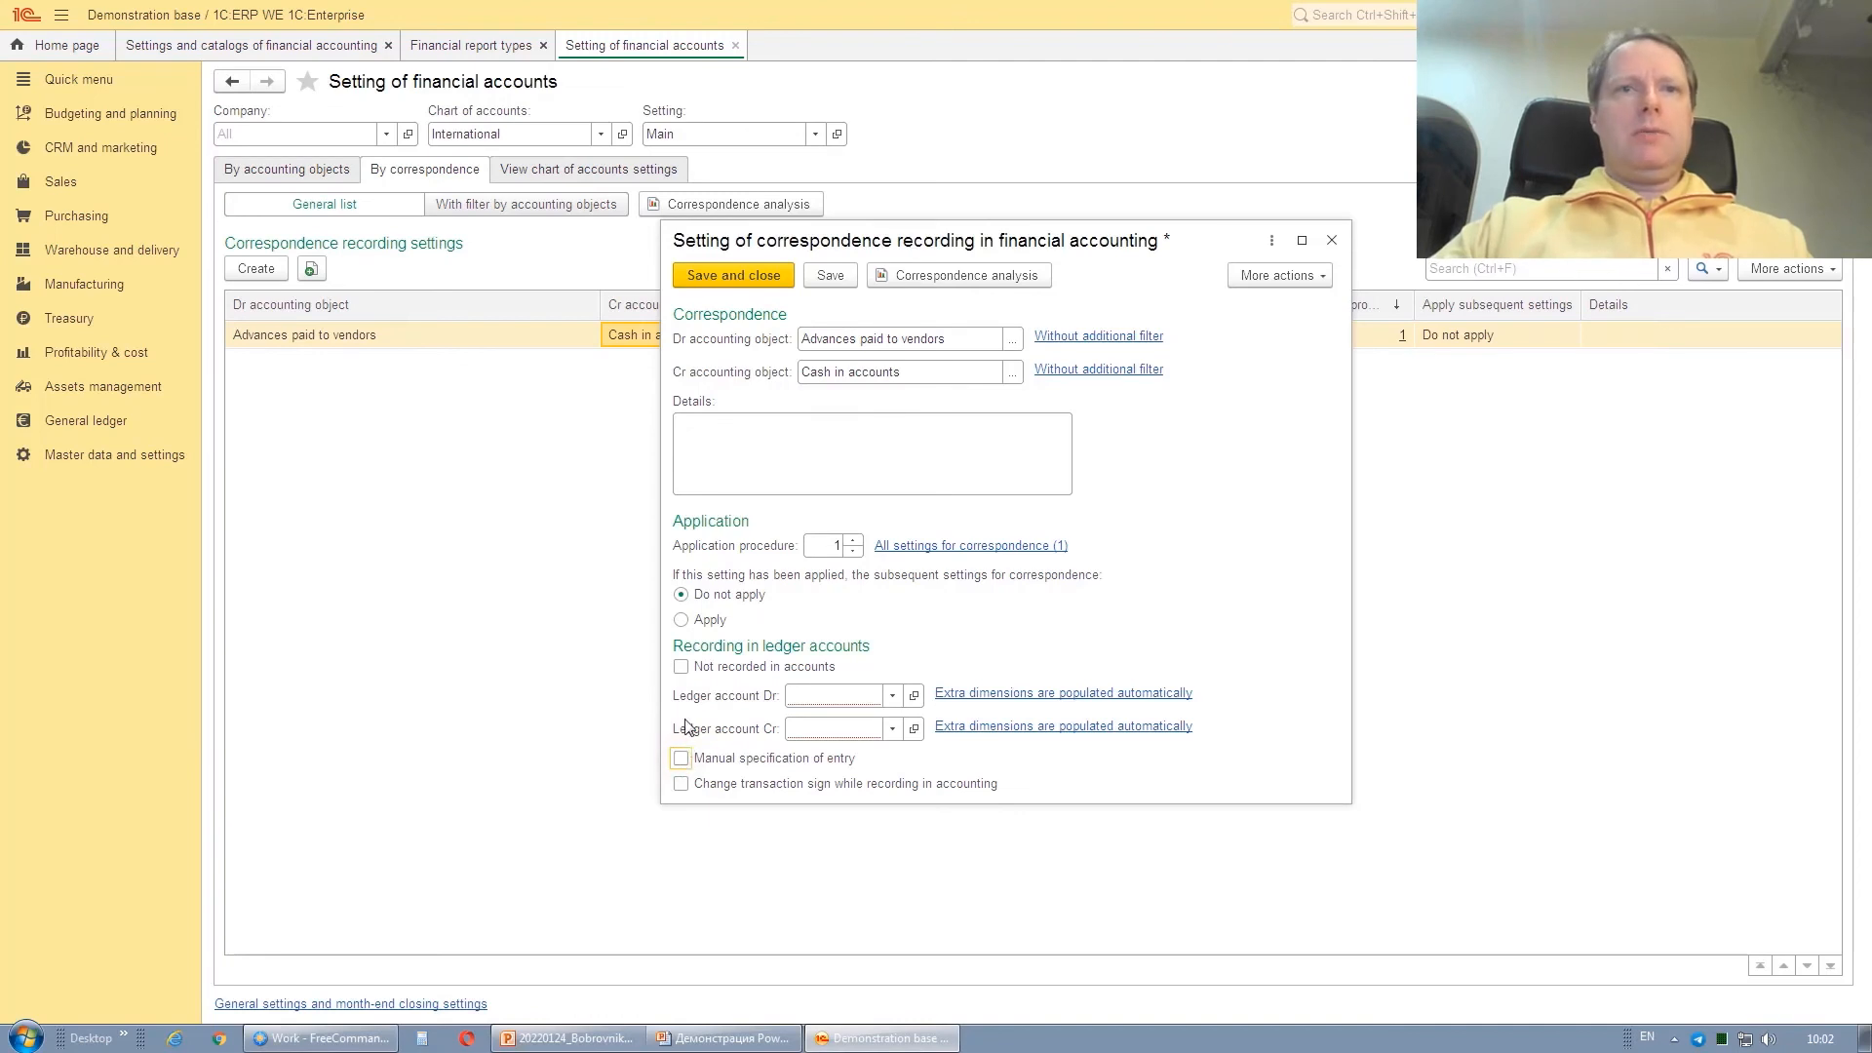
- Try allowing the subsequent settings for the correspondence to apply and changing its application procedure number
left_click(681, 621)
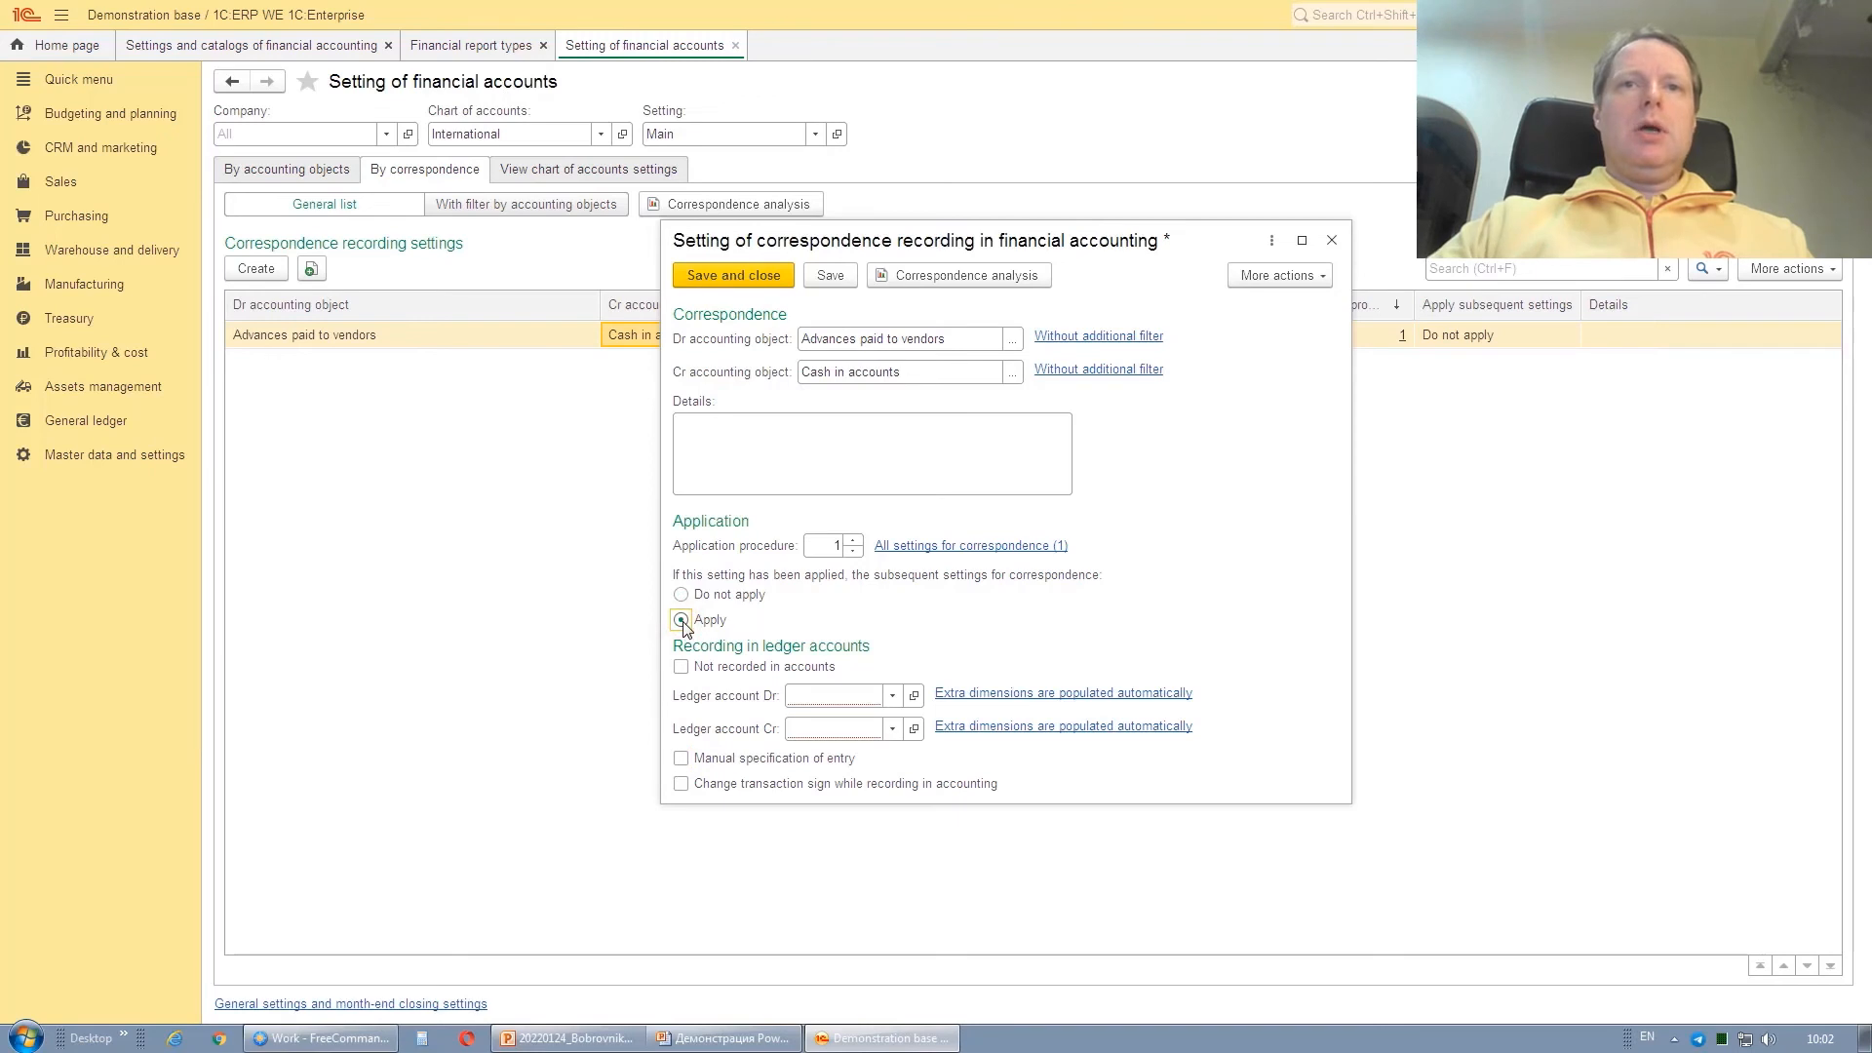
left_click(855, 542)
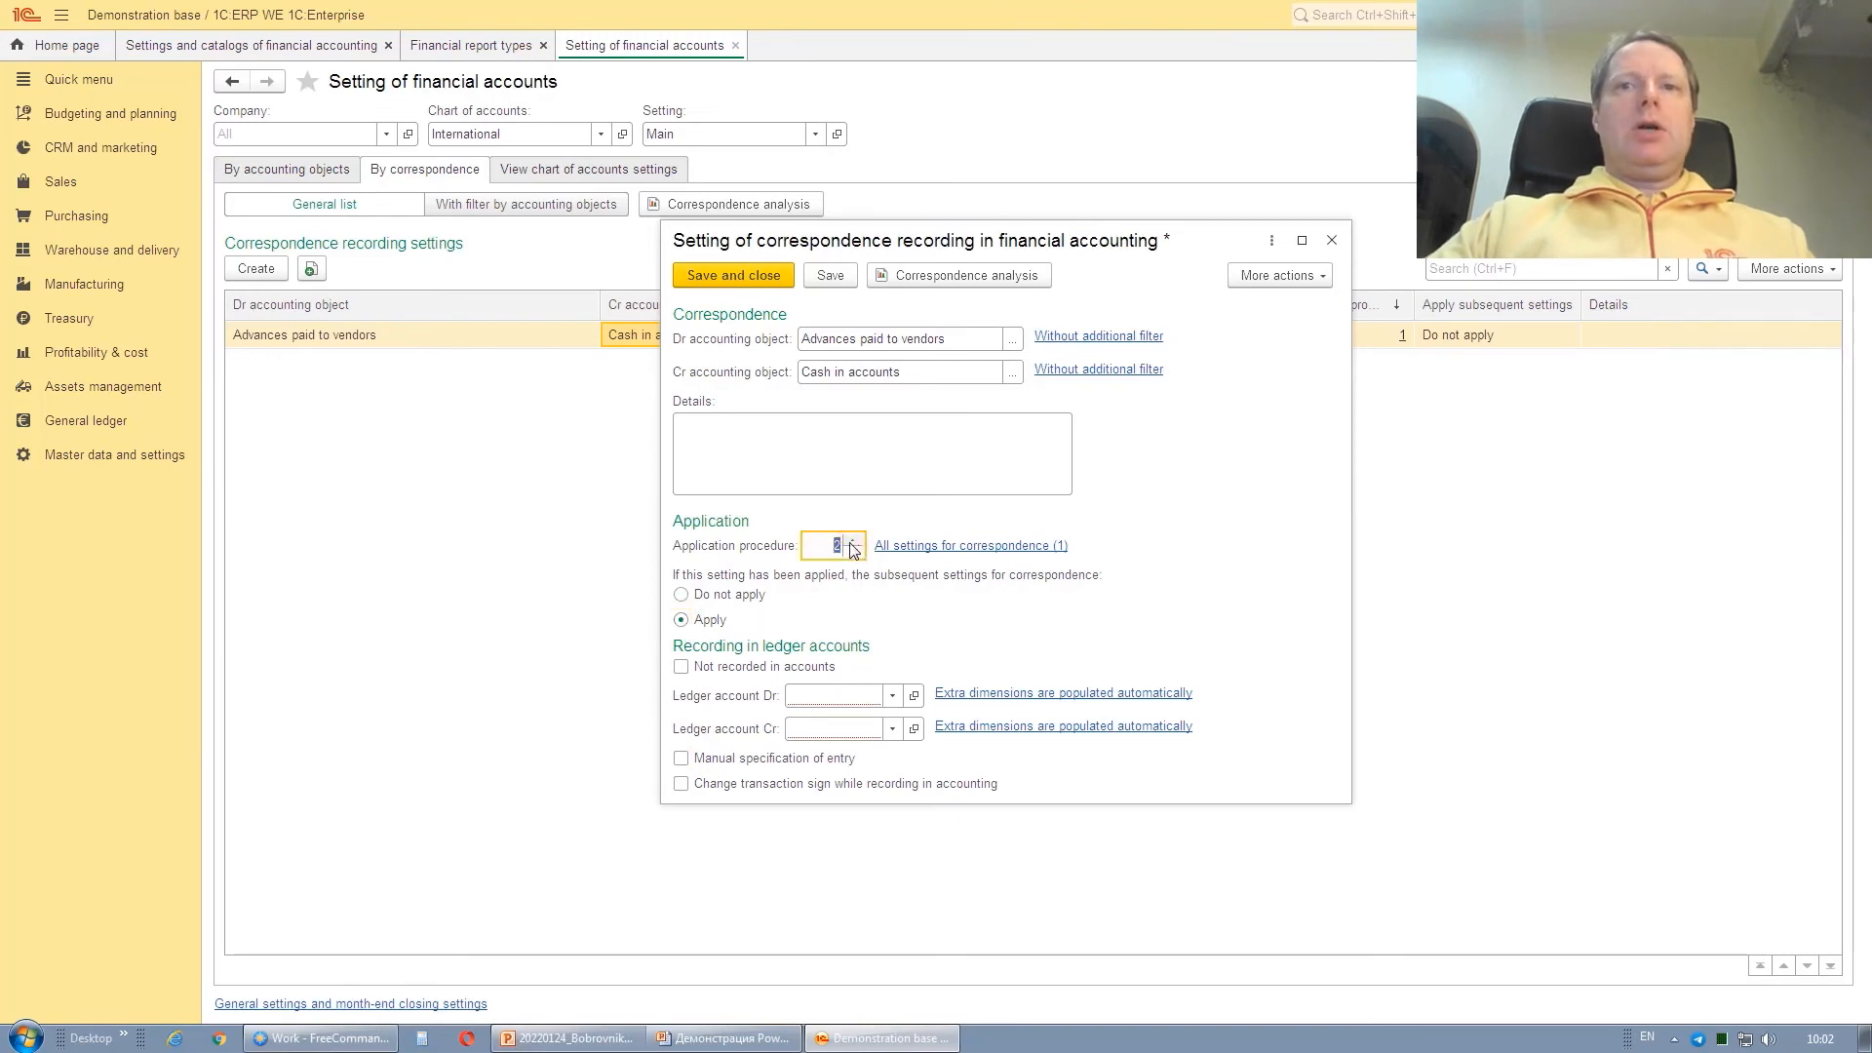
left_click(854, 551)
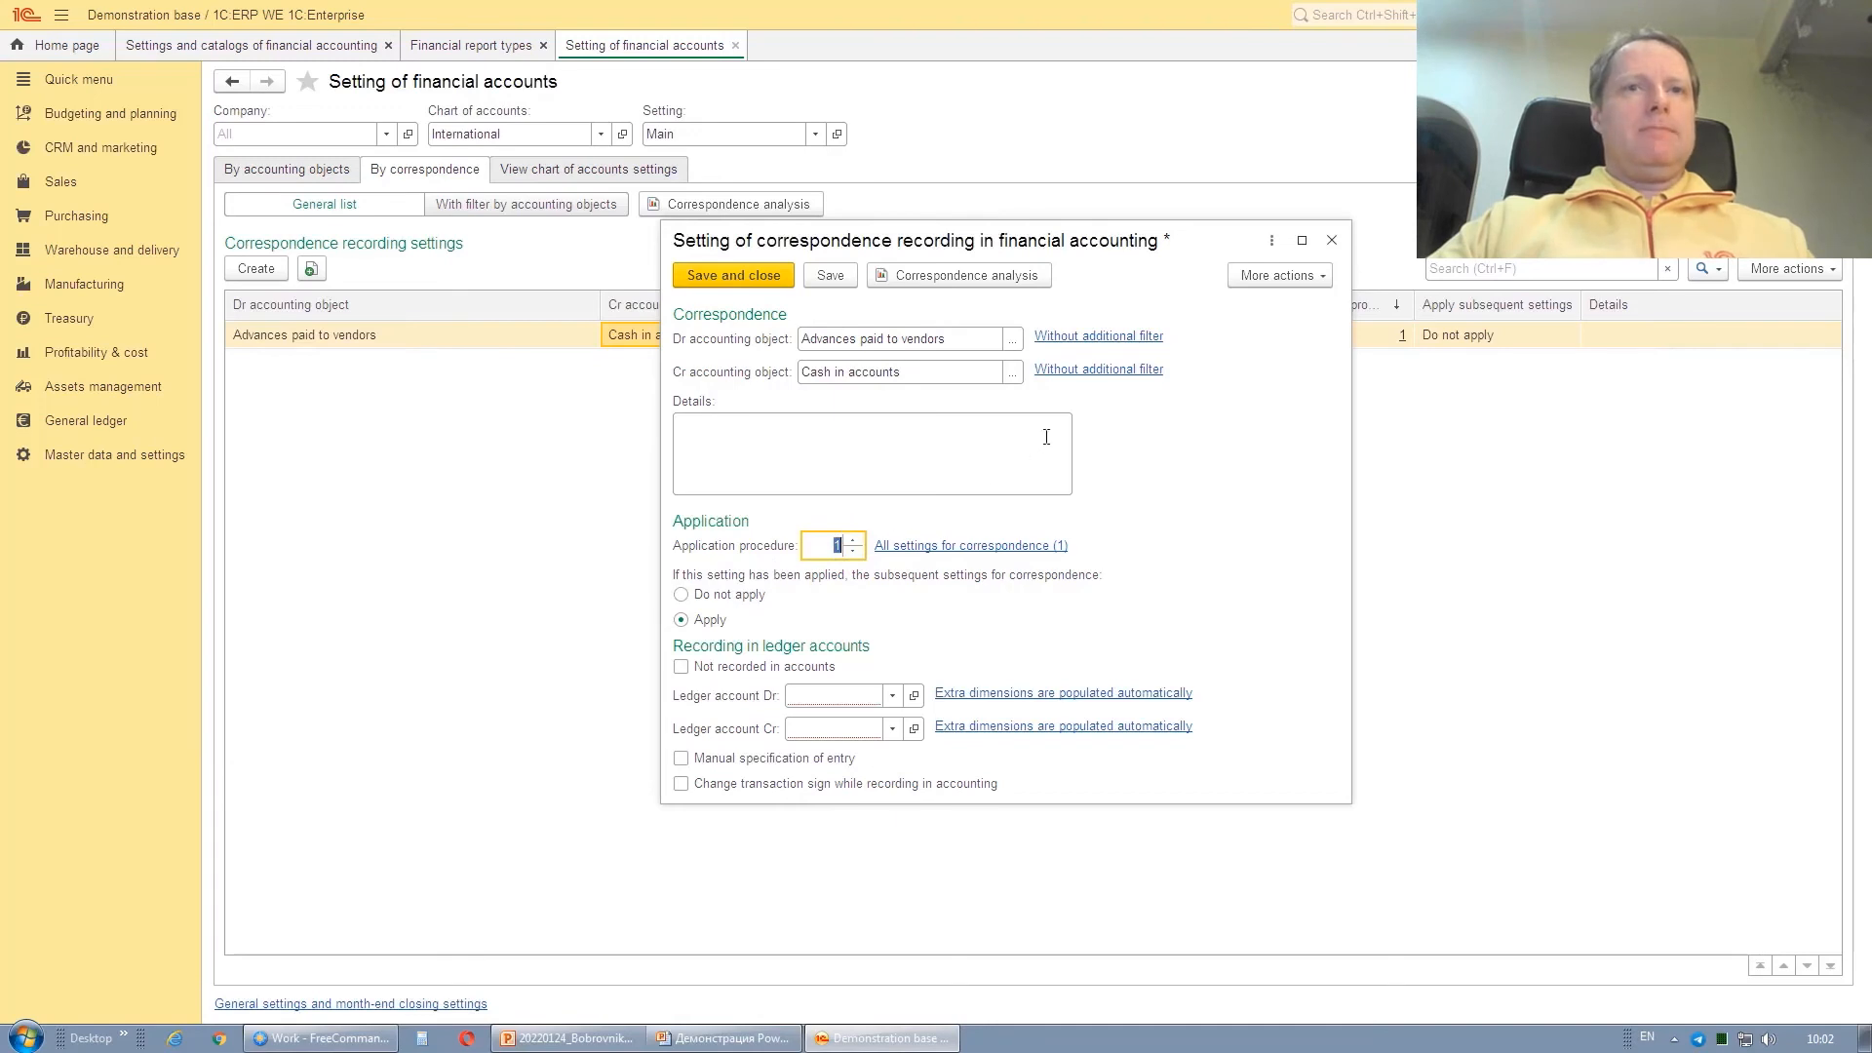
- View the additional filter of the debit accounting object, and close the correspondence setting without saving the changes
left_click(1086, 337)
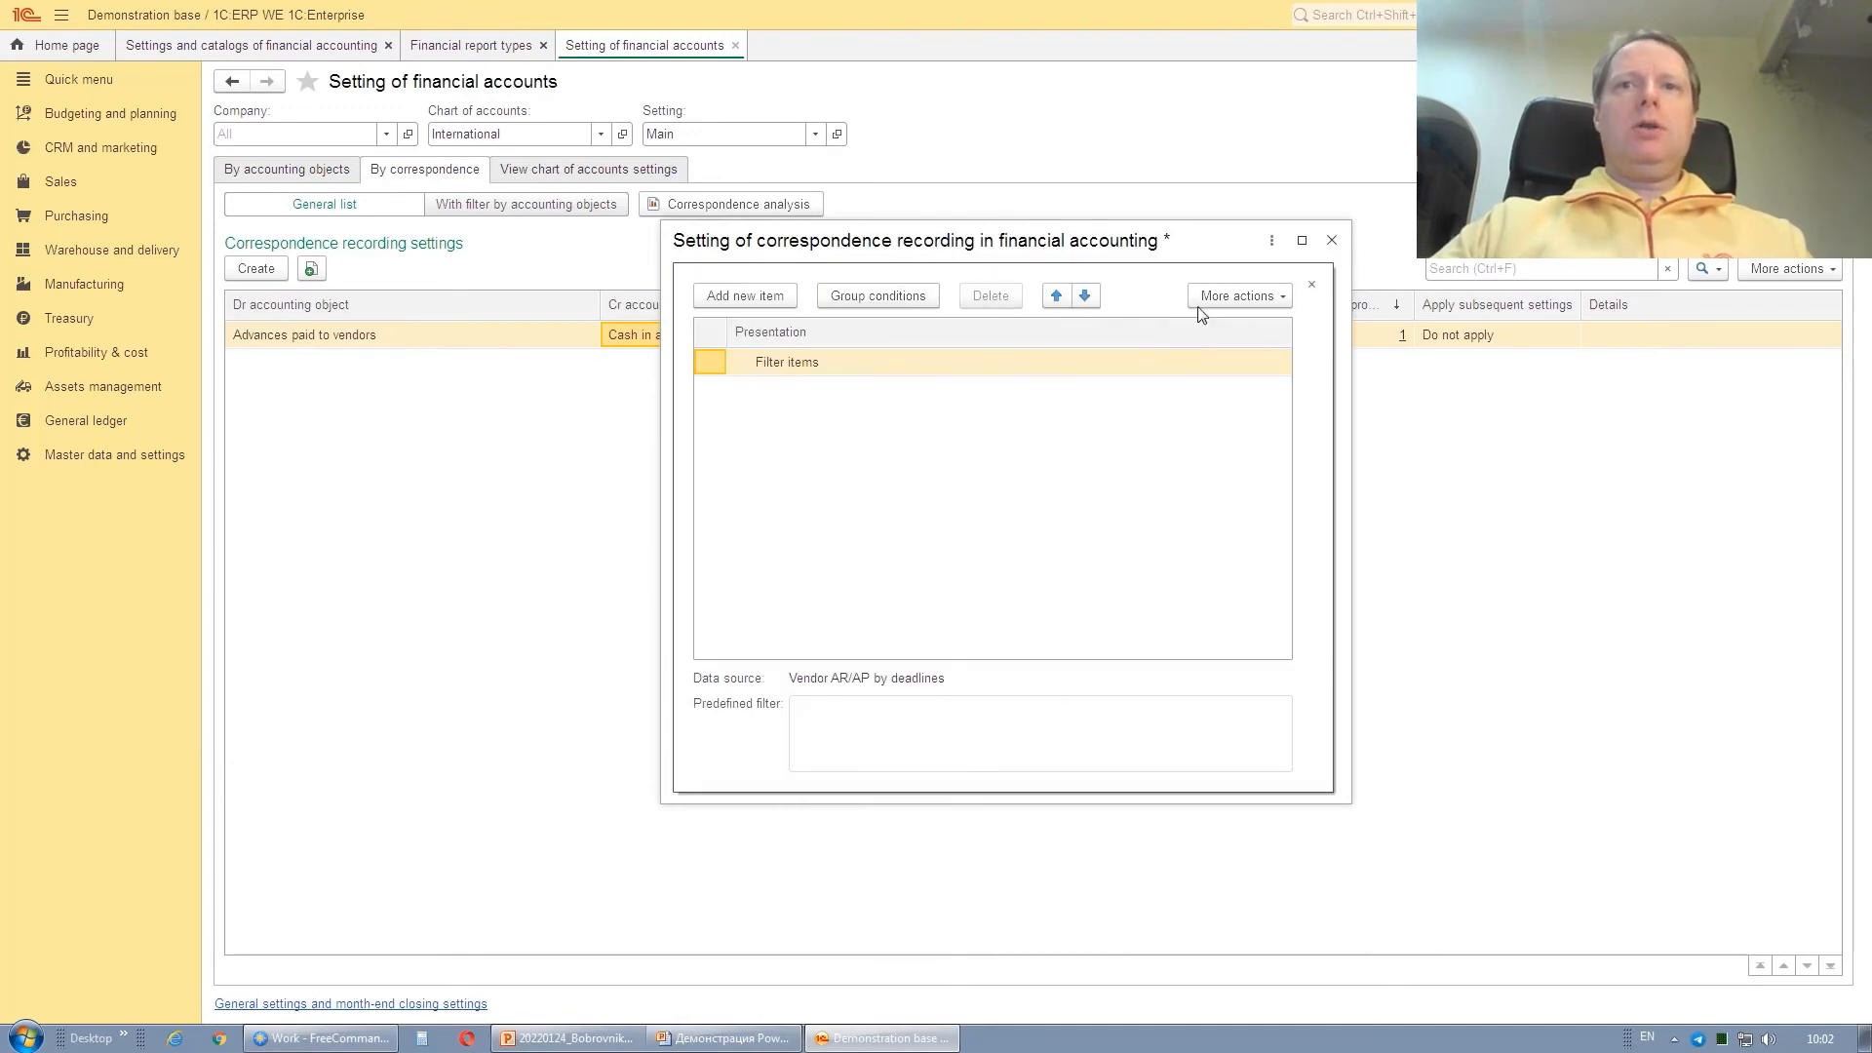
left_click(1311, 284)
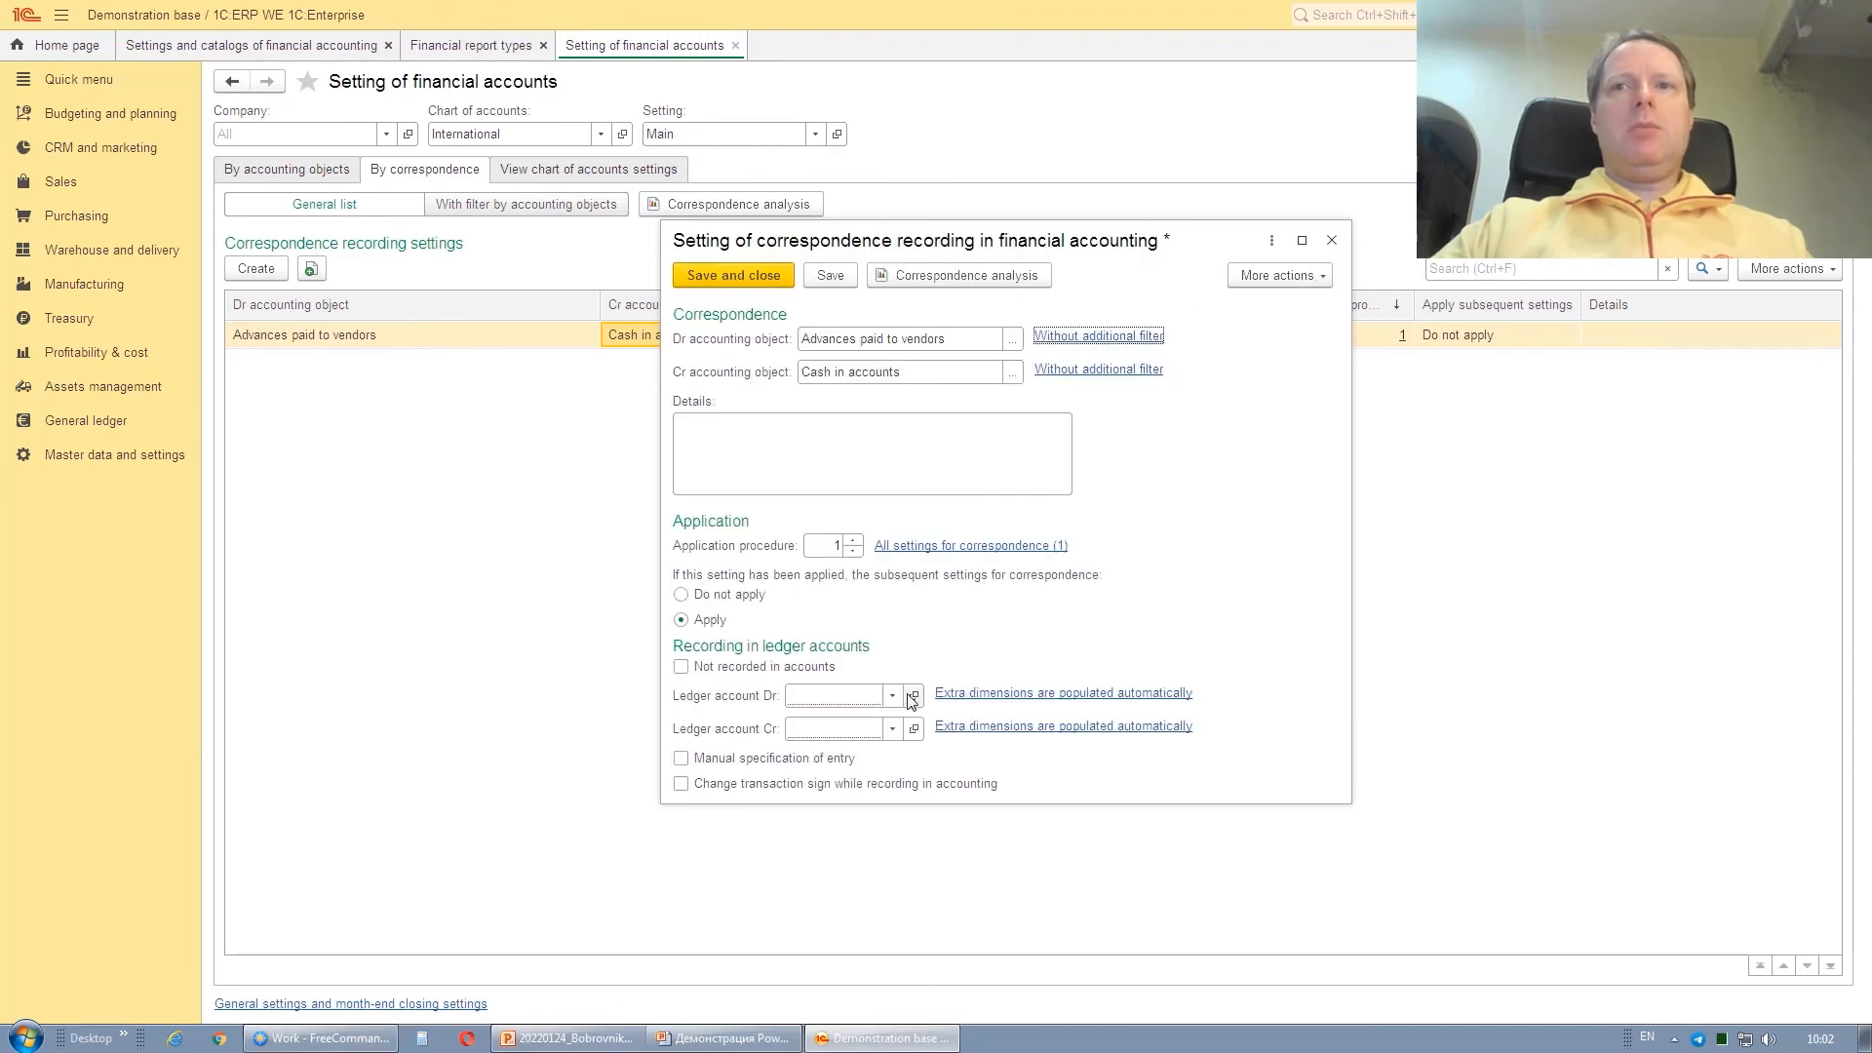
left_click(1334, 242)
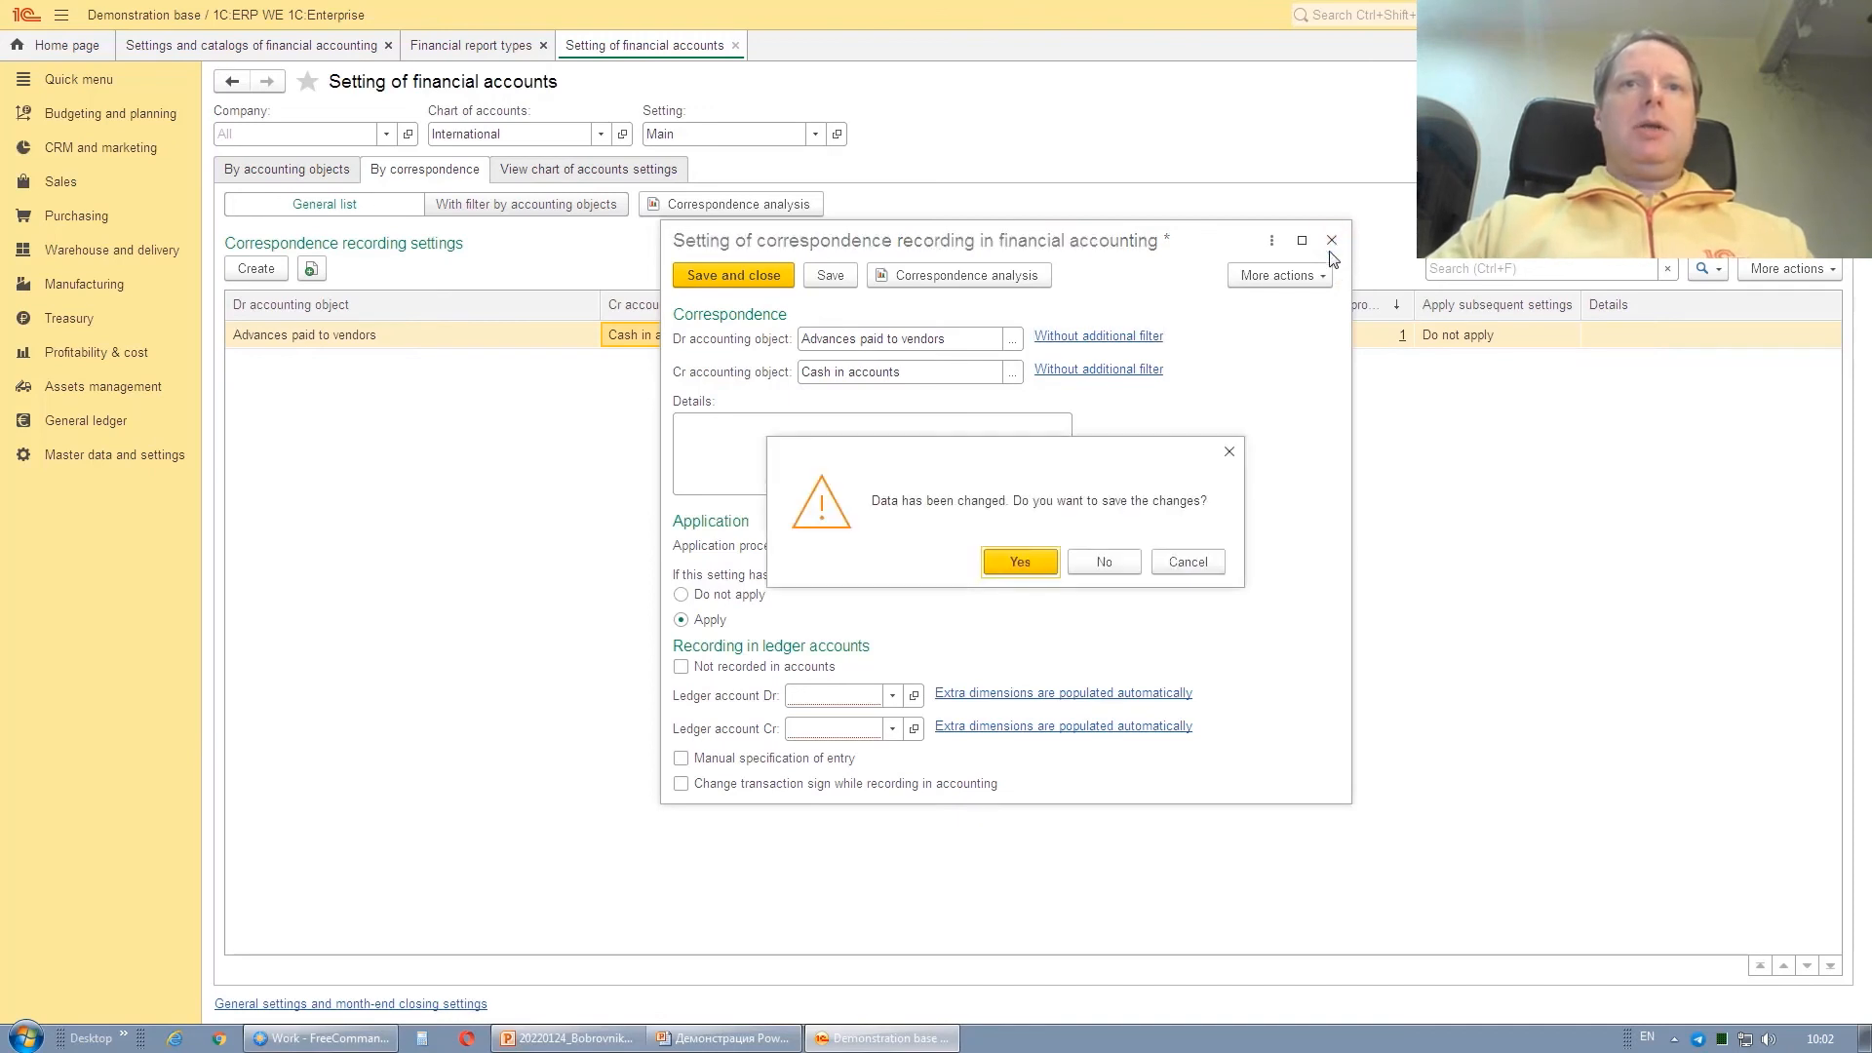
left_click(1110, 558)
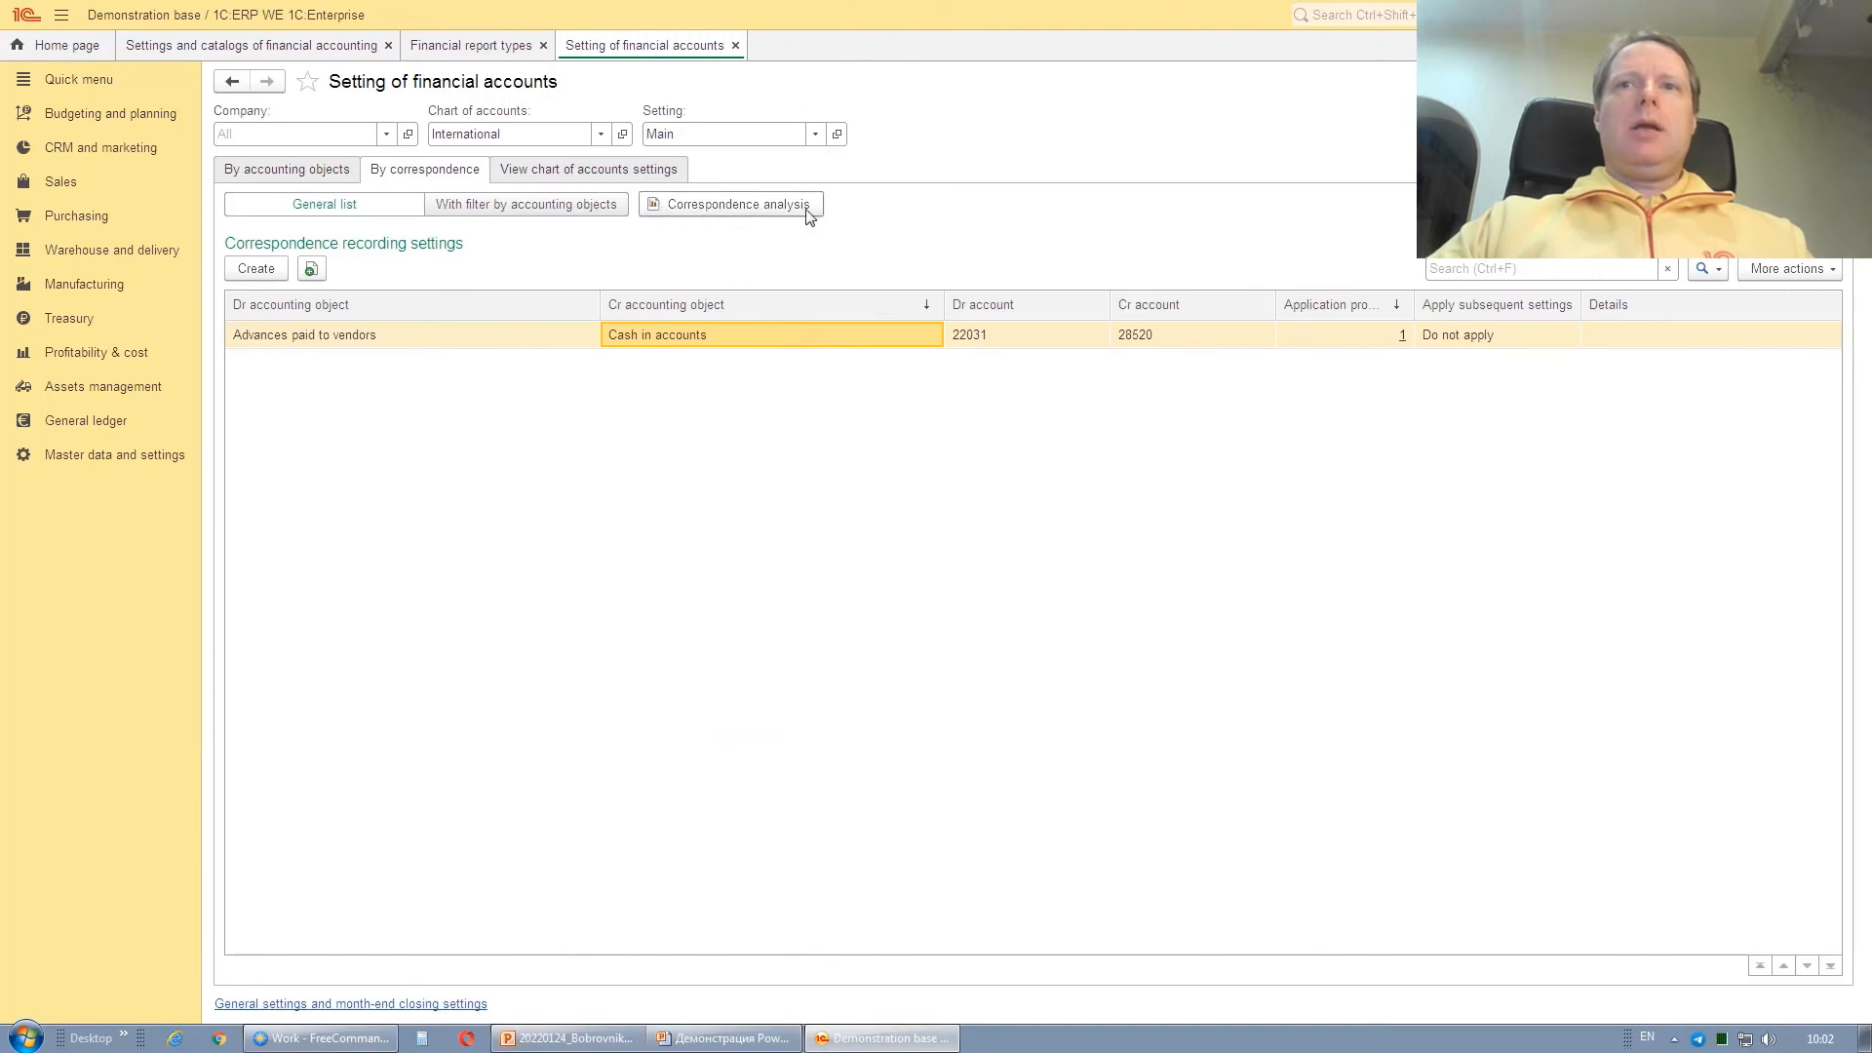
- Open the correspondence analysis report and examine its debit accounting objects in rows and credit accounting objects in columns
left_click(751, 207)
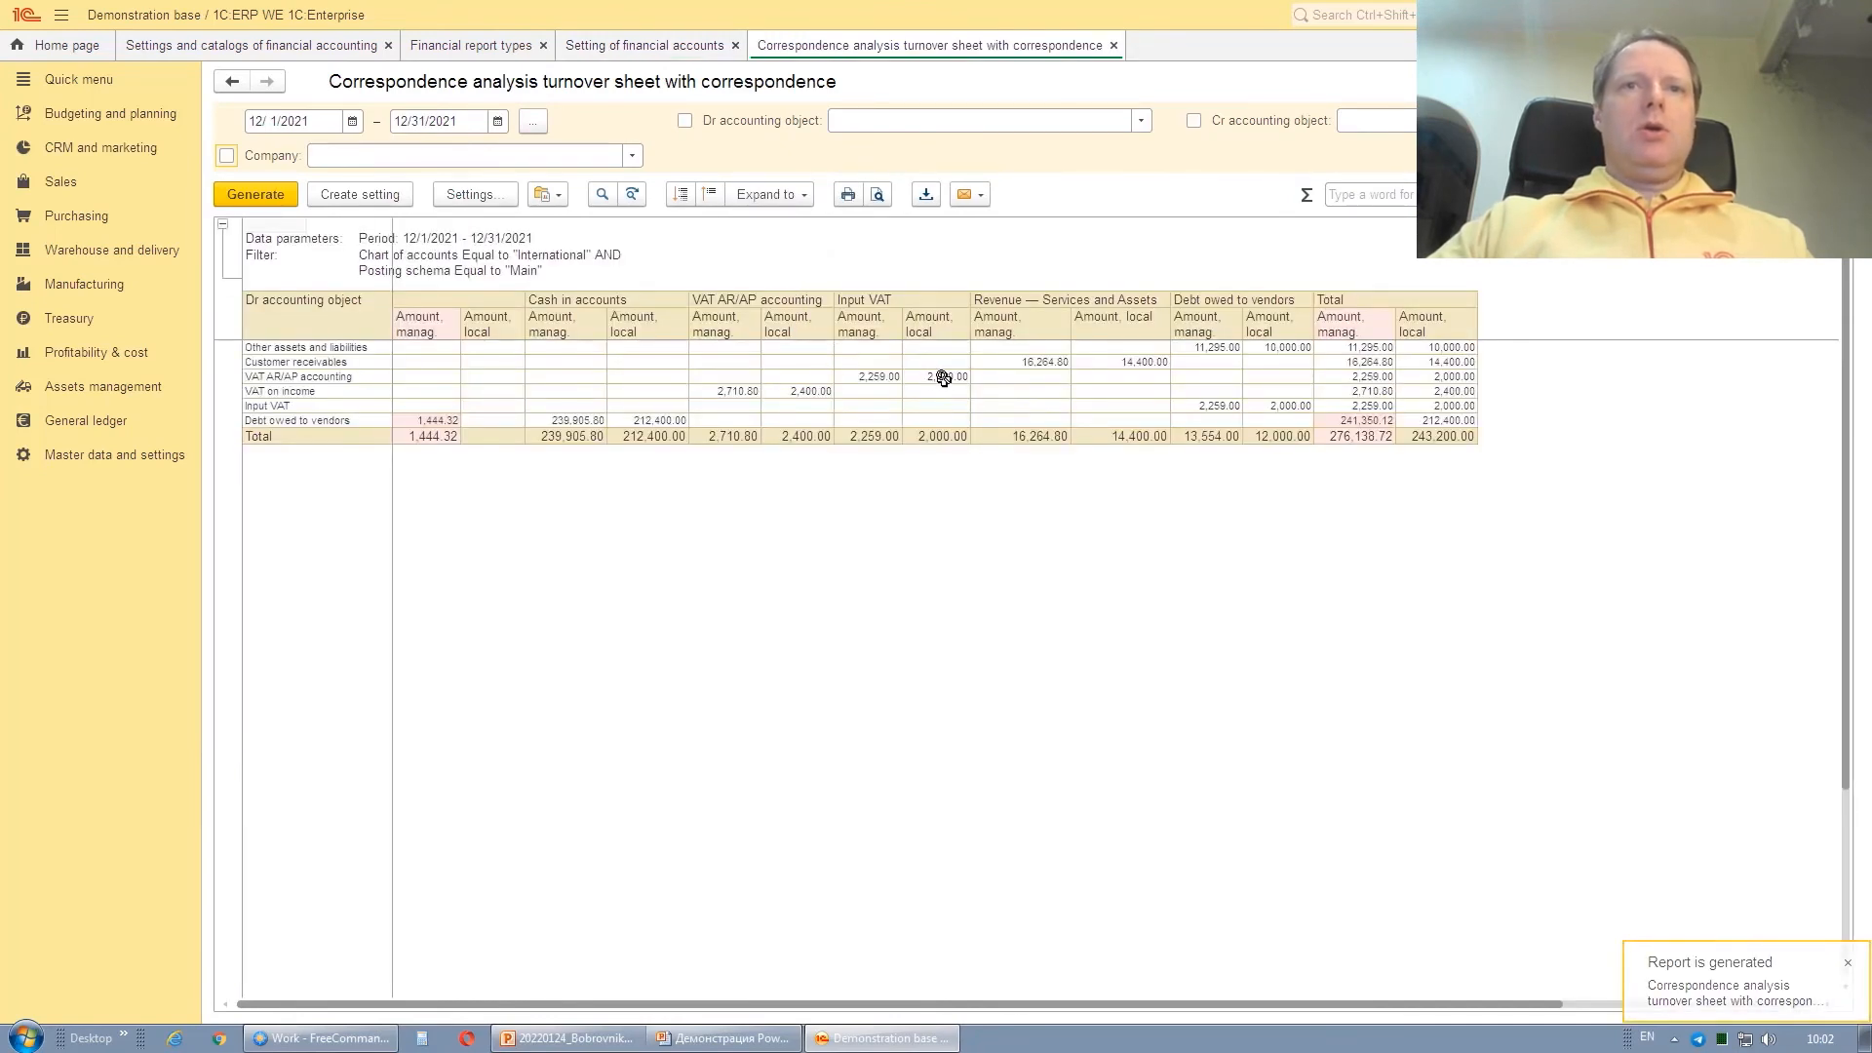
left_click(865, 375)
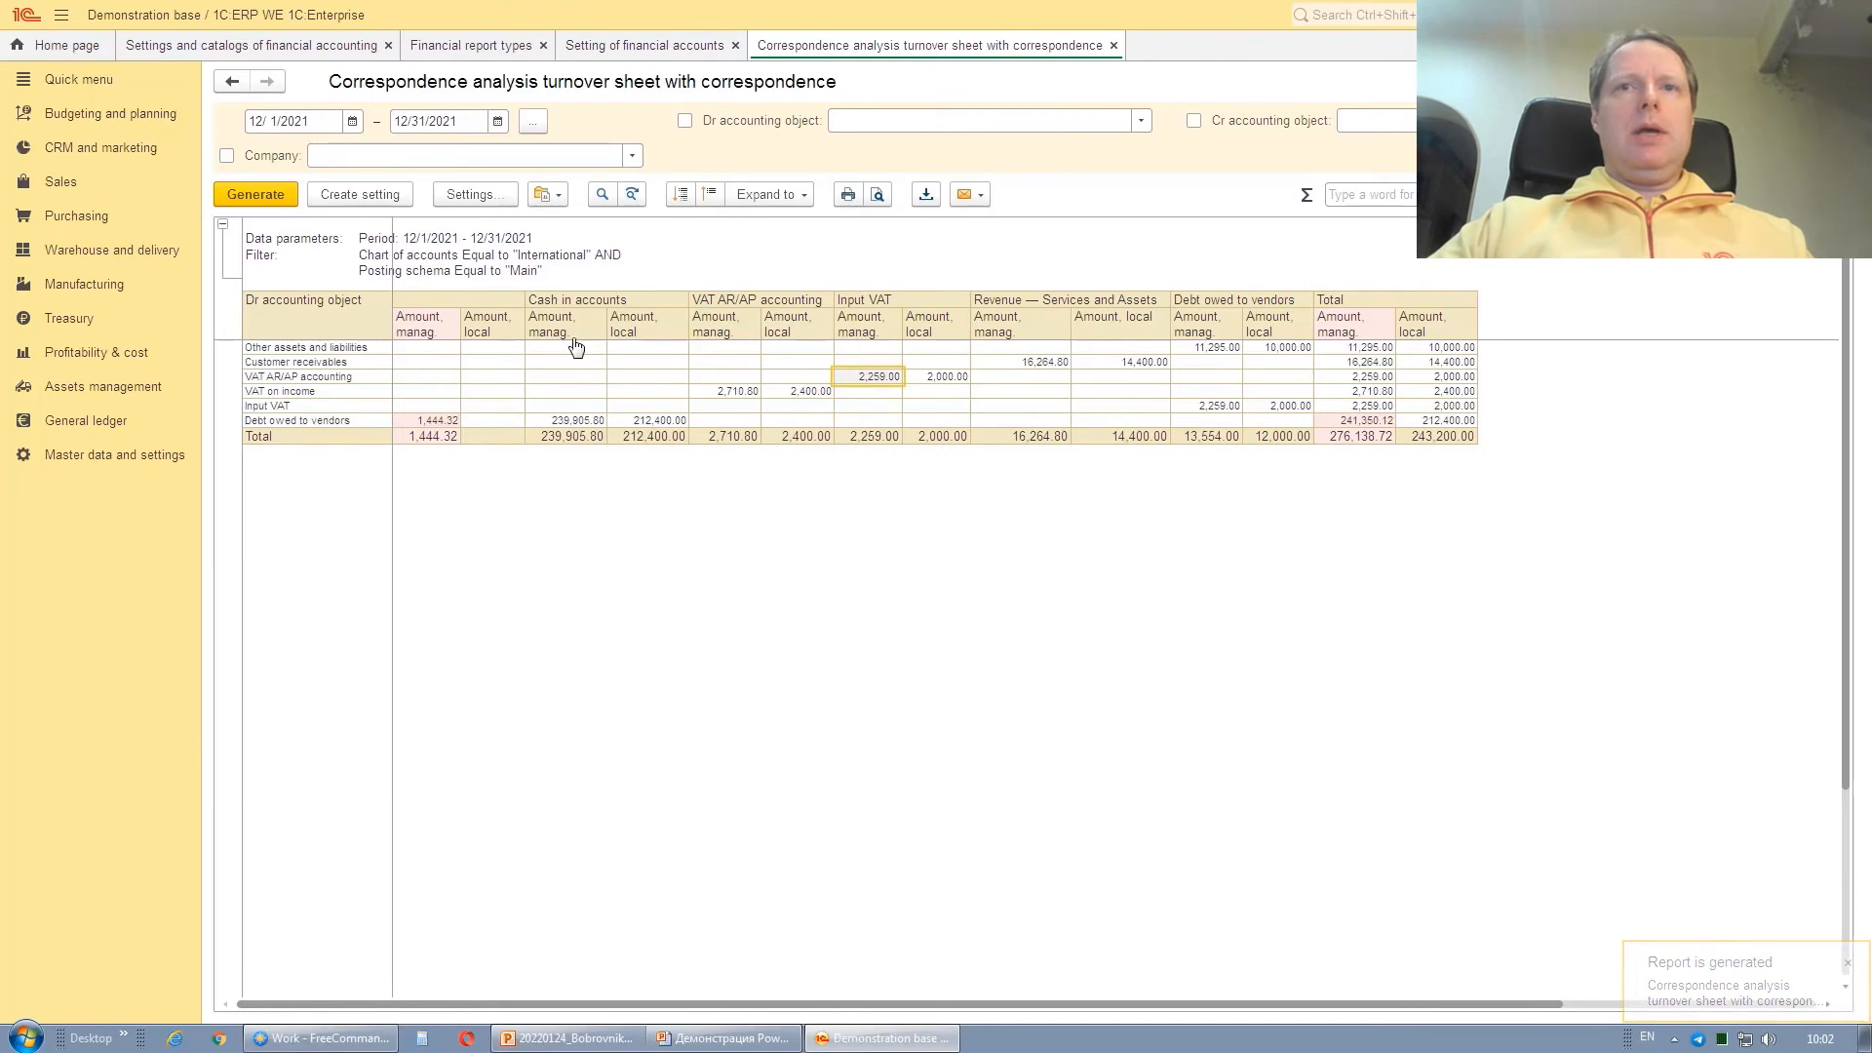
left_click(325, 348)
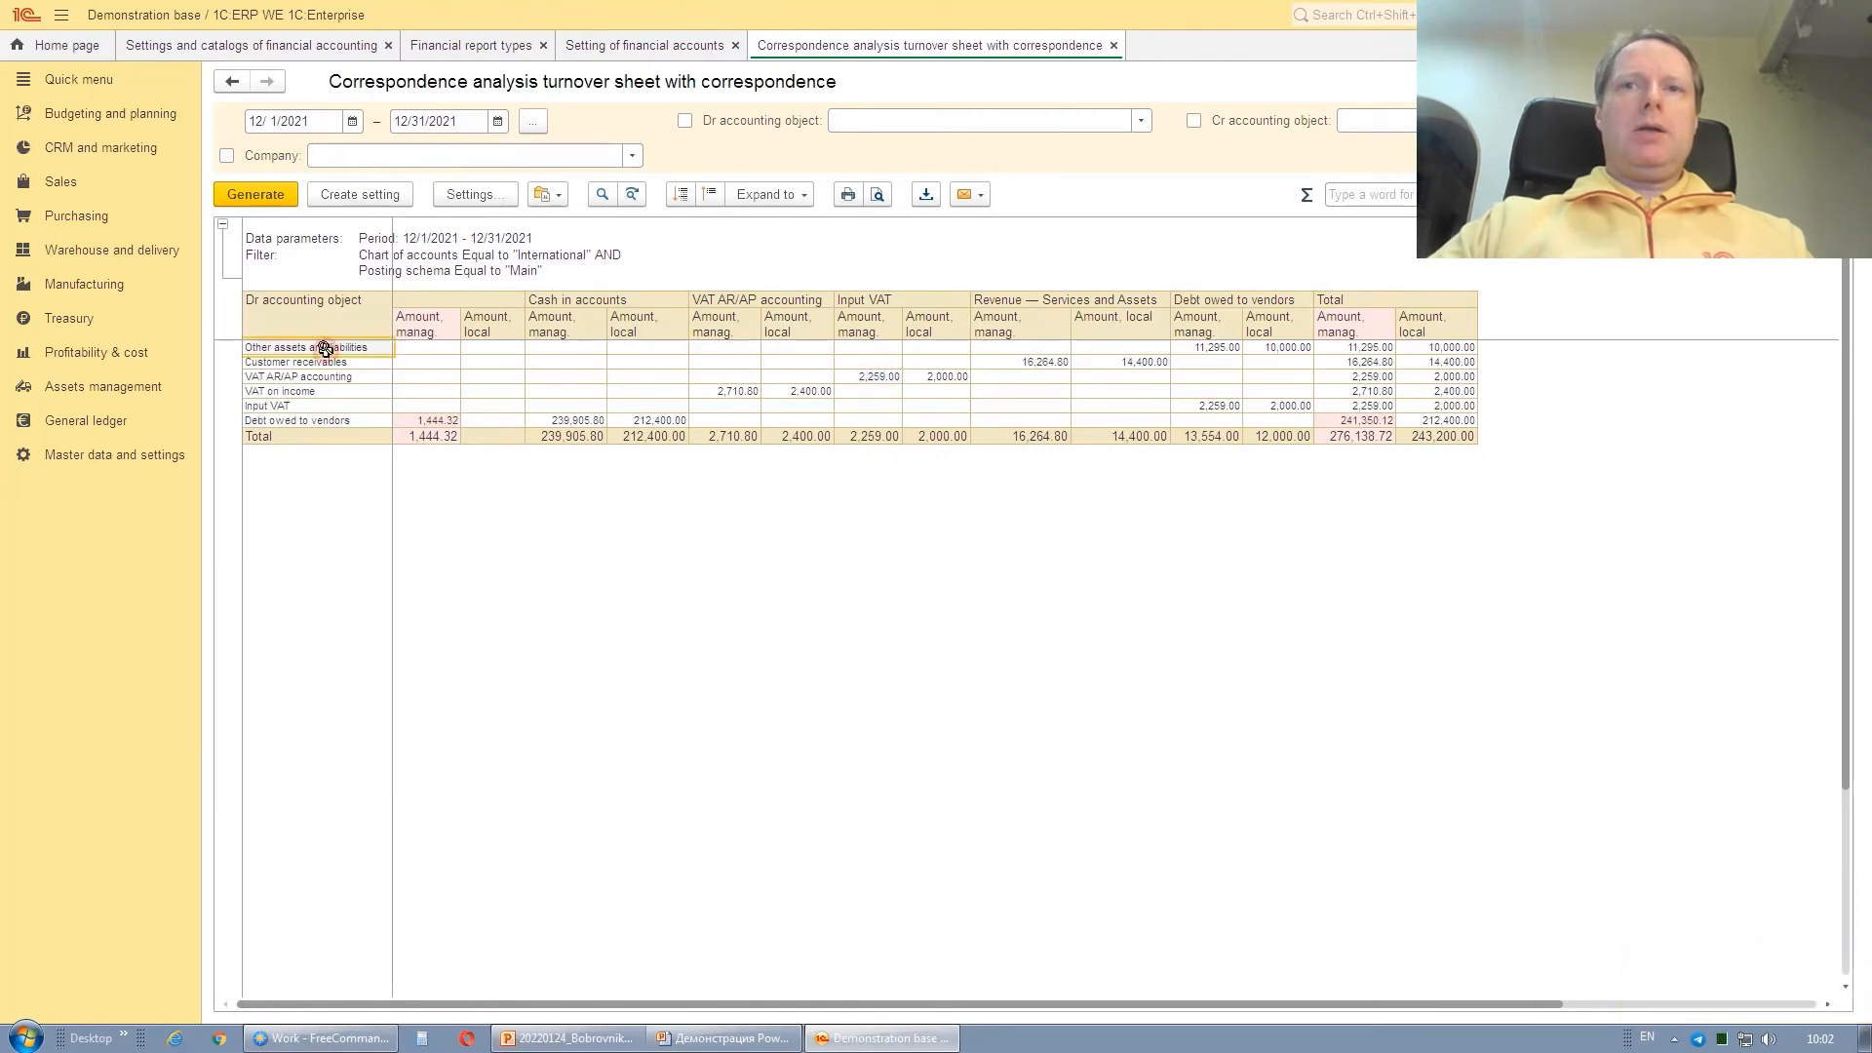
left_click_drag(325, 348, 323, 421)
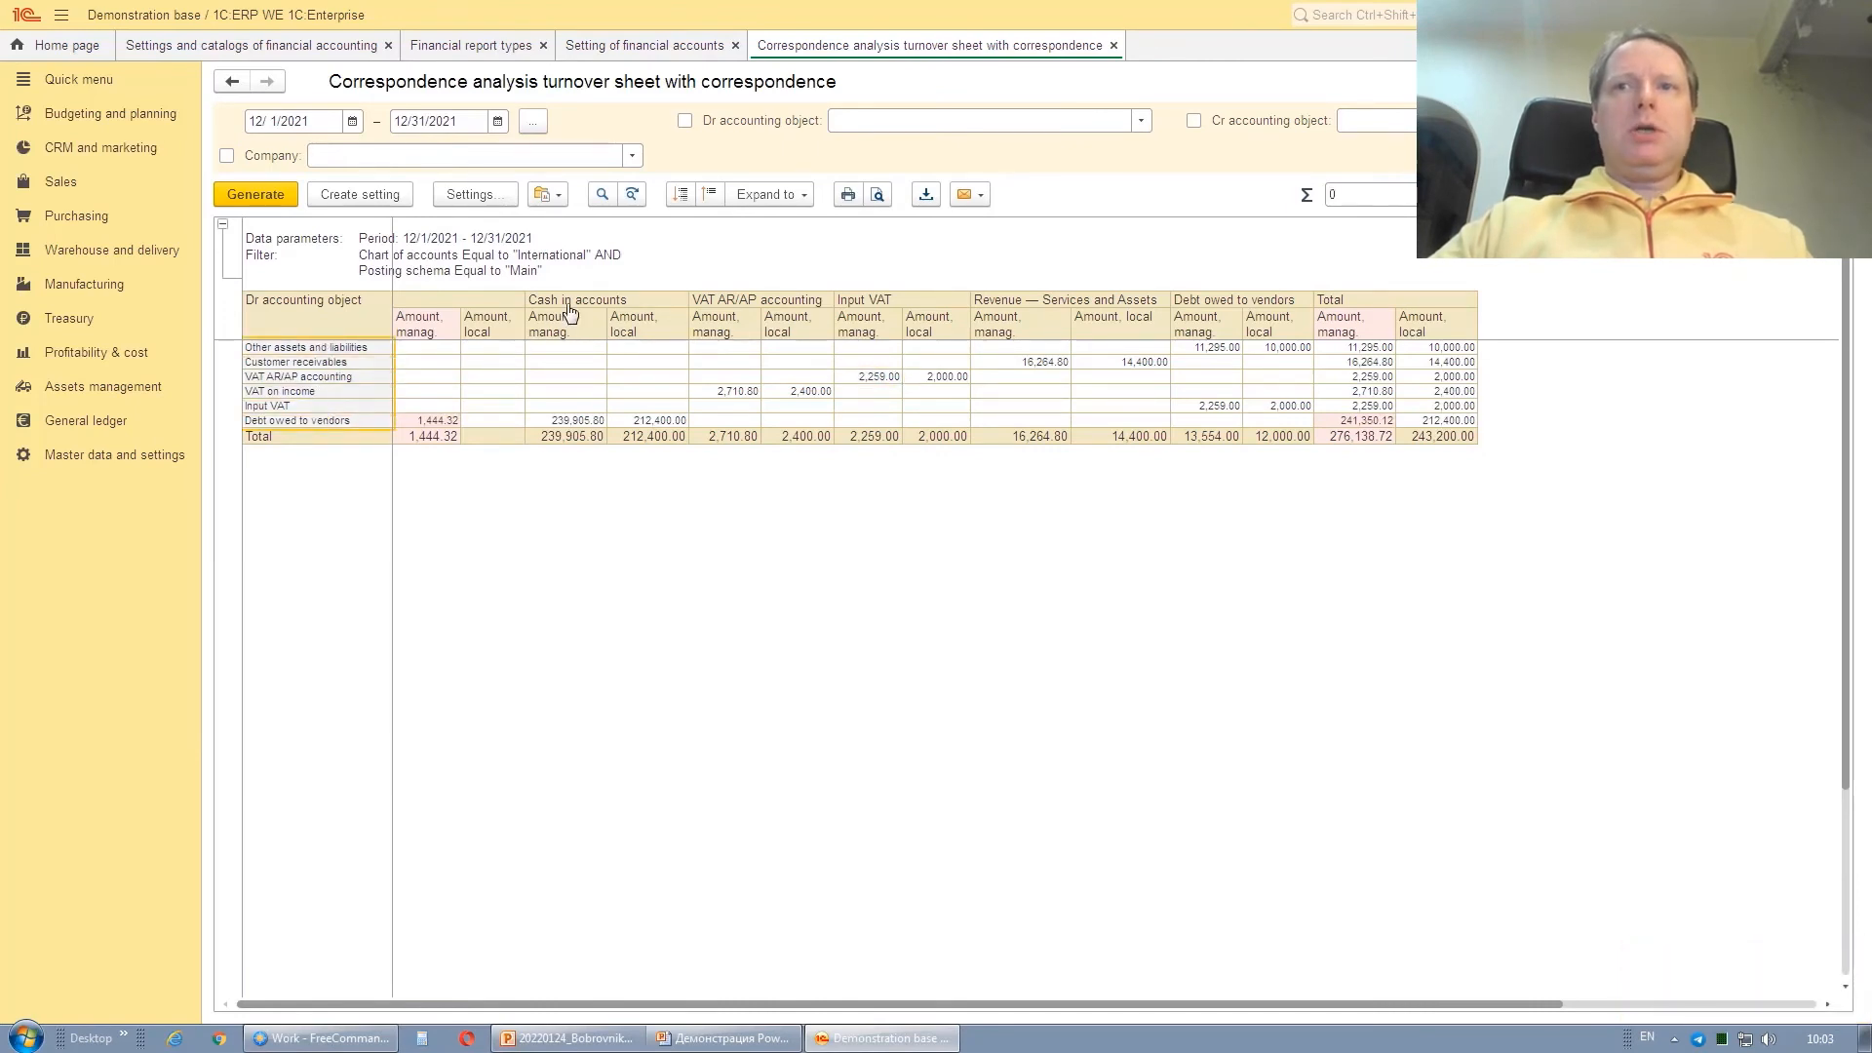
left_click_drag(593, 303, 1248, 299)
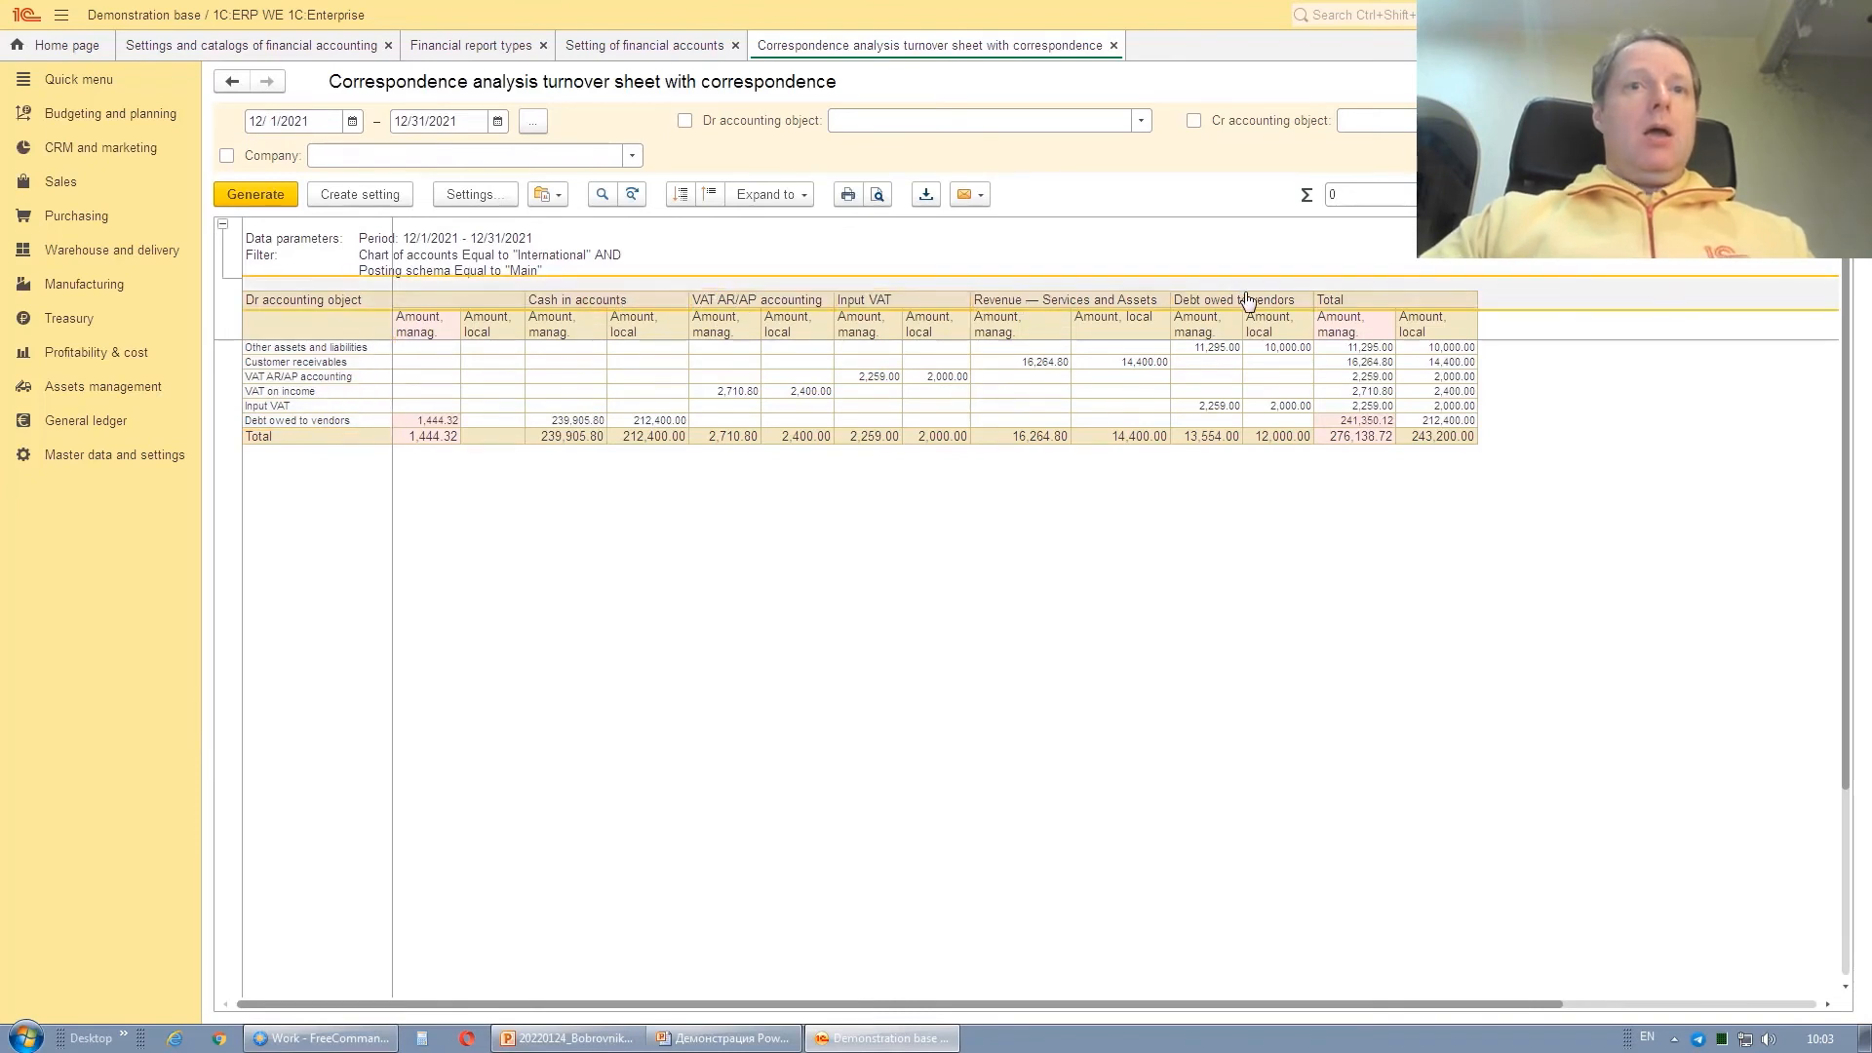
- Drill down into the local amount between VAT AR/AP accounting and Input VAT, and open the underlying vendor invoice
left_click(948, 376)
double_click(948, 376)
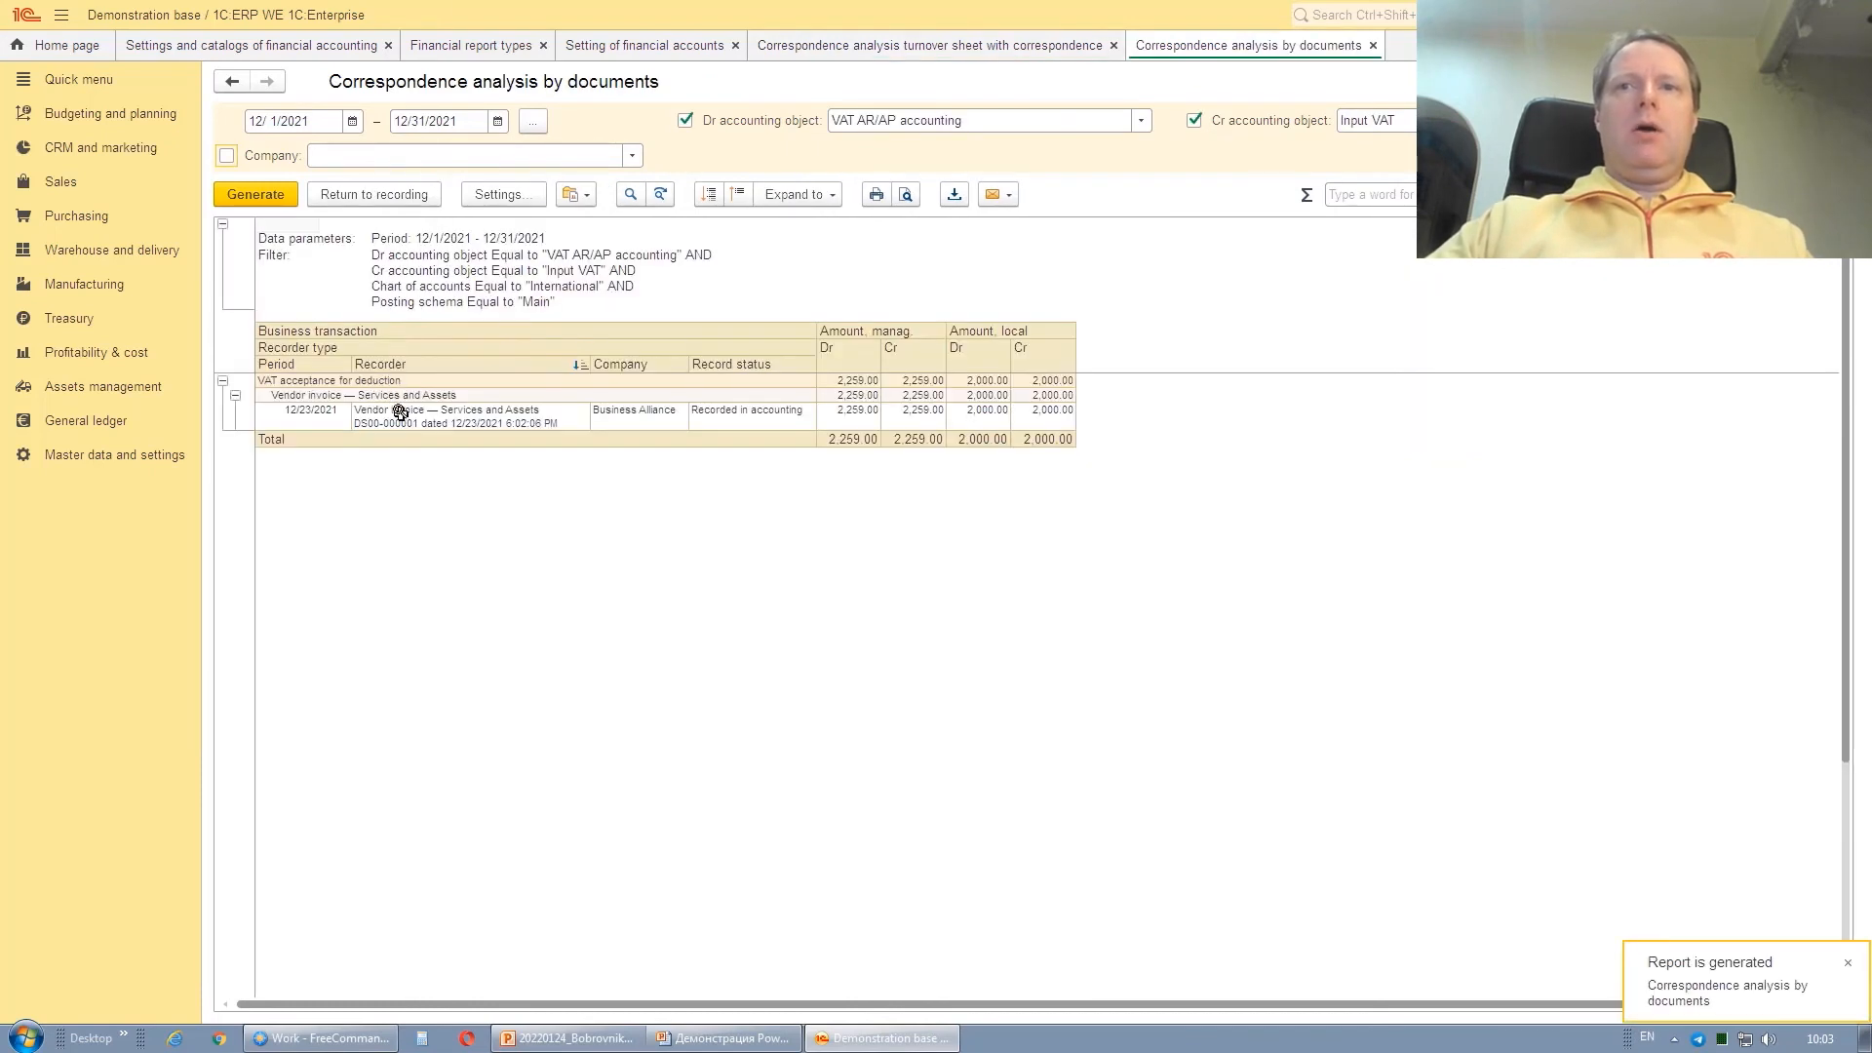
left_click(403, 415)
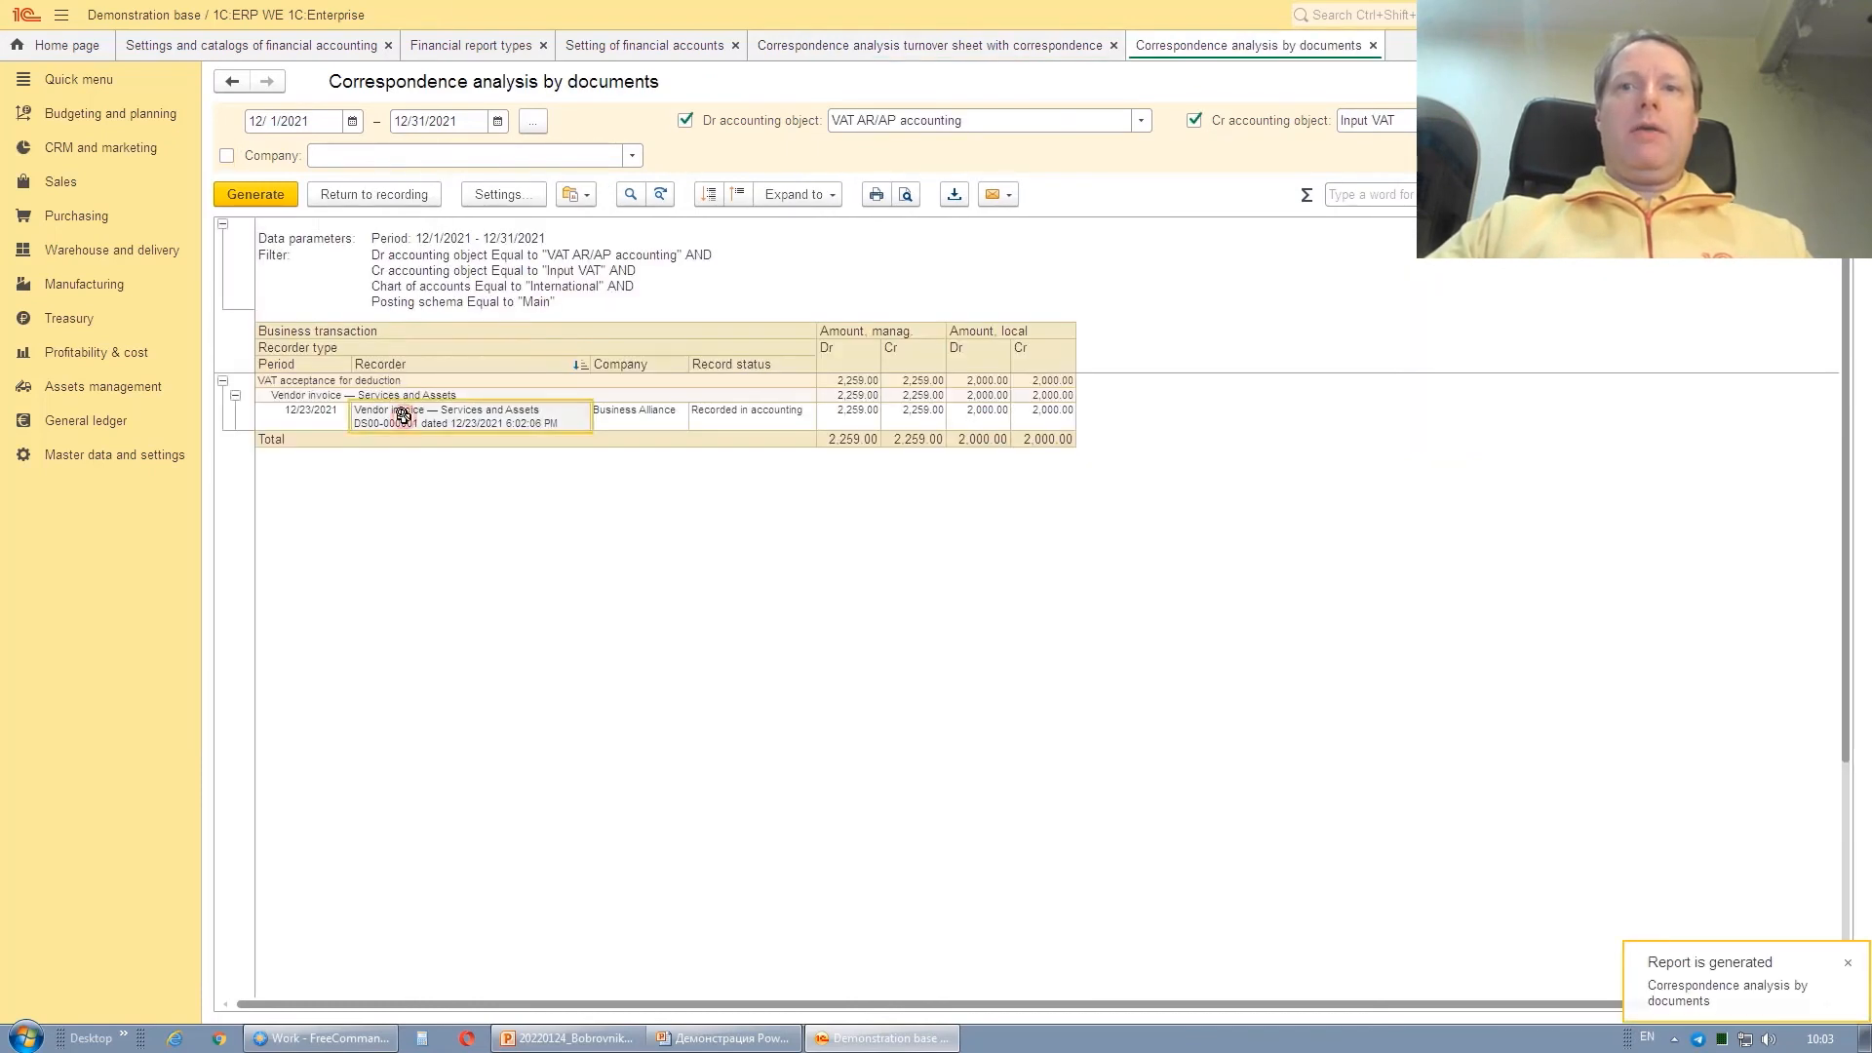
double_click(458, 413)
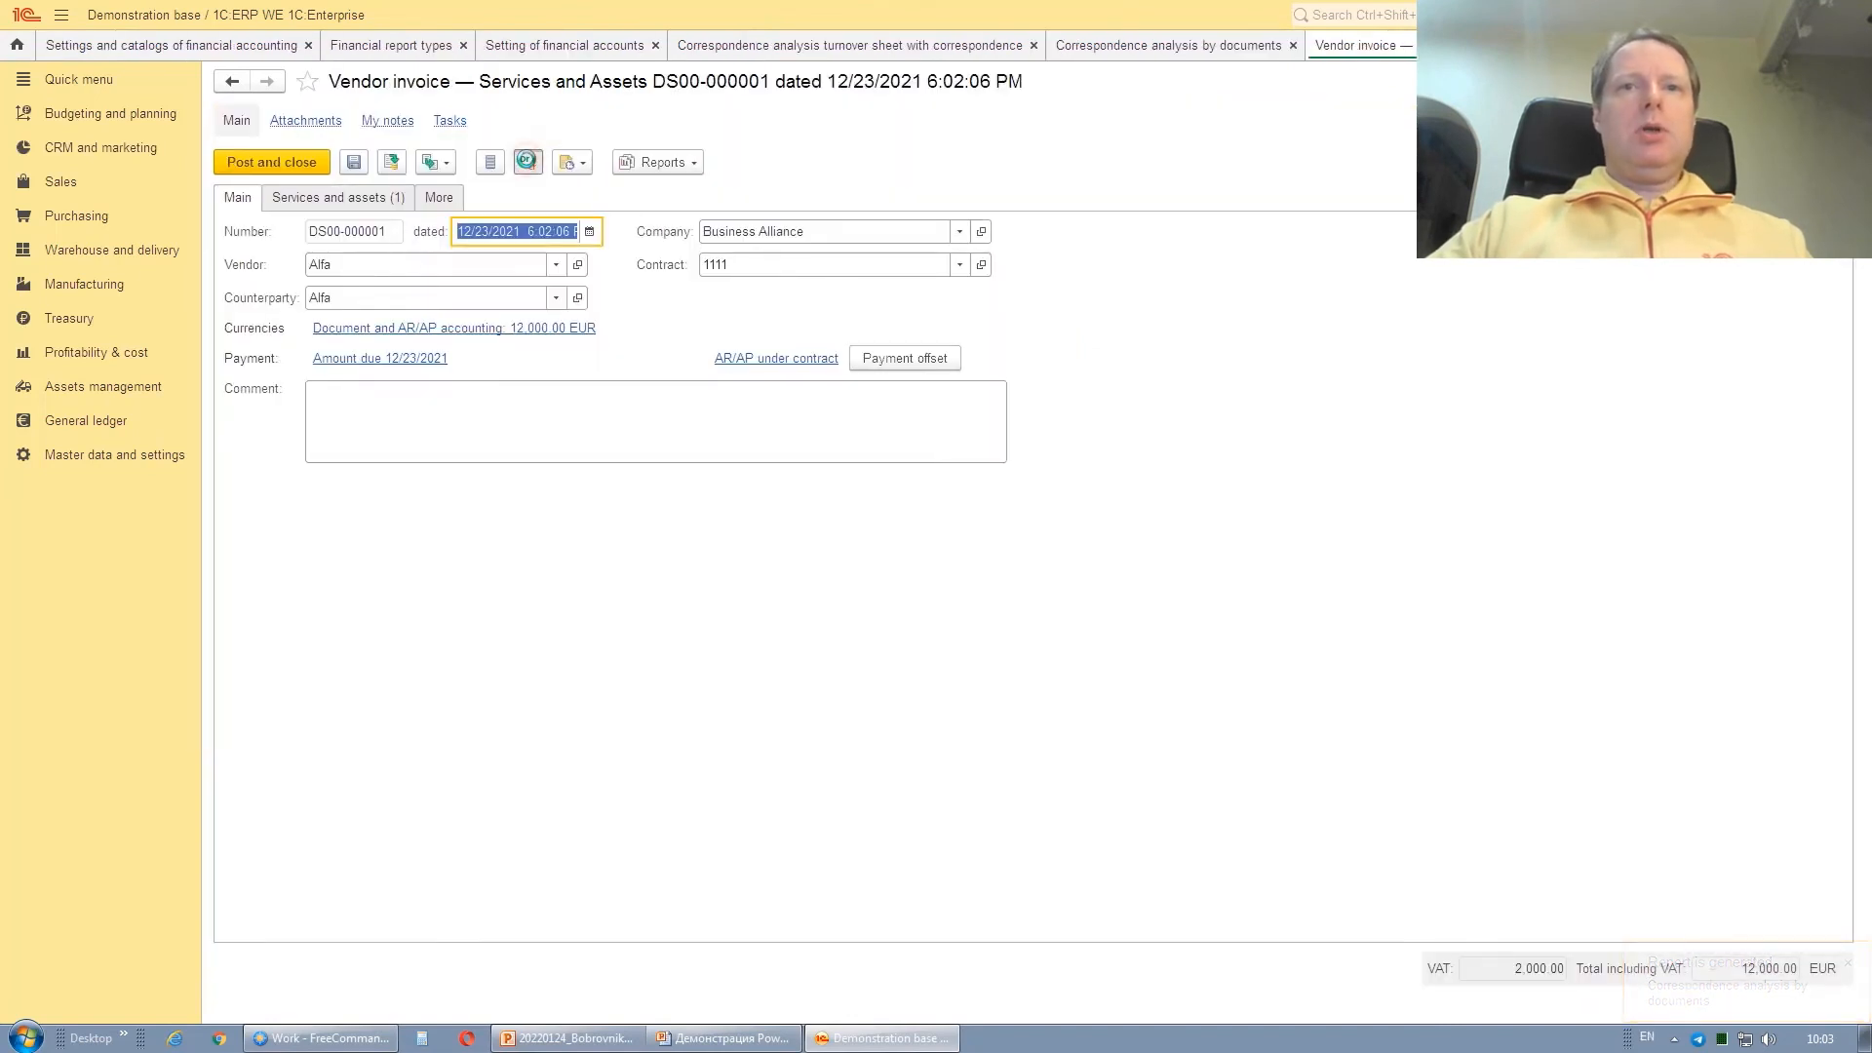
- View the vendor invoice's financial accounting entries, and close the documents and reports to return to the financial accounts setting
left_click(527, 162)
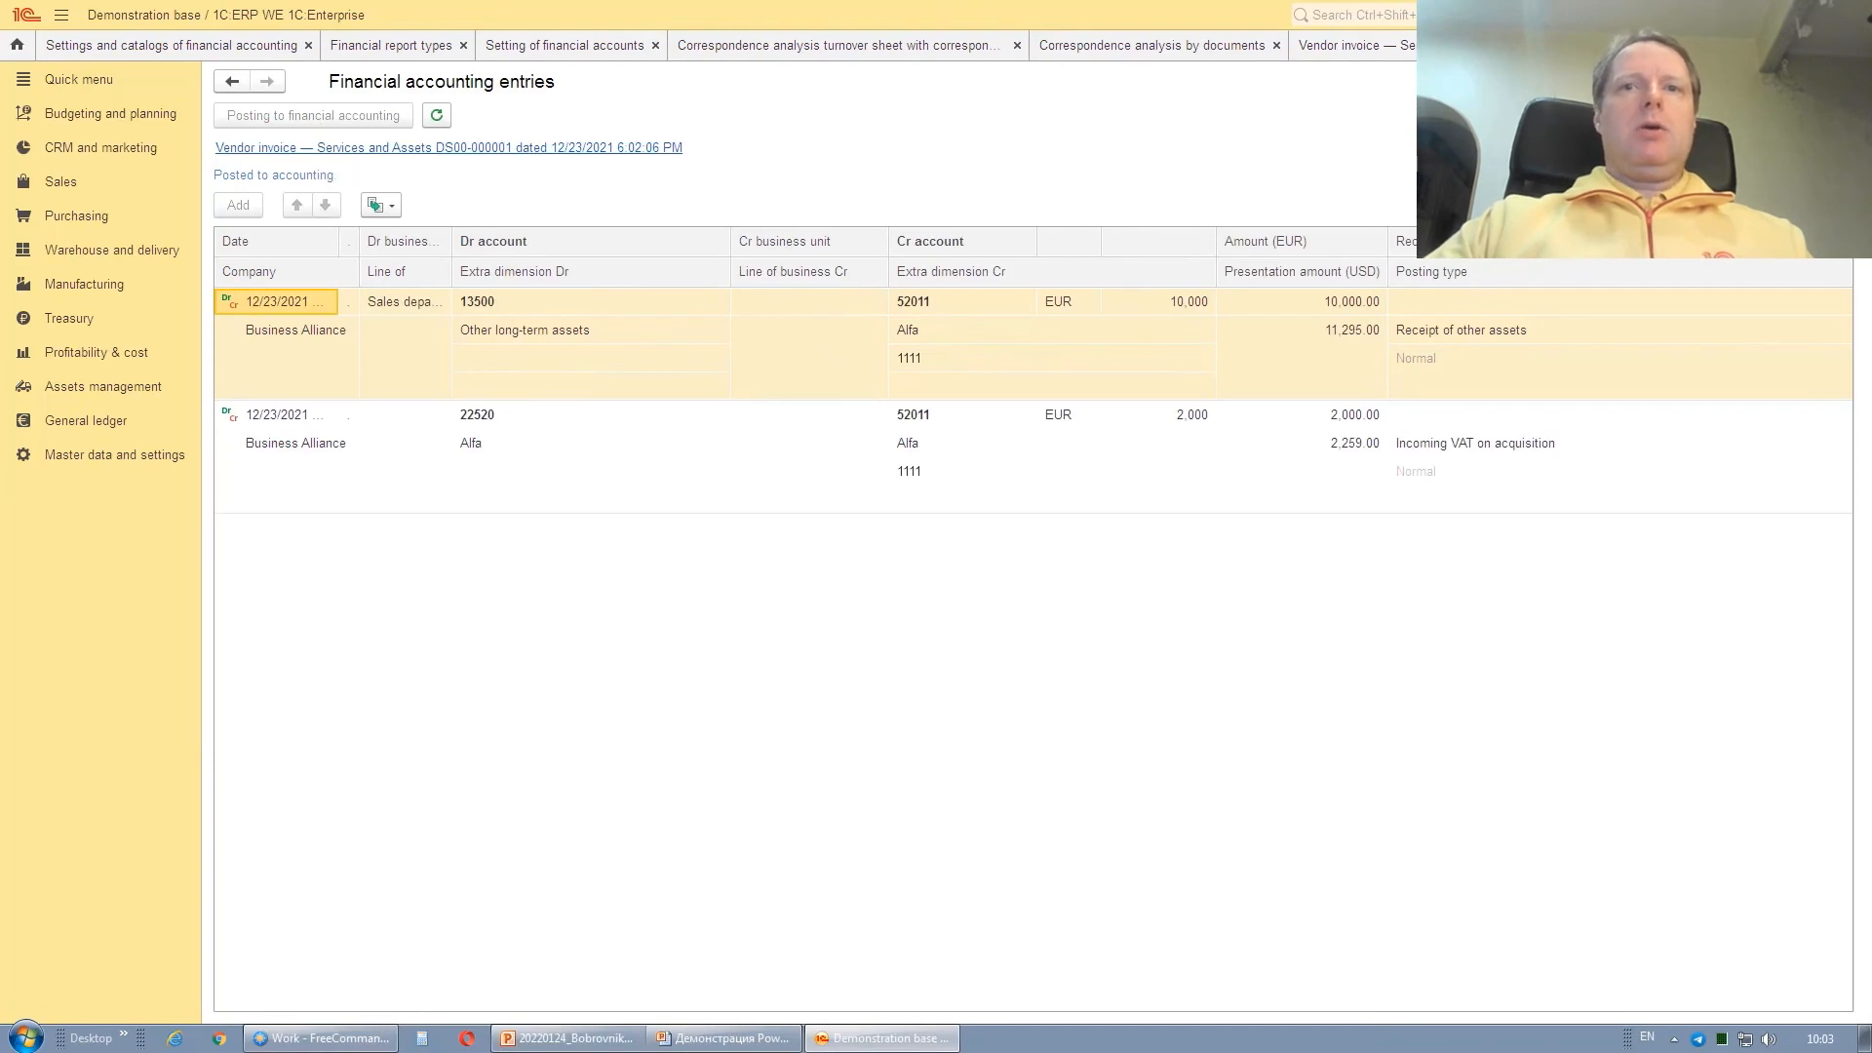
key("Escape")
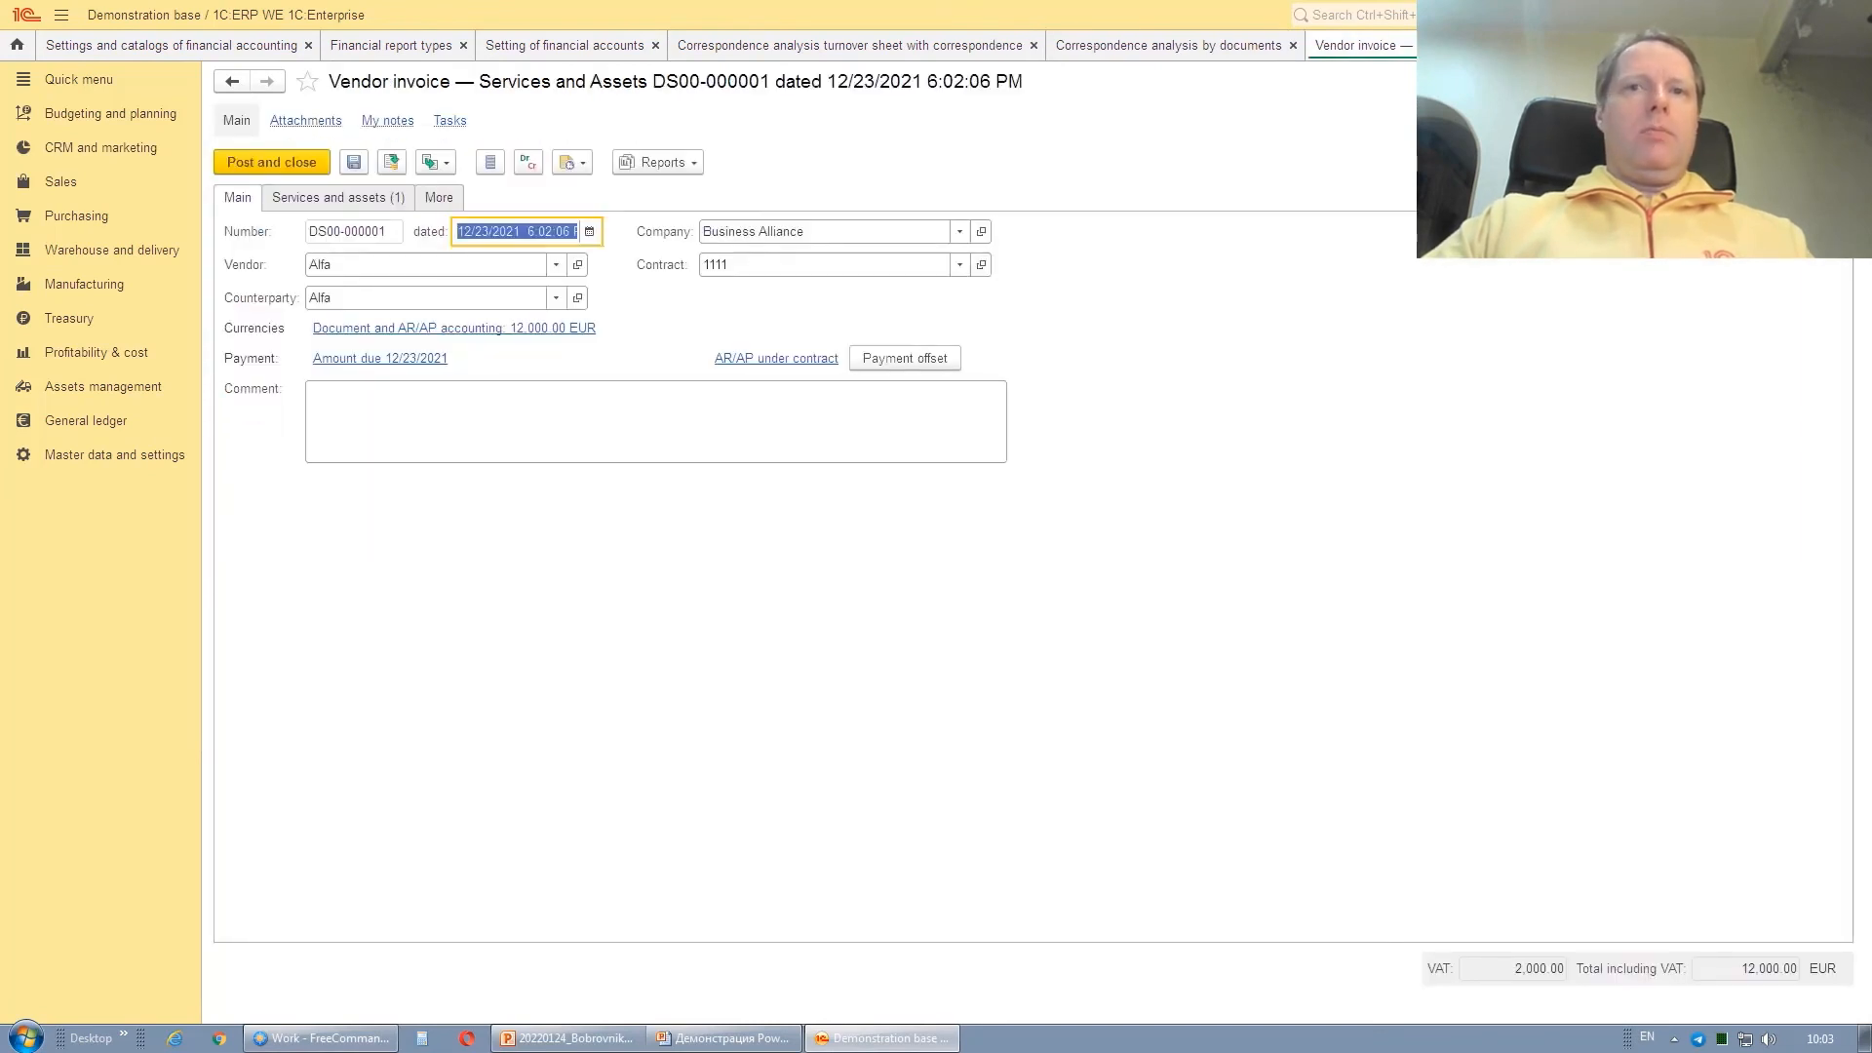
key("Escape")
key("Escape")
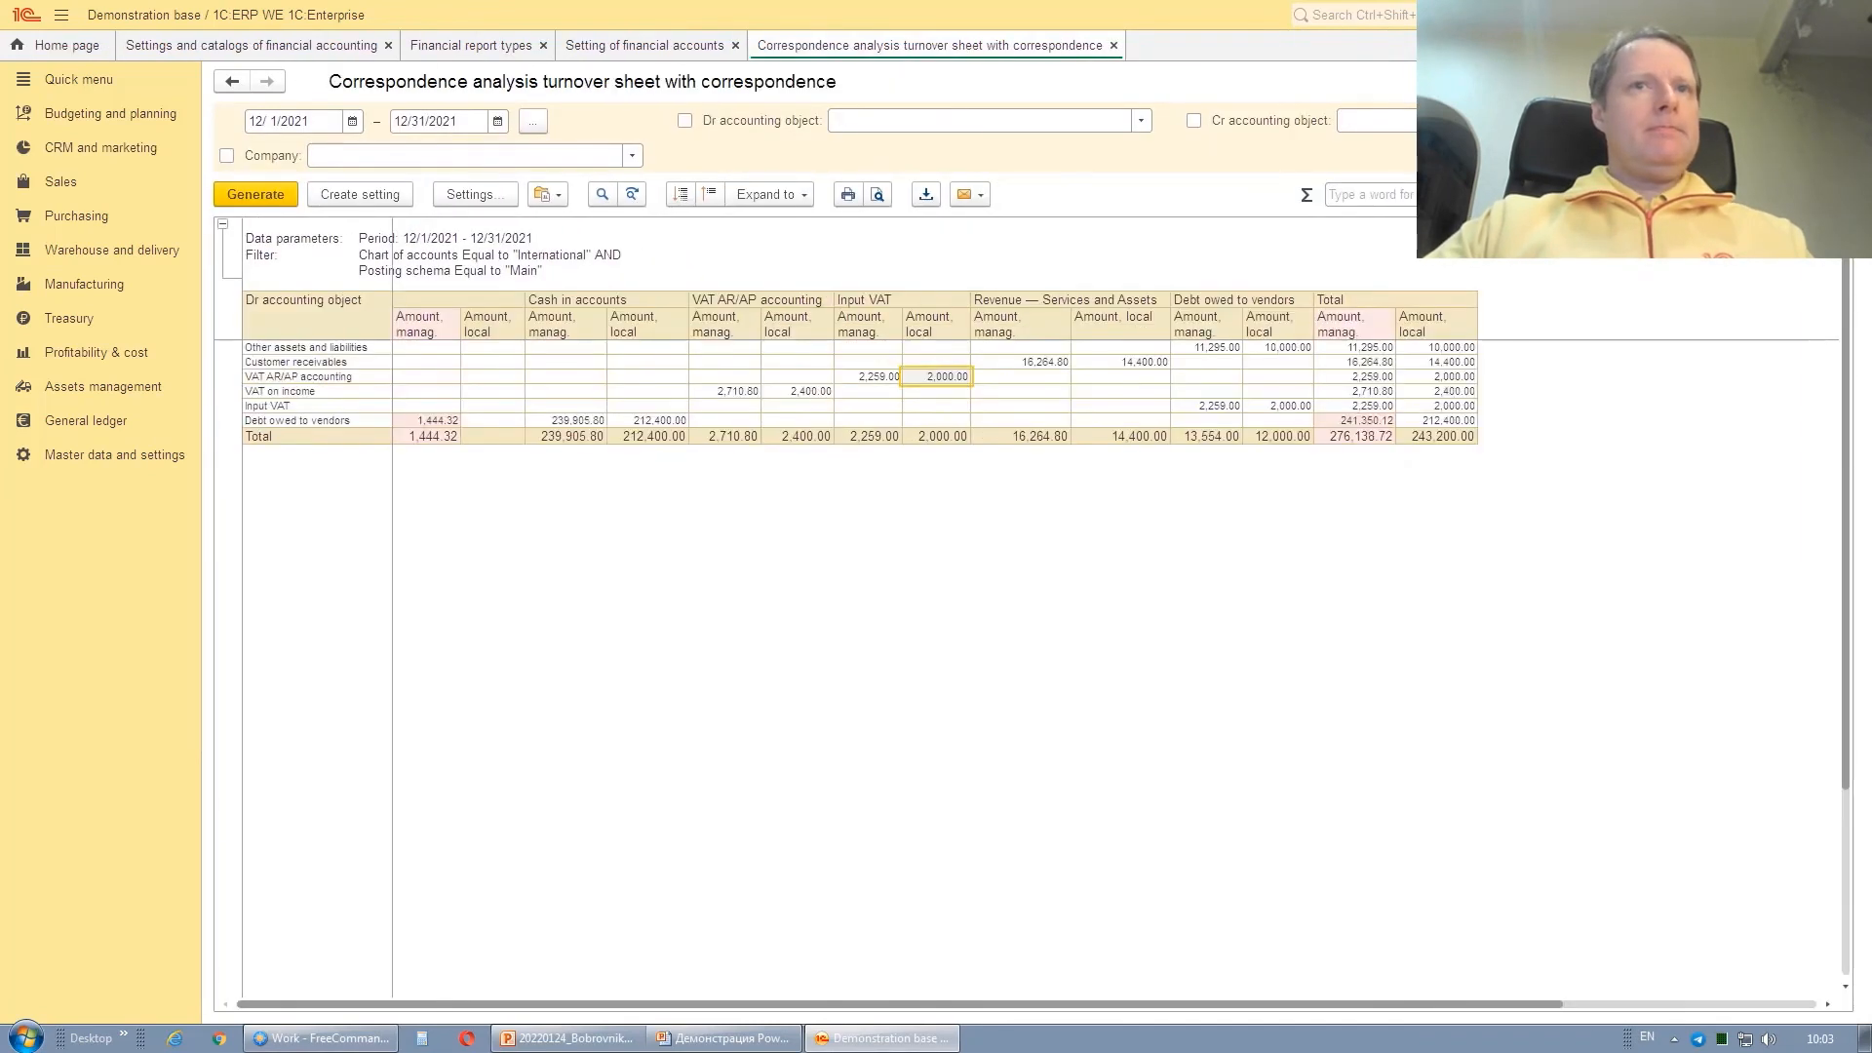
key("Escape")
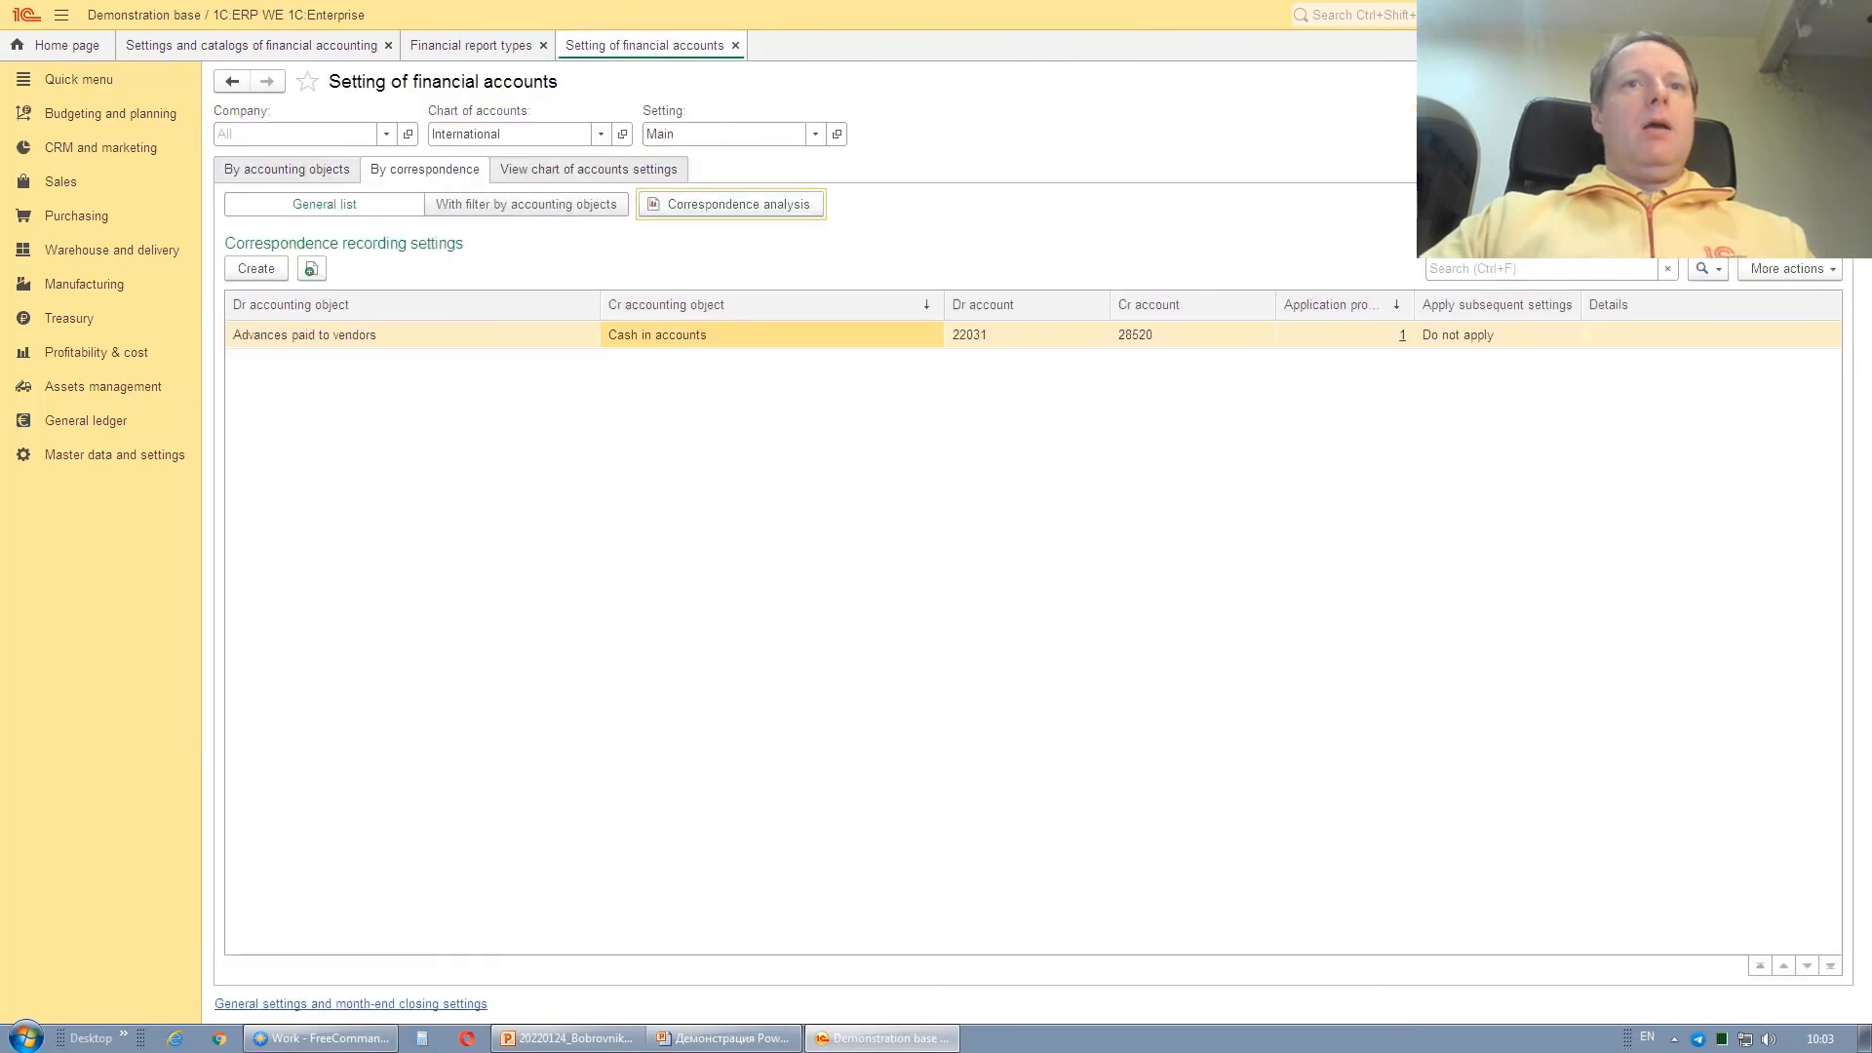
- Show the chart of accounts settings and display those of account 28520 Bank accounts under Current assets, Cash and cash equivalents
left_click(559, 176)
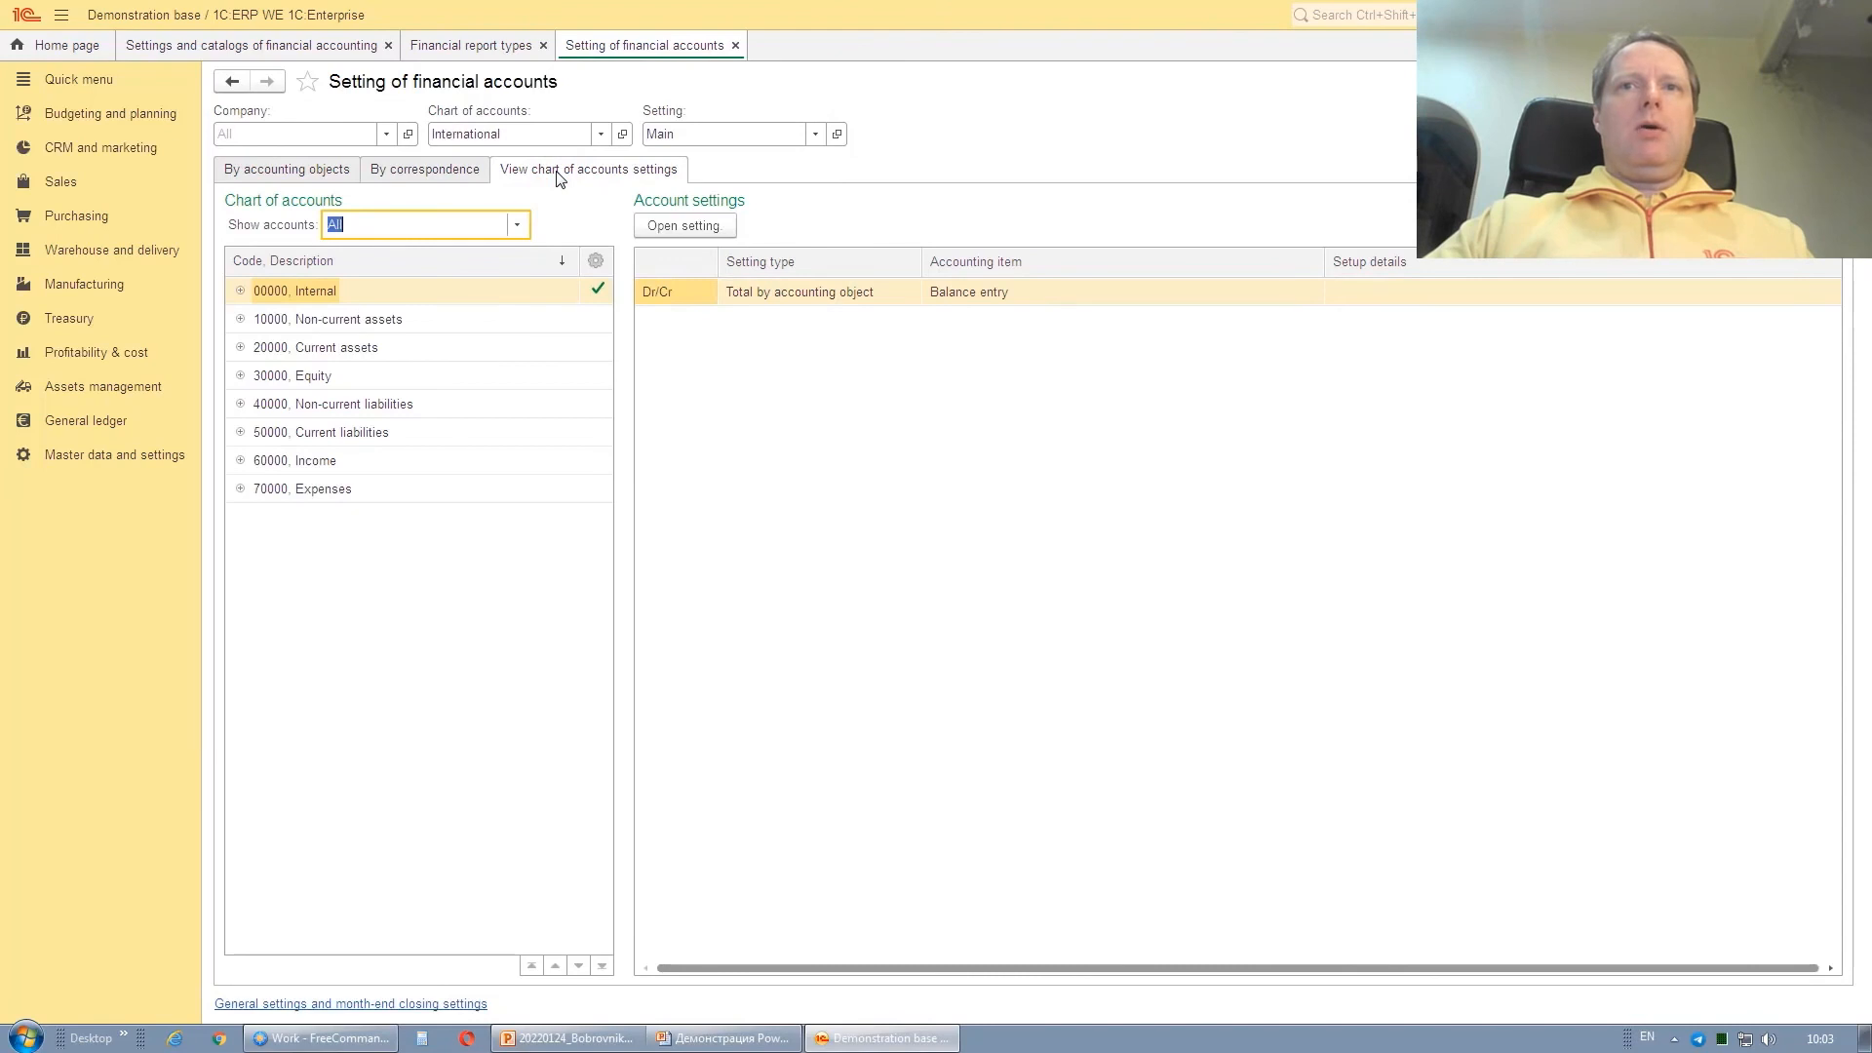
left_click(239, 349)
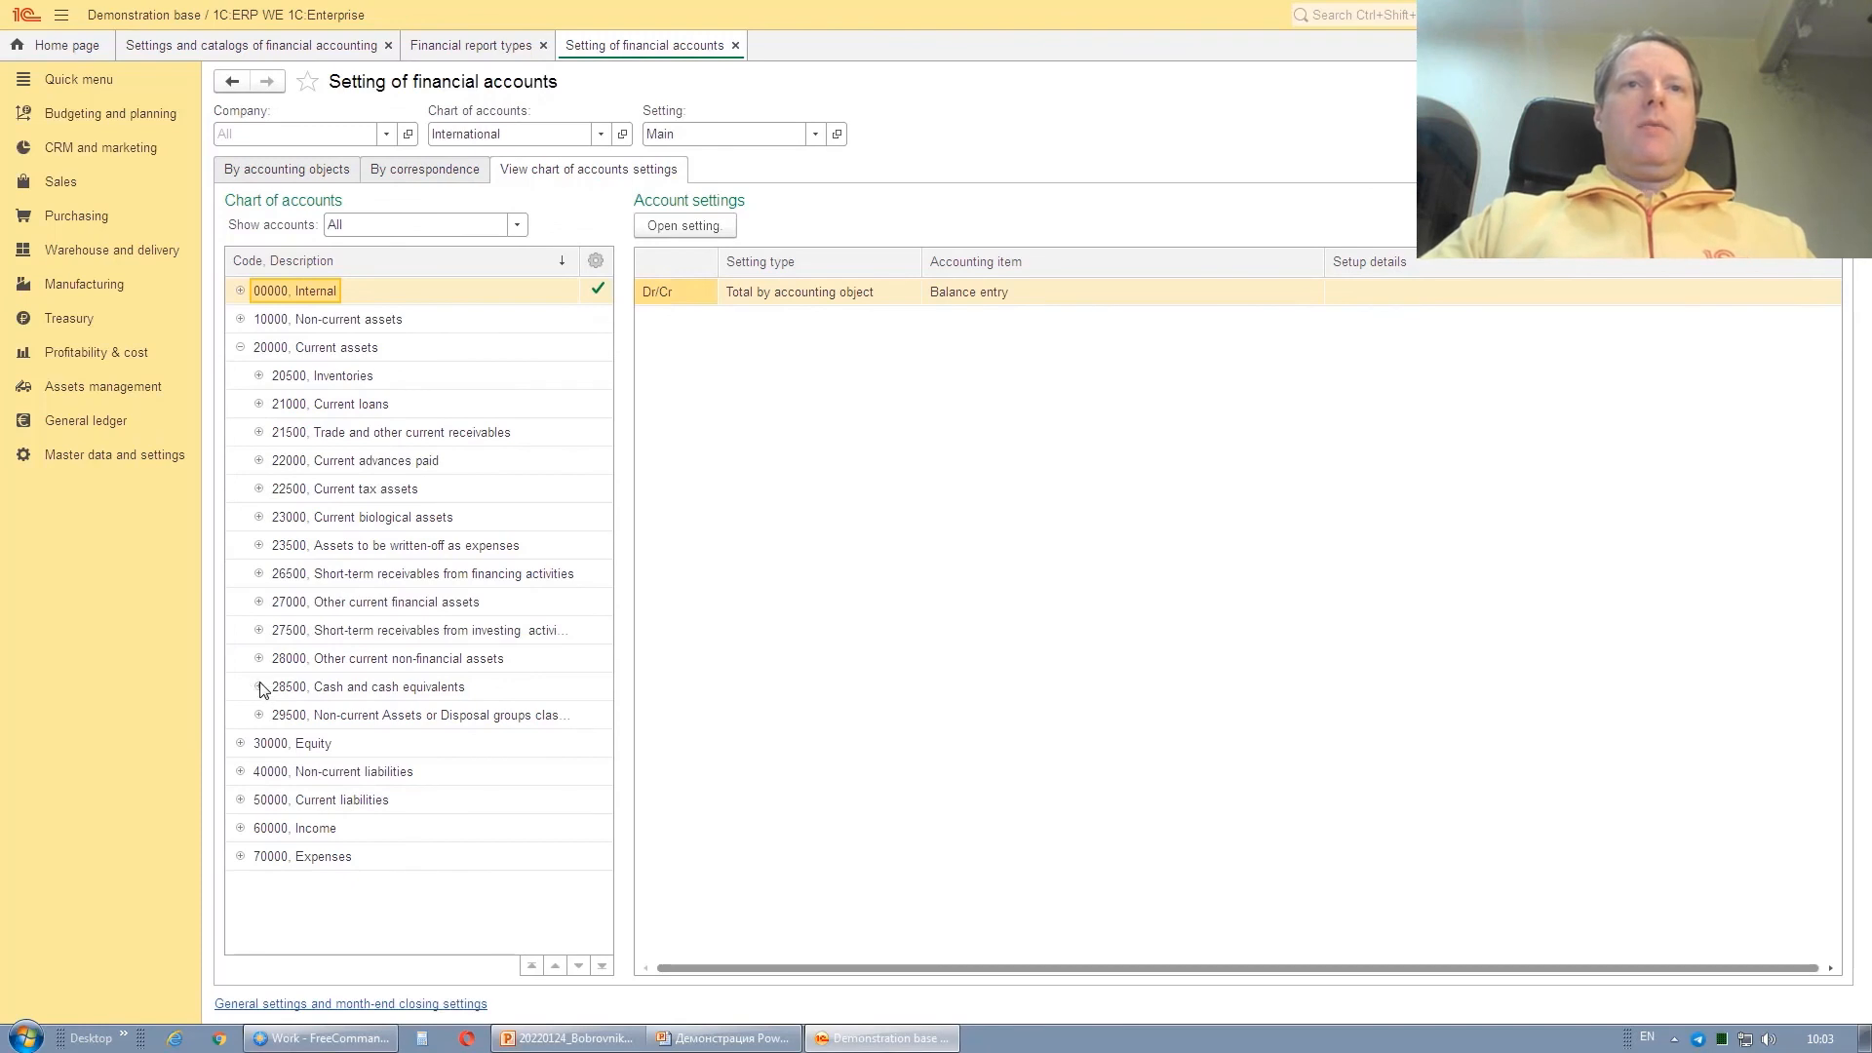
left_click(241, 320)
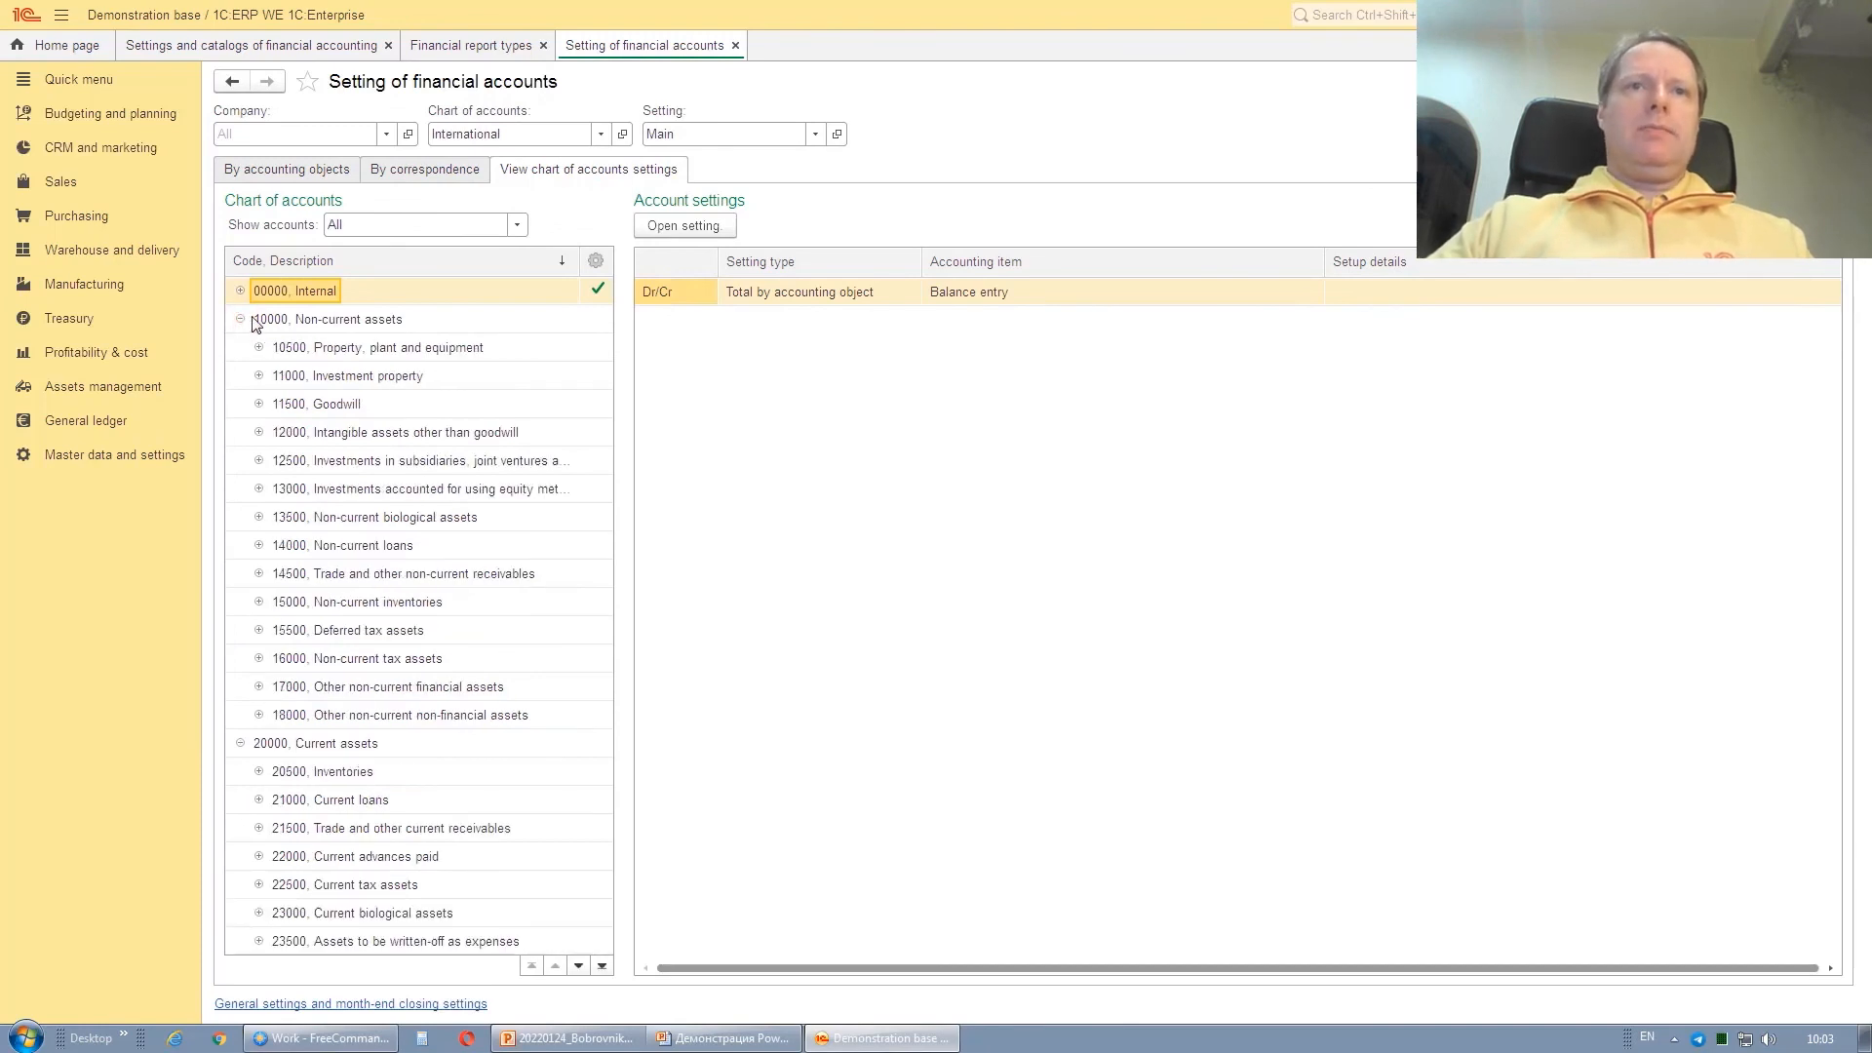
left_click(241, 320)
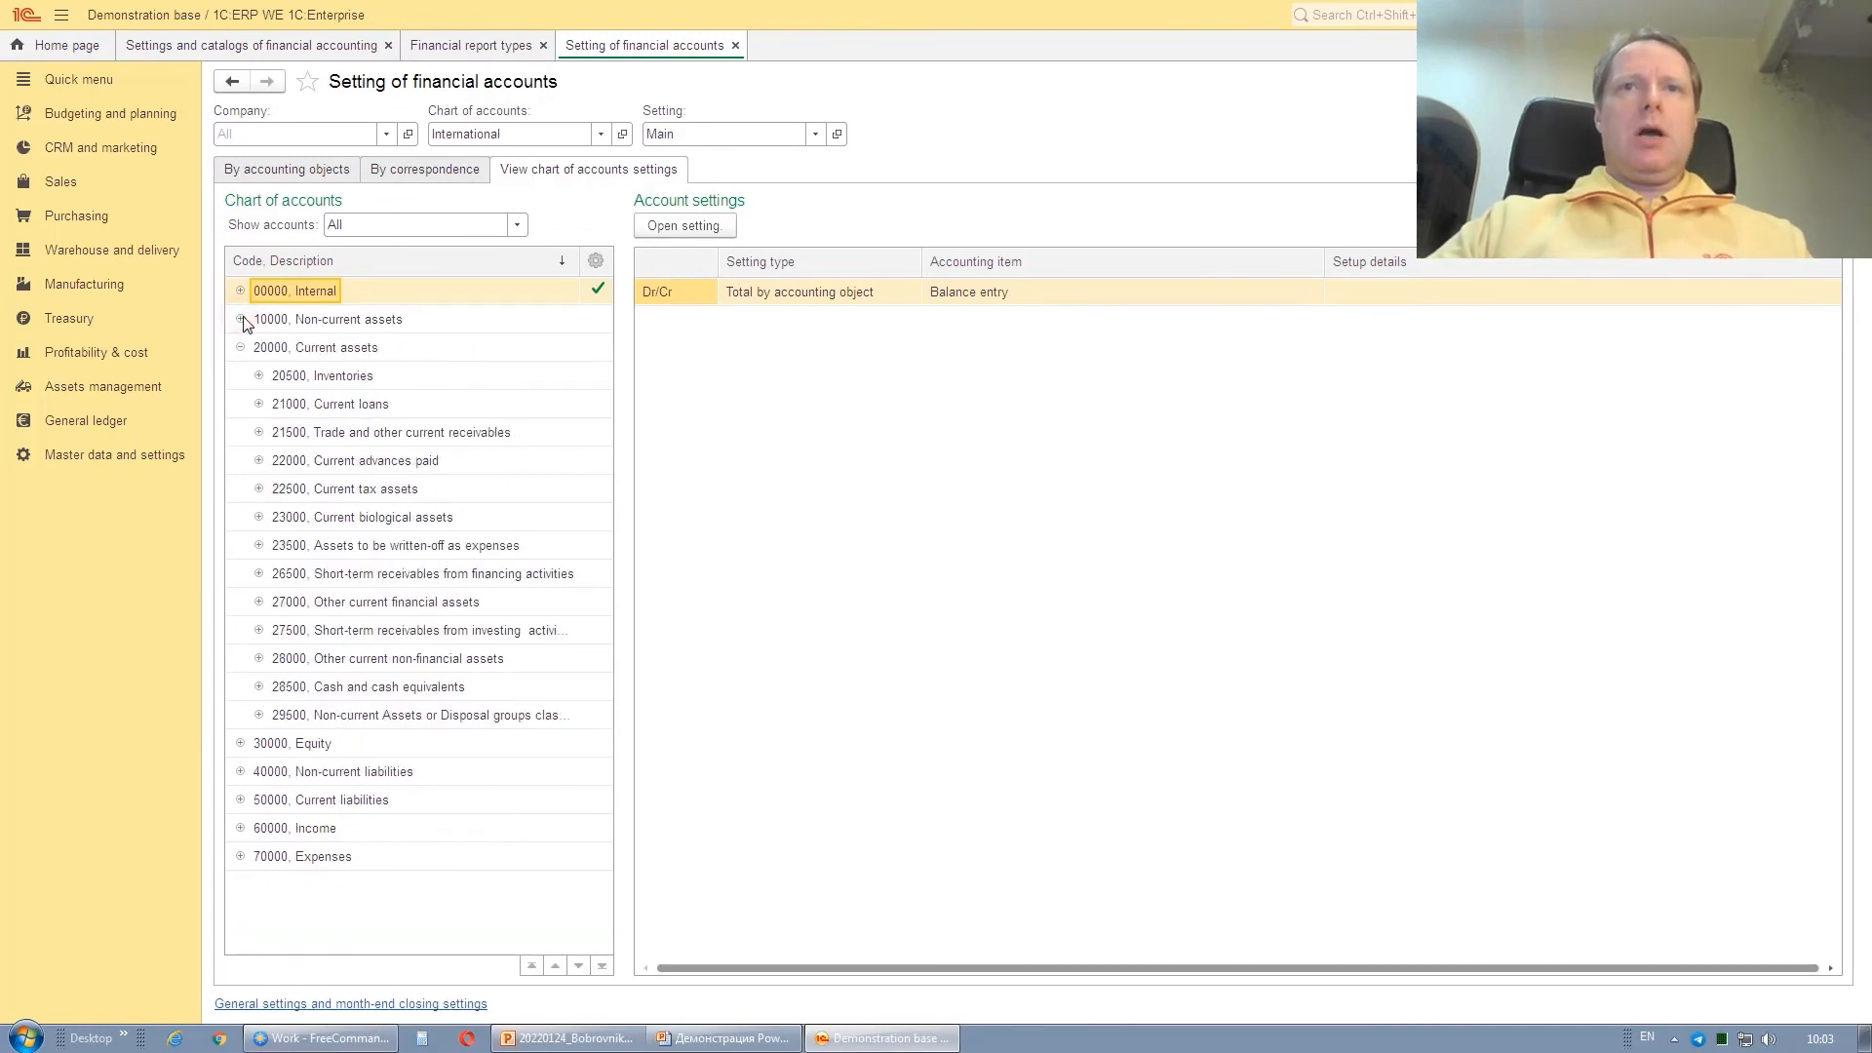
left_click(517, 226)
left_click(567, 216)
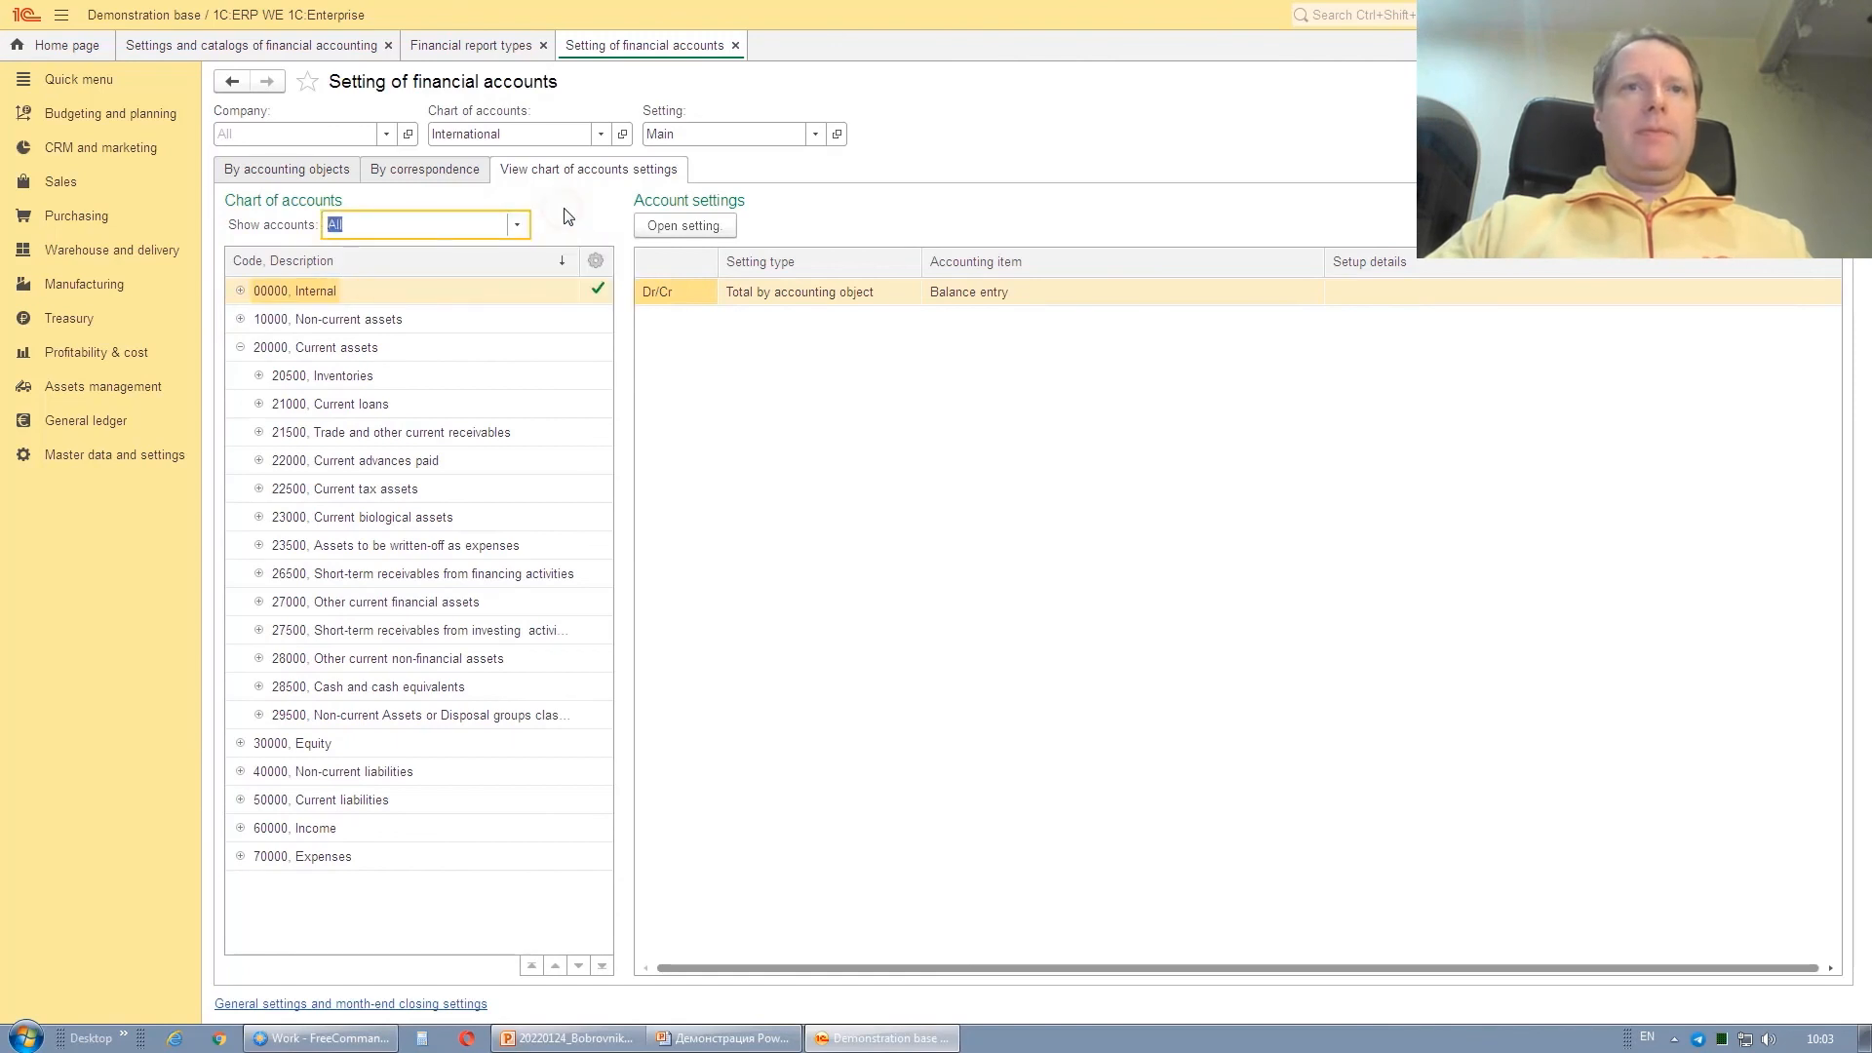
left_click(286, 690)
left_click(259, 686)
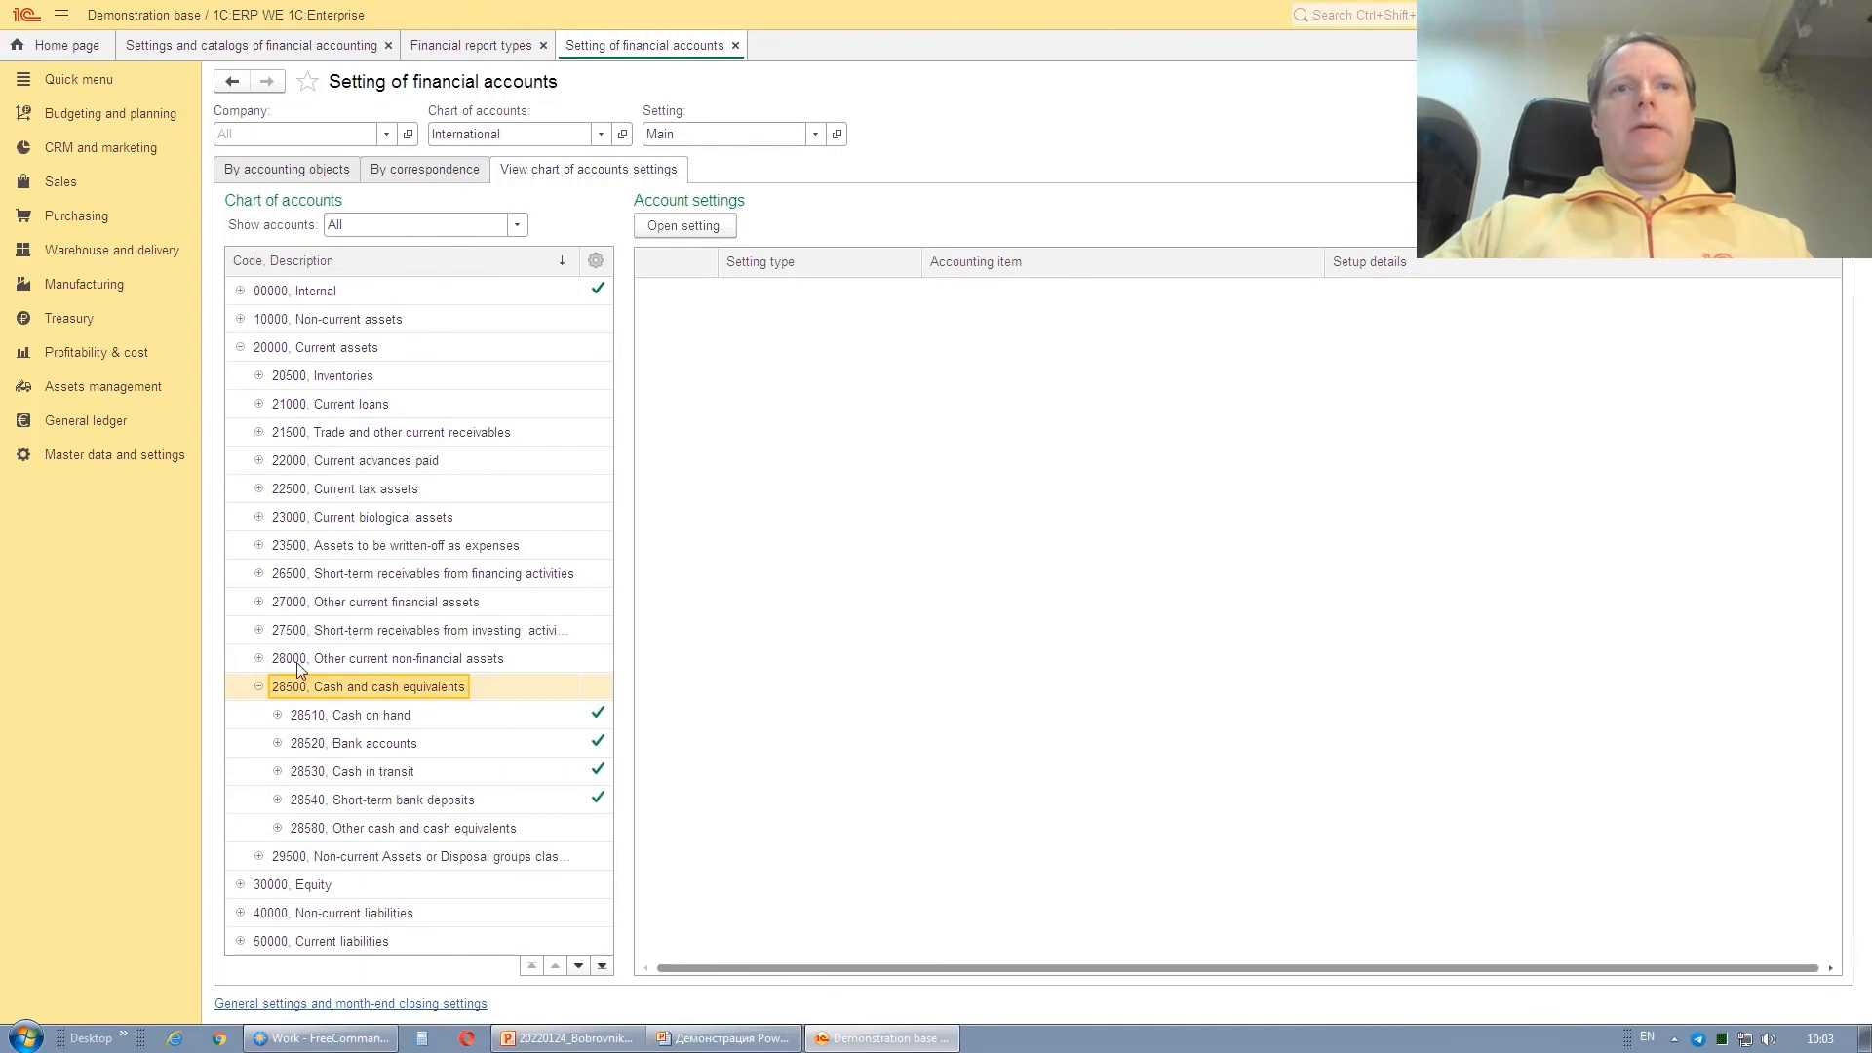
left_click(364, 749)
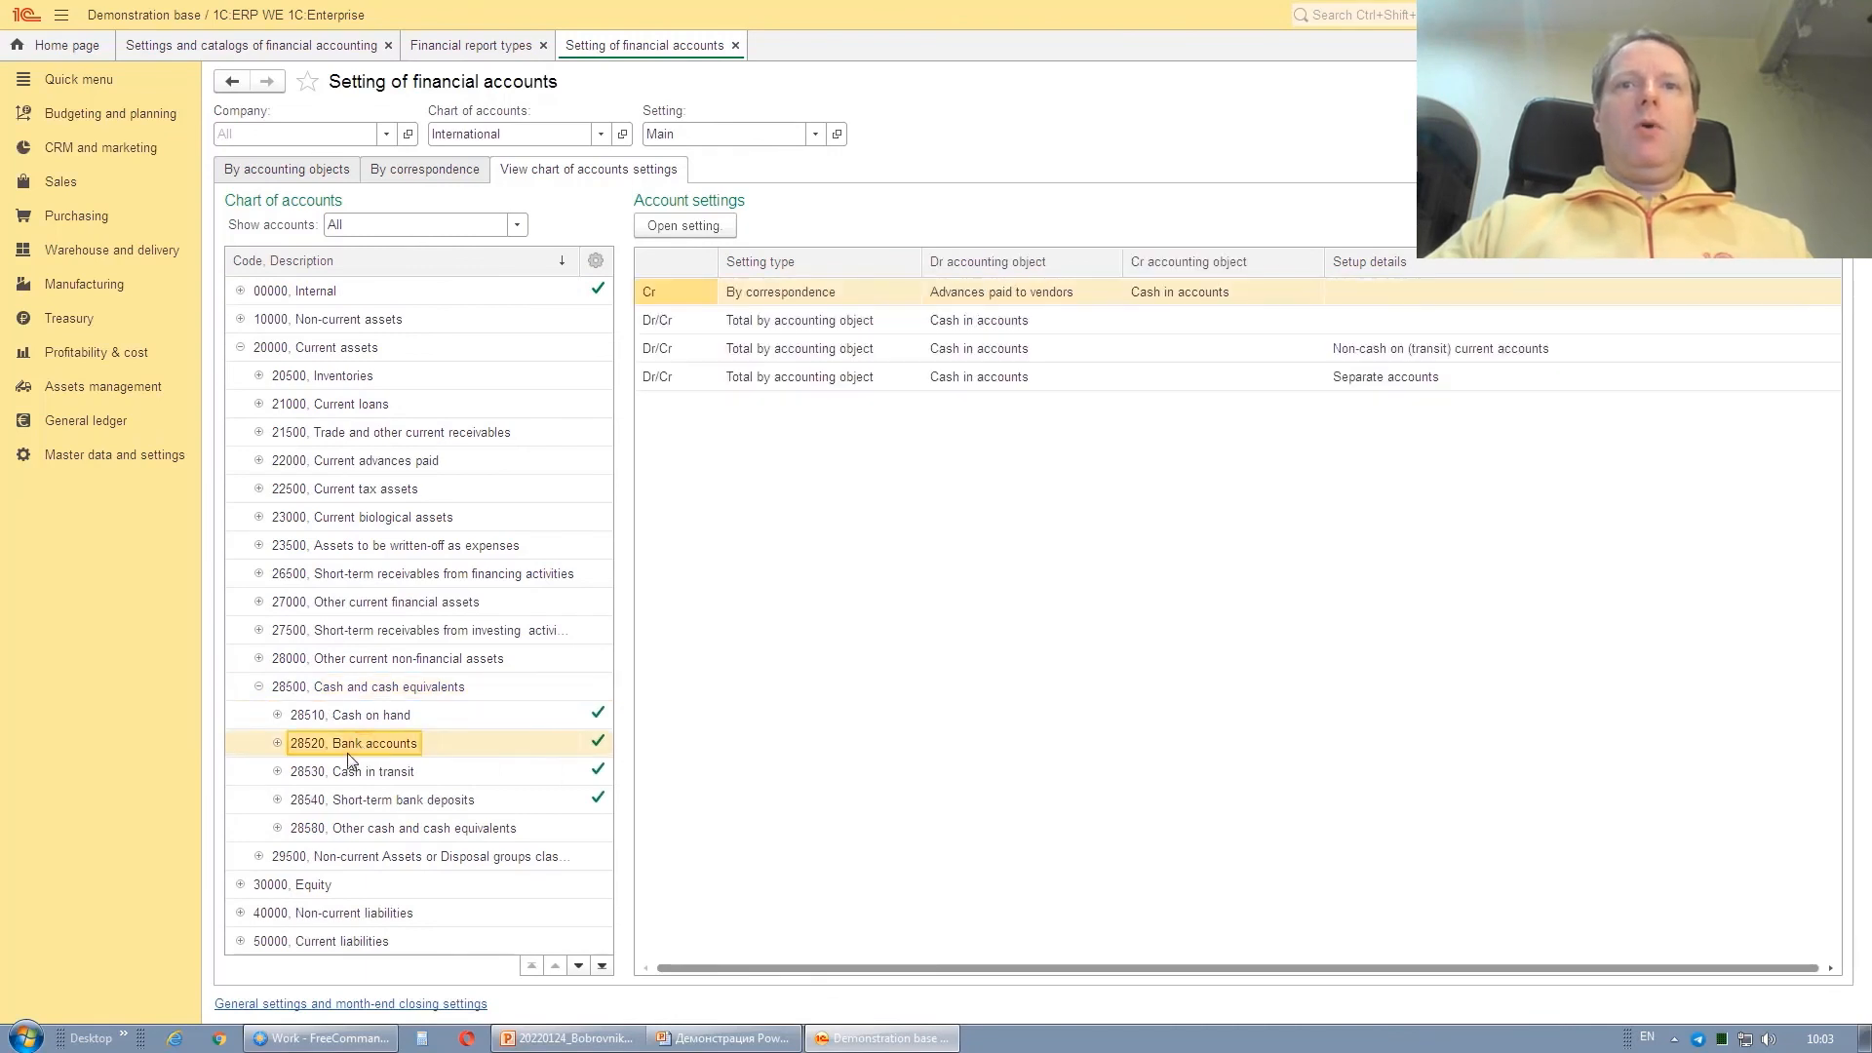
- Compare the by-correspondence and total by accounting object settings that use account 28520
left_click(822, 291)
left_click(817, 321)
left_click(814, 349)
left_click(810, 367)
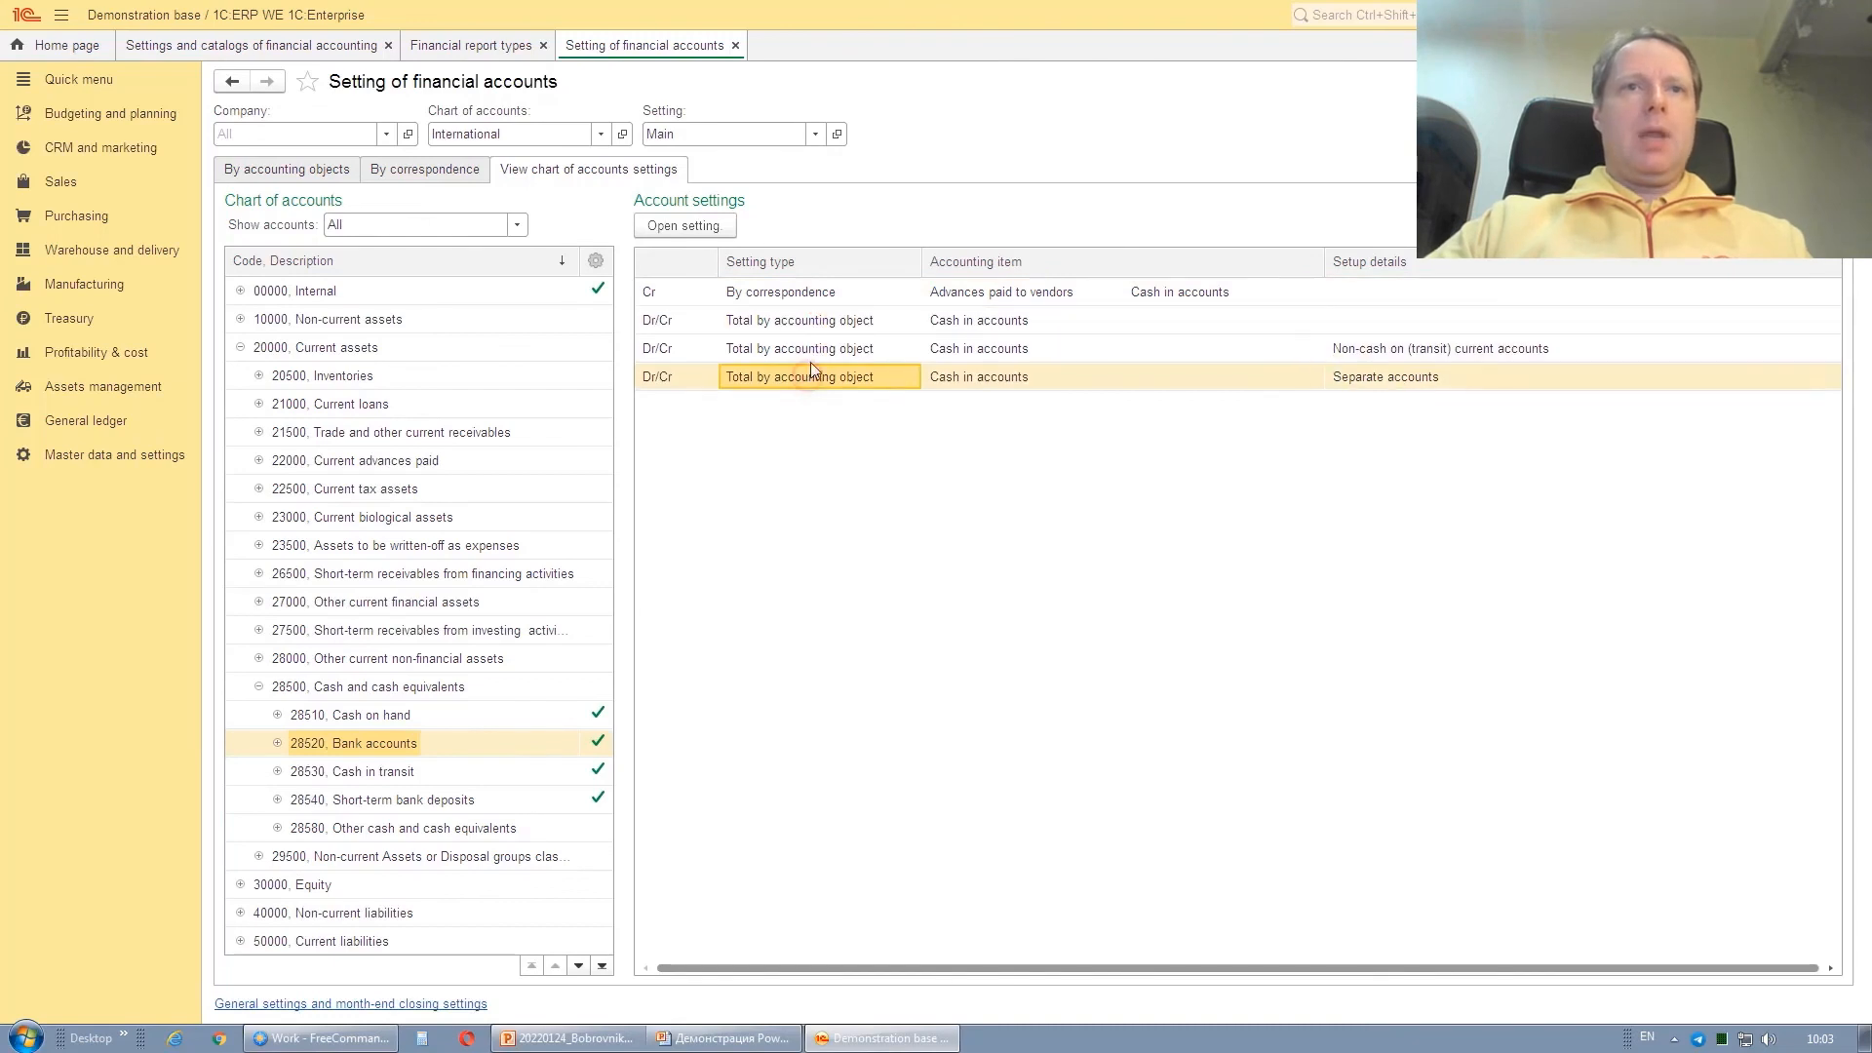
left_click(791, 304)
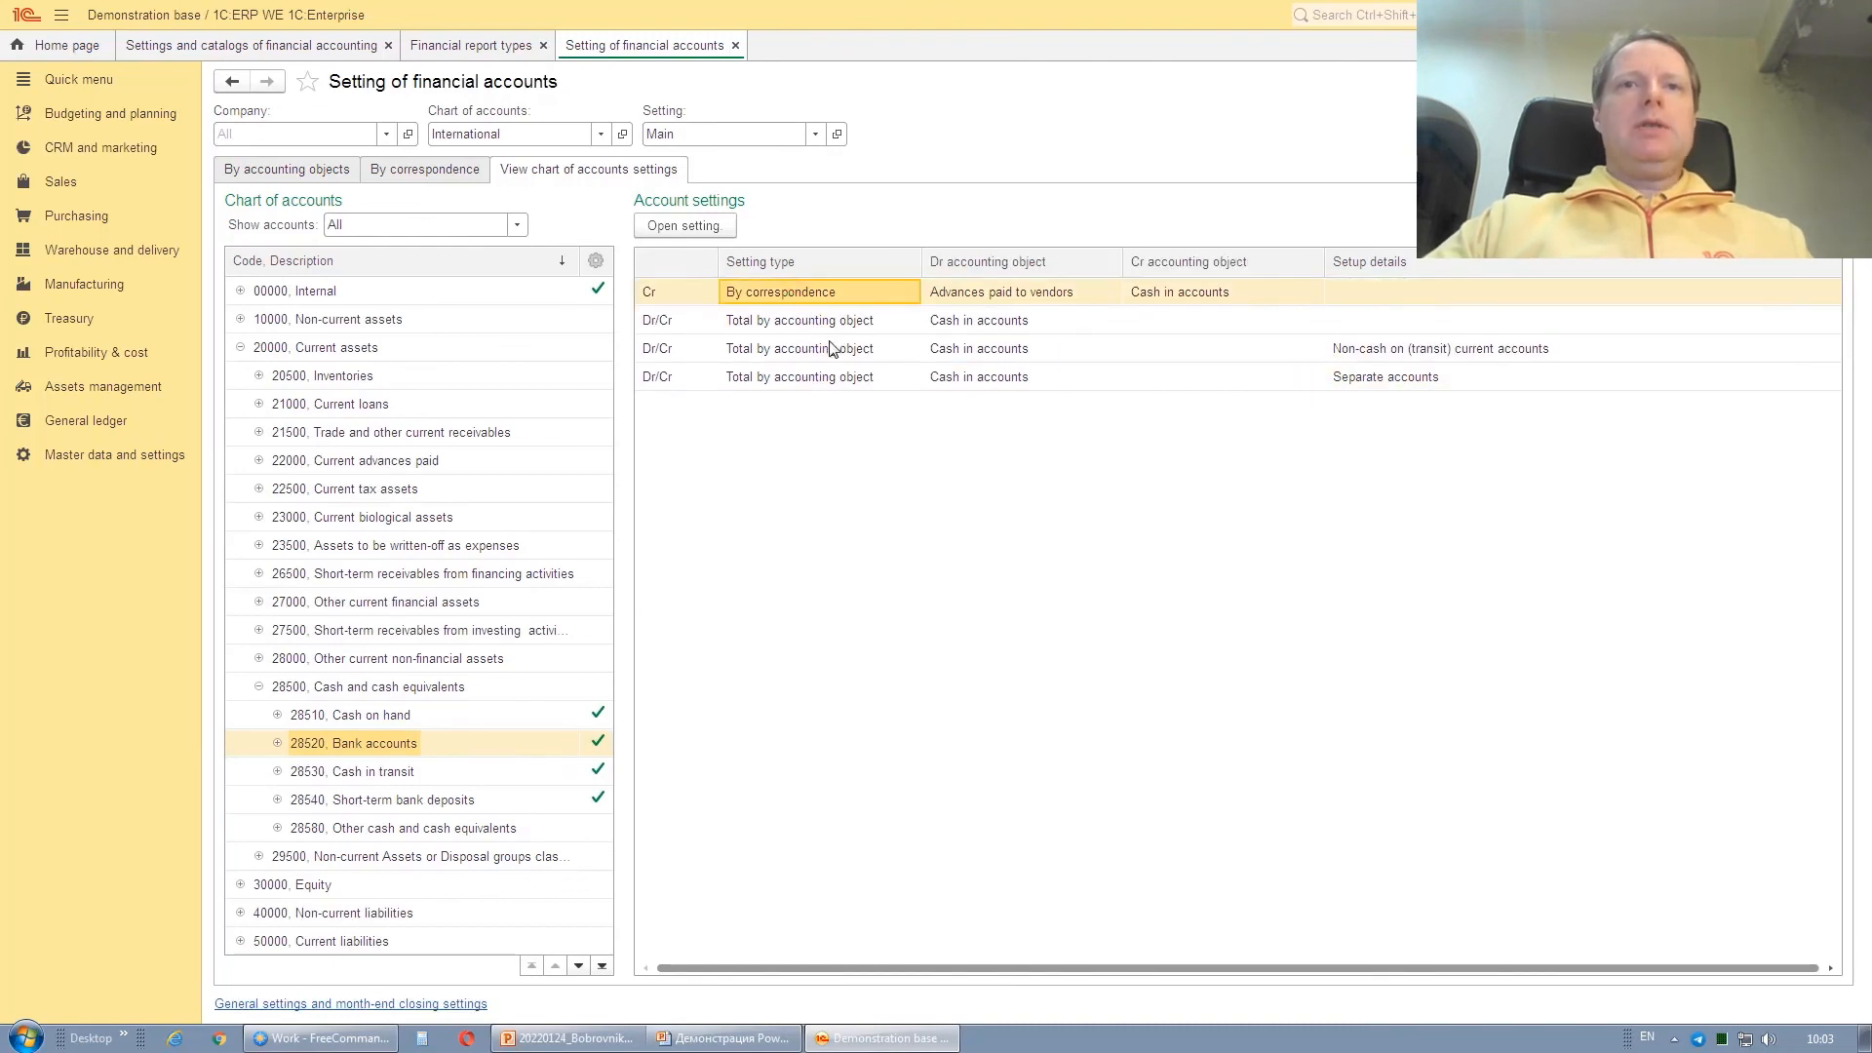
- Open the Cash in accounts setting for non-cash (transit) current accounts, check its ledger account, and close it
left_click(1005, 353)
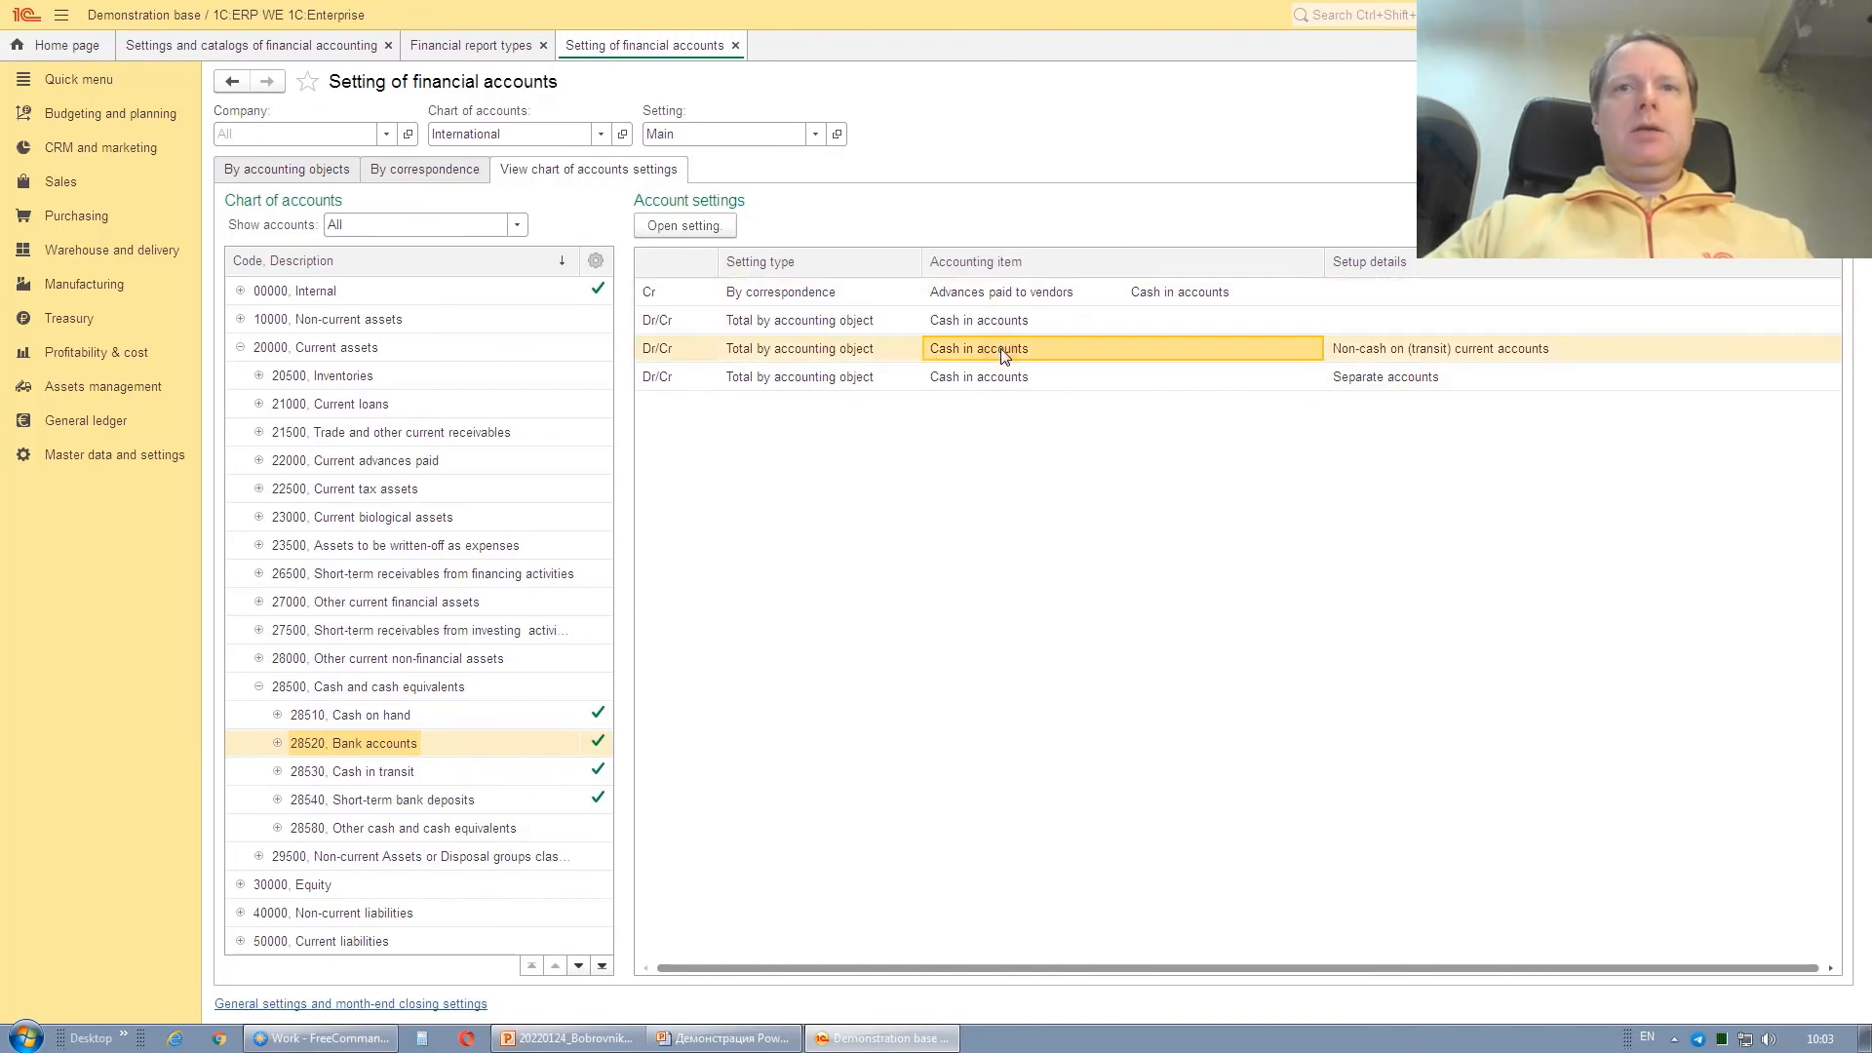
double_click(1003, 353)
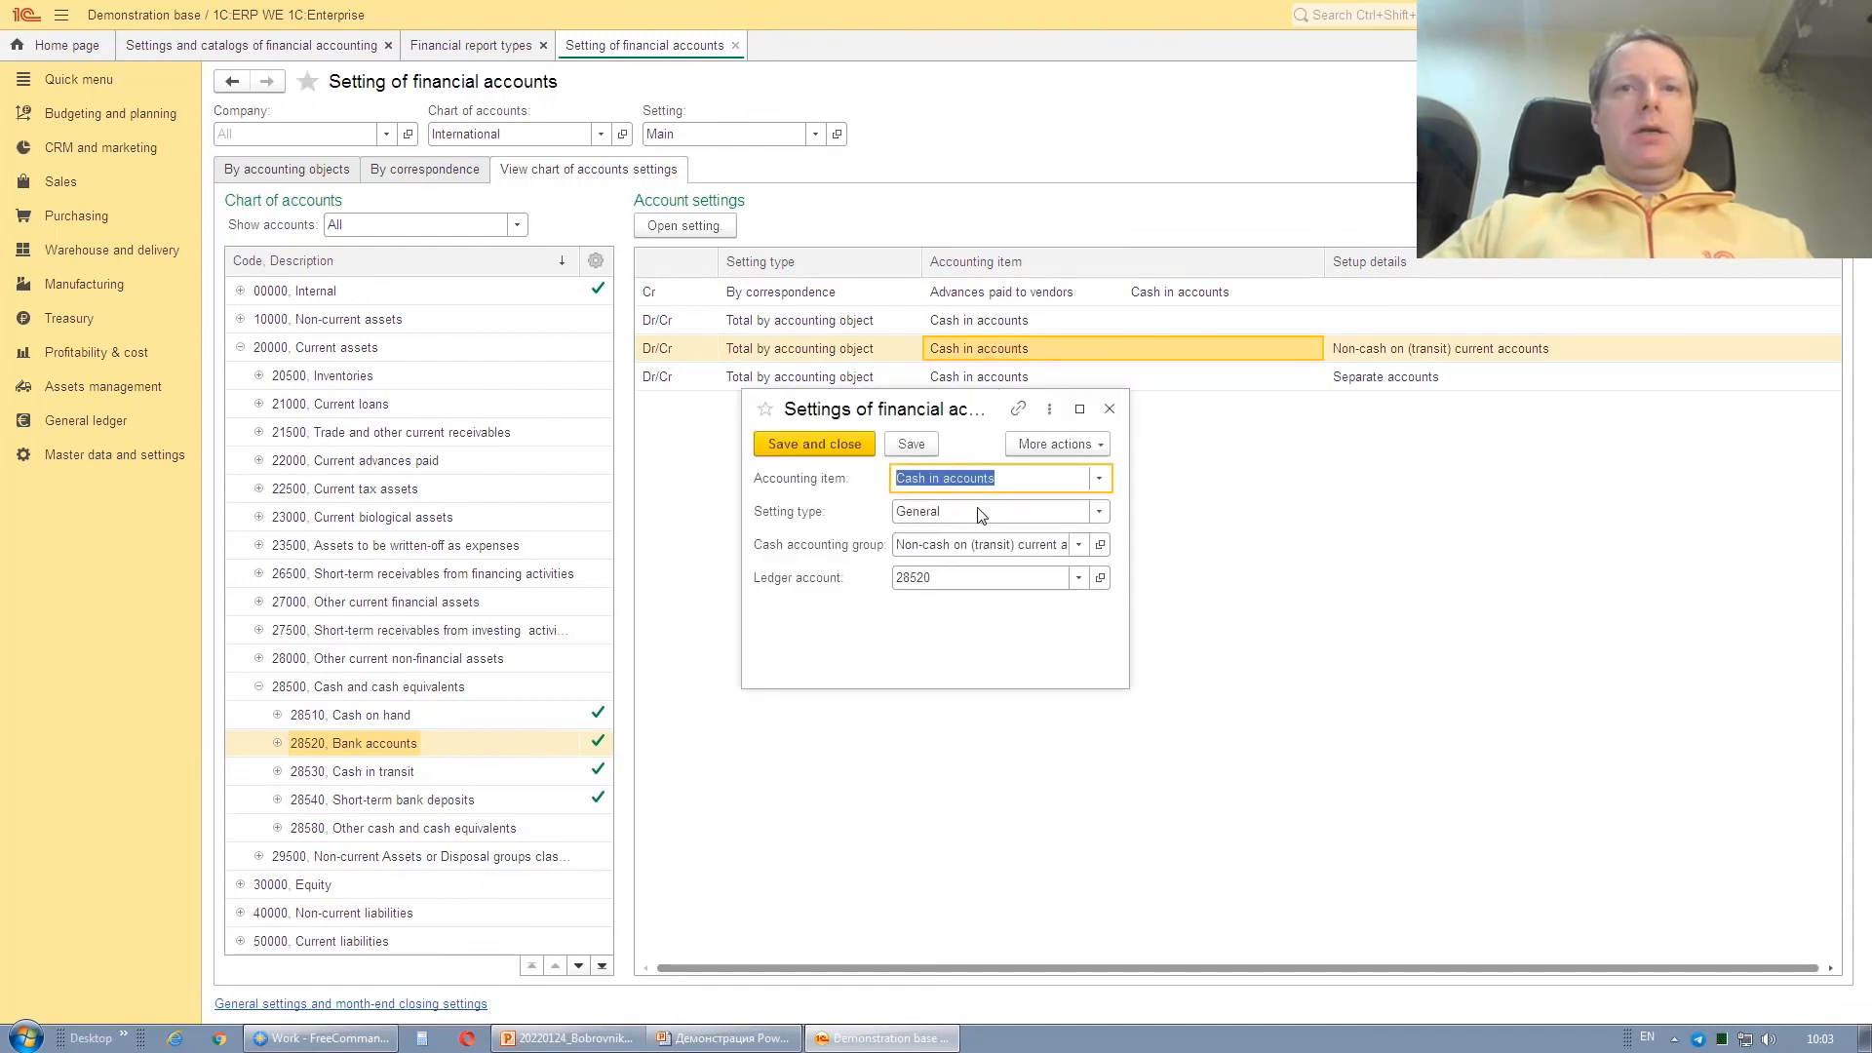
left_click(946, 579)
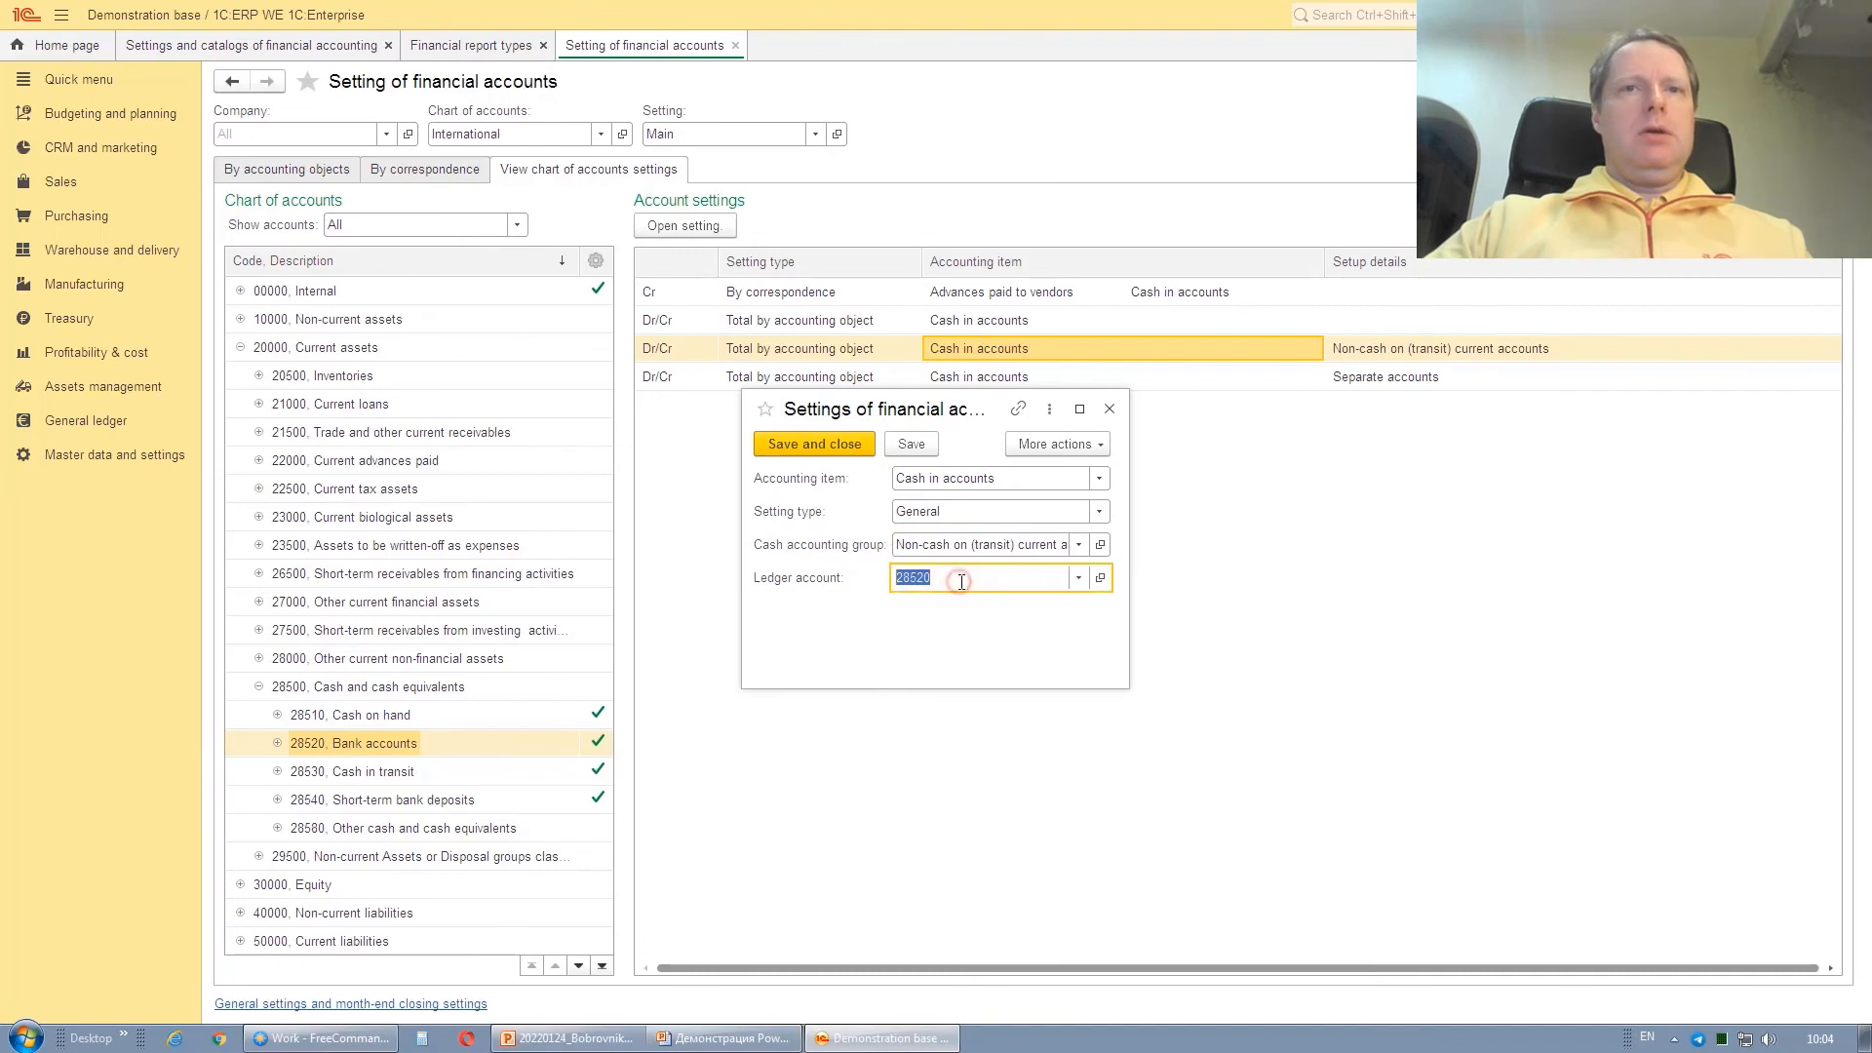
left_click(1110, 409)
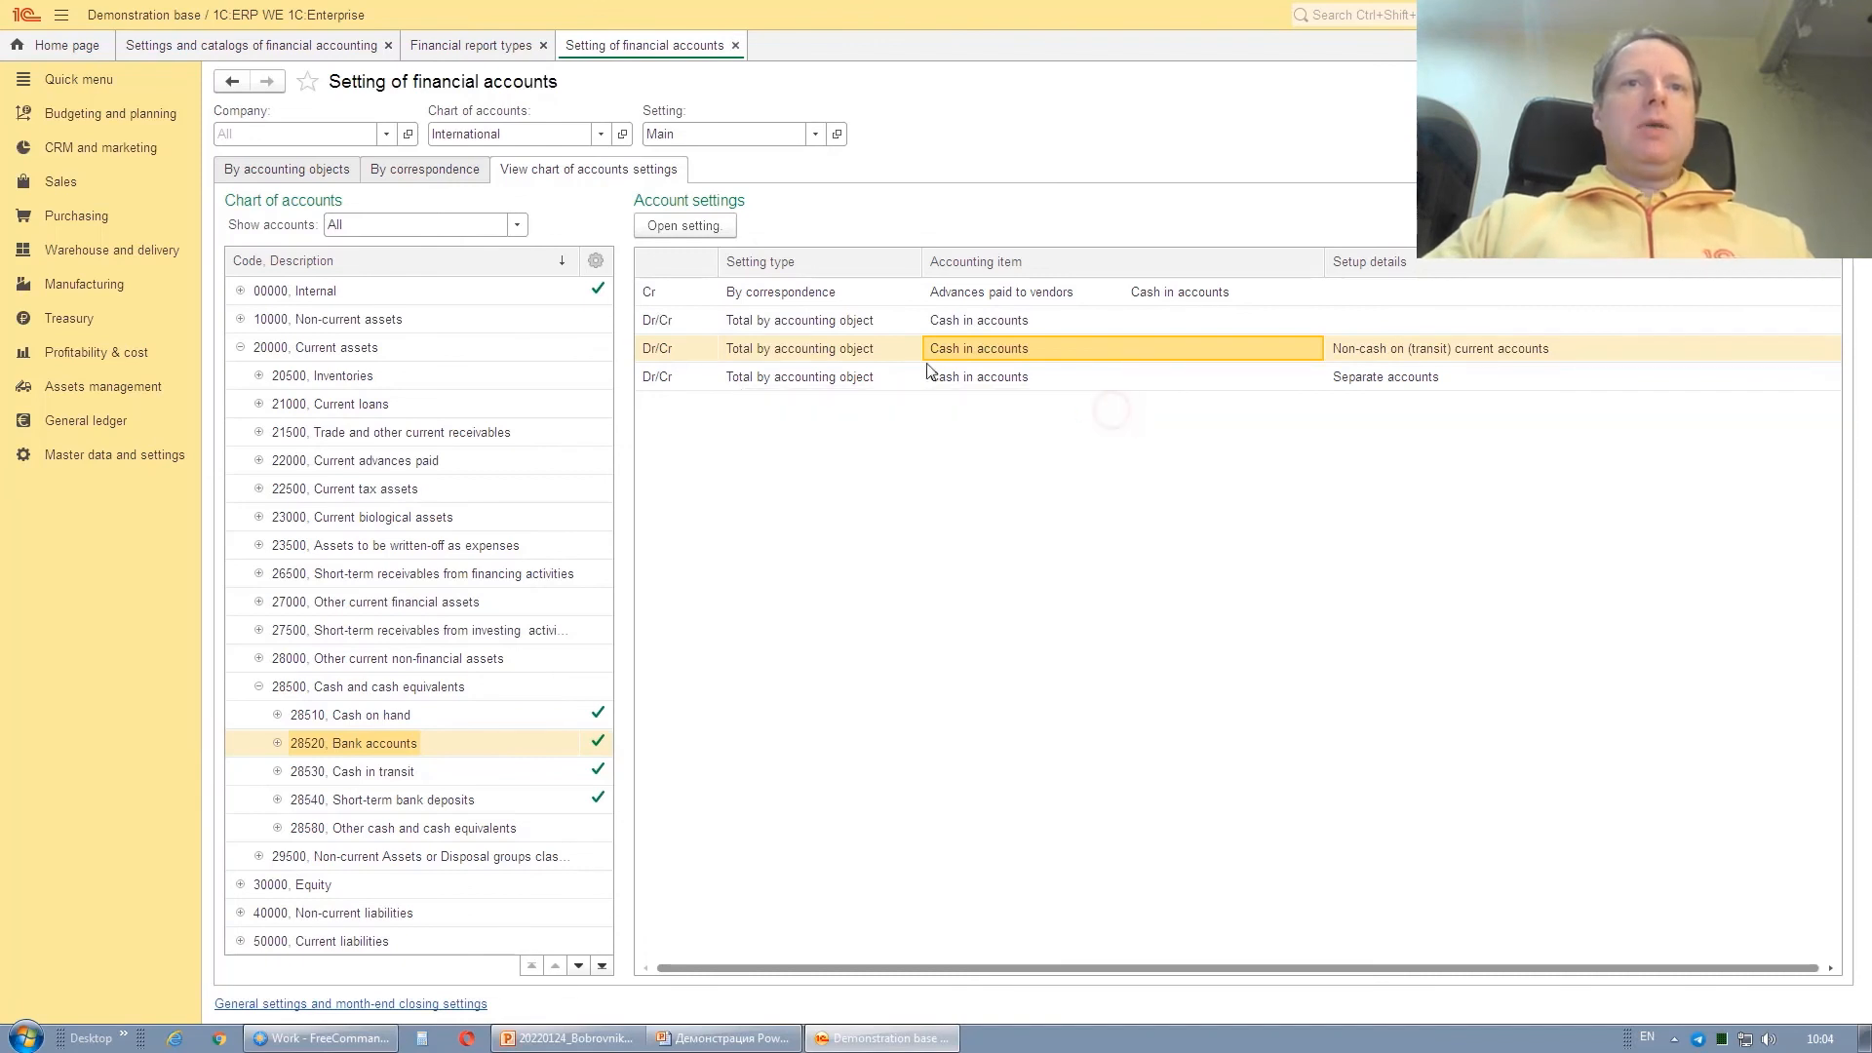
- Check the debit or credit side of each setting for account 28520, and view and close the by-correspondence setting
left_click(666, 293)
left_click(659, 322)
left_click(666, 345)
left_click(689, 292)
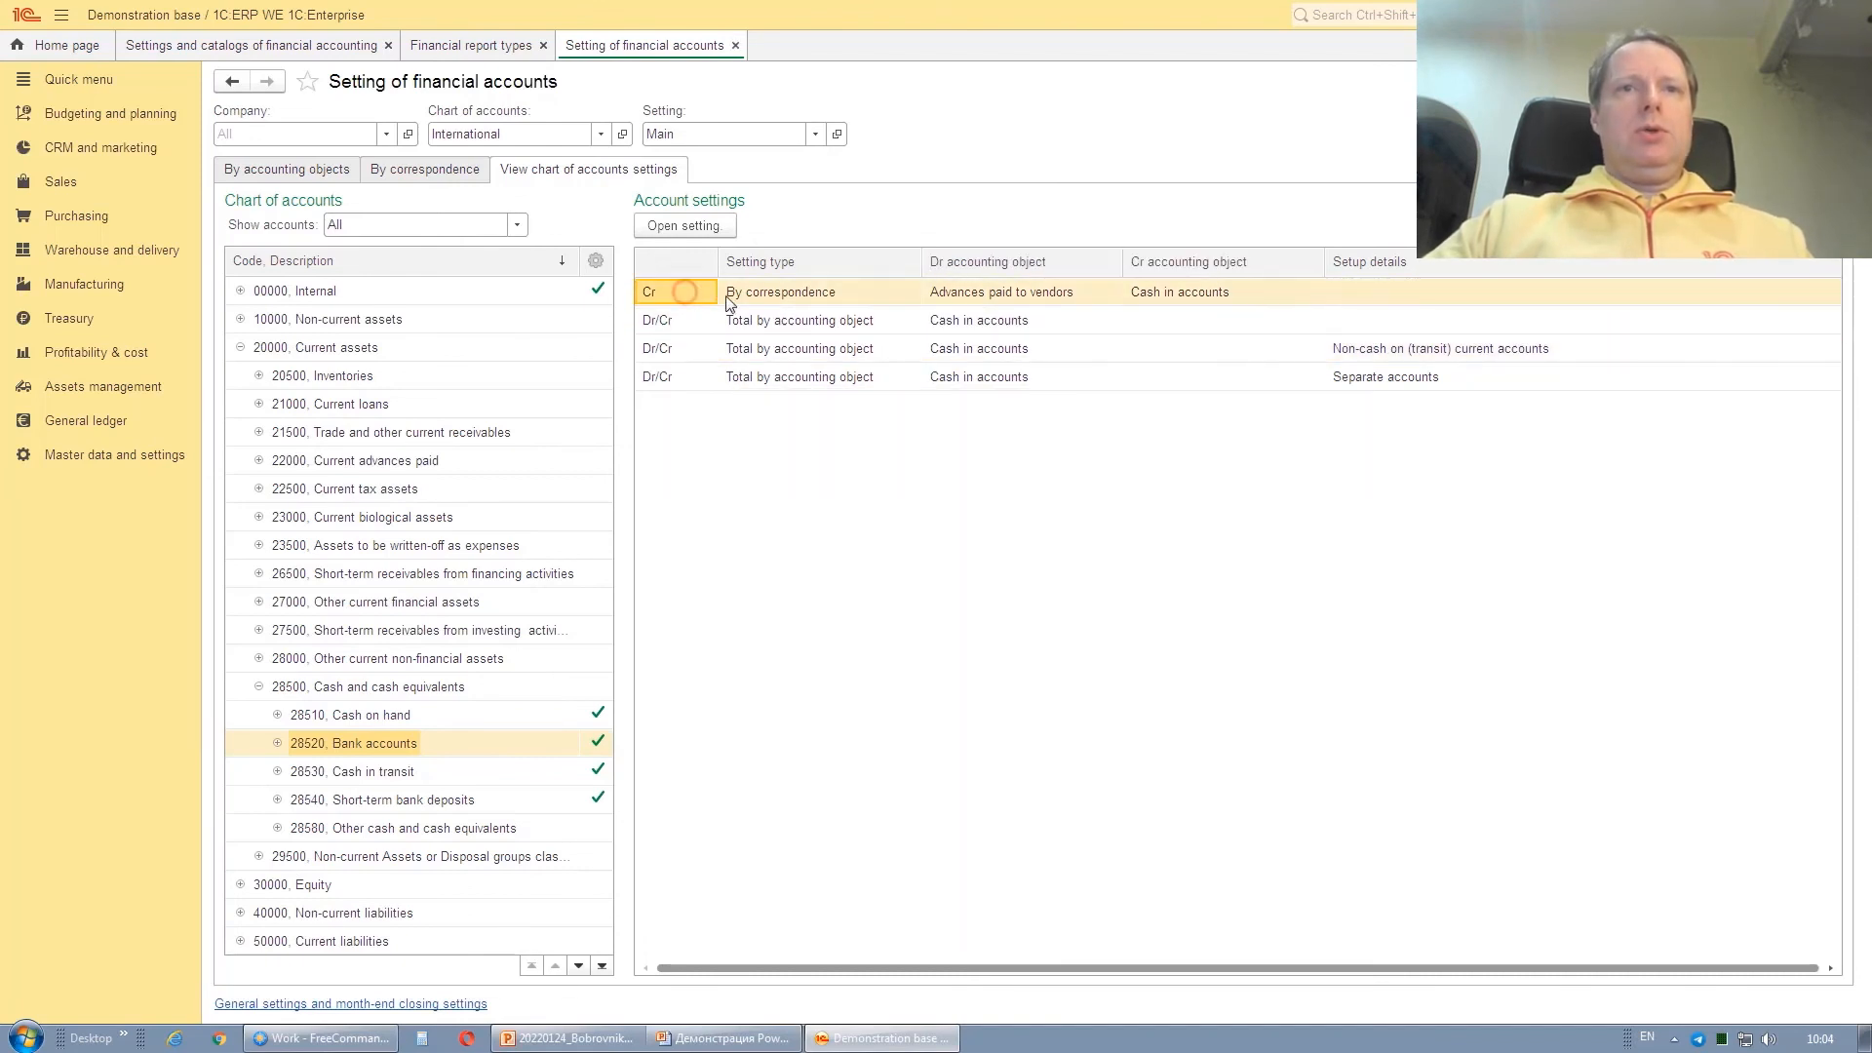
double_click(765, 292)
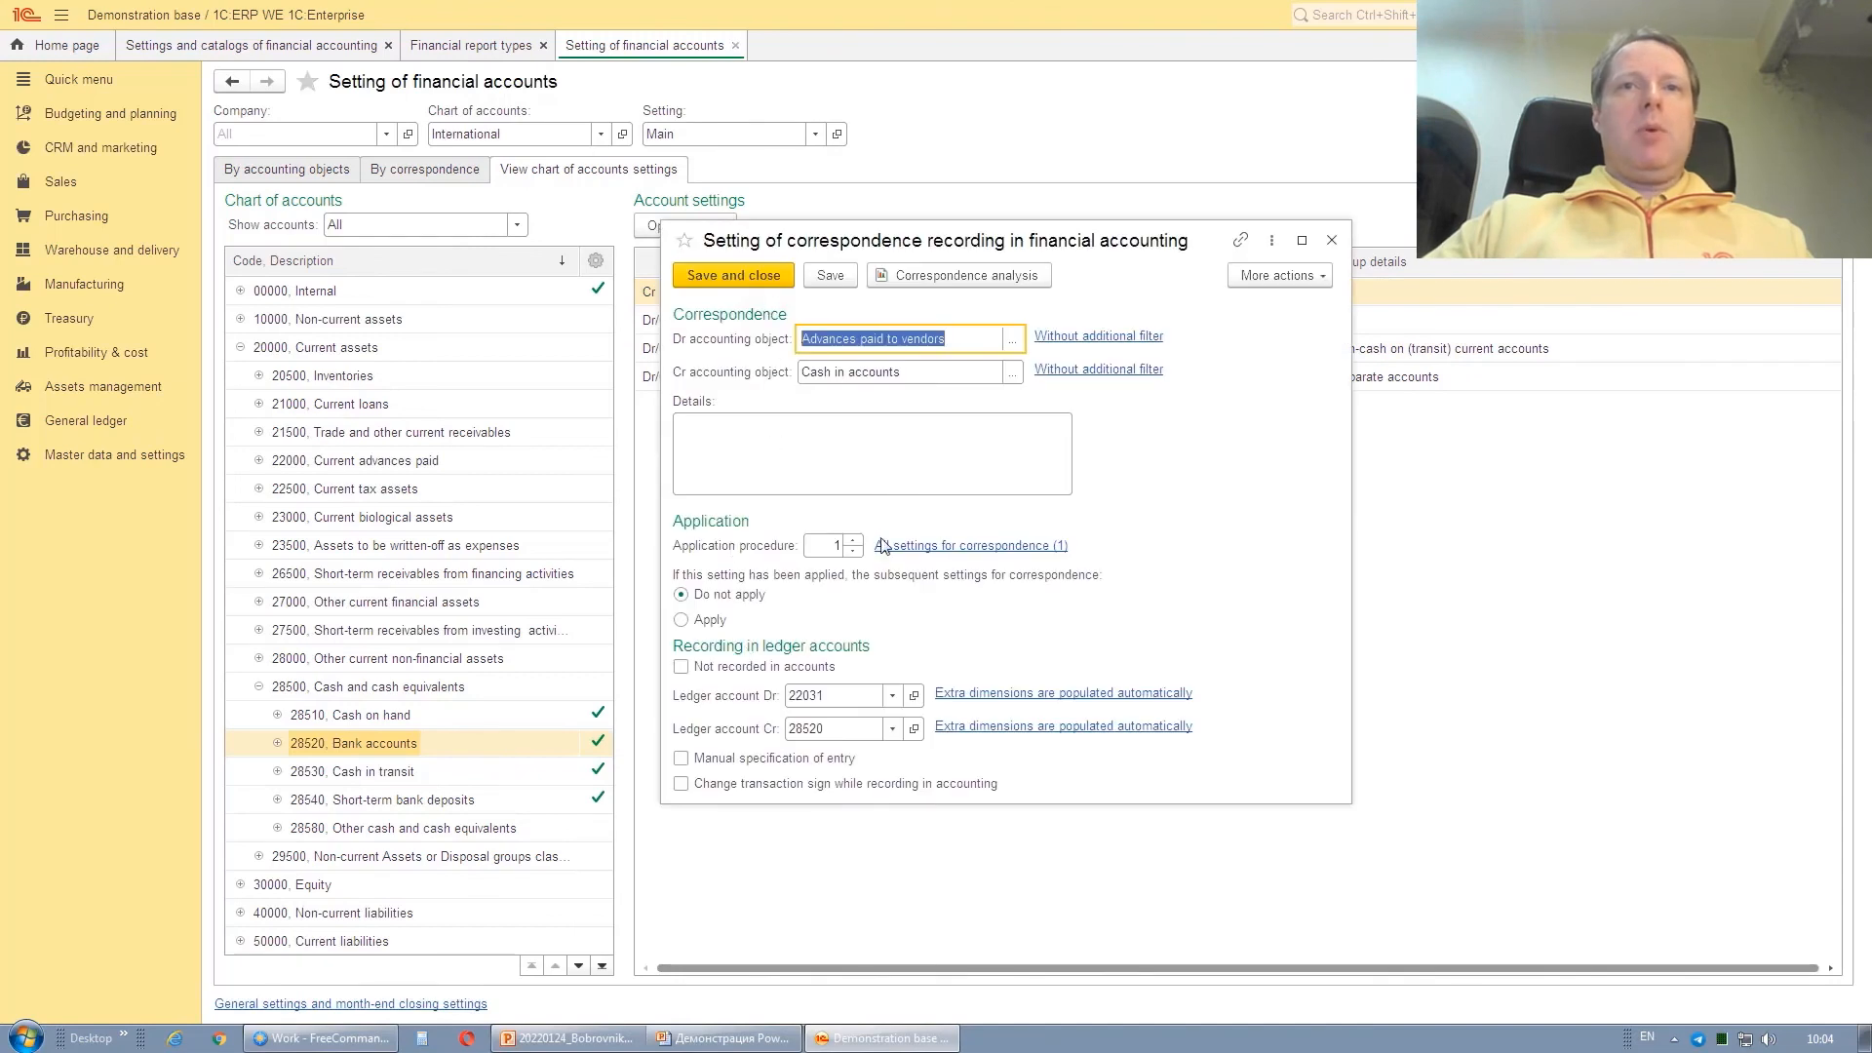
left_click(1331, 241)
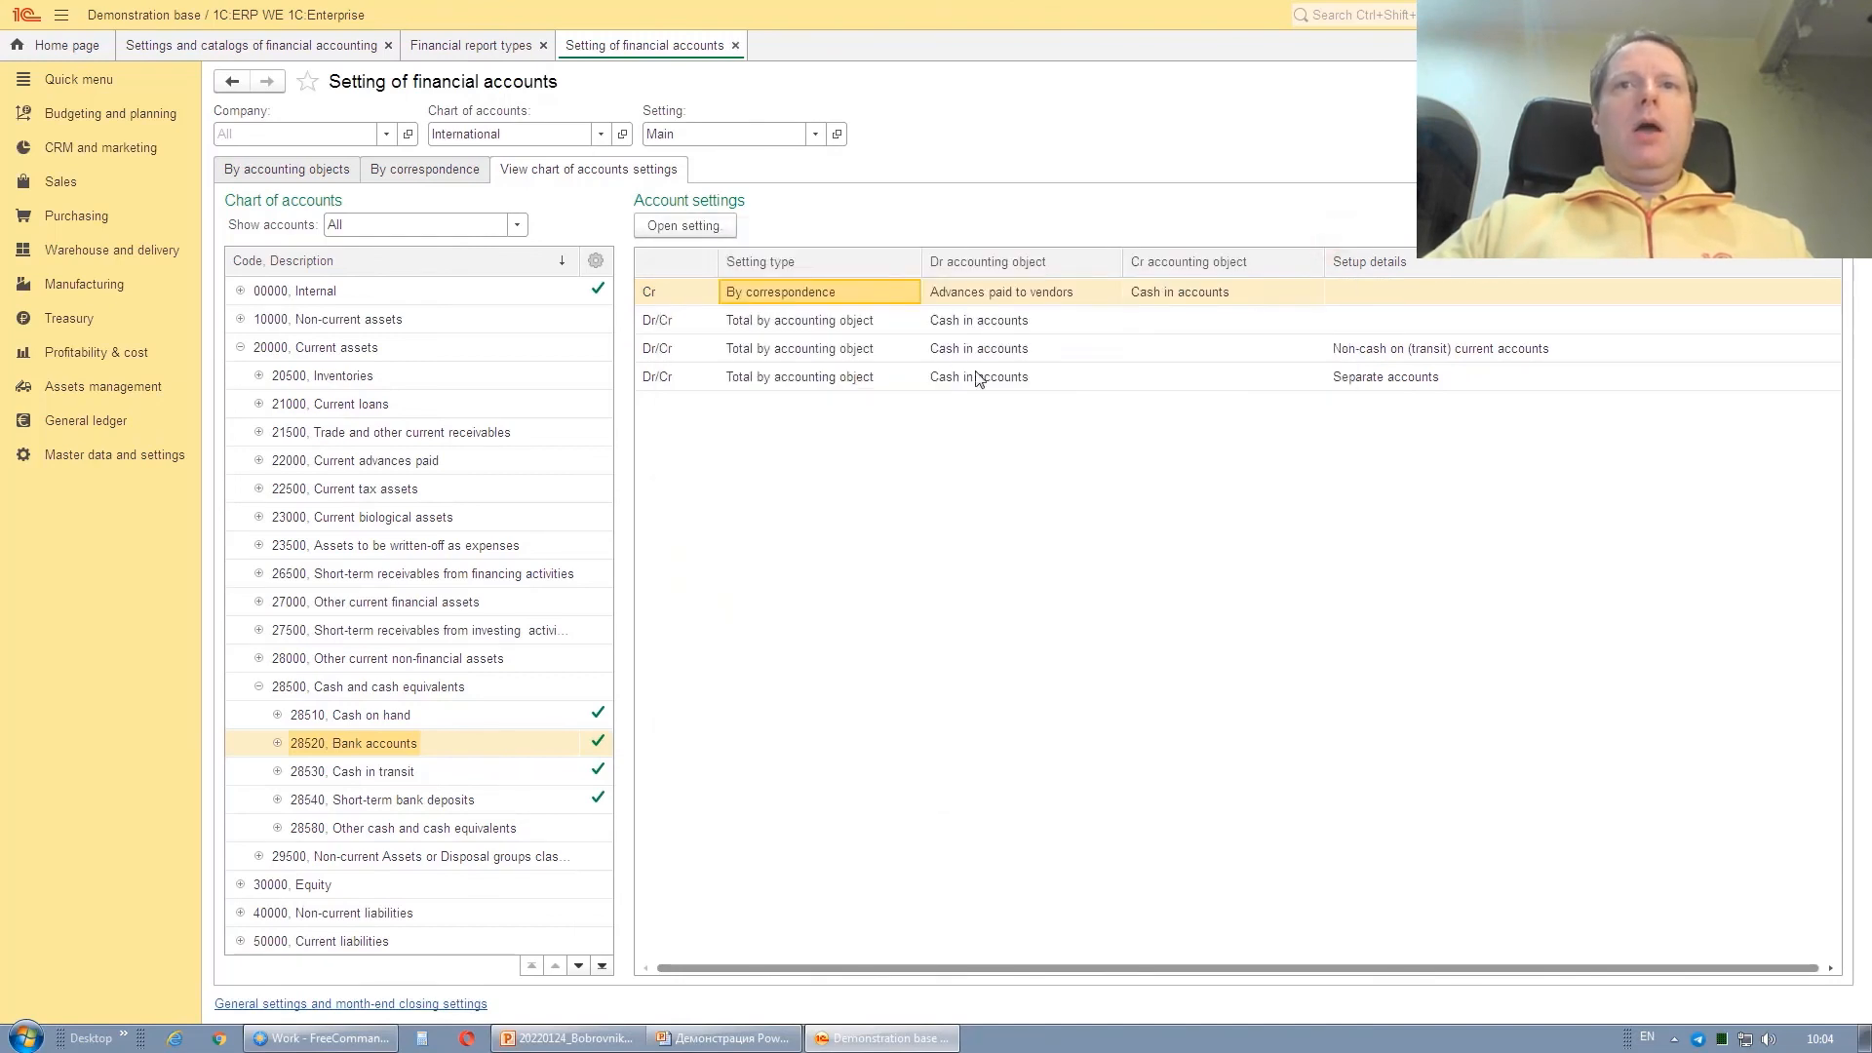
- Finish reviewing the Separate accounts setting and switch to the PowerPoint presentation
left_click(798, 381)
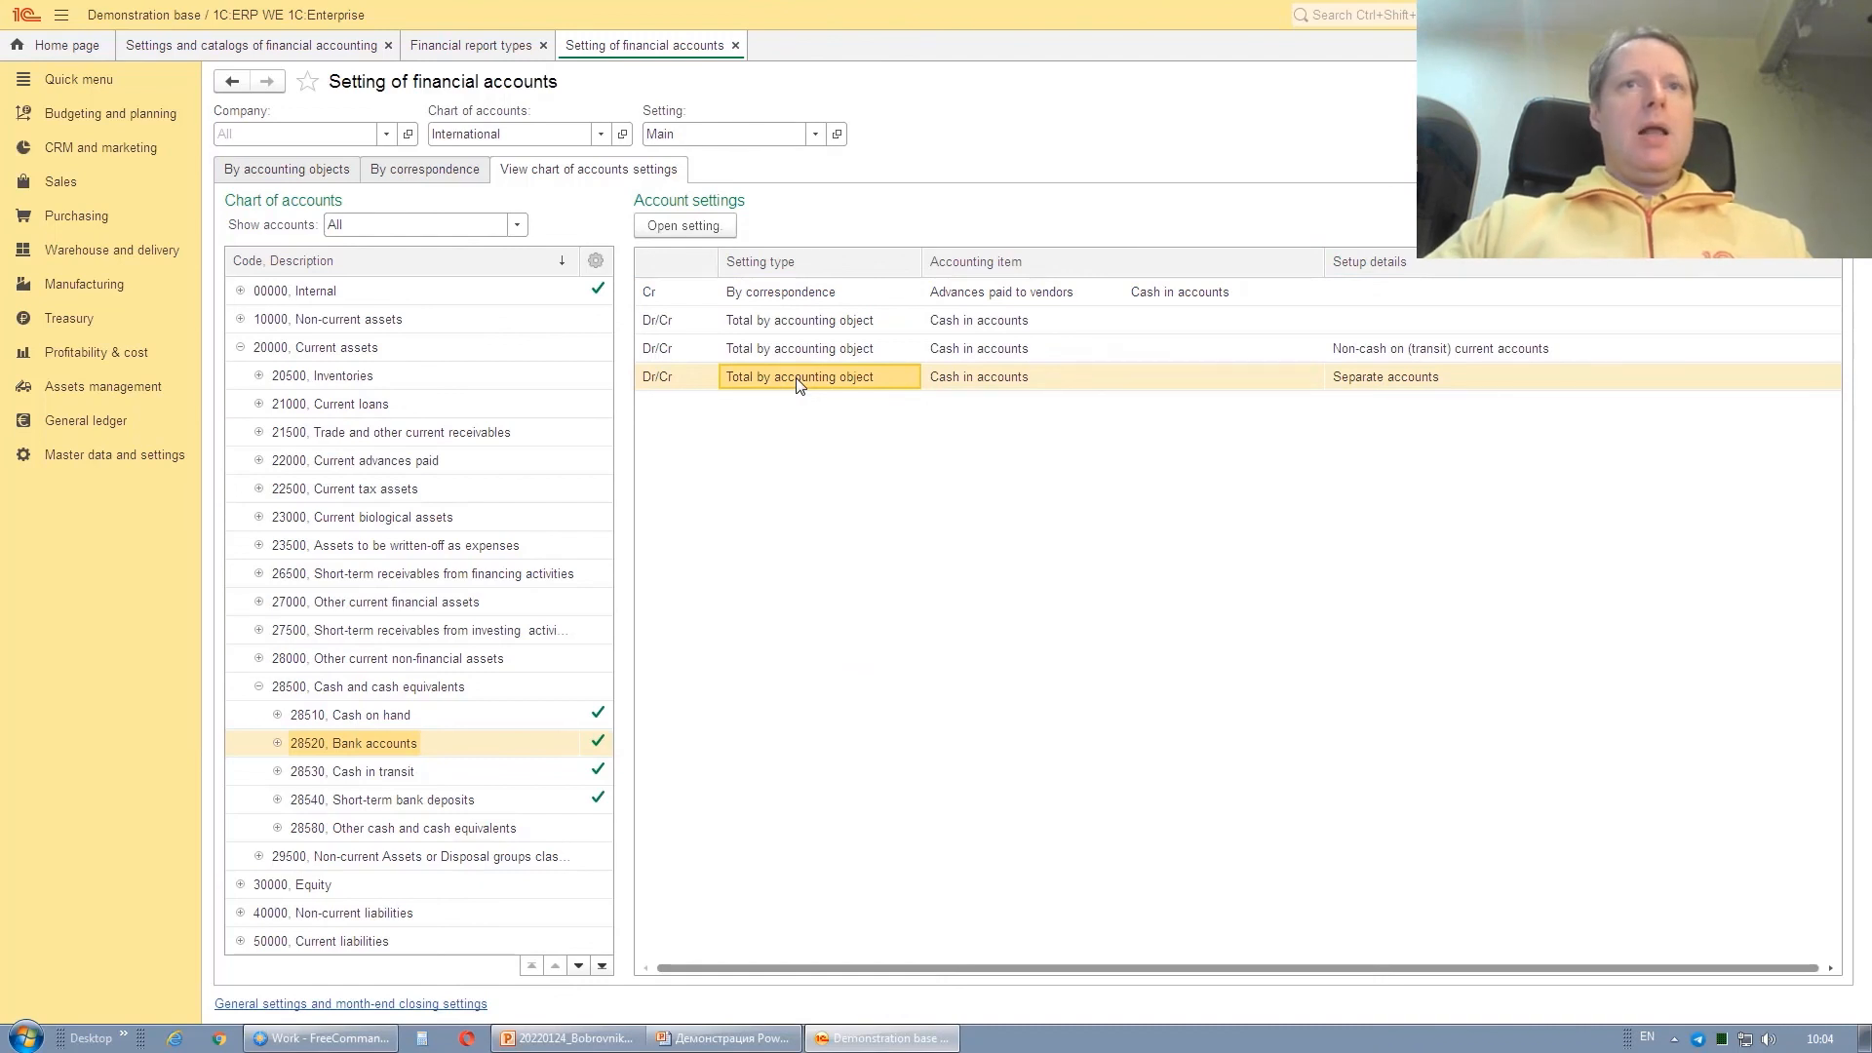
left_click(728, 1040)
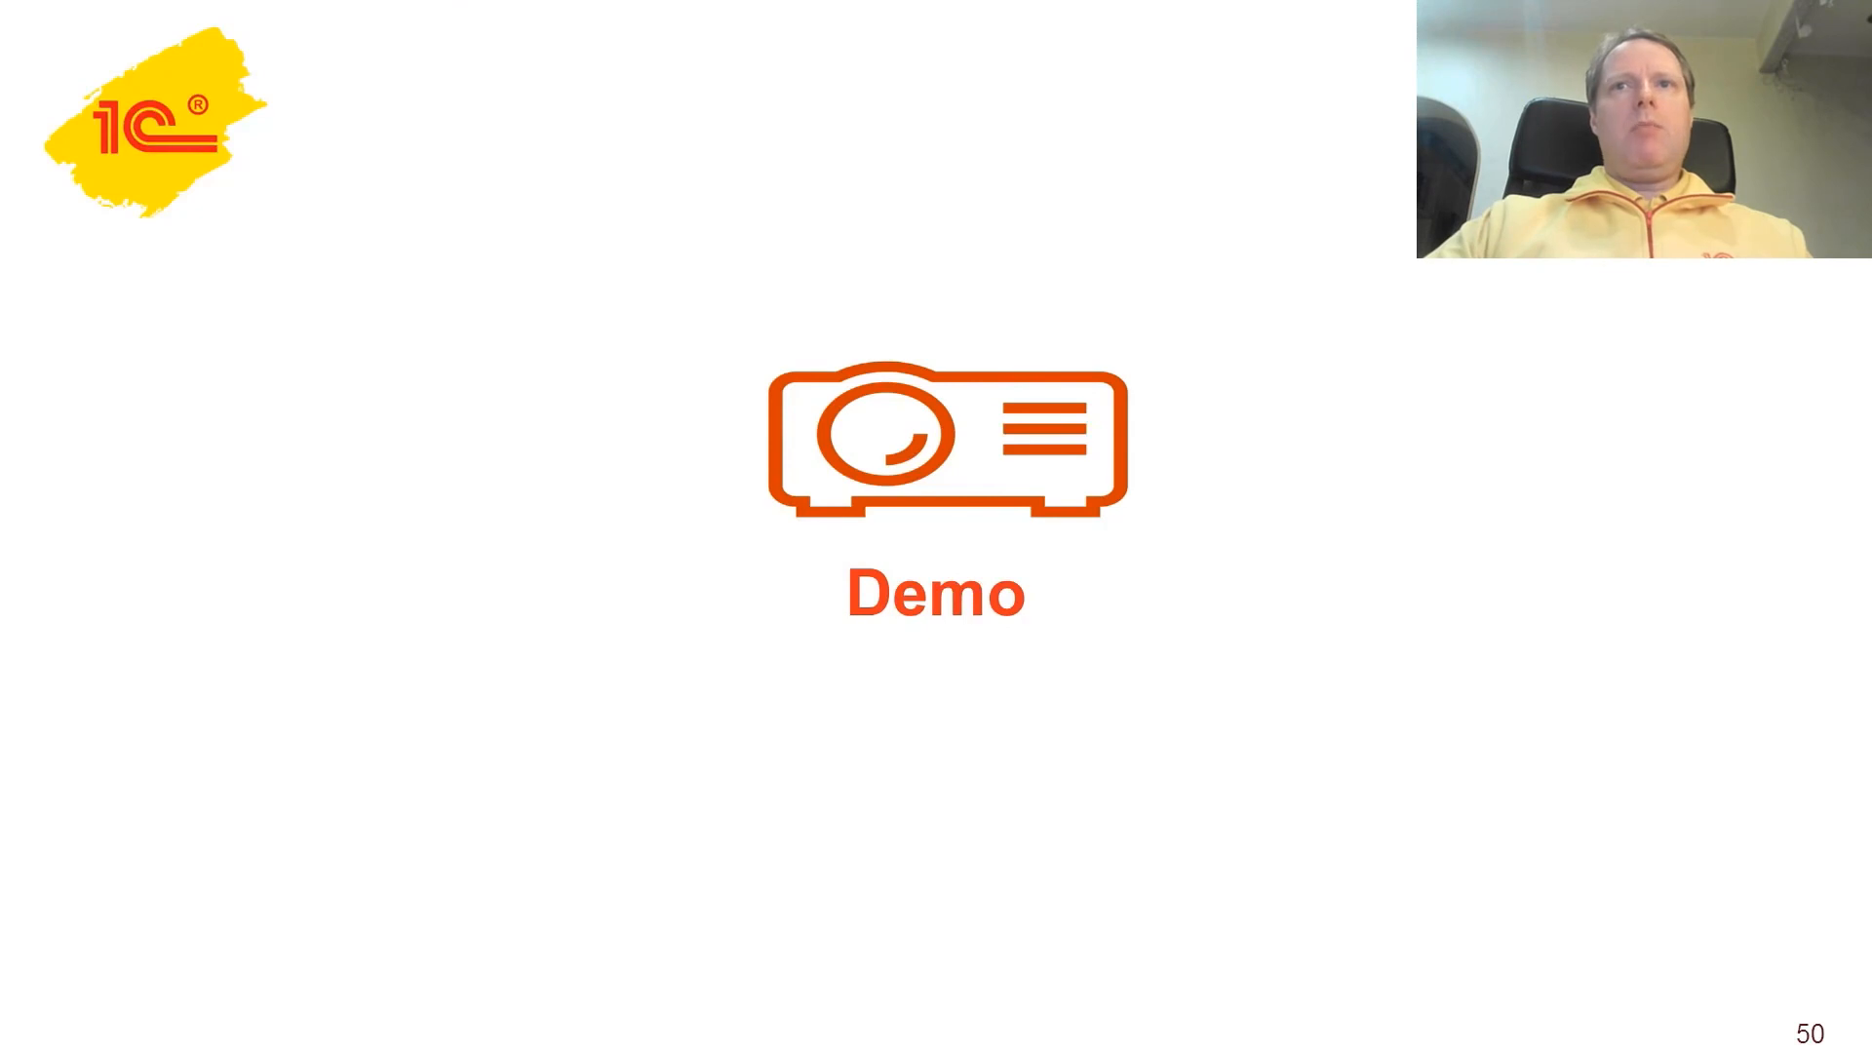